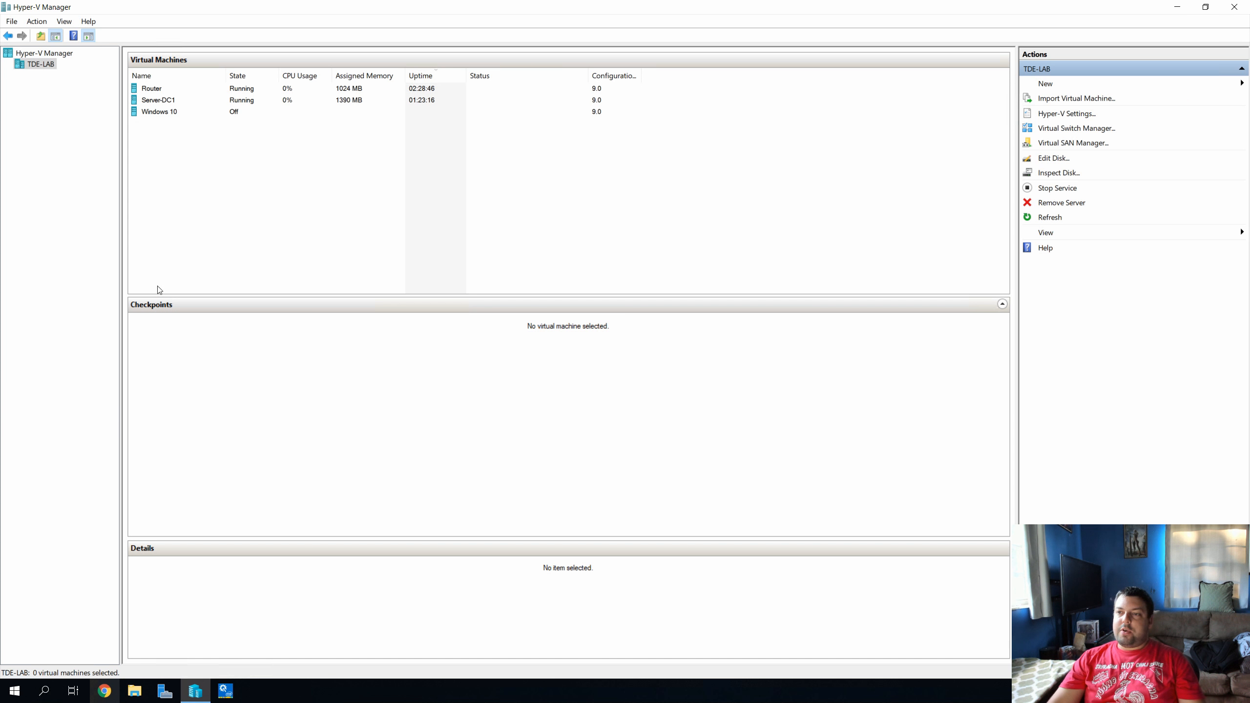
Connect to the Server-DC1 virtual machine at the preset display size and sign in with the Administrator account password
double_click(171, 100)
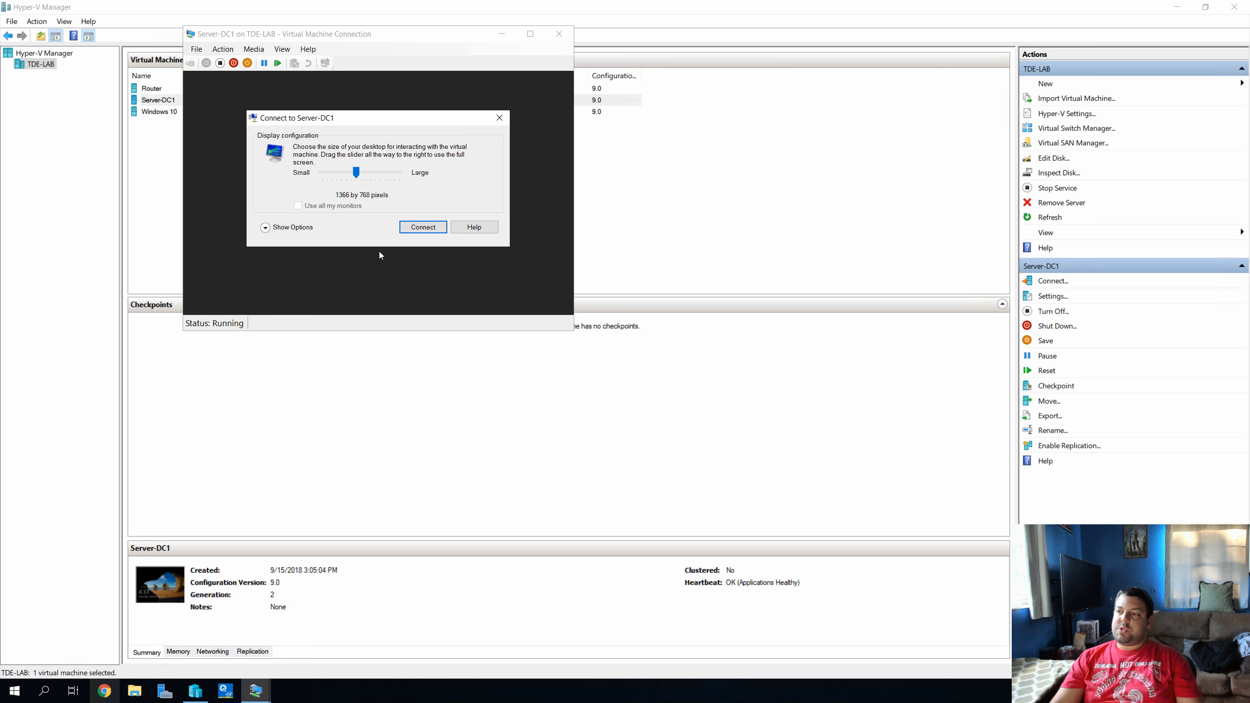
left_click(416, 228)
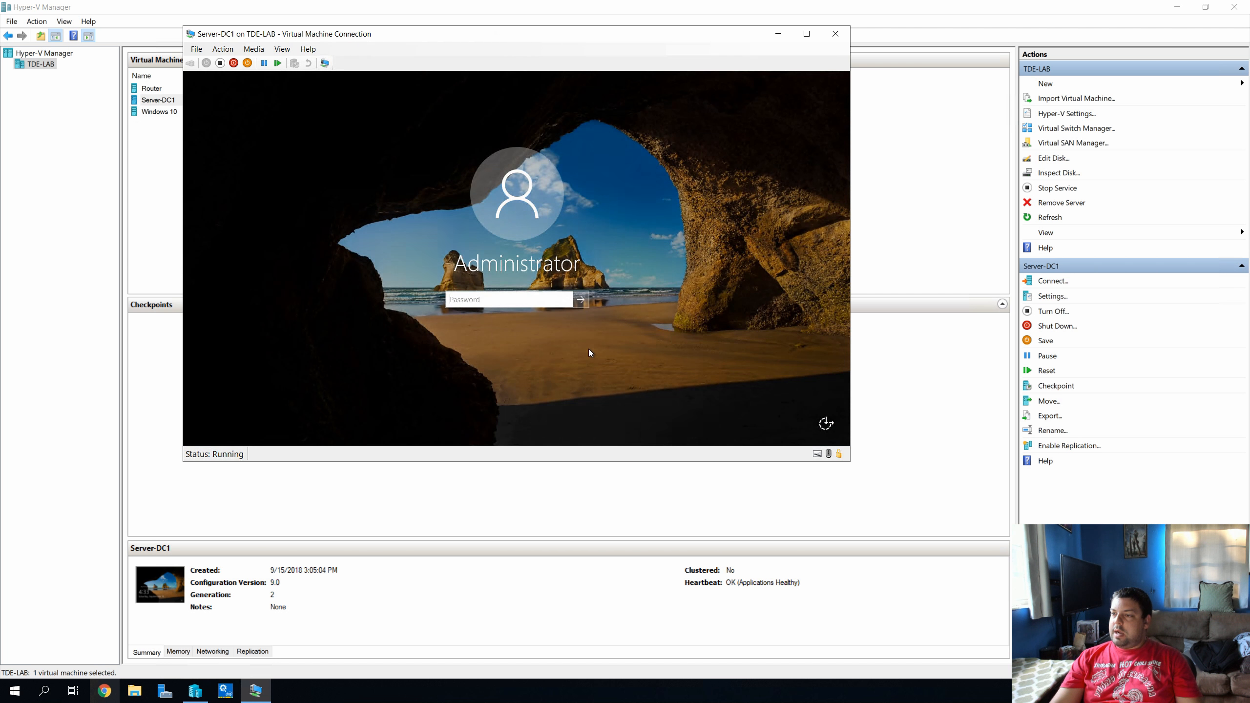
type("••••••••")
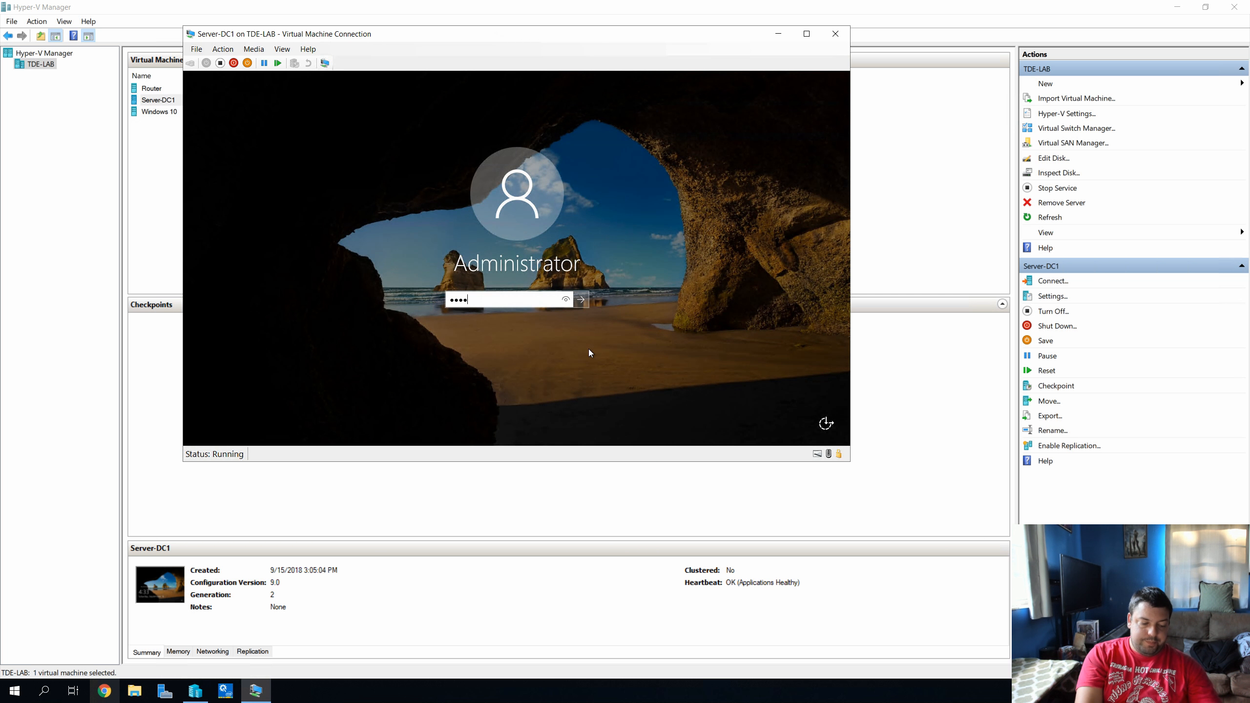
key("Return")
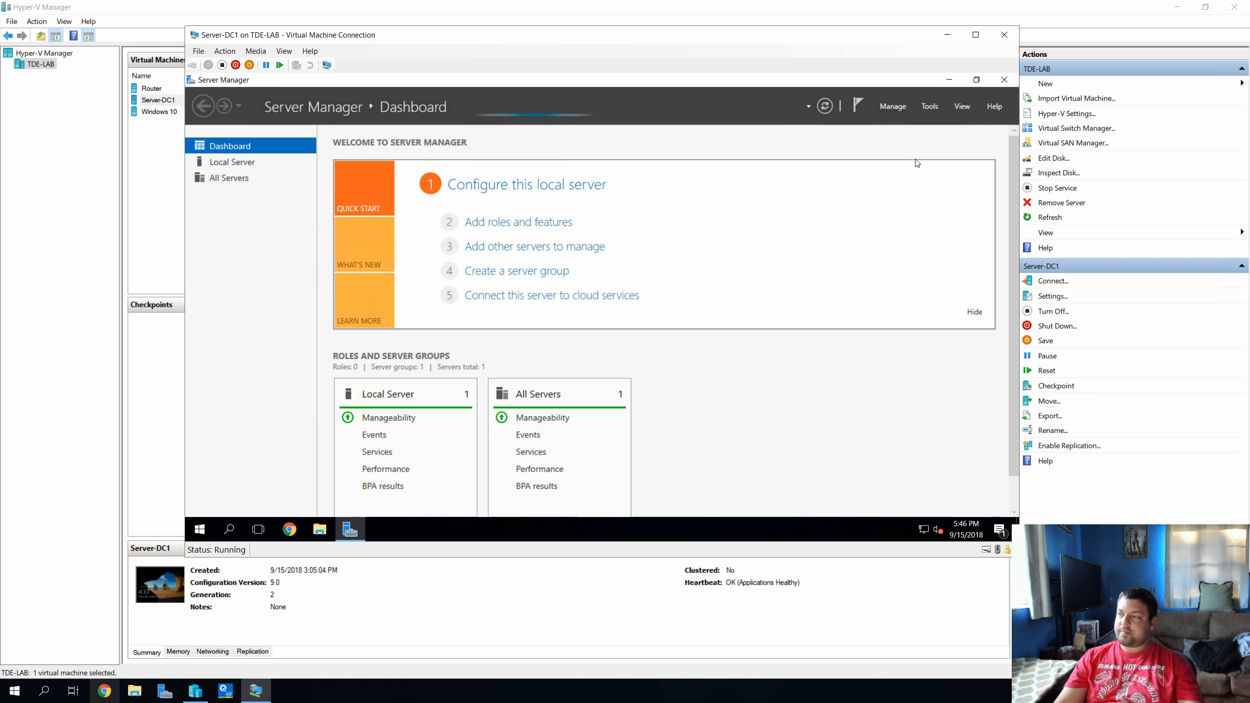
left_click(892, 111)
left_click(913, 122)
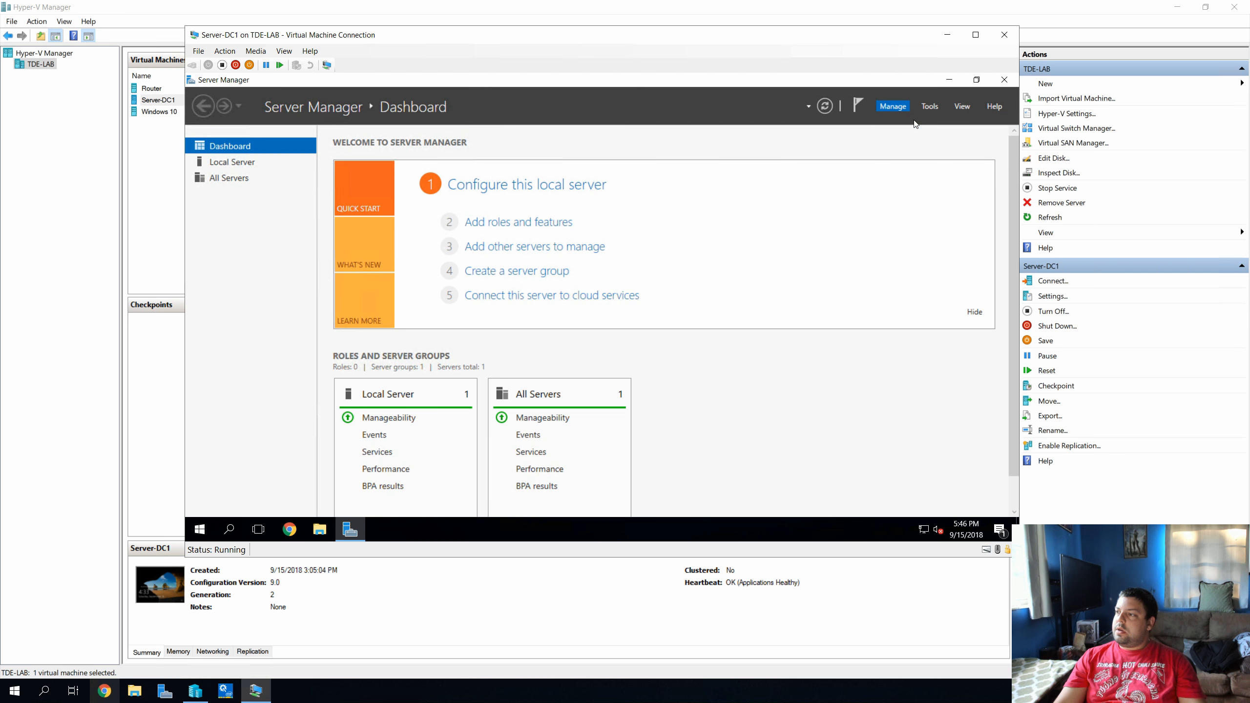
left_click(721, 343)
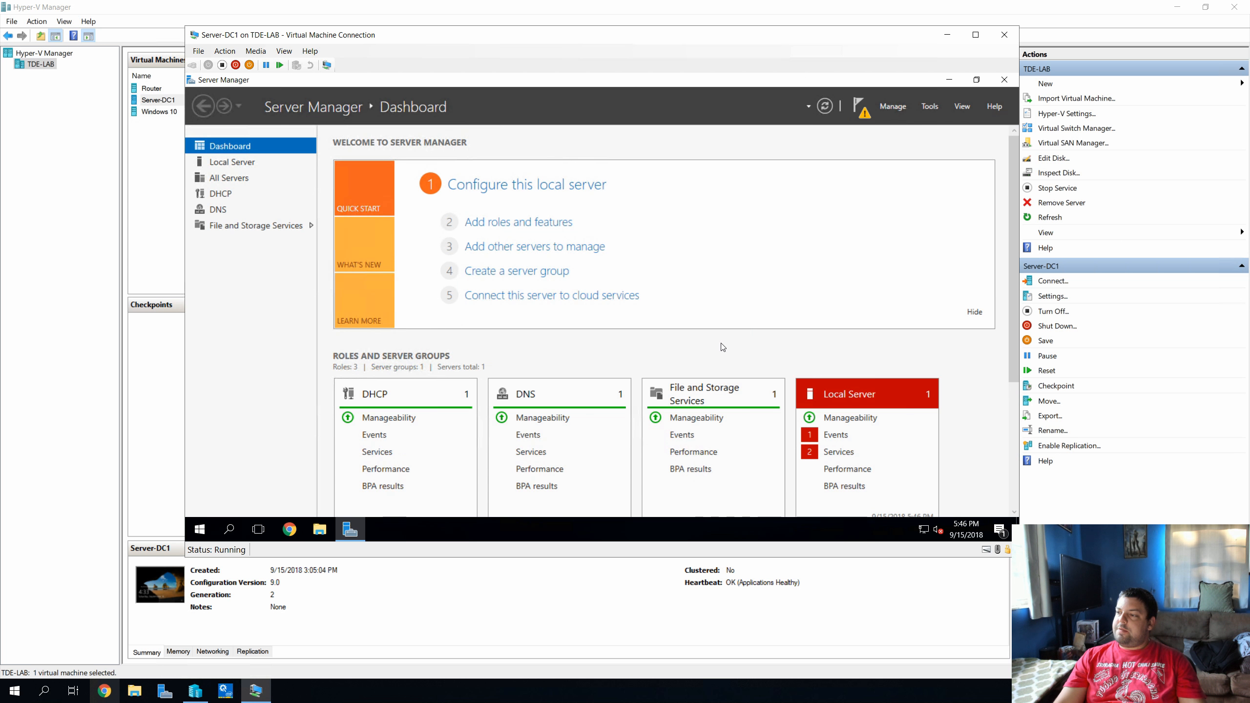
Start adding roles and features, with a role-based or feature-based installation and Server-DC1 as the destination server
left_click(893, 108)
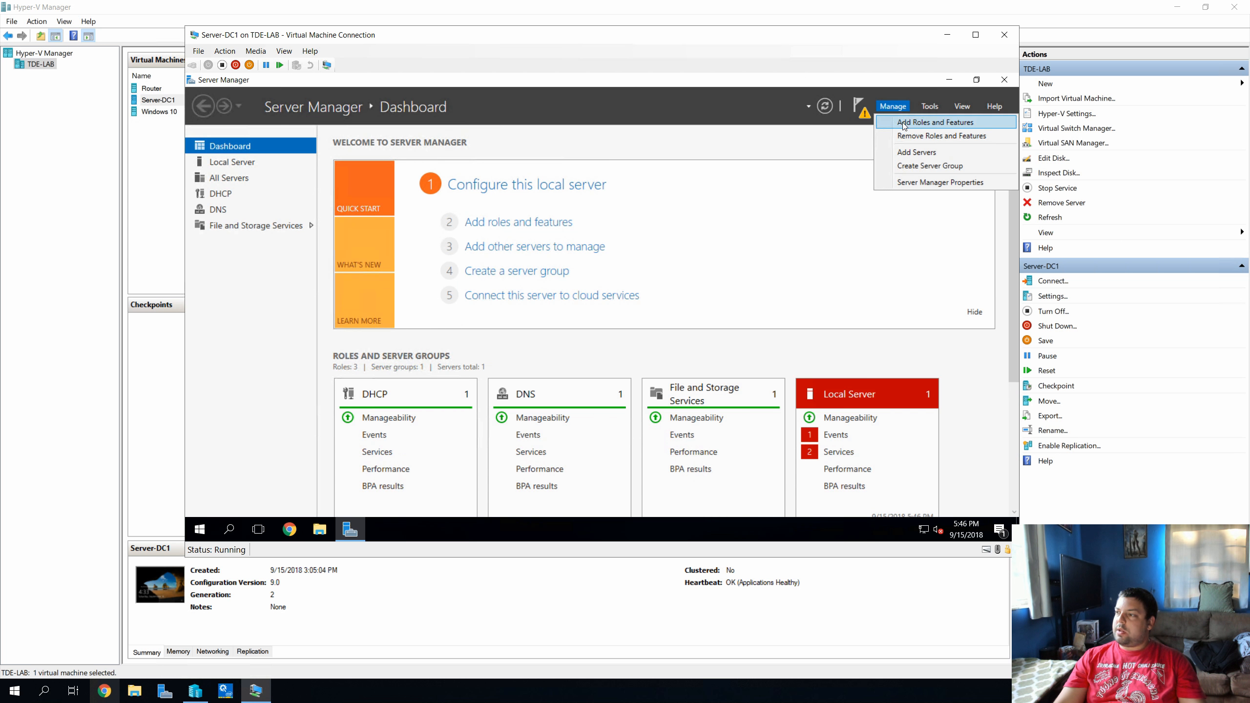
left_click(903, 121)
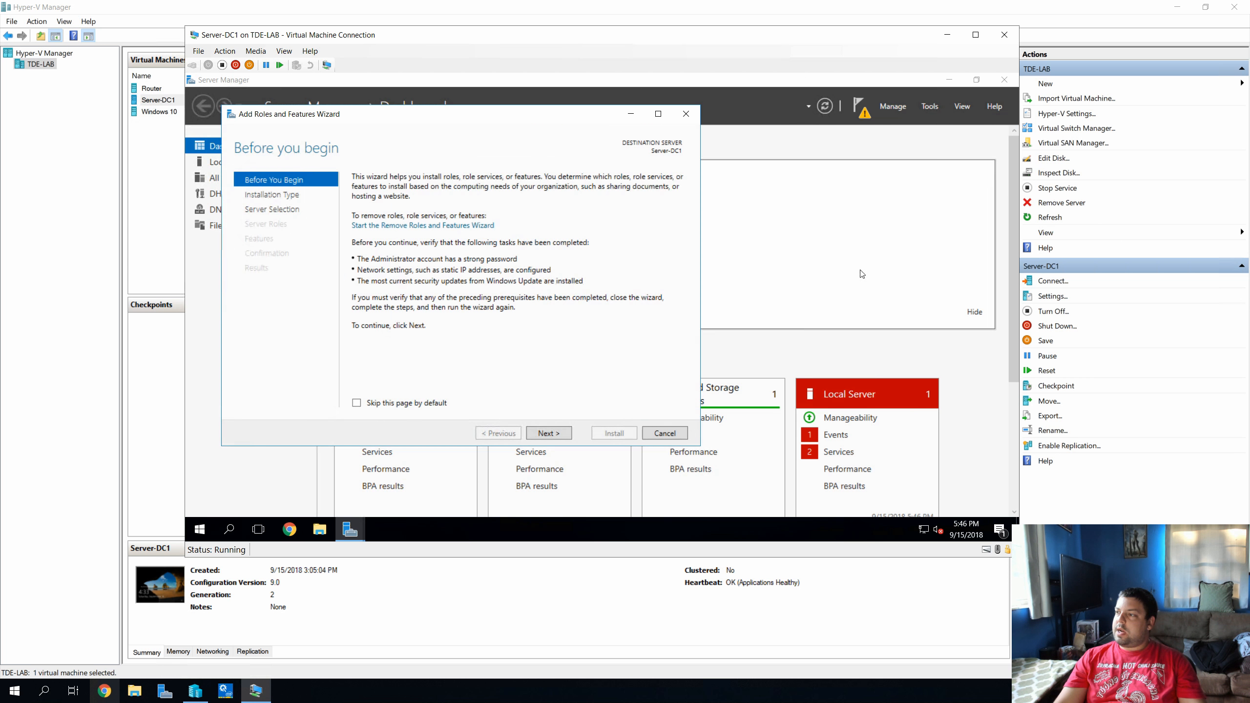
left_click(554, 438)
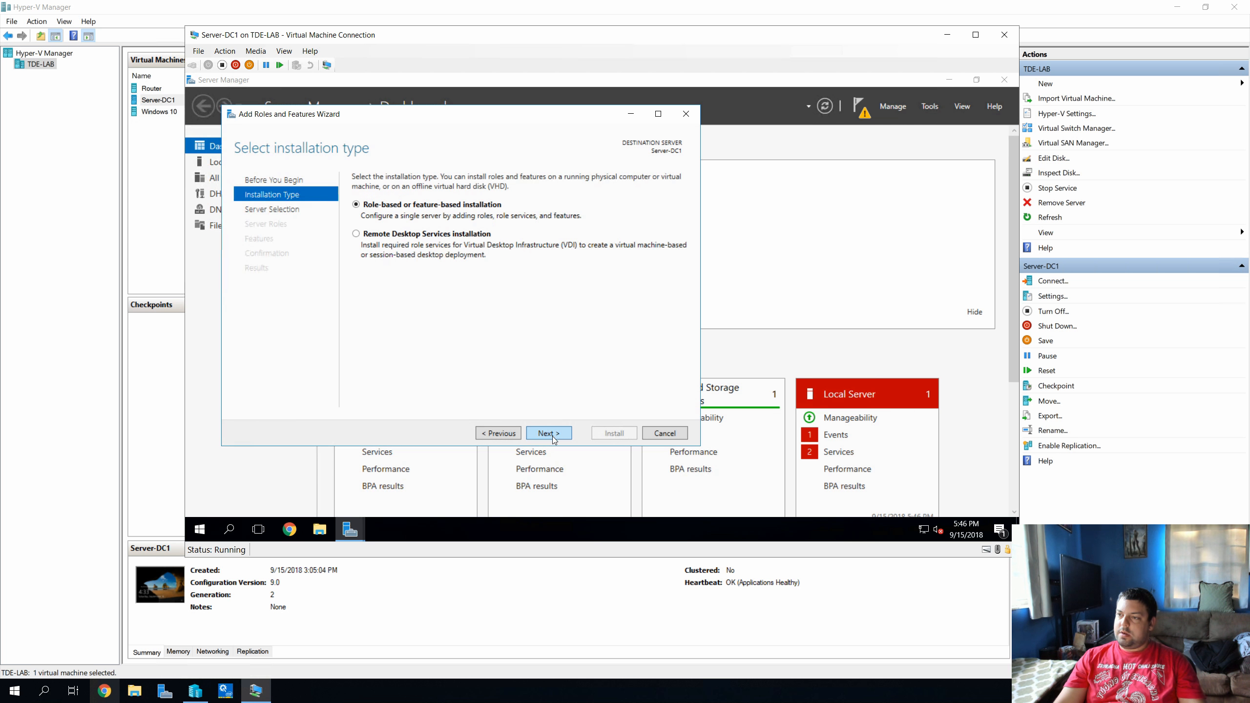
left_click(553, 435)
left_click(552, 434)
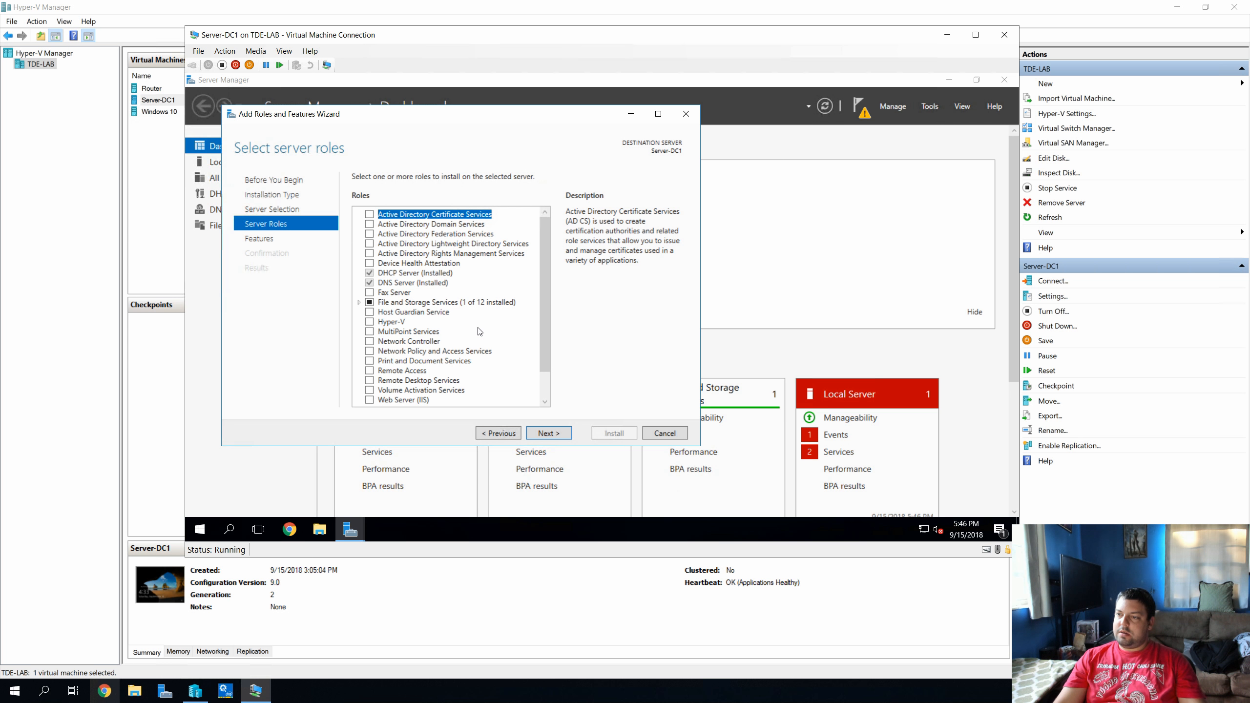
Select the Windows Deployment Services role and add its required features, including the management tools
scroll(480, 332, "down", 1)
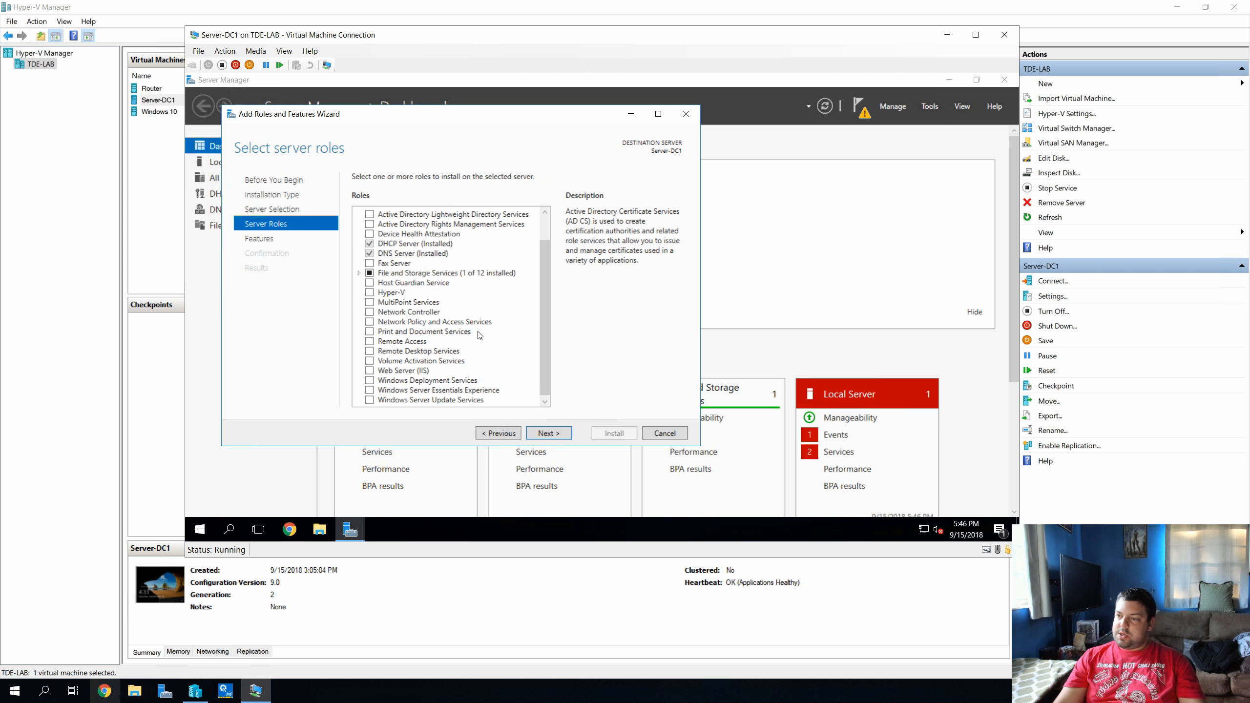
left_click(369, 379)
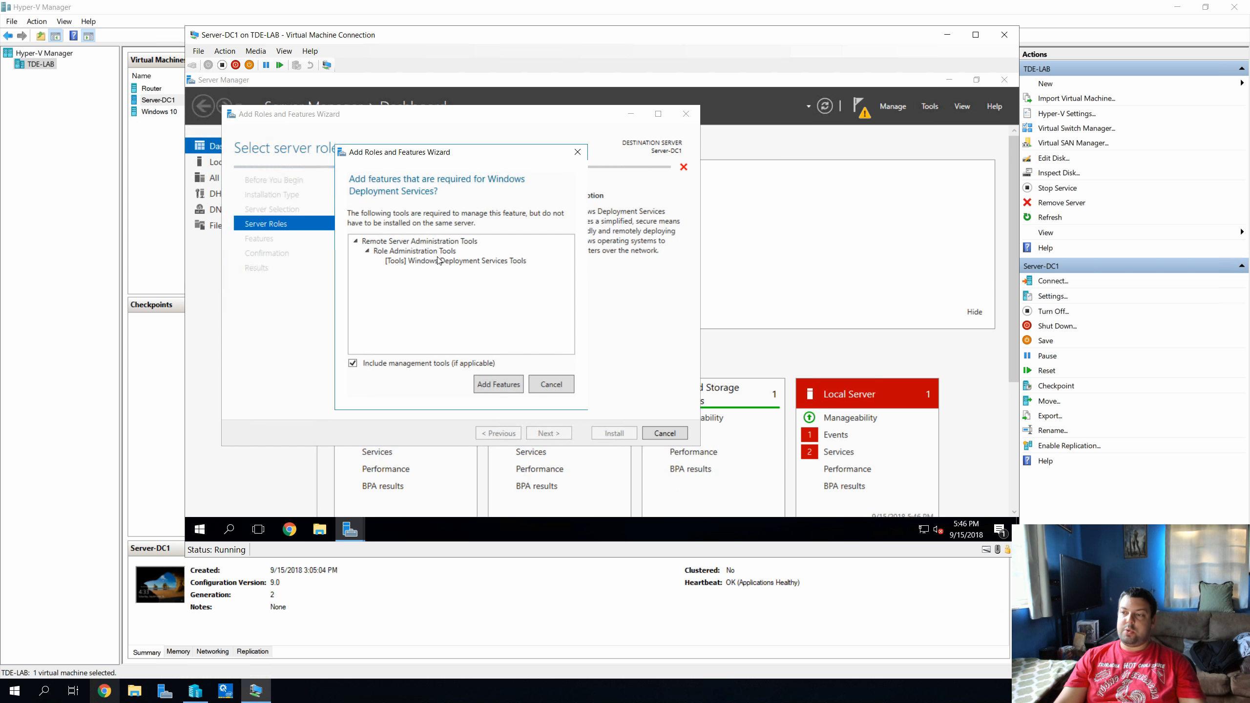
left_click(494, 385)
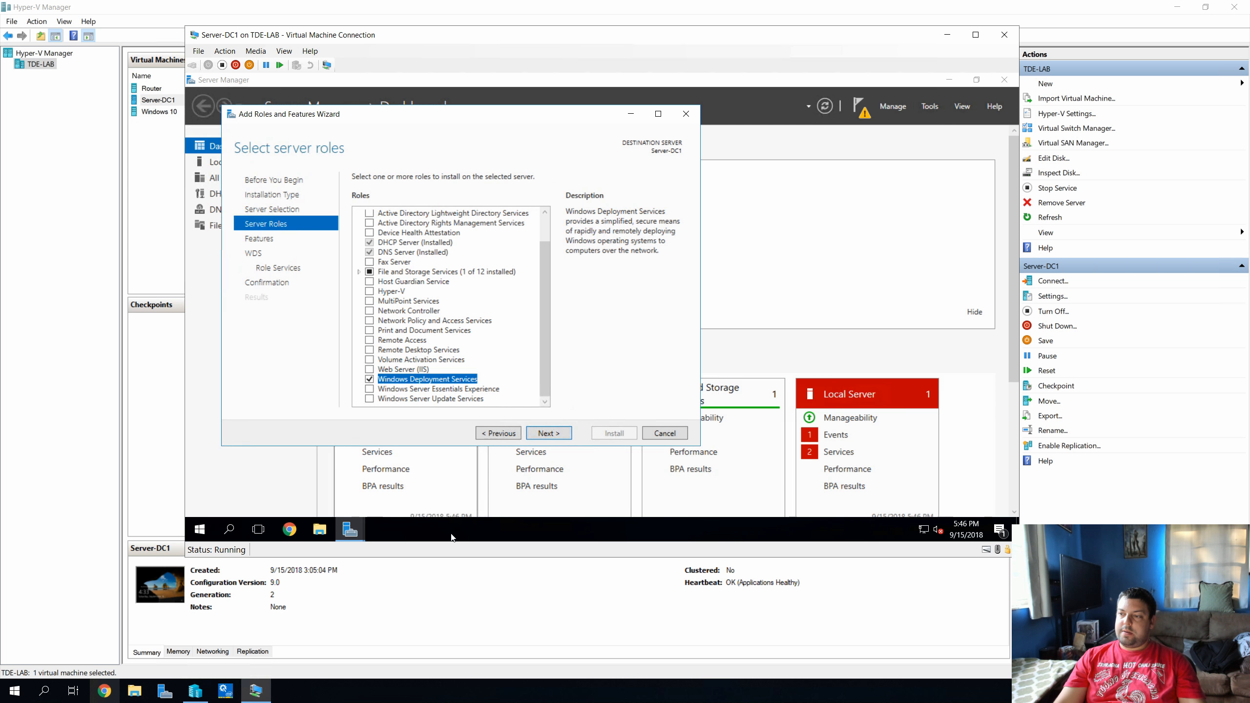
Install the role with the default features and the Deployment Server and Transport Server role services, and close the wizard when done
left_click(551, 433)
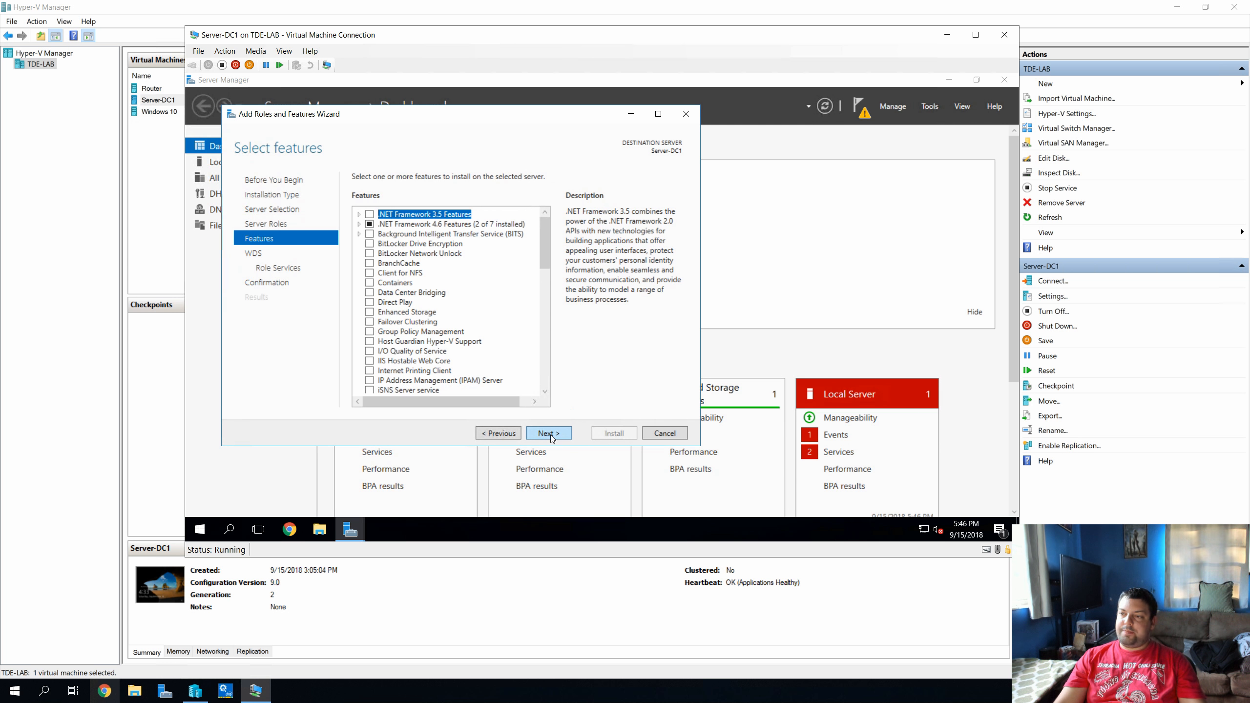
left_click(551, 435)
left_click(547, 433)
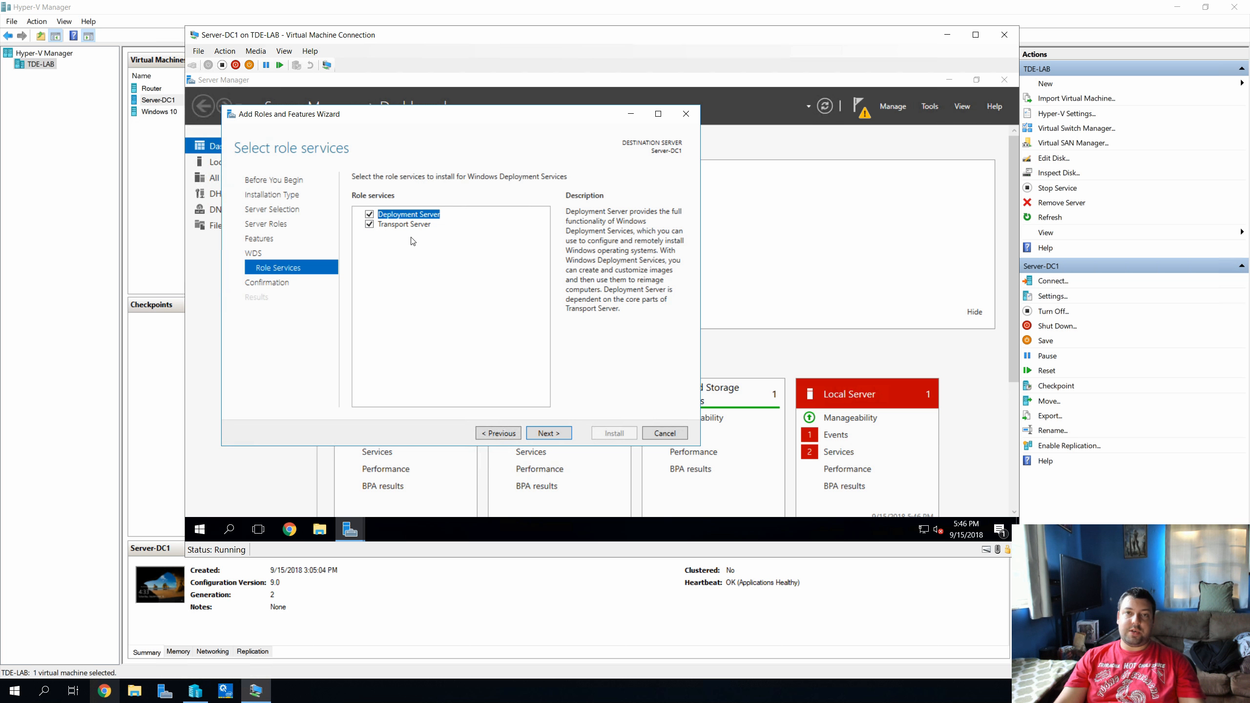
left_click(566, 433)
left_click(621, 432)
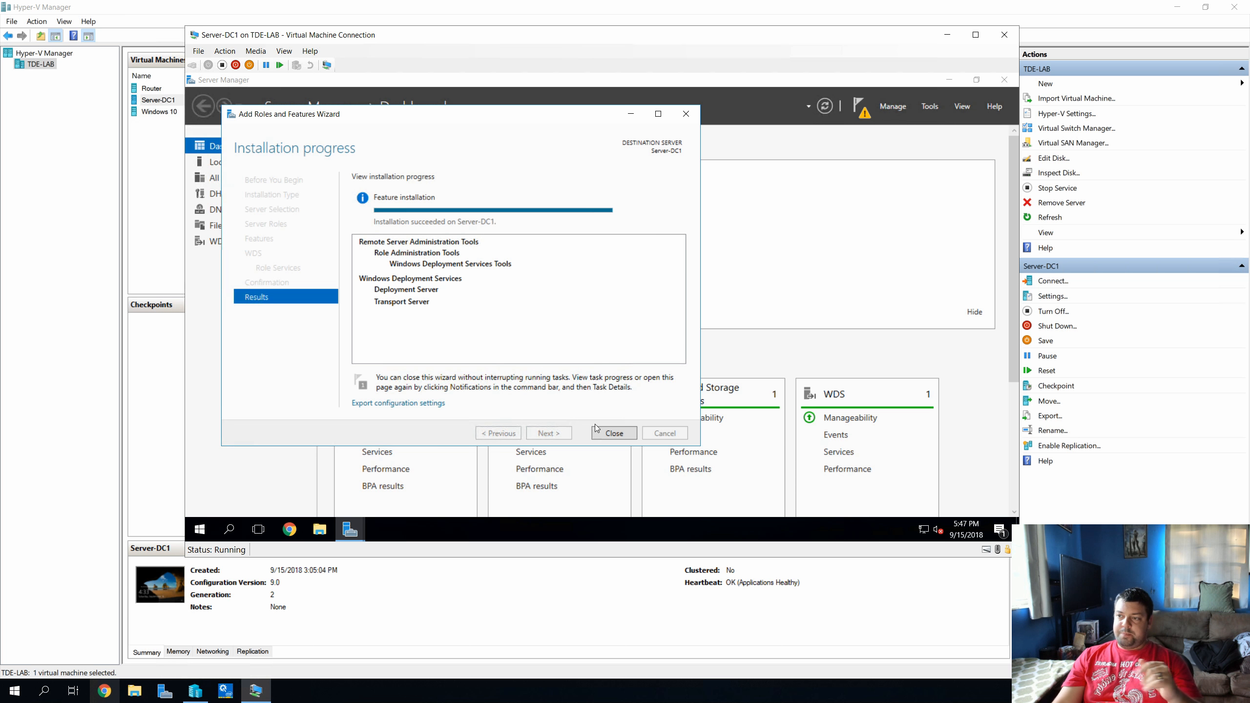
left_click(618, 437)
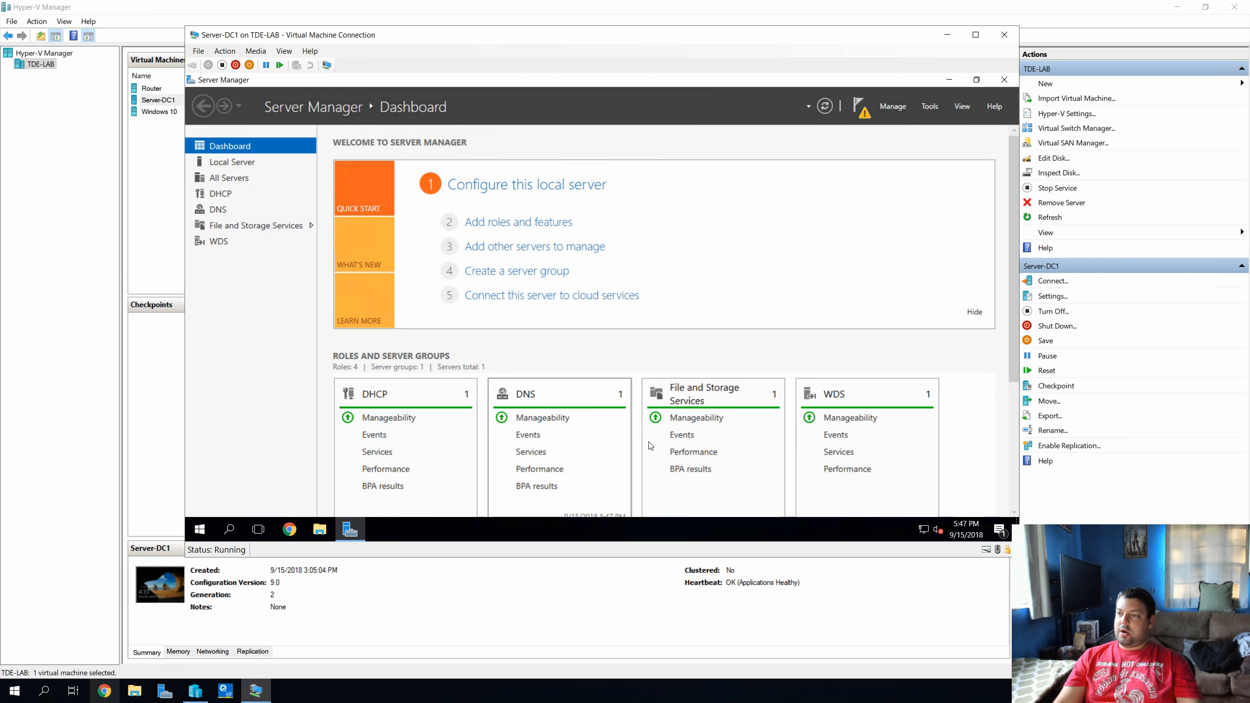
Open the Windows Deployment Services console and select Server-DC1 under Servers
scroll(771, 331, "down", 2)
scroll(777, 329, "up", 1)
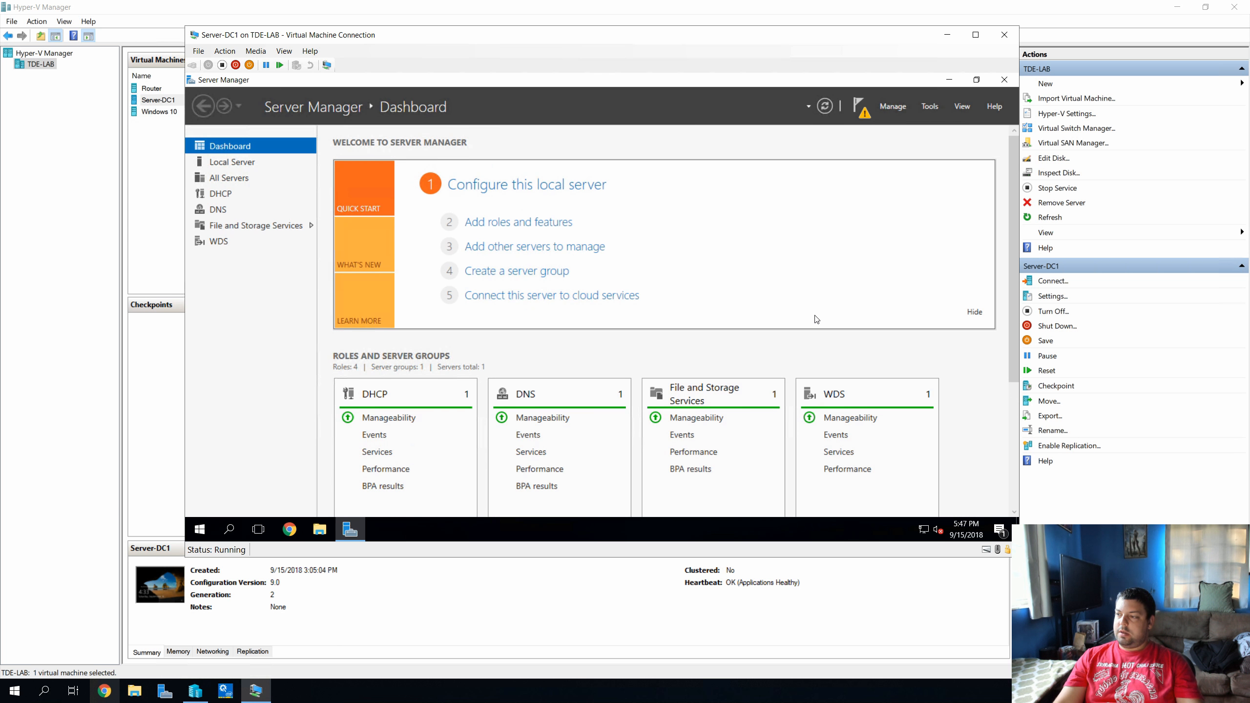
left_click(929, 106)
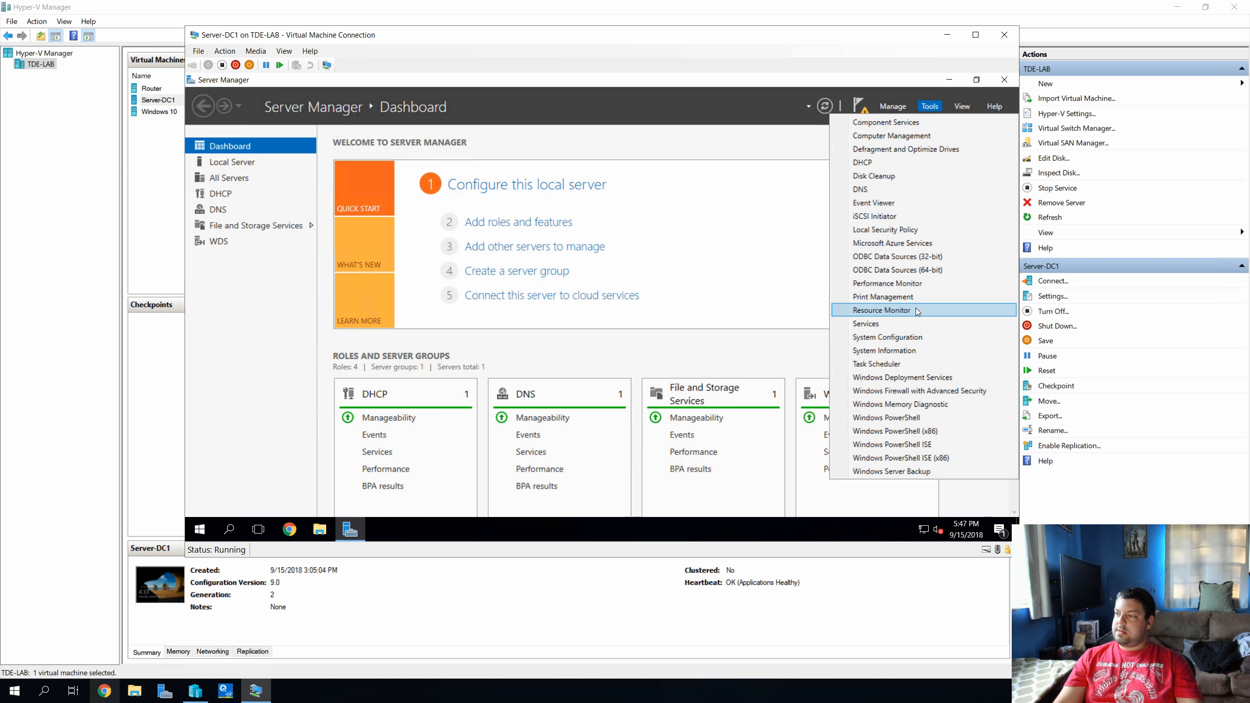
left_click(909, 378)
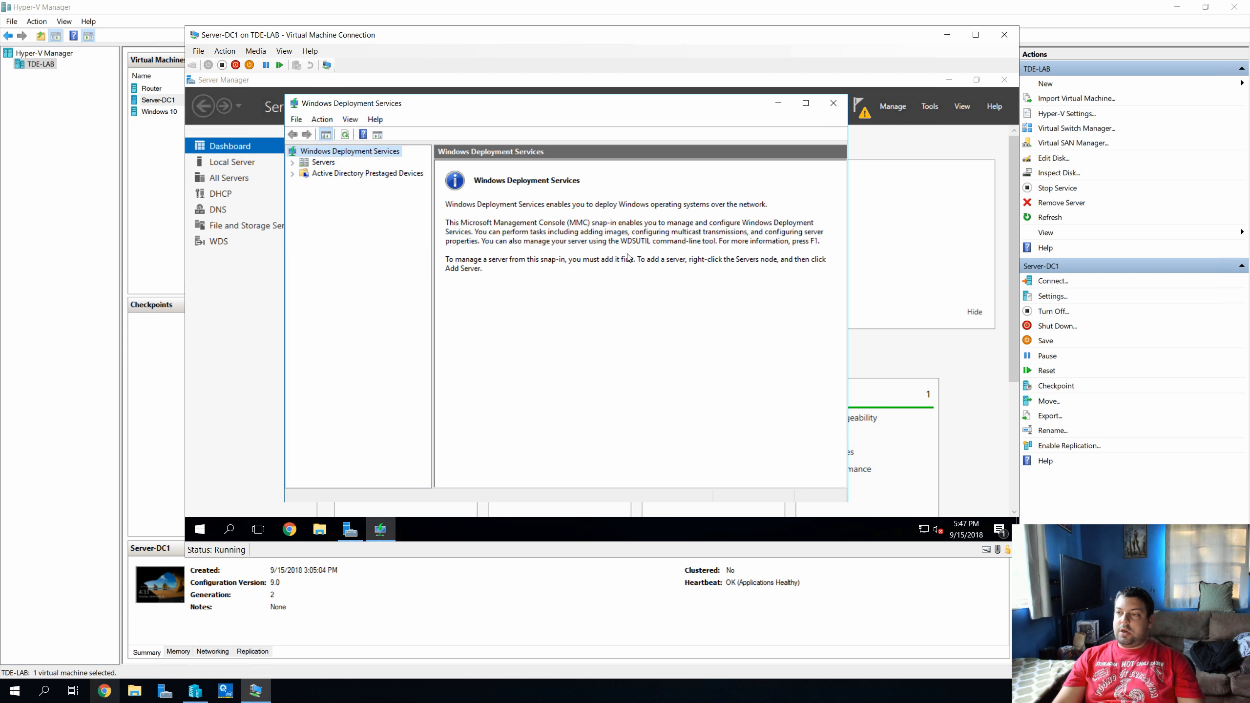
left_click(293, 163)
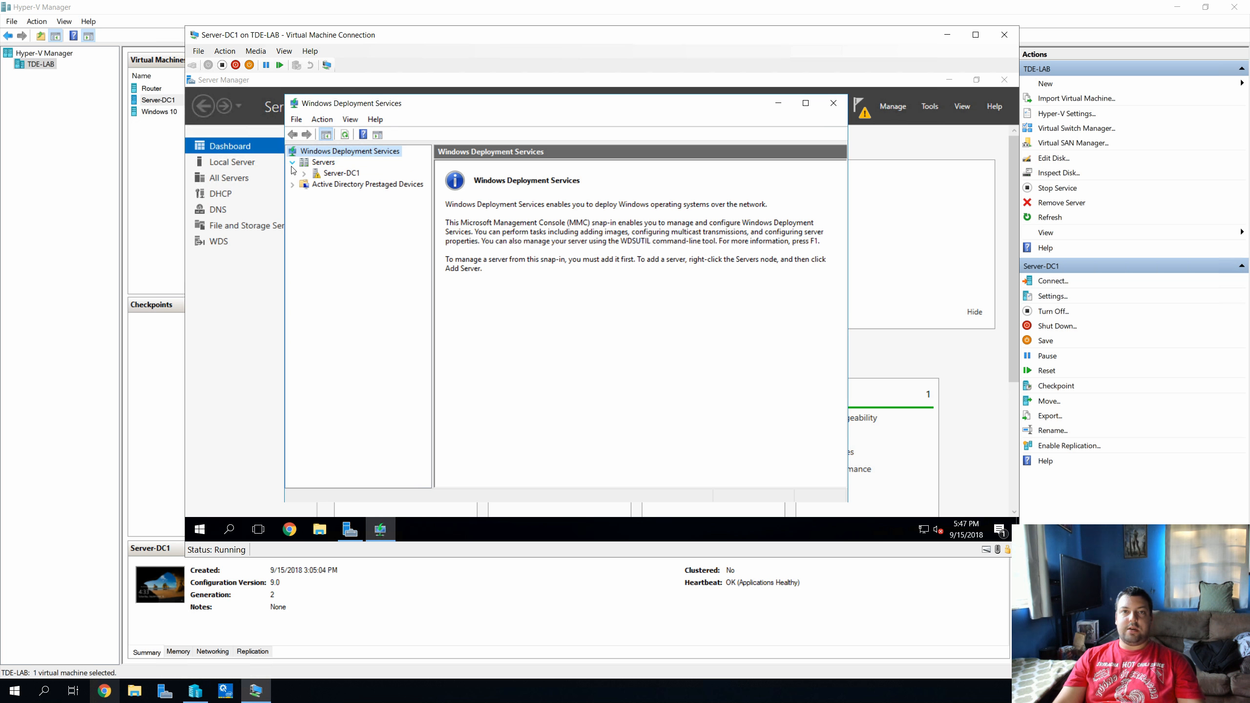
left_click(338, 174)
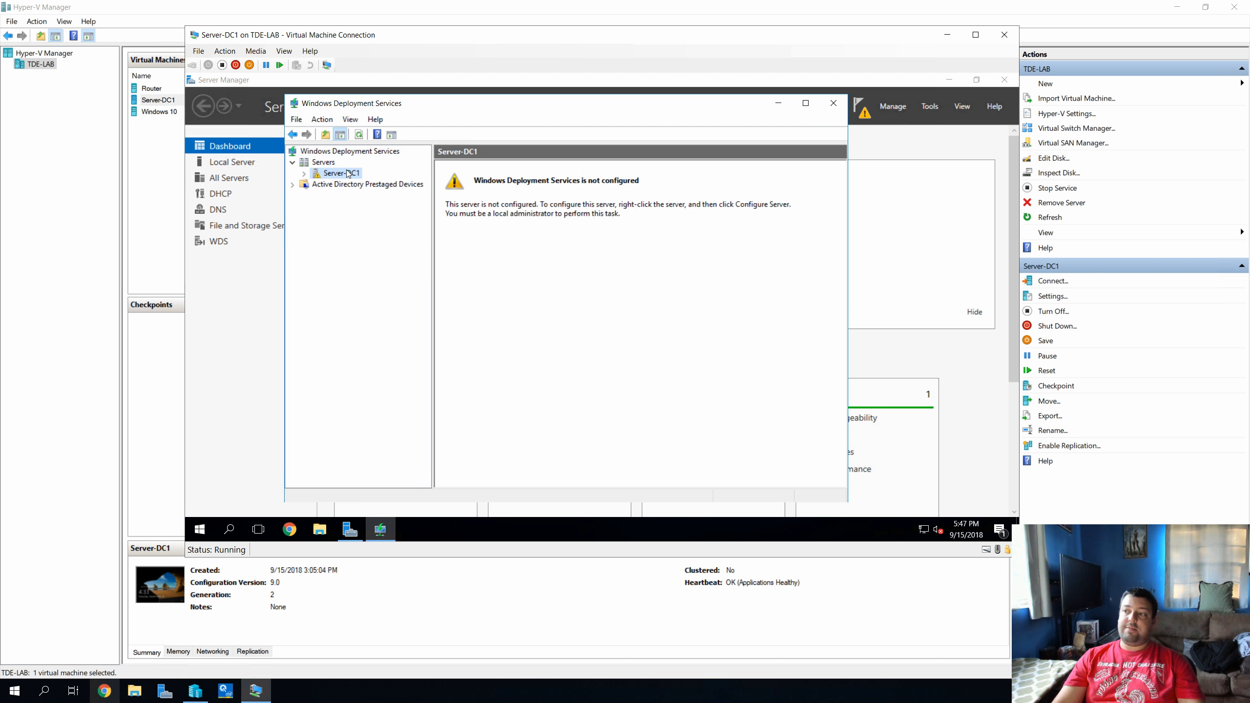
Start configuring Server-DC1 for Windows Deployment Services and set it up as a standalone server
right_click(349, 174)
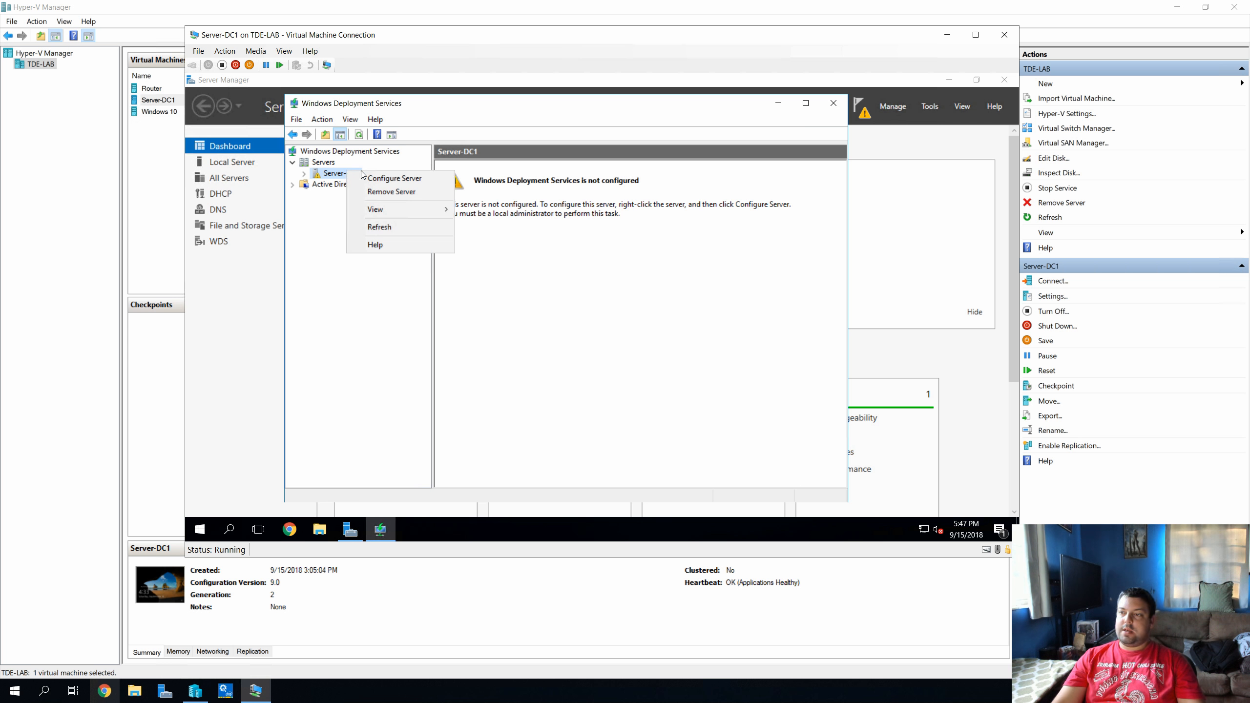
left_click(400, 184)
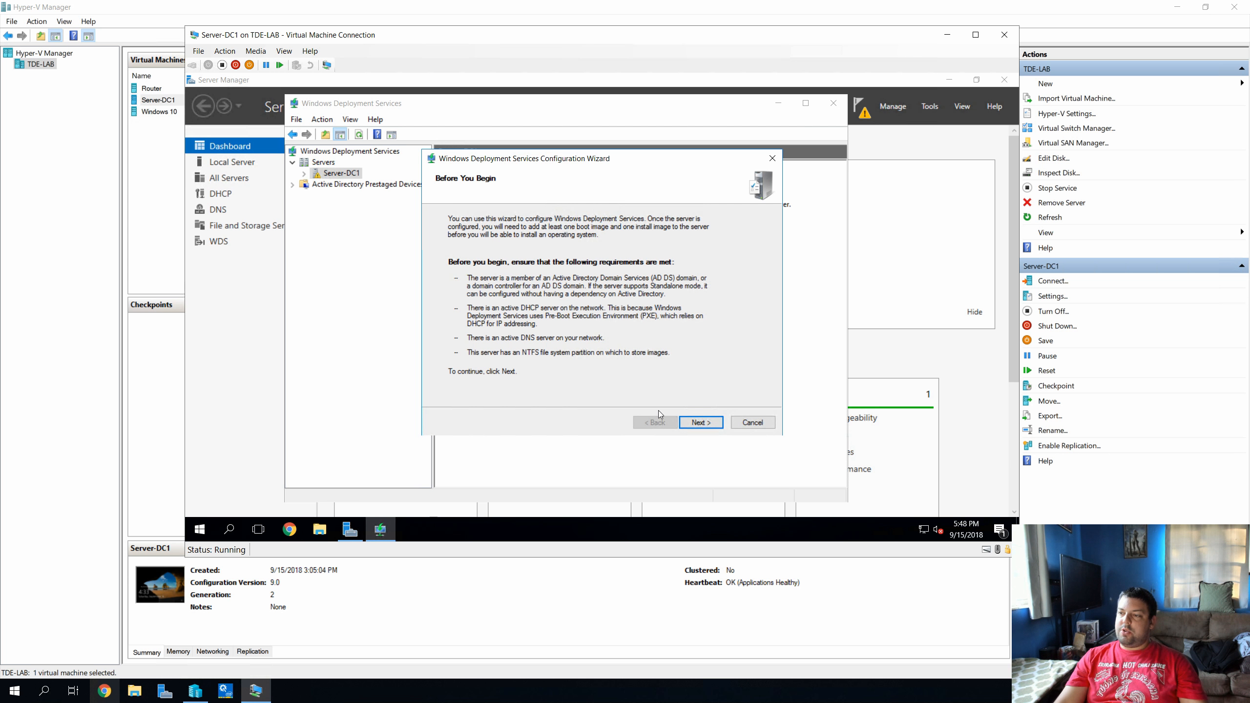
left_click(701, 422)
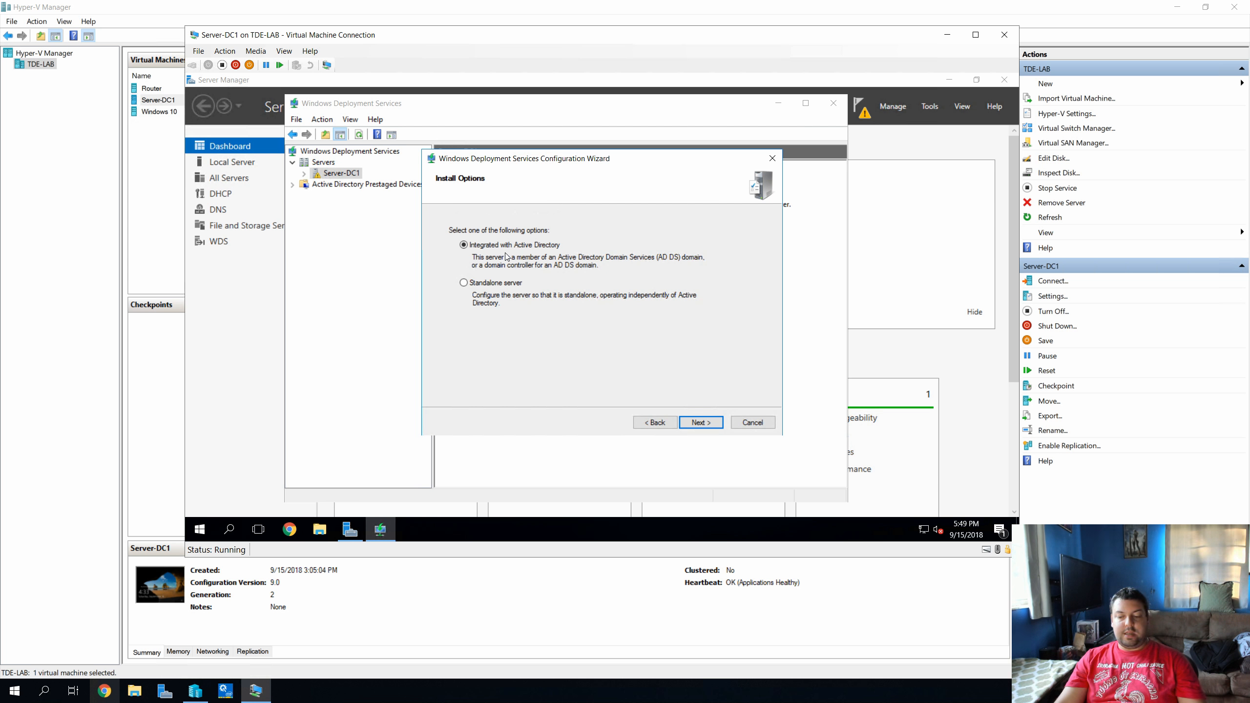
left_click(506, 284)
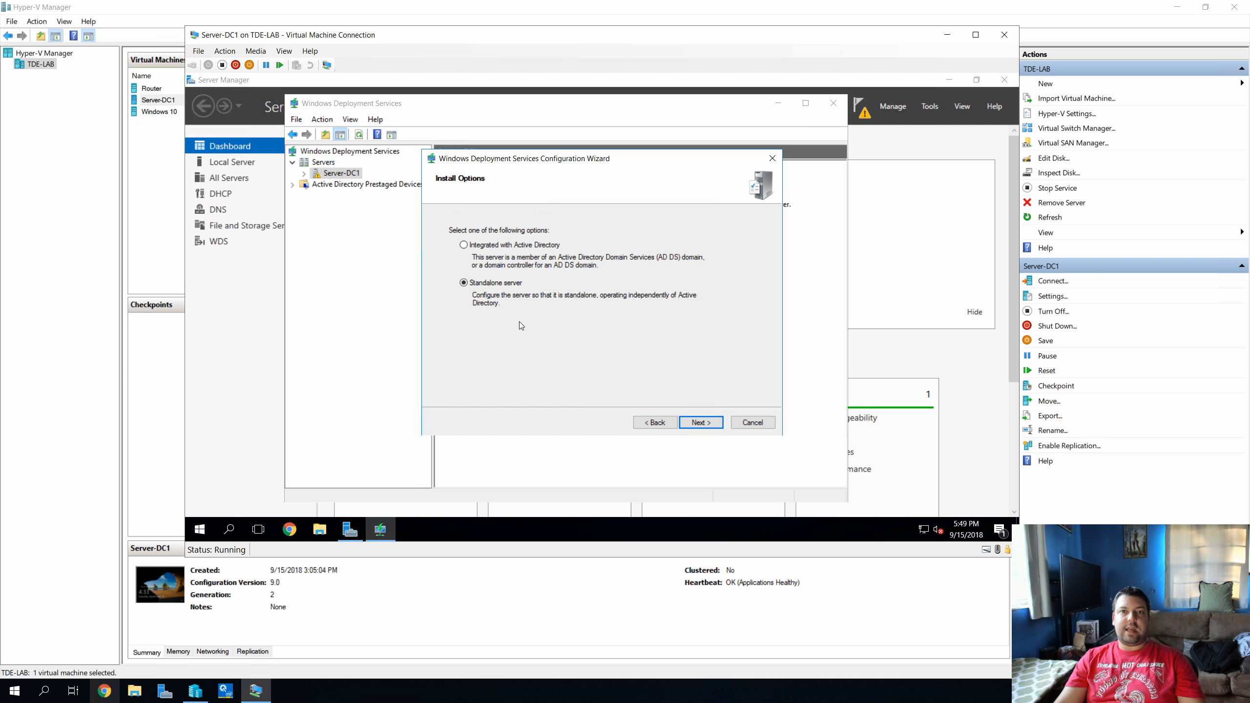
left_click(702, 423)
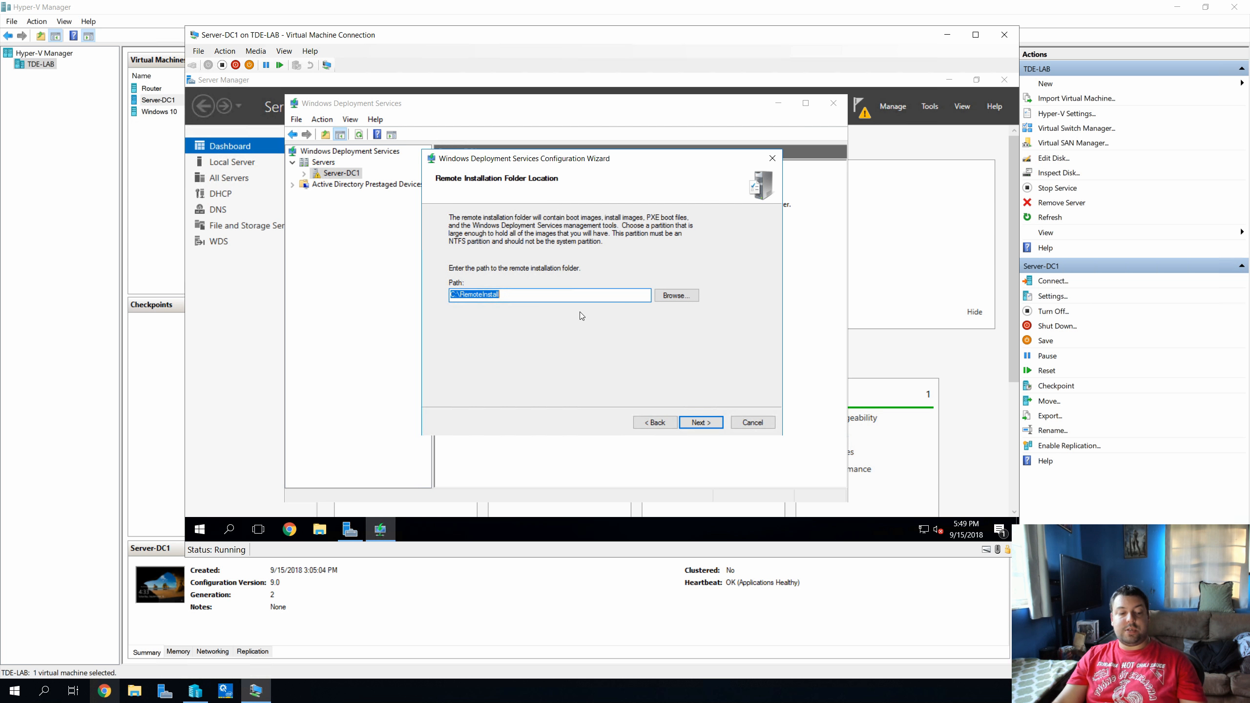
Accept C:\RemoteInstall on the system volume as the remote installation folder and keep both Proxy DHCP options enabled
left_click(679, 295)
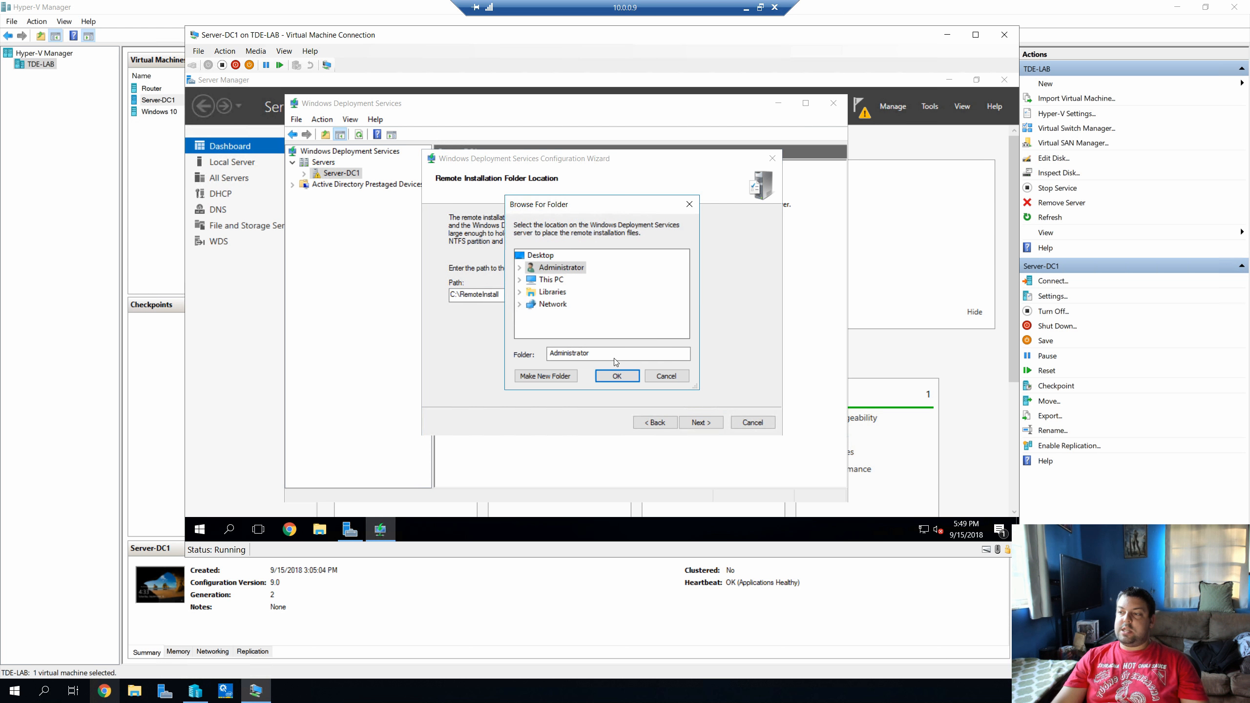
left_click(667, 376)
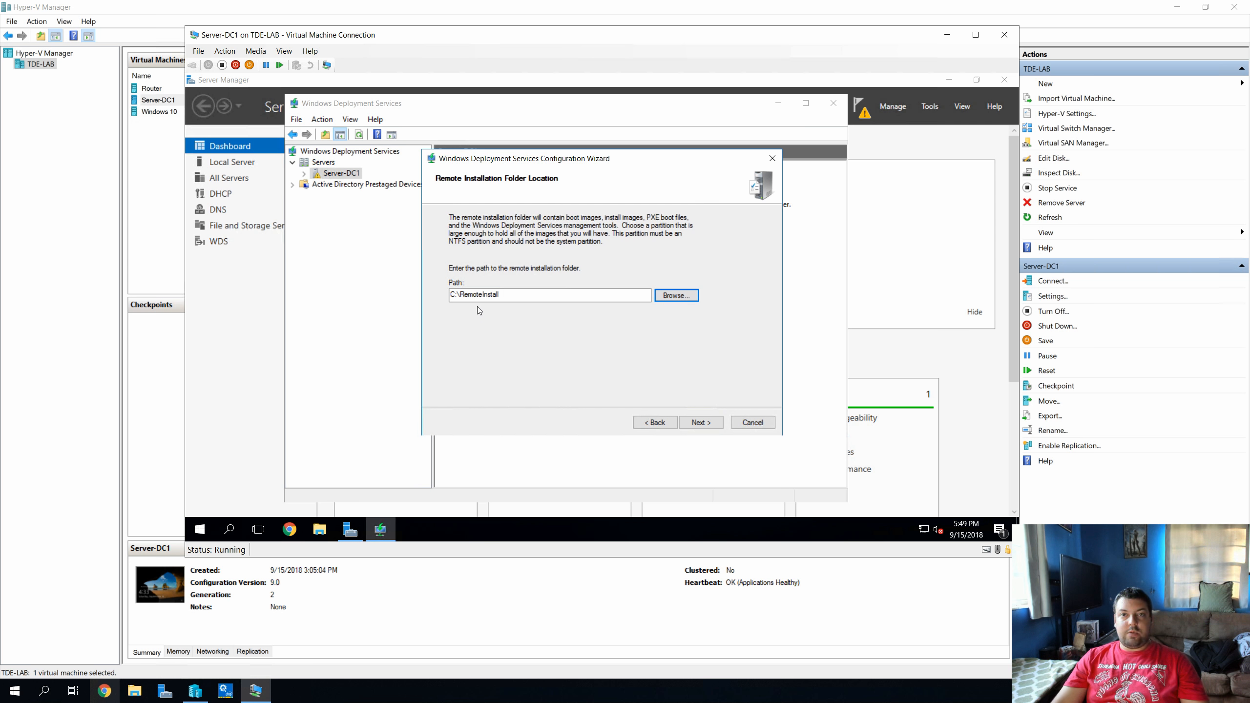
left_click(715, 423)
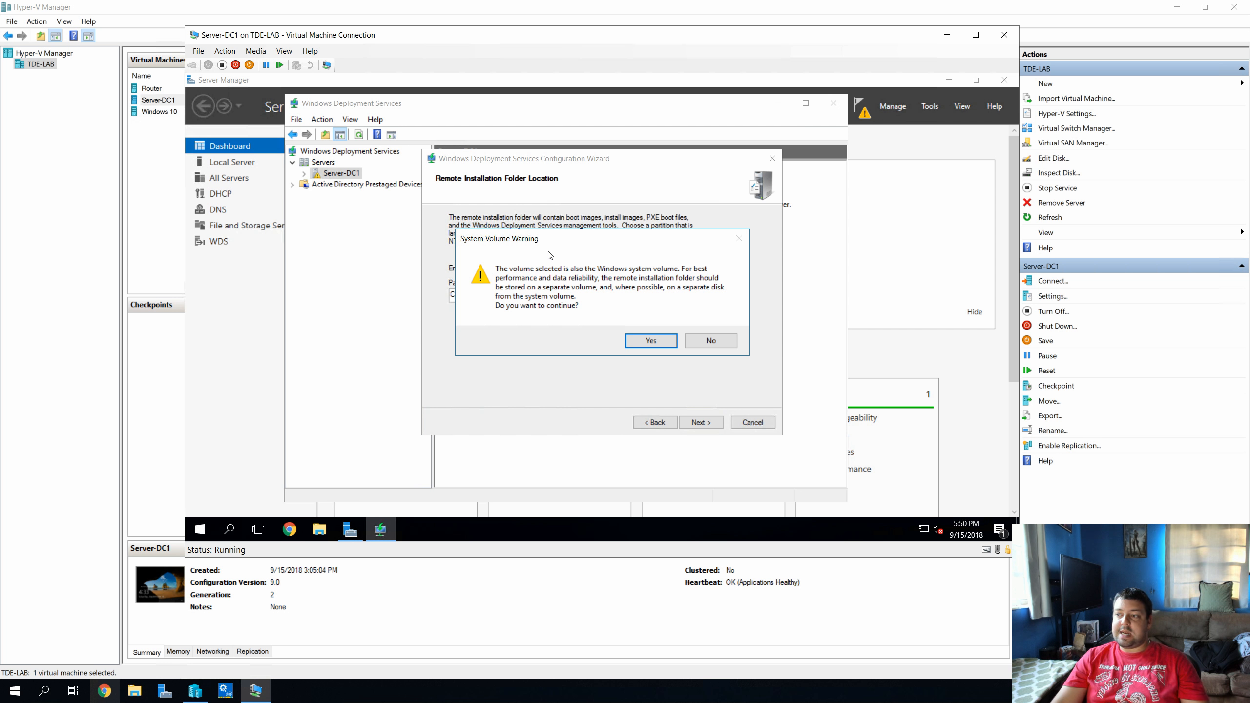
left_click(662, 344)
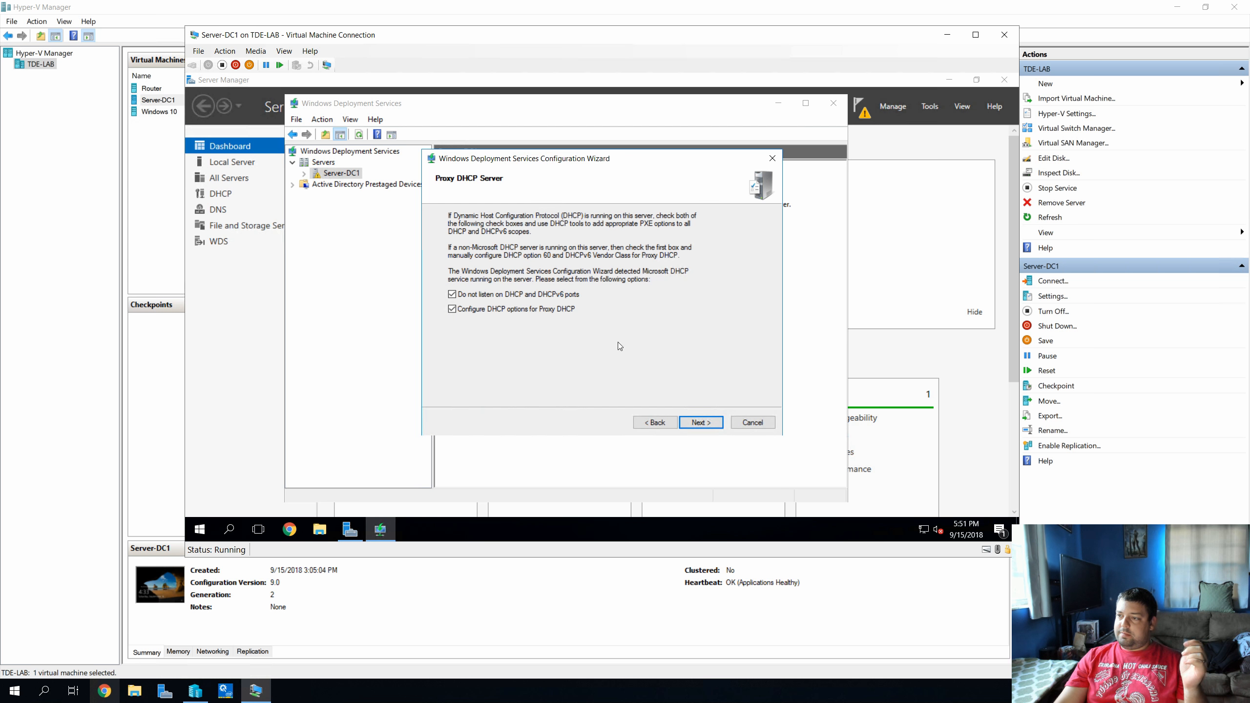
left_click(692, 422)
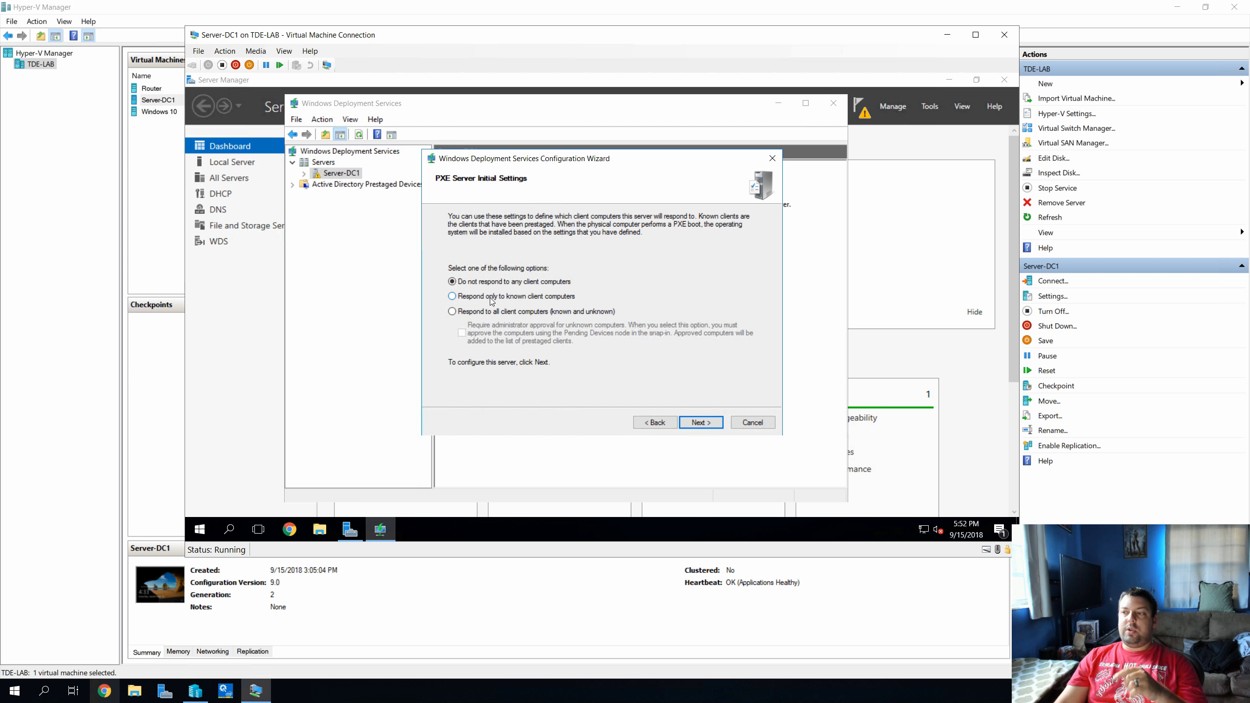
Set the PXE server to respond to all client computers (known and unknown) and finish the configuration wizard
left_click(469, 313)
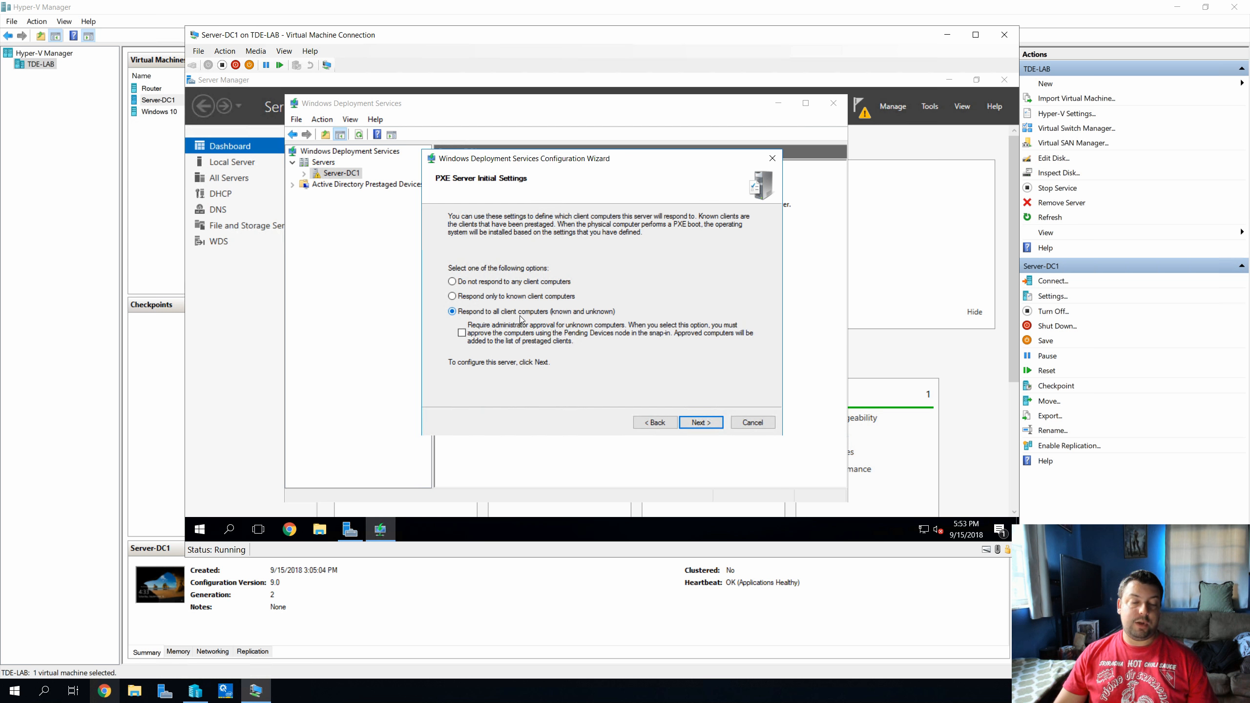
left_click(696, 423)
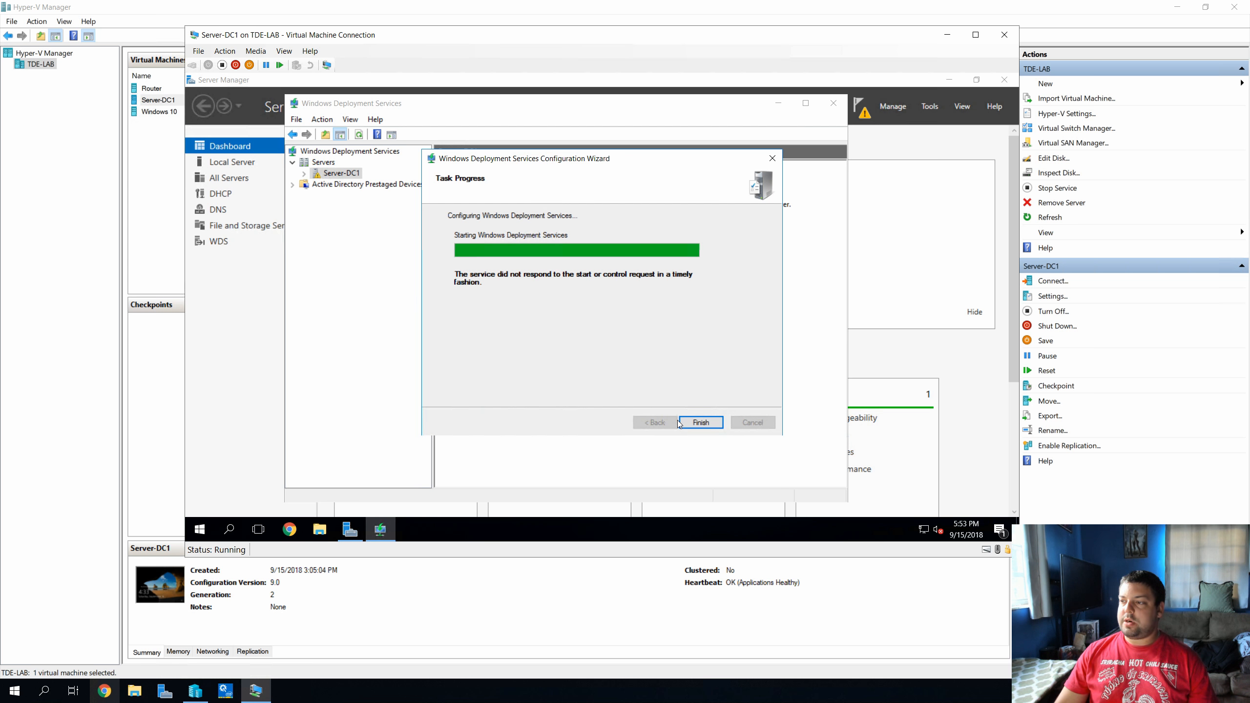
left_click(692, 422)
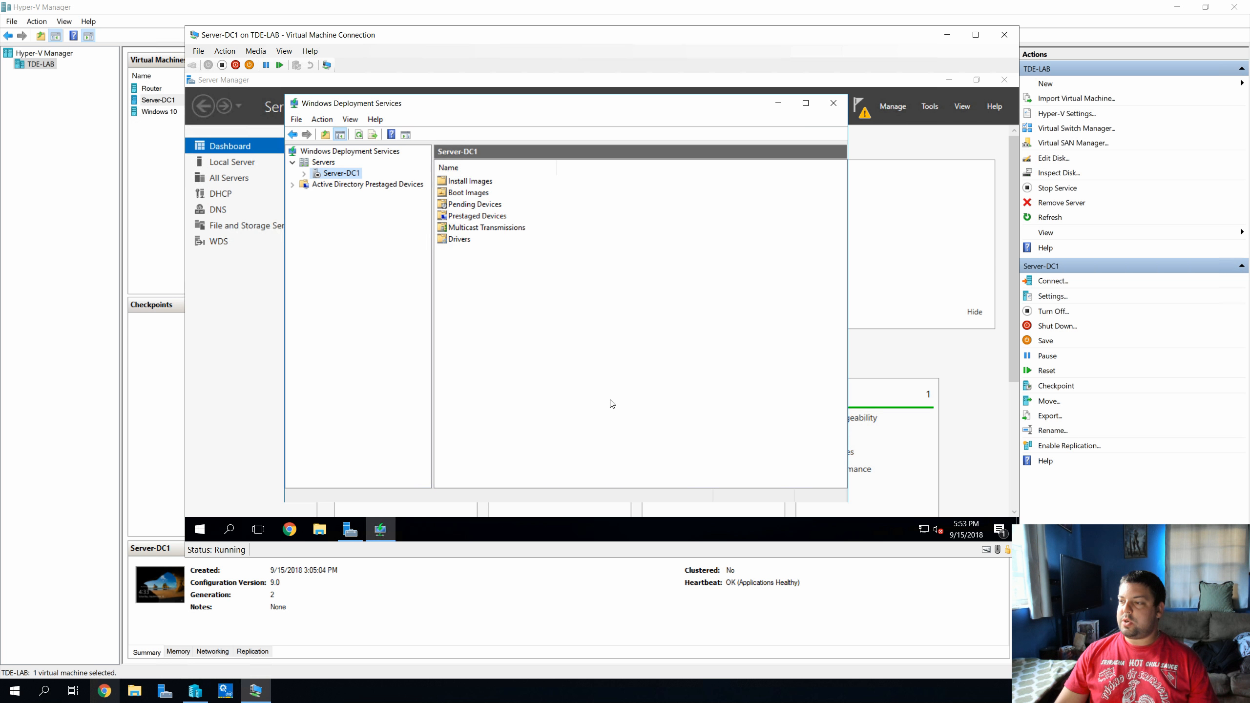
Expand Server-DC1 in the Windows Deployment Services console and check its Pending Devices list and the actions available there
left_click(303, 173)
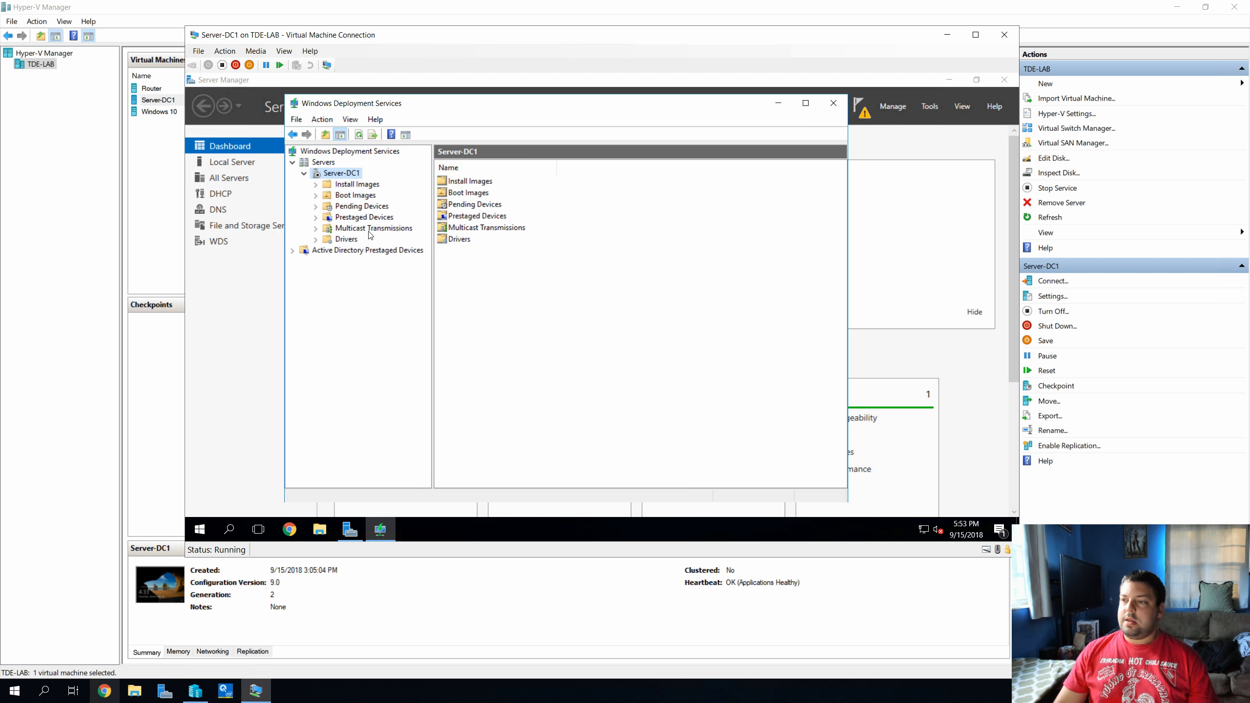
left_click(351, 207)
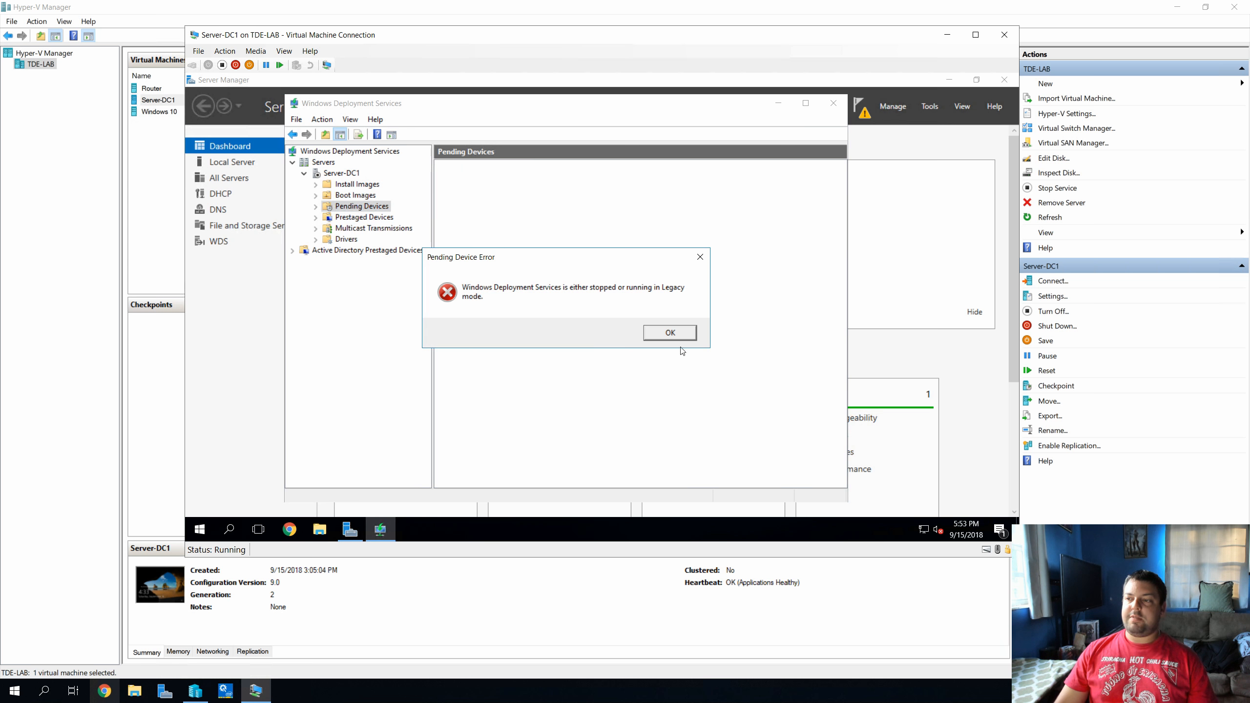
left_click(670, 333)
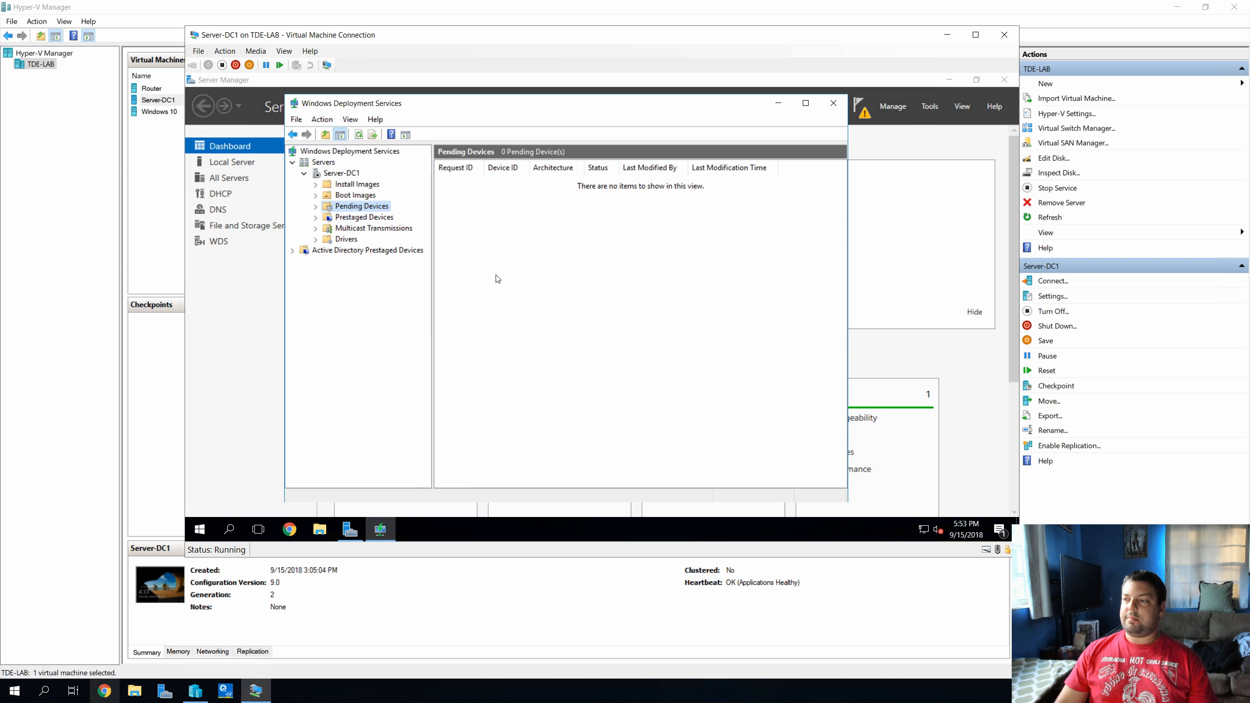
right_click(506, 231)
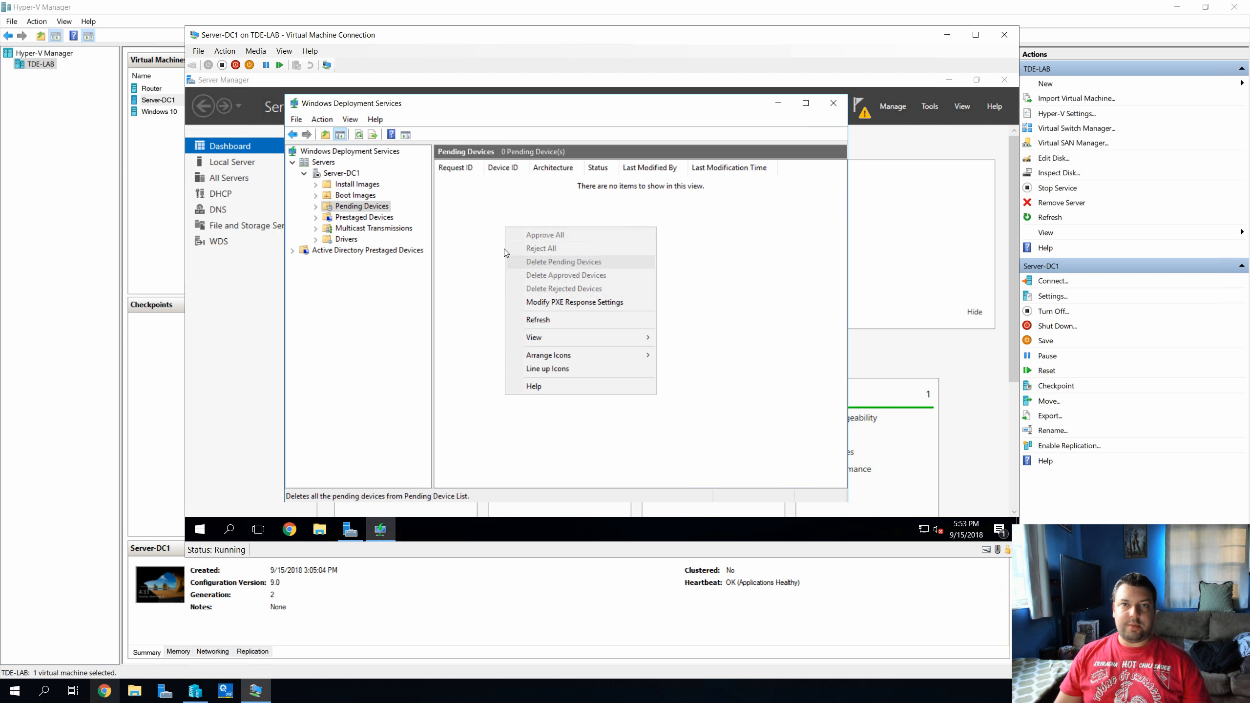
left_click(493, 223)
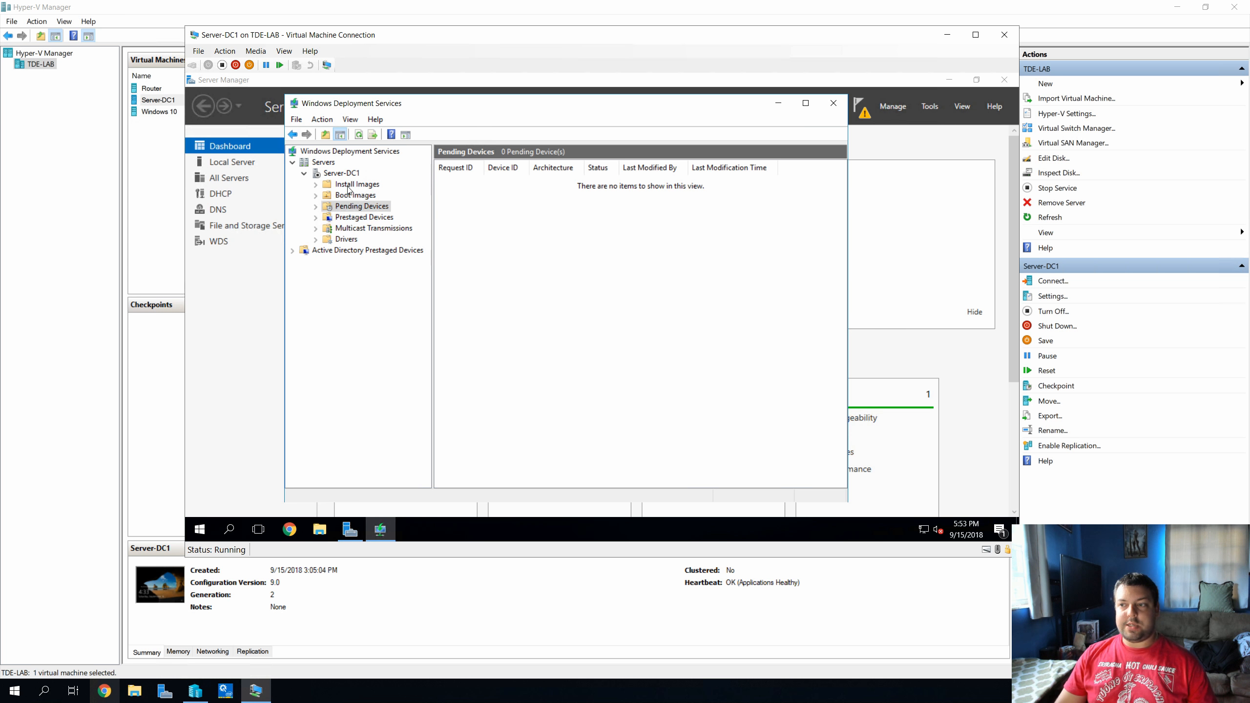
In Server-DC1's properties, set the PXE boot policy for known and unknown clients to continue unless the user presses the ESC key
left_click(334, 175)
right_click(334, 174)
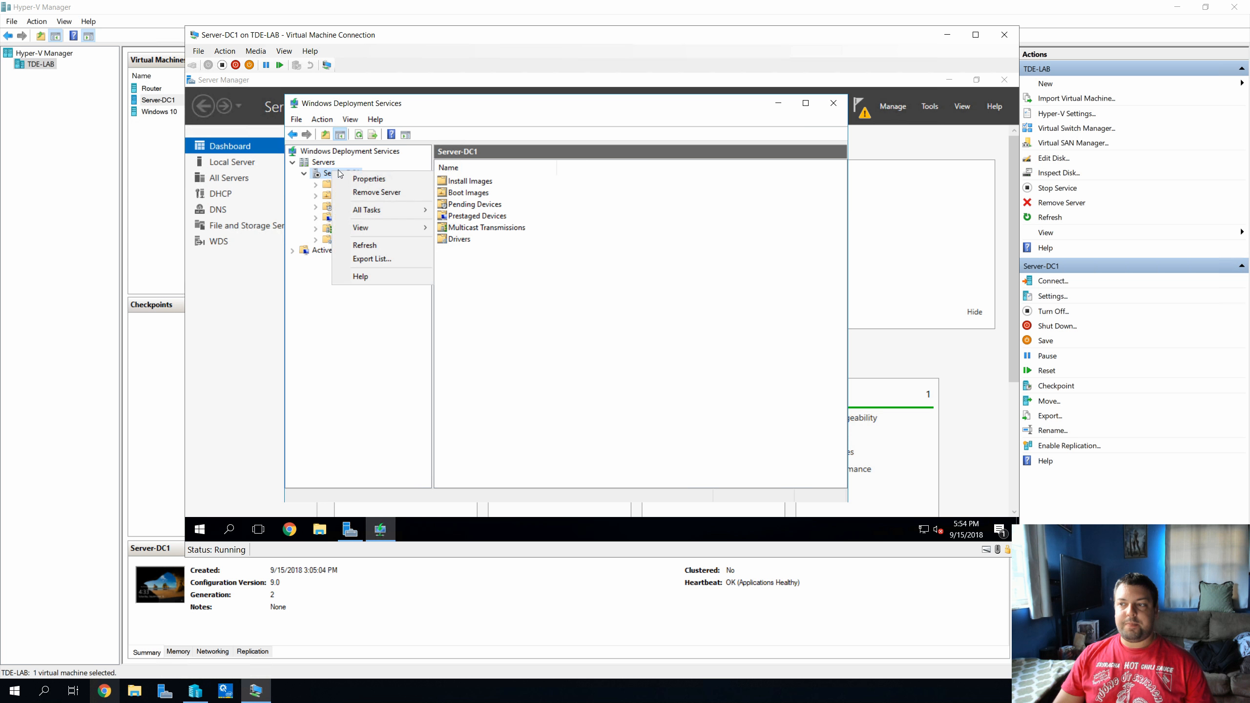
left_click(404, 178)
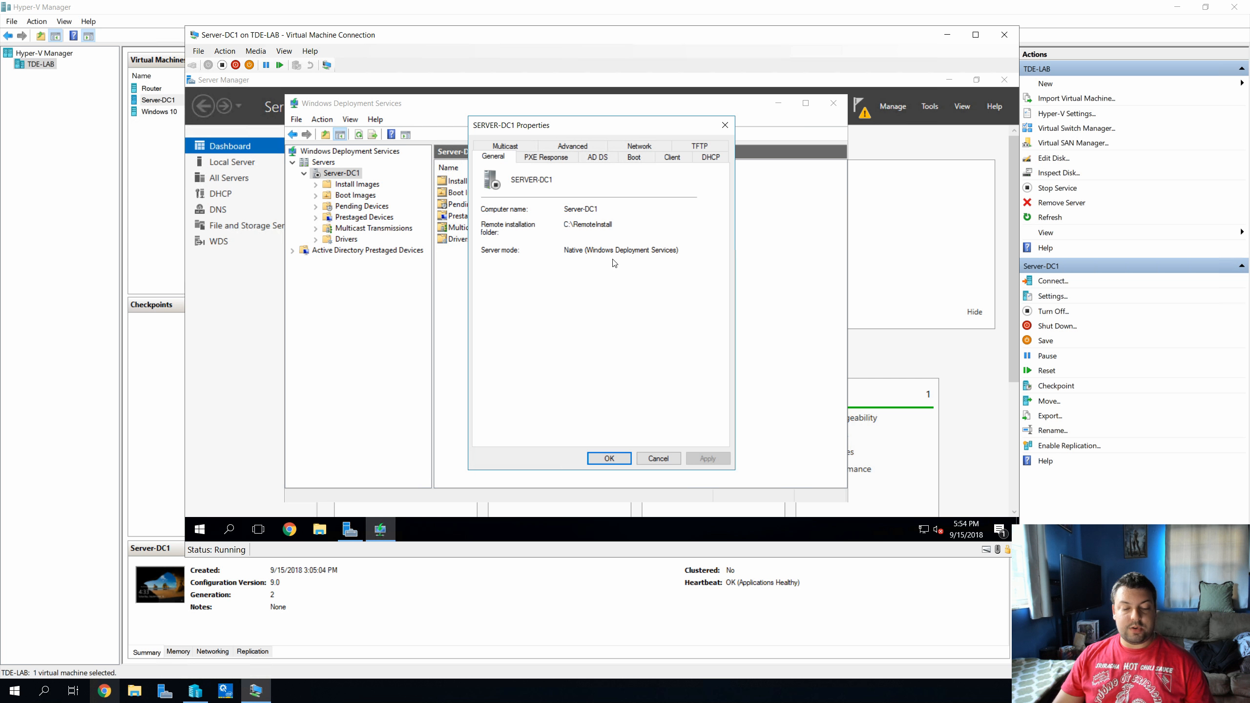
left_click(565, 163)
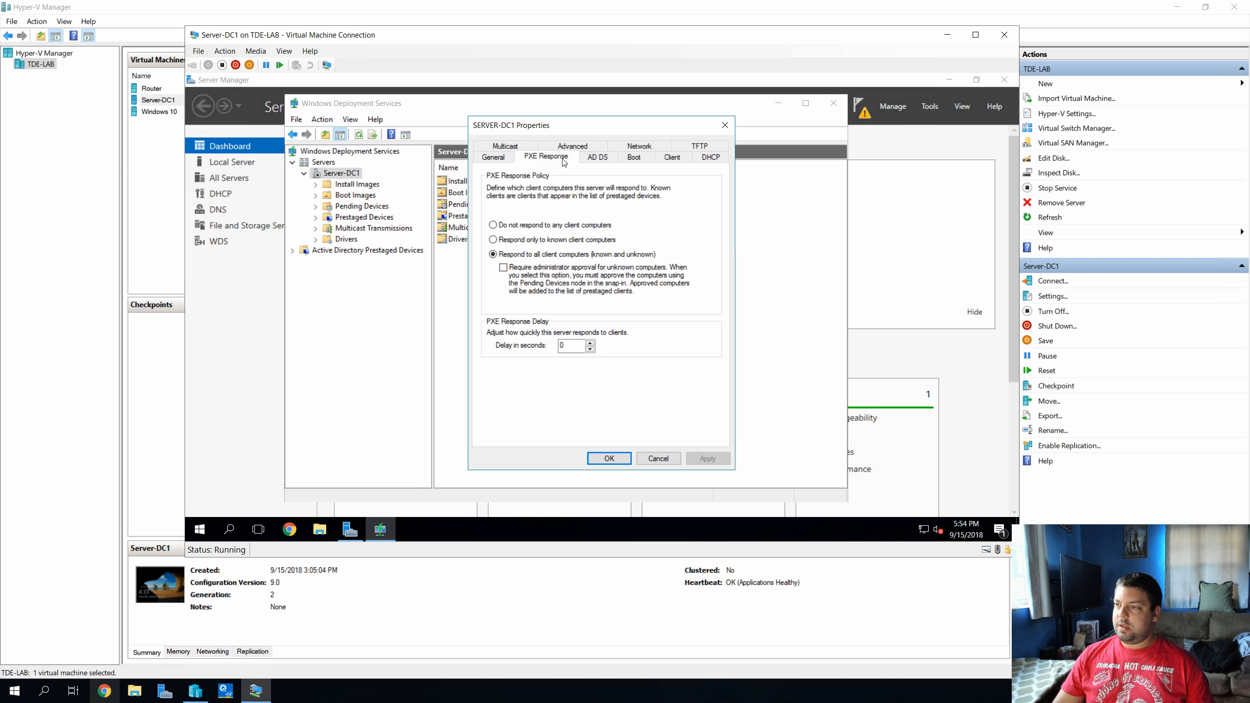
left_click(610, 158)
left_click(633, 160)
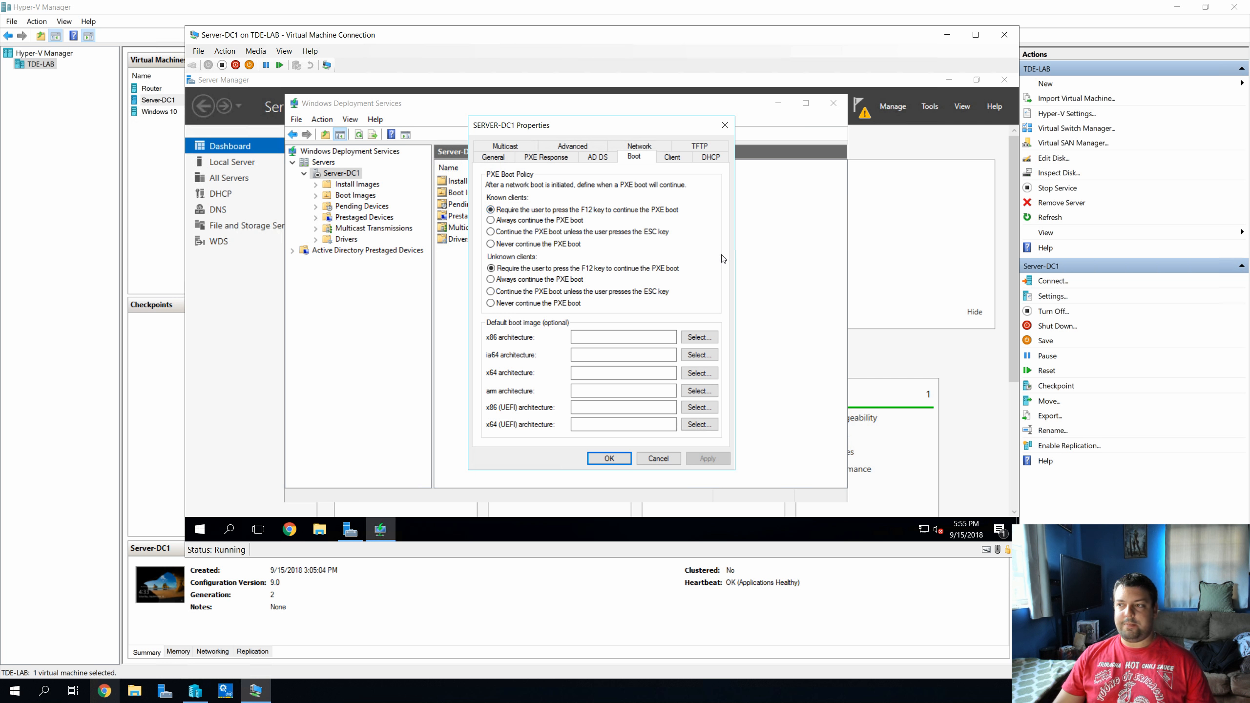
left_click(502, 232)
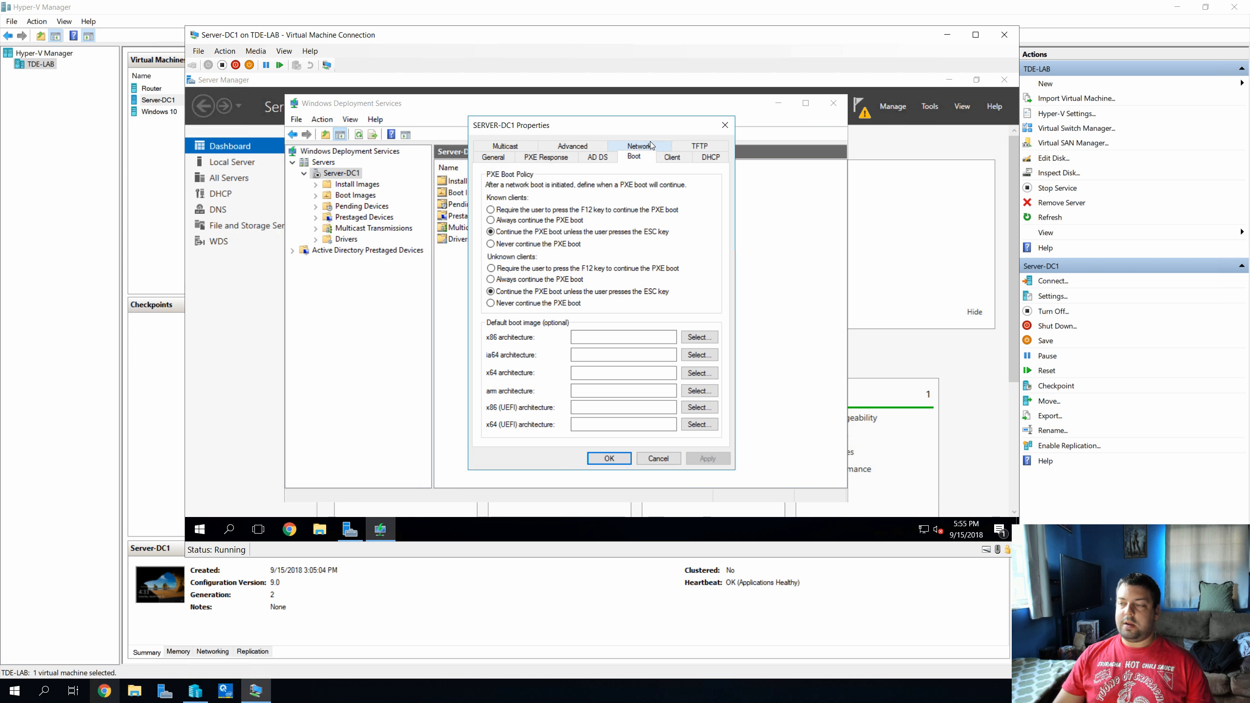
Set the client options to not join the client to a domain after an installation, and apply the change
left_click(678, 157)
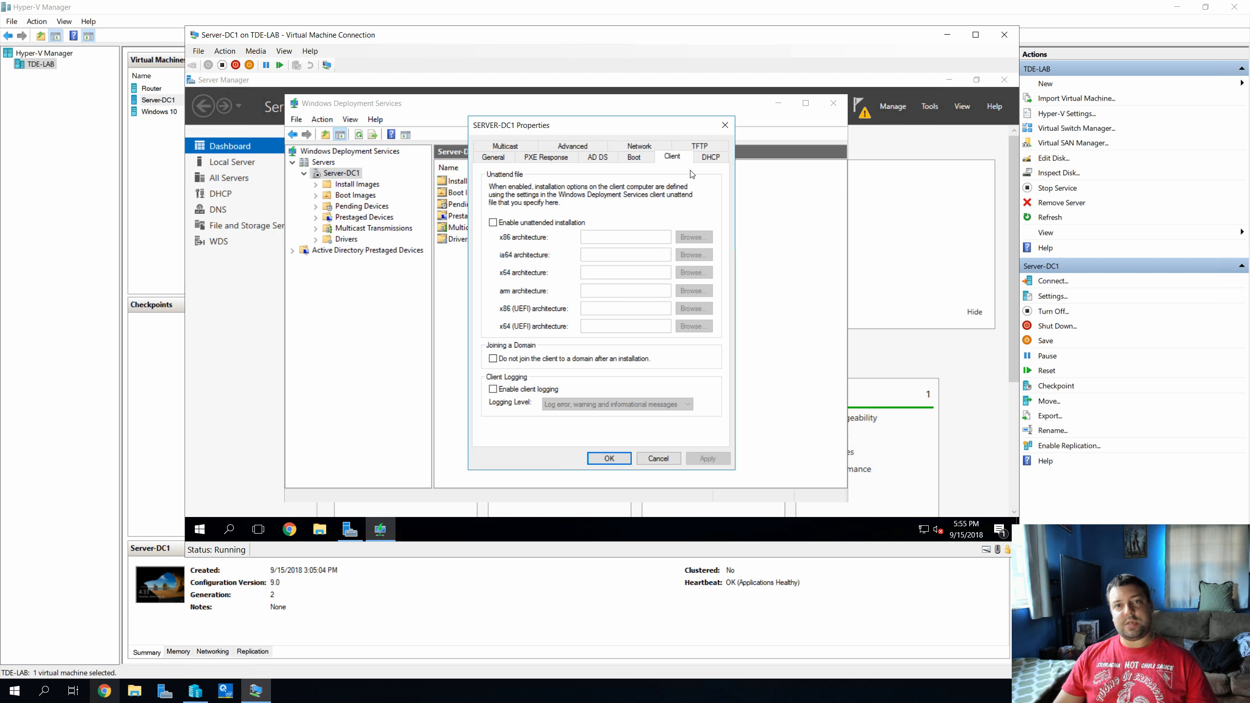
left_click(515, 362)
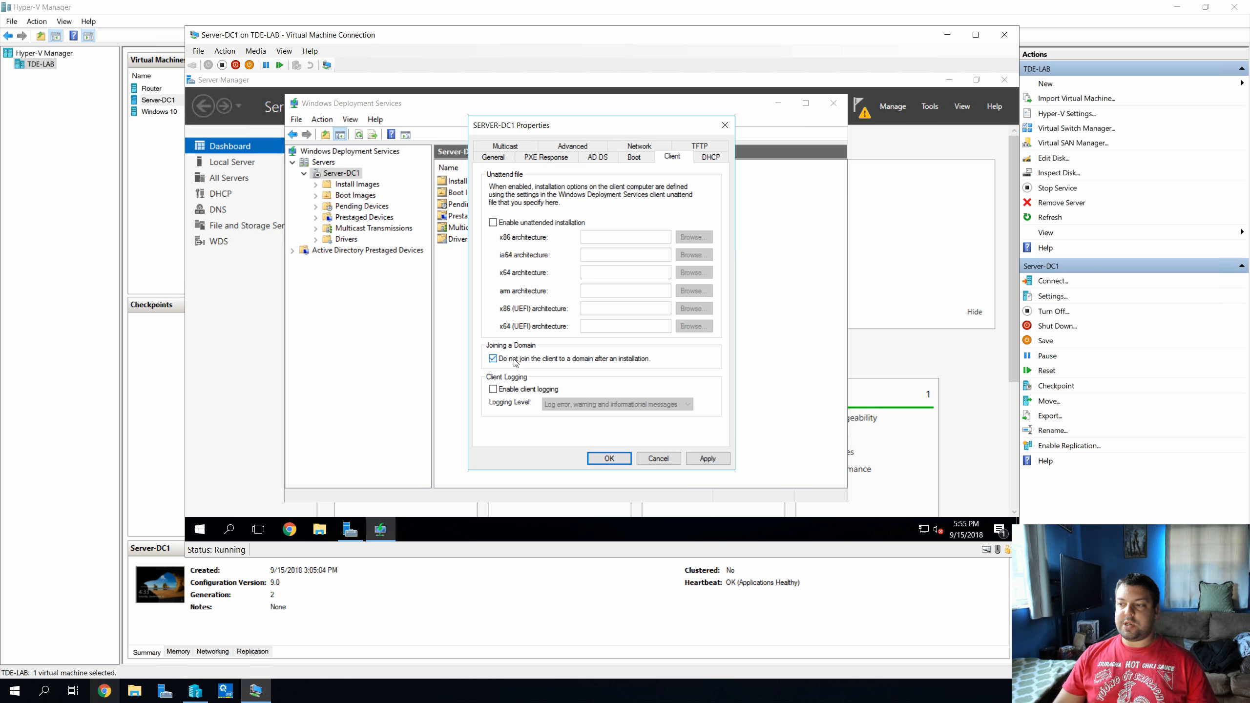
left_click(712, 464)
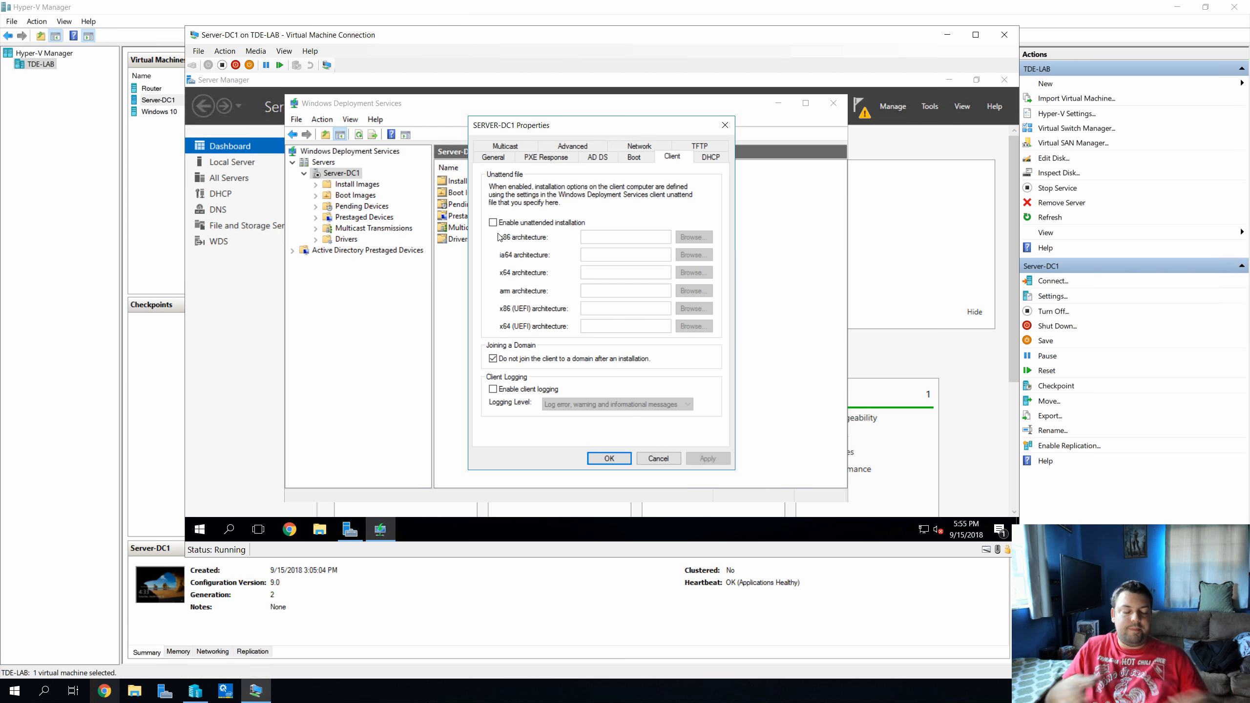
Review Server-DC1's DHCP, TFTP, Network, Advanced and Multicast settings, and close the properties along with the error message
left_click(705, 162)
left_click(701, 148)
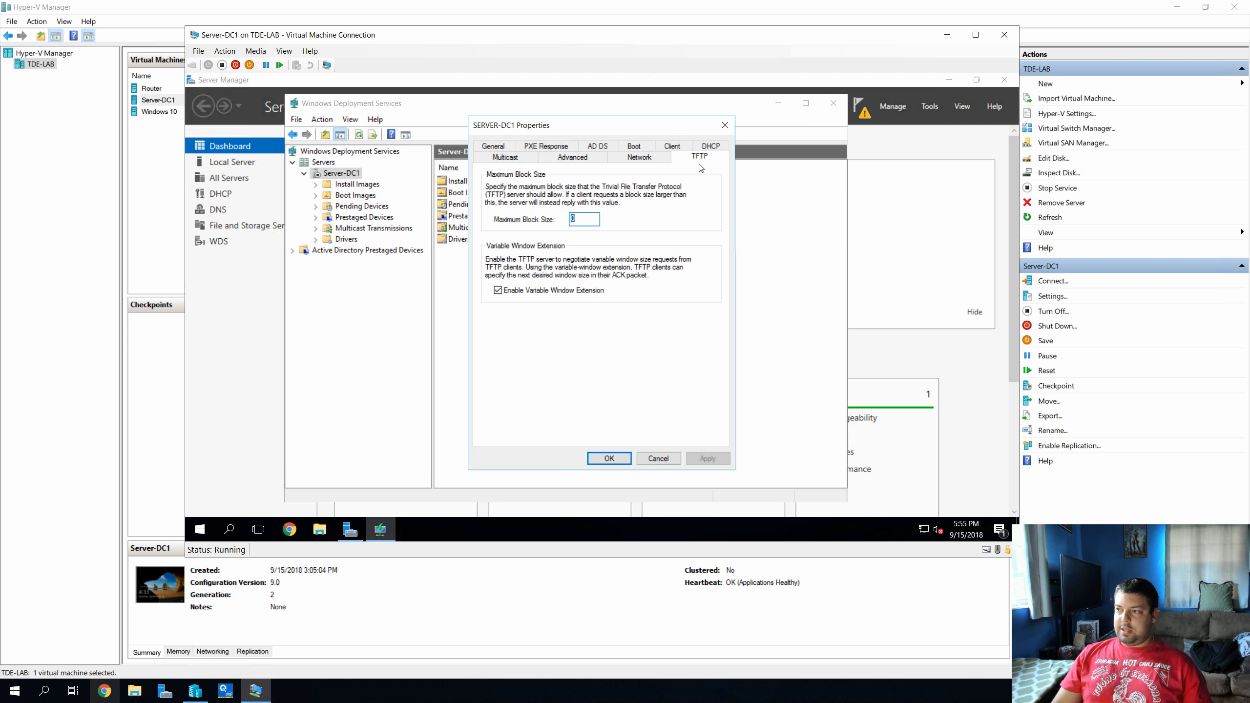
left_click(639, 159)
left_click(574, 158)
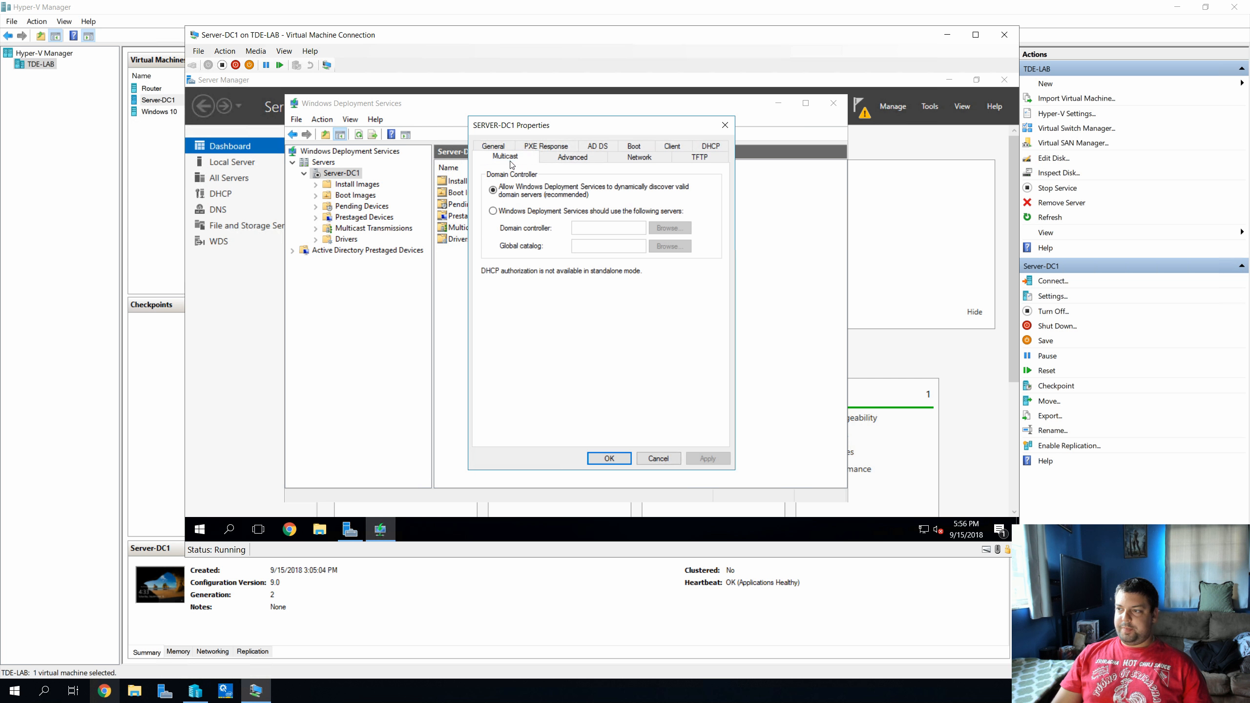
left_click(510, 159)
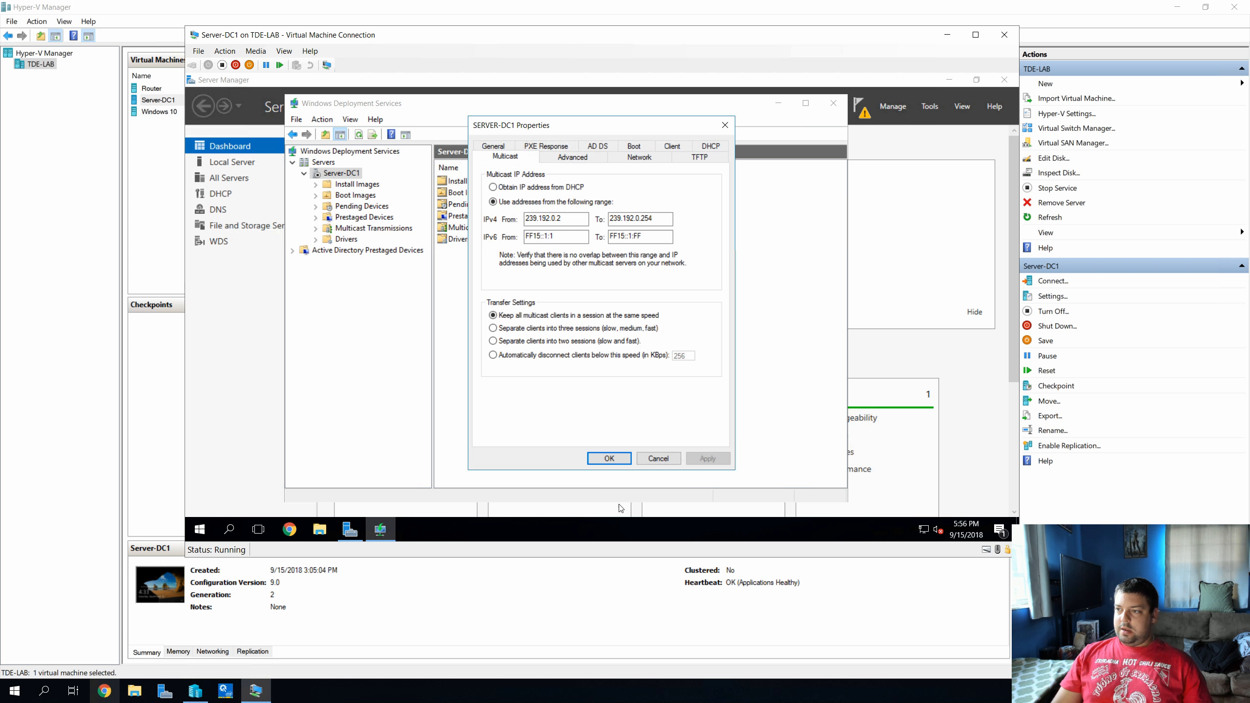
left_click(608, 458)
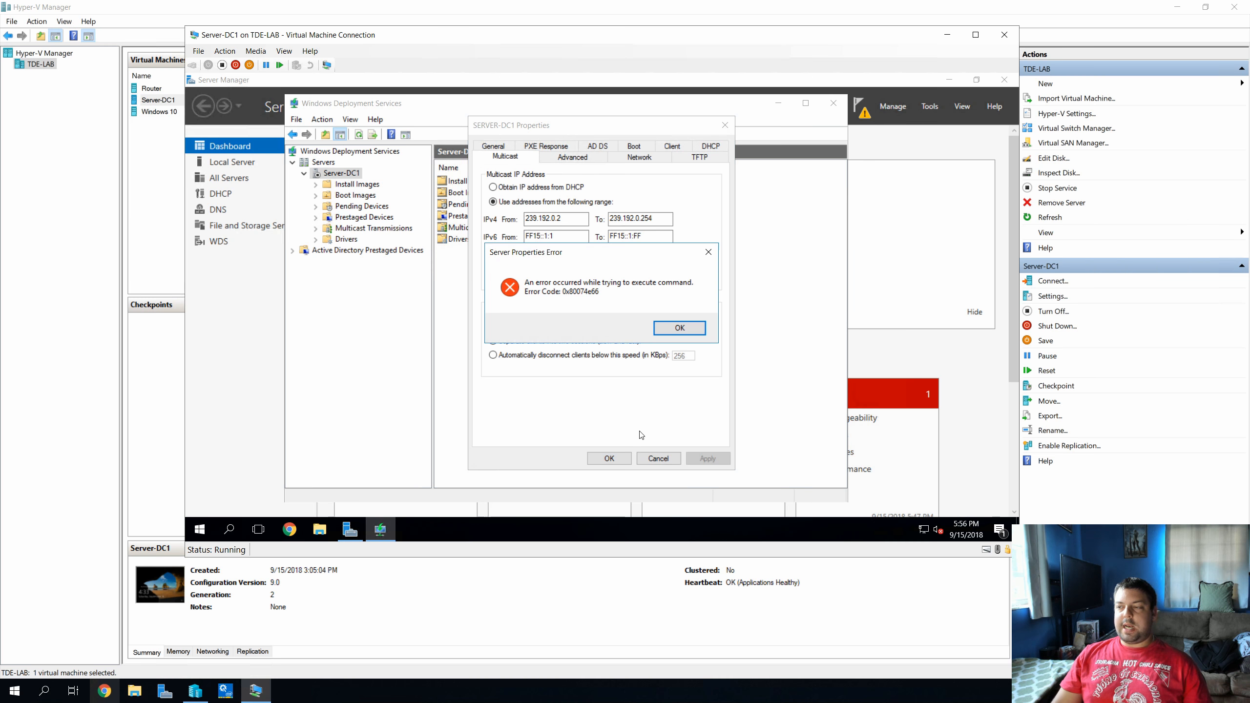
left_click(679, 328)
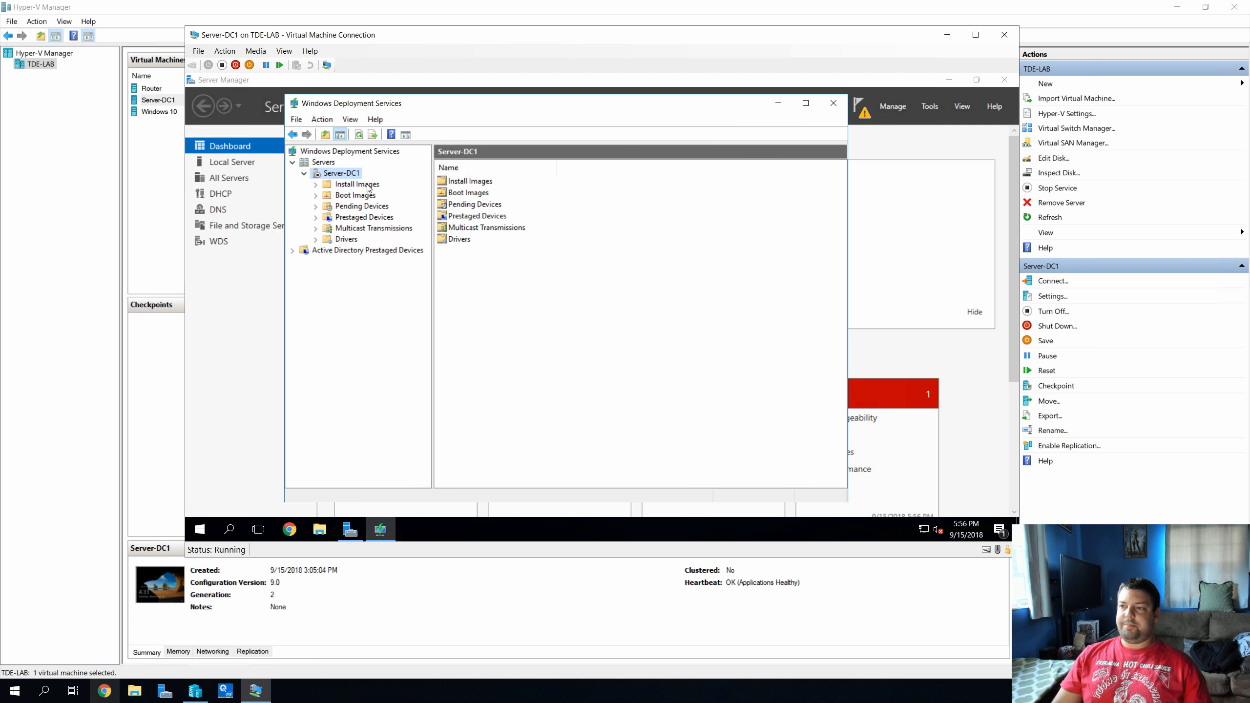
Start the Windows Deployment Services service on Server-DC1 and dismiss the message
right_click(354, 176)
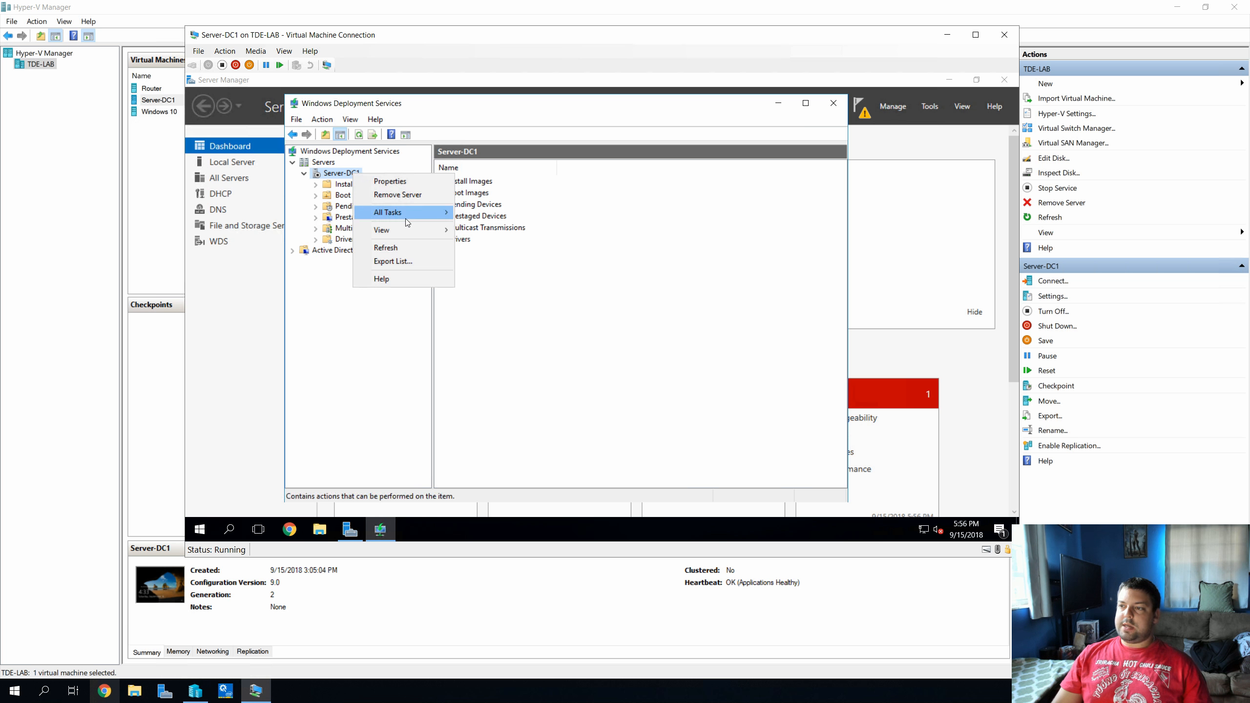
mouse_move(401, 216)
left_click(472, 212)
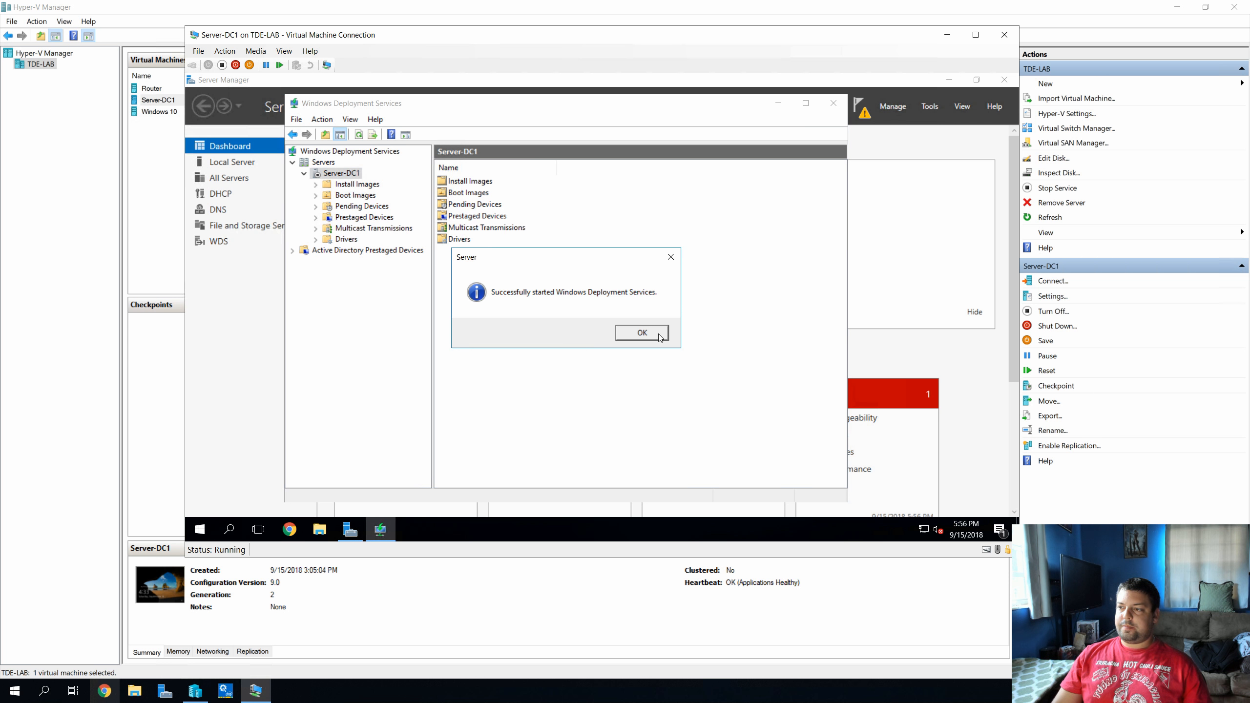
left_click(660, 338)
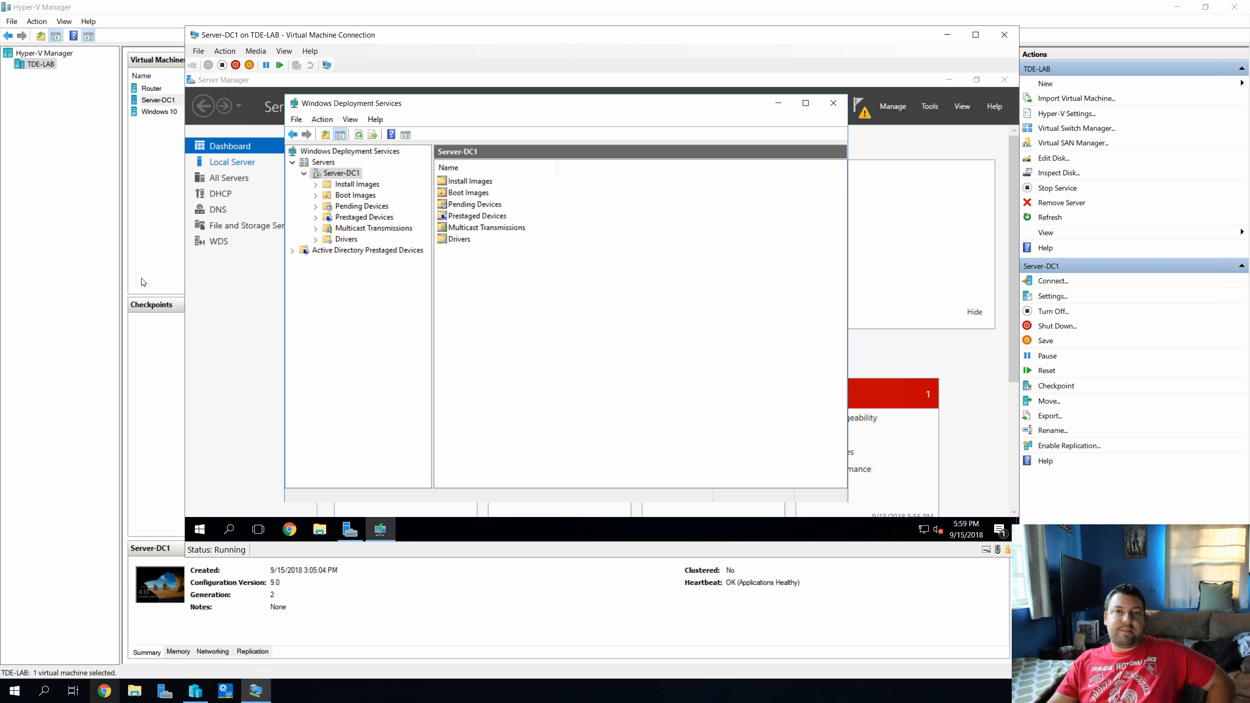
Look through the virtual machine's Downloads folder and This PC for Windows image files, and close File Explorer
left_click(320, 529)
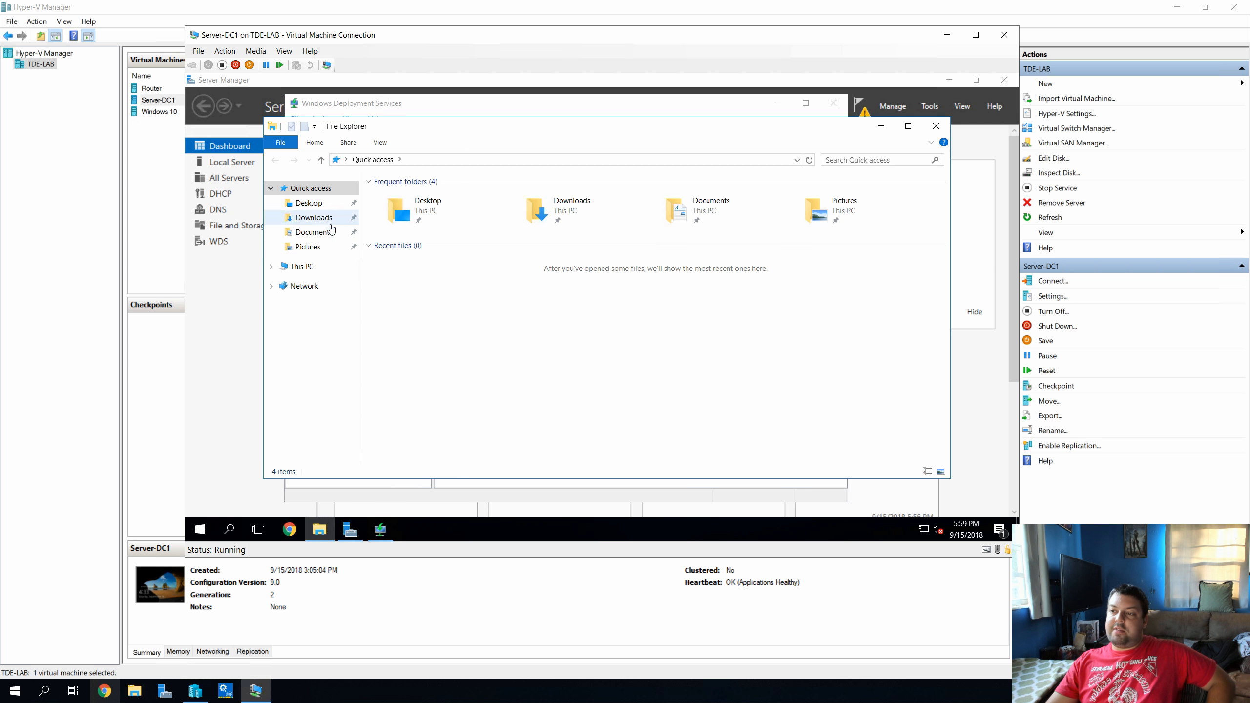
left_click(325, 220)
left_click(302, 266)
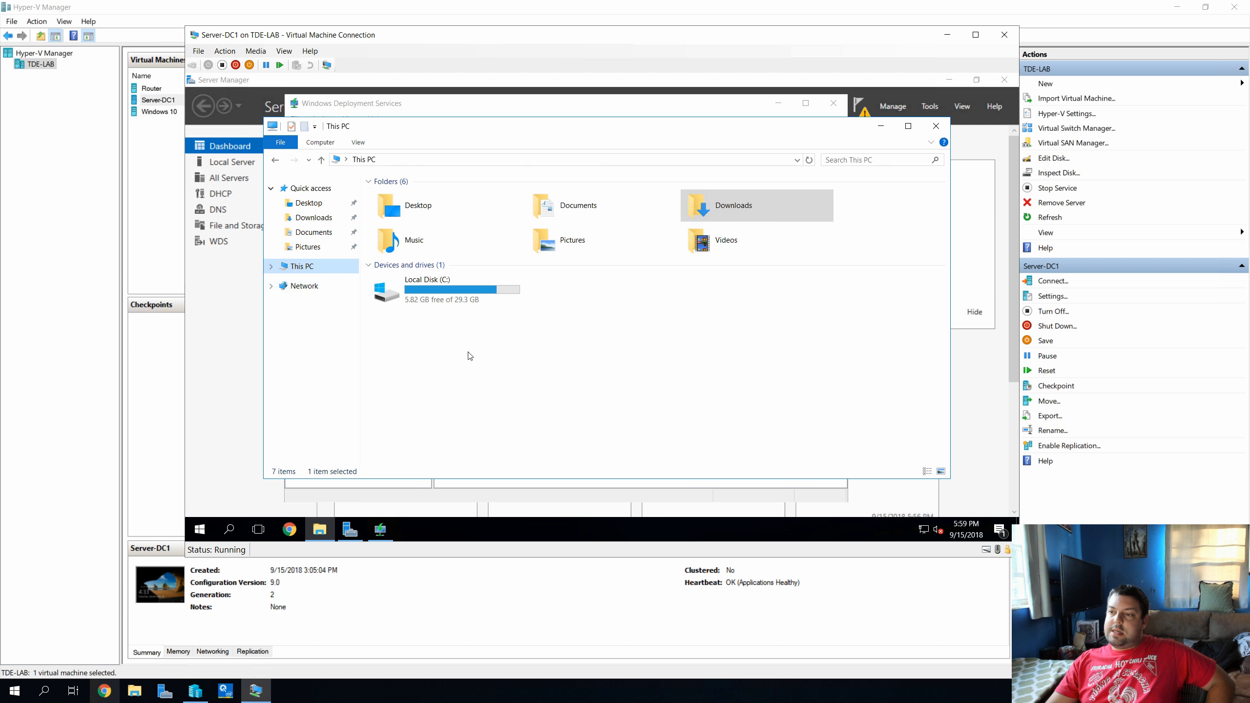
double_click(448, 306)
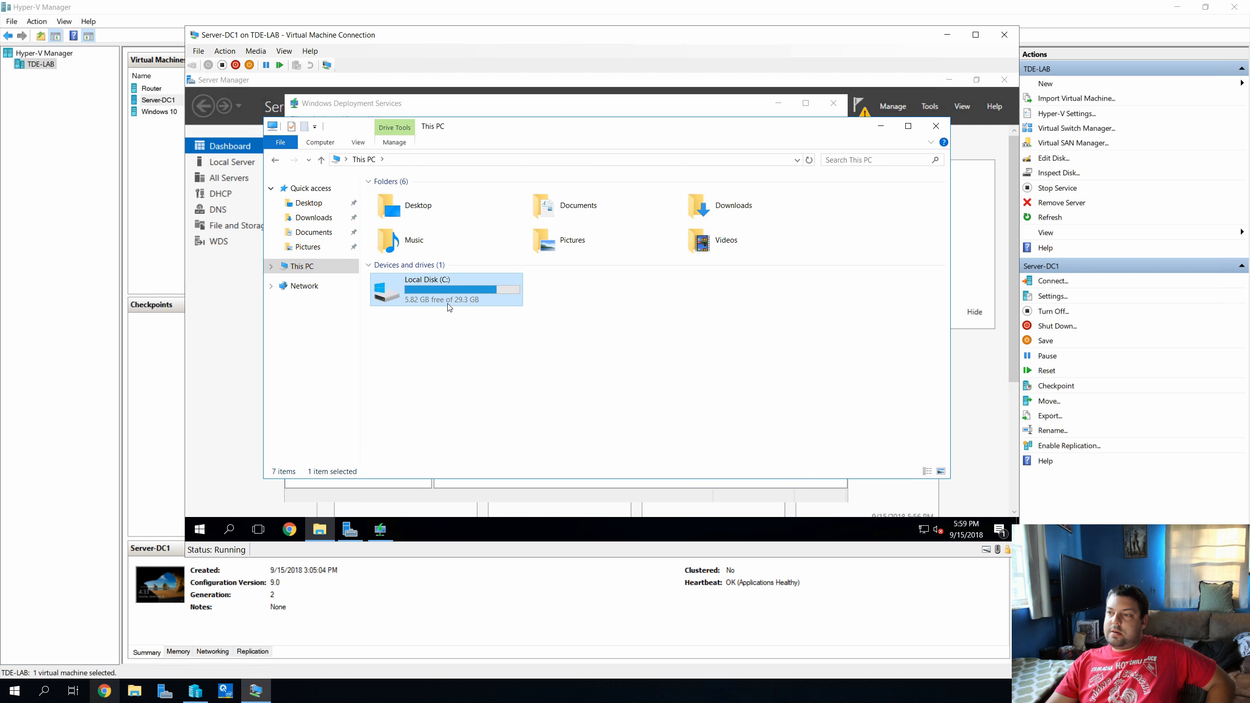
left_click(324, 222)
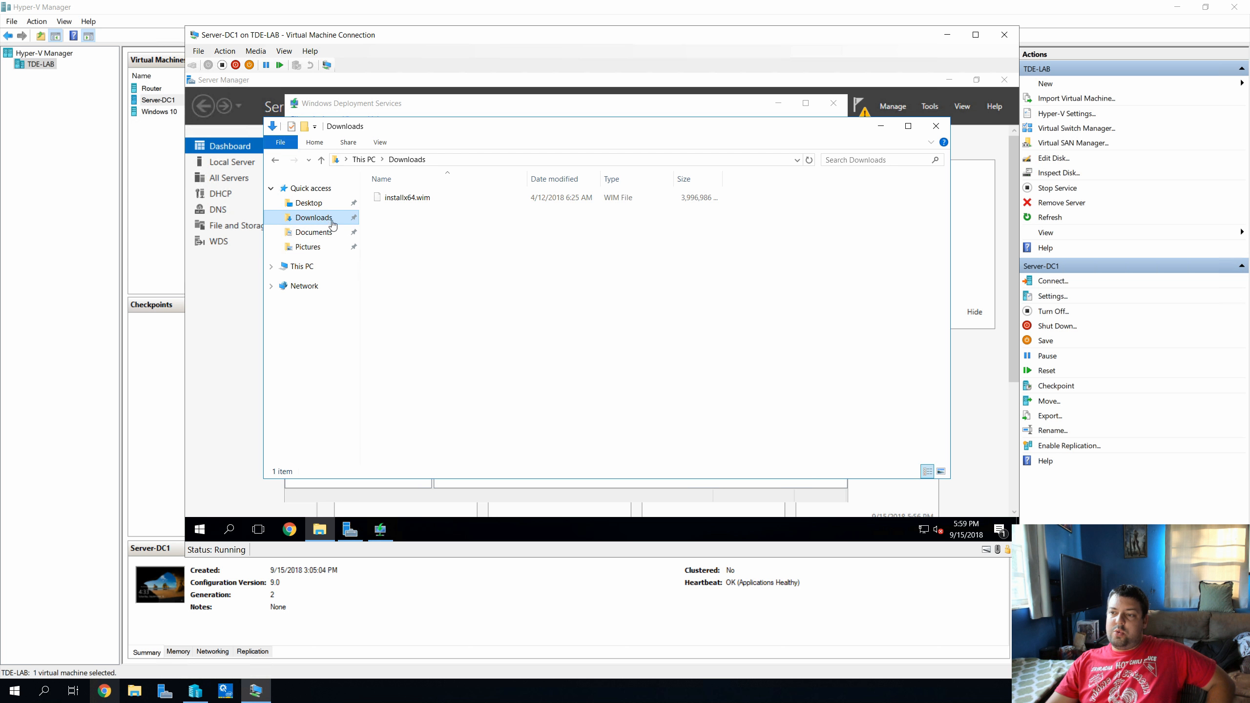
left_click(320, 267)
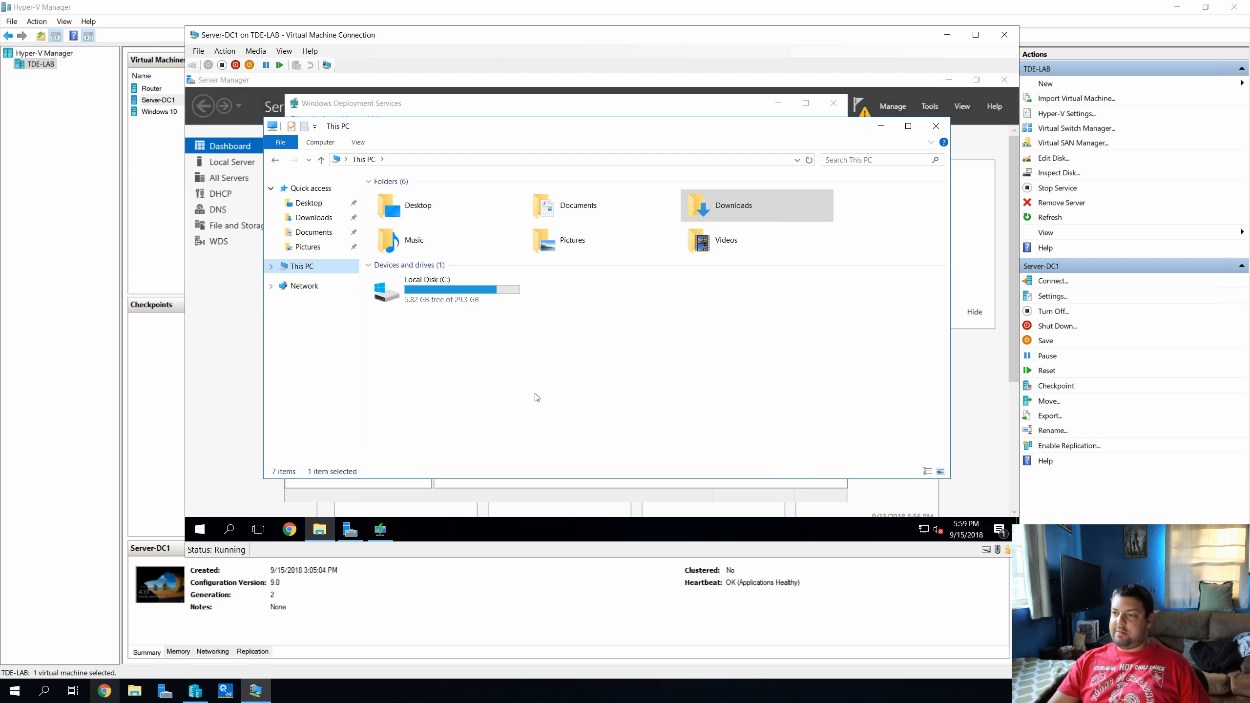
left_click(314, 217)
left_click(937, 127)
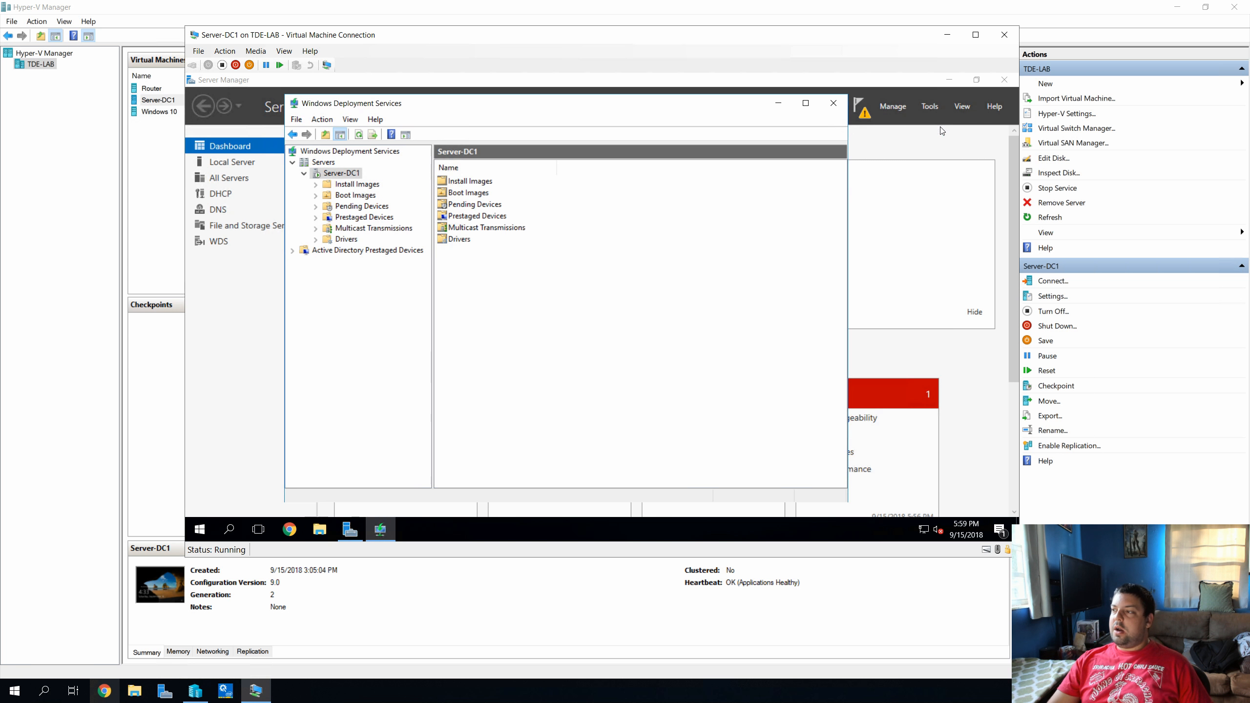
Display the Boot Images of Server-DC1 and briefly check the virtual machine's drives in File Explorer
left_click(370, 197)
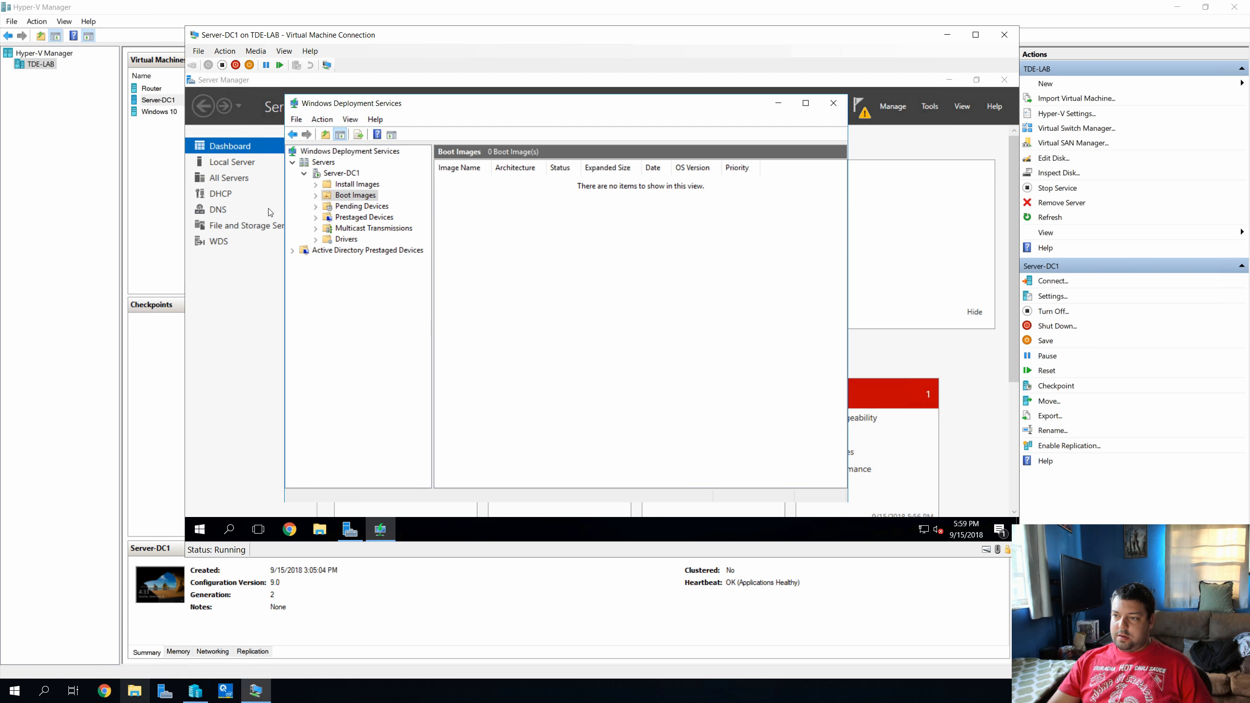
left_click(328, 530)
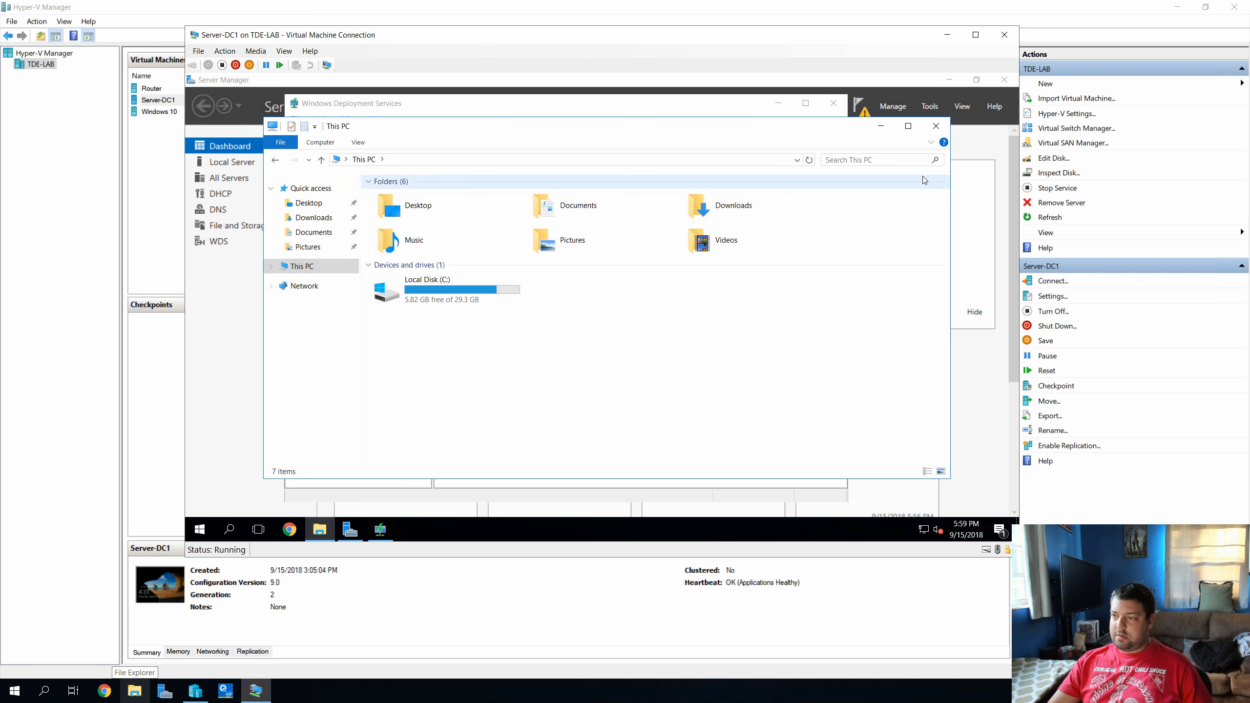
left_click(940, 131)
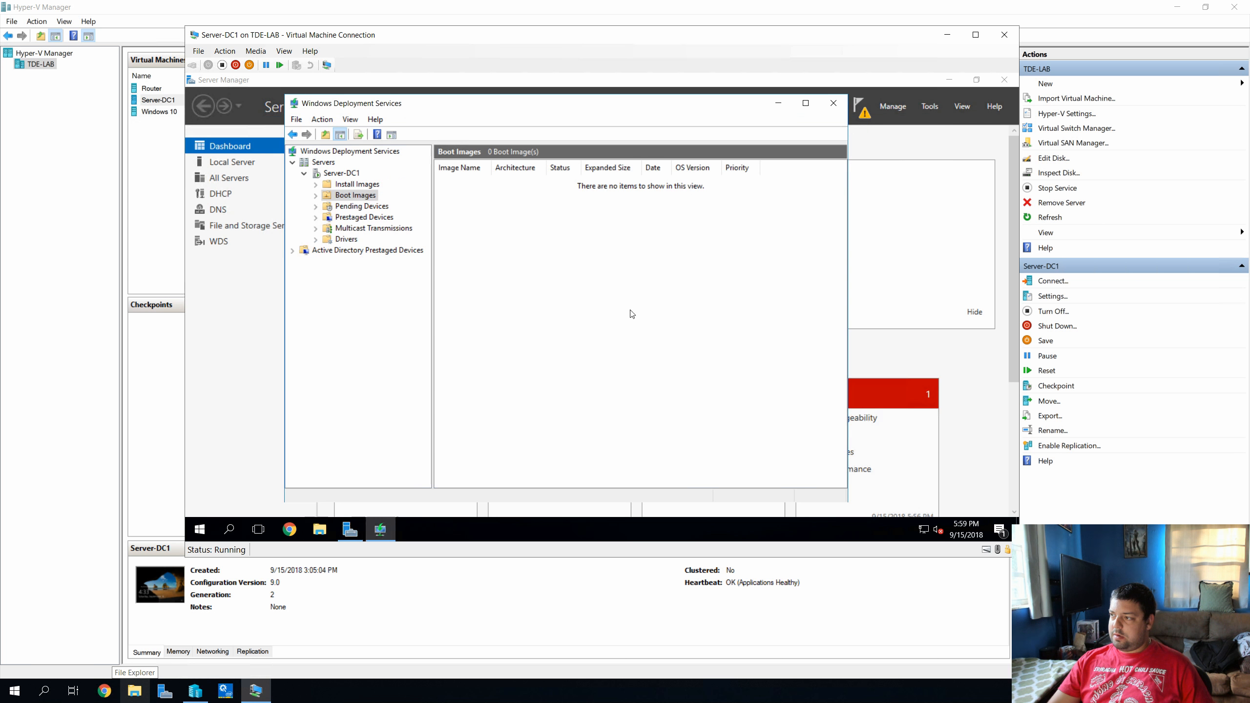
Copy the disc image whose name starts with 17134.1.180410-1804.rs4_release from the OS folder on the host's Data (D:) drive
left_click(140, 698)
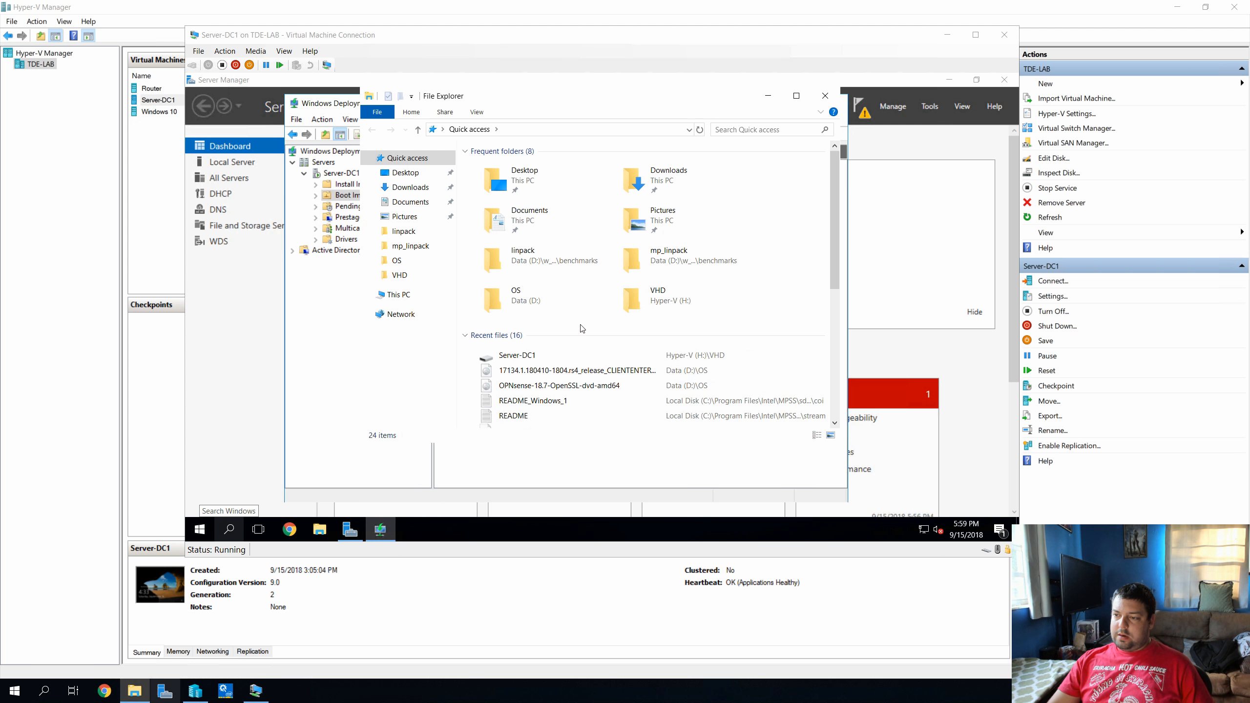
left_click(397, 260)
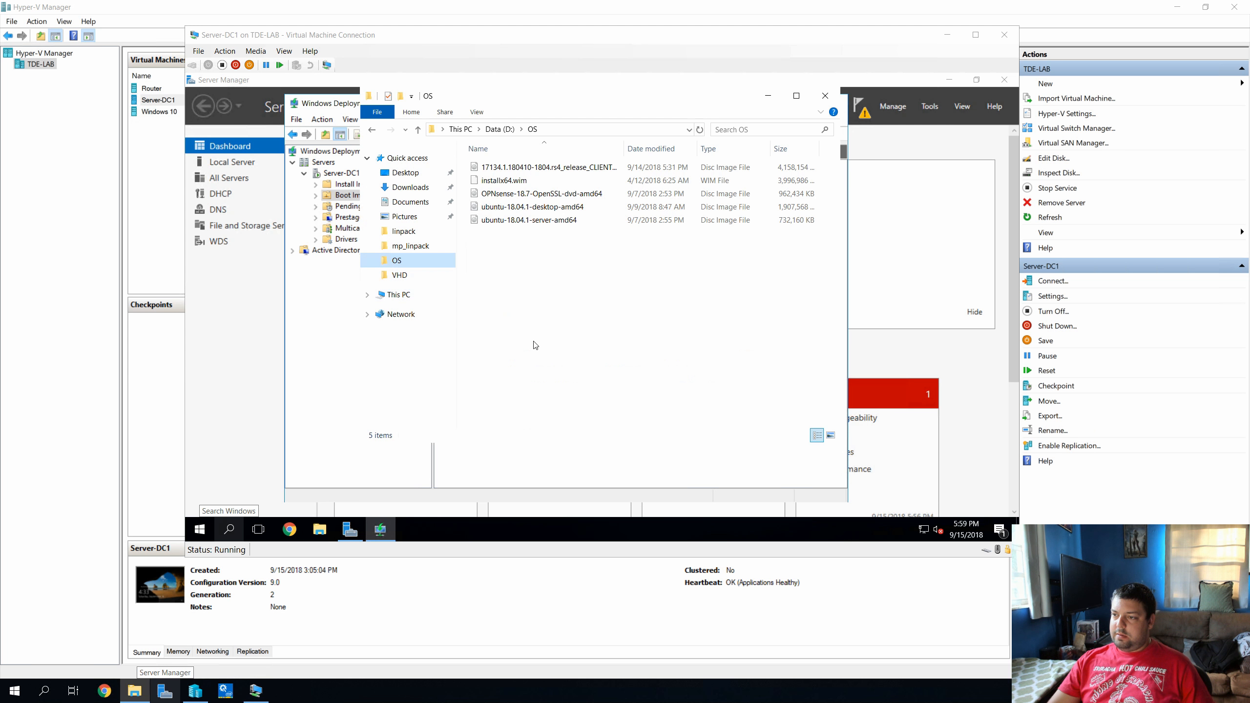
left_click(531, 173)
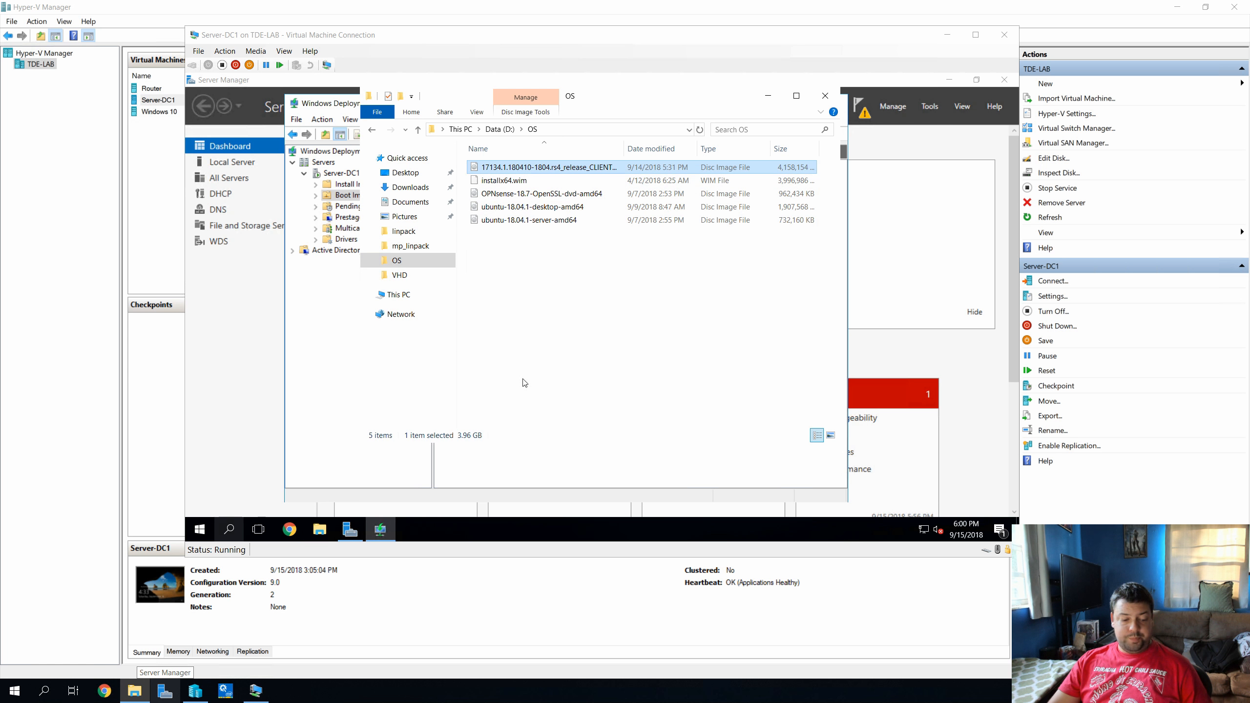
Paste the copied disc image onto Server-DC1's desktop and place the copy progress and Windows Deployment Services windows side by side
left_click(274, 362)
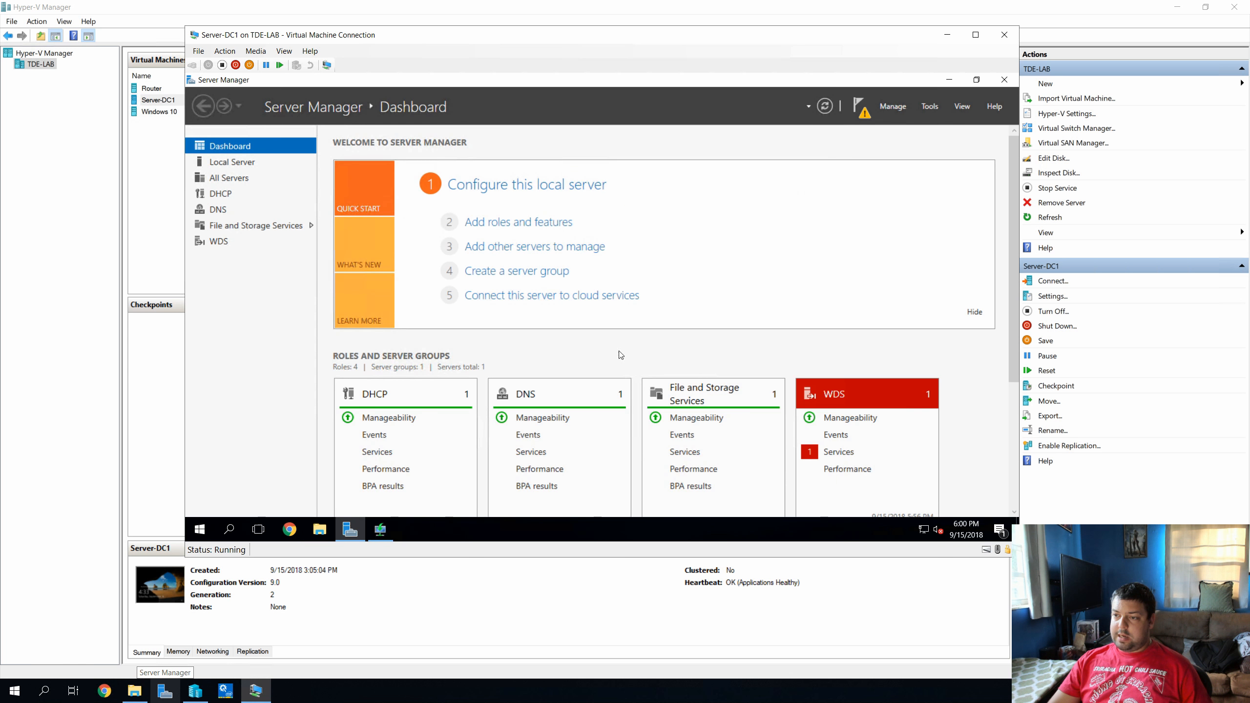
left_click(951, 80)
right_click(251, 197)
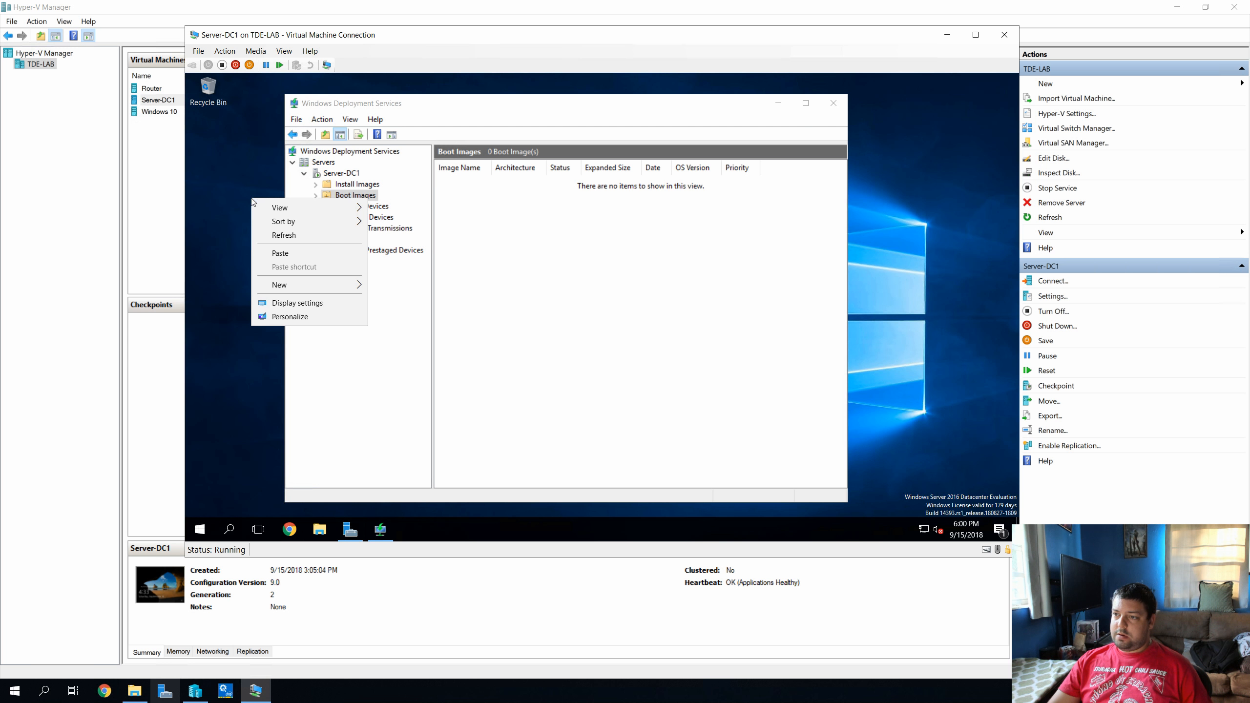
left_click(300, 256)
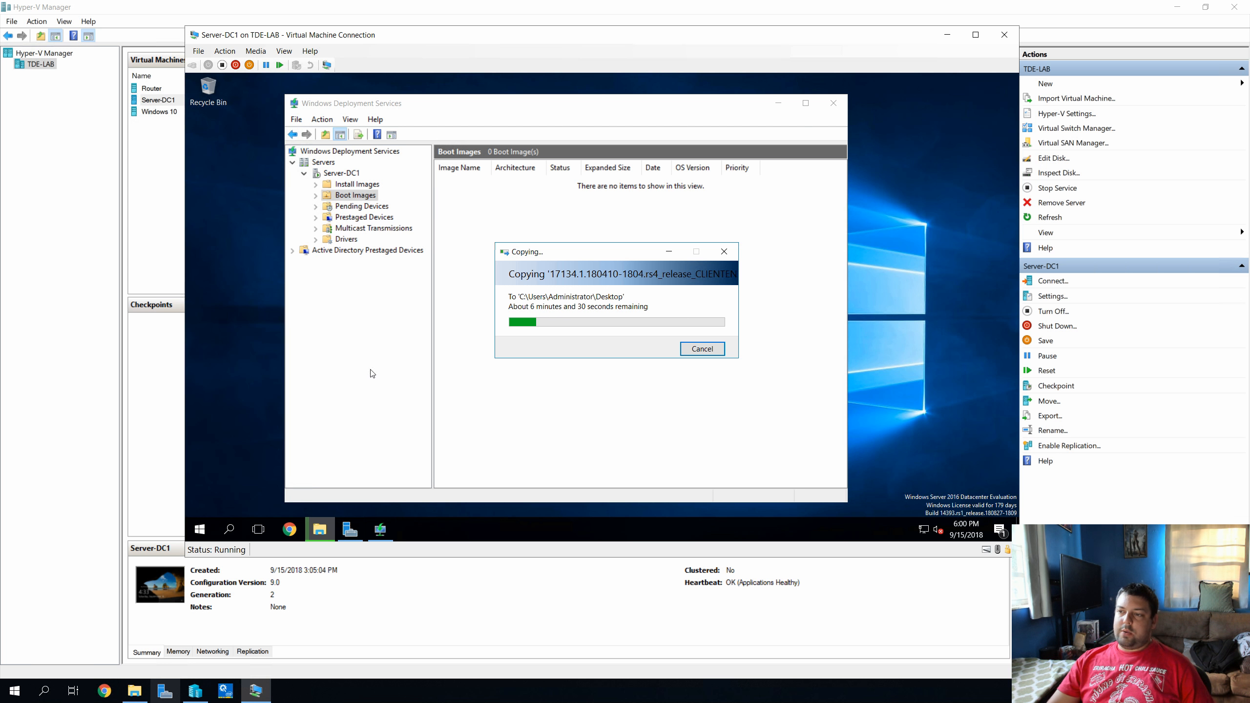
left_click_drag(521, 251, 271, 382)
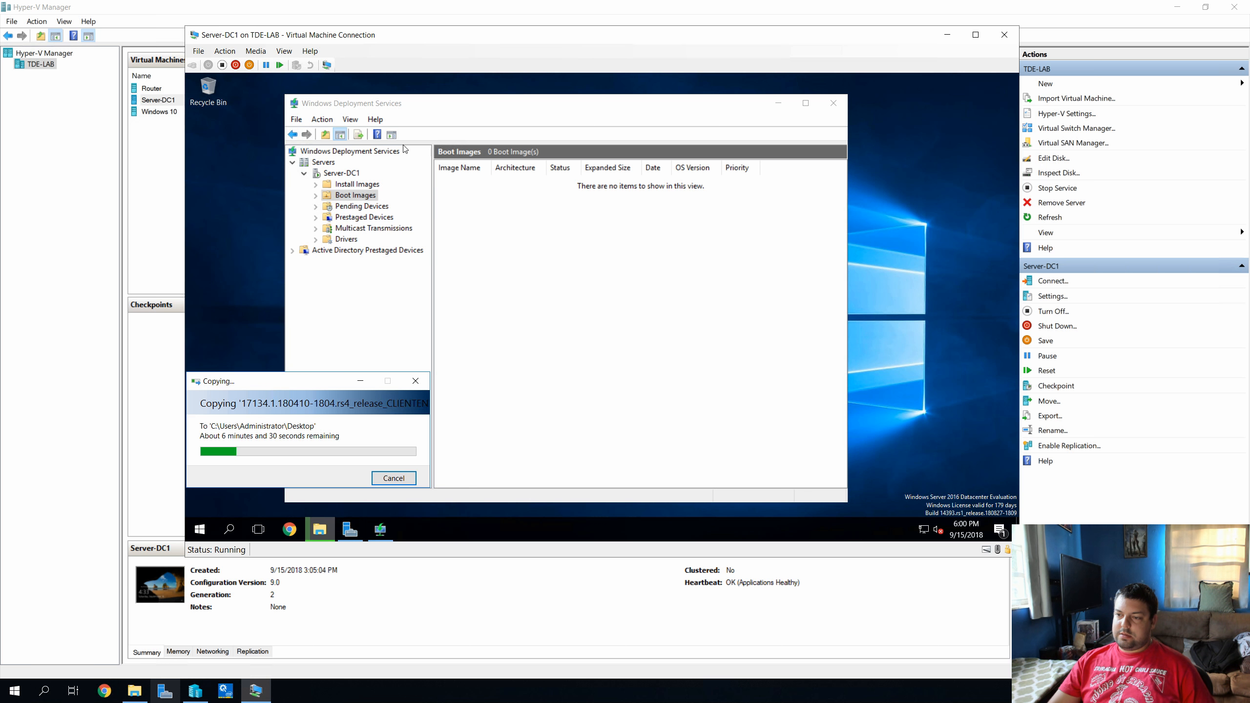
left_click_drag(481, 102, 620, 94)
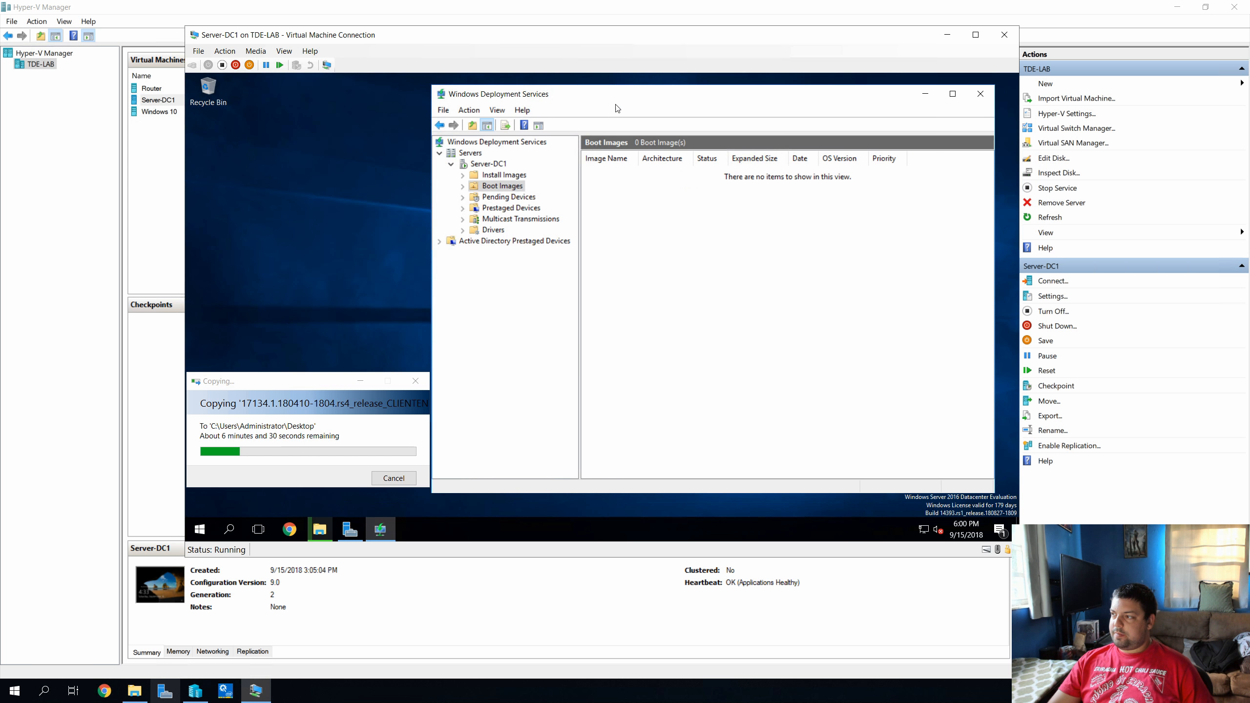
Add an image group named Windows under Install Images of Server-DC1 and display its contents
left_click(515, 176)
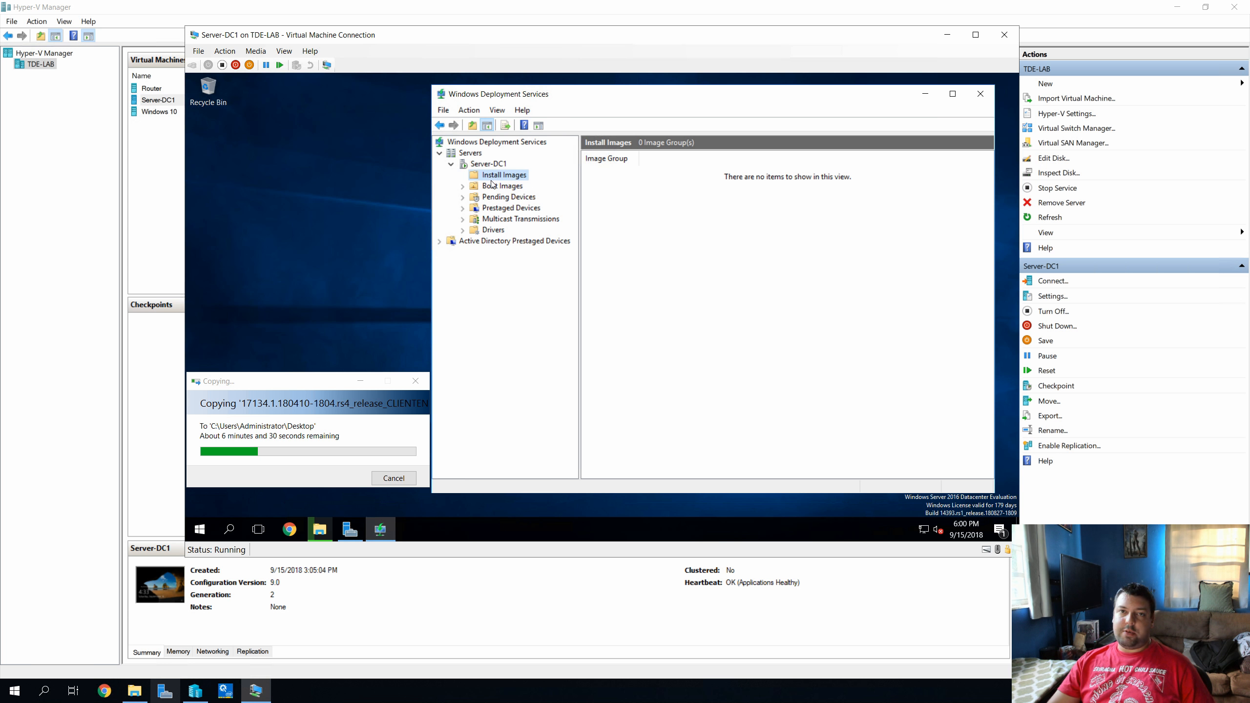
right_click(628, 219)
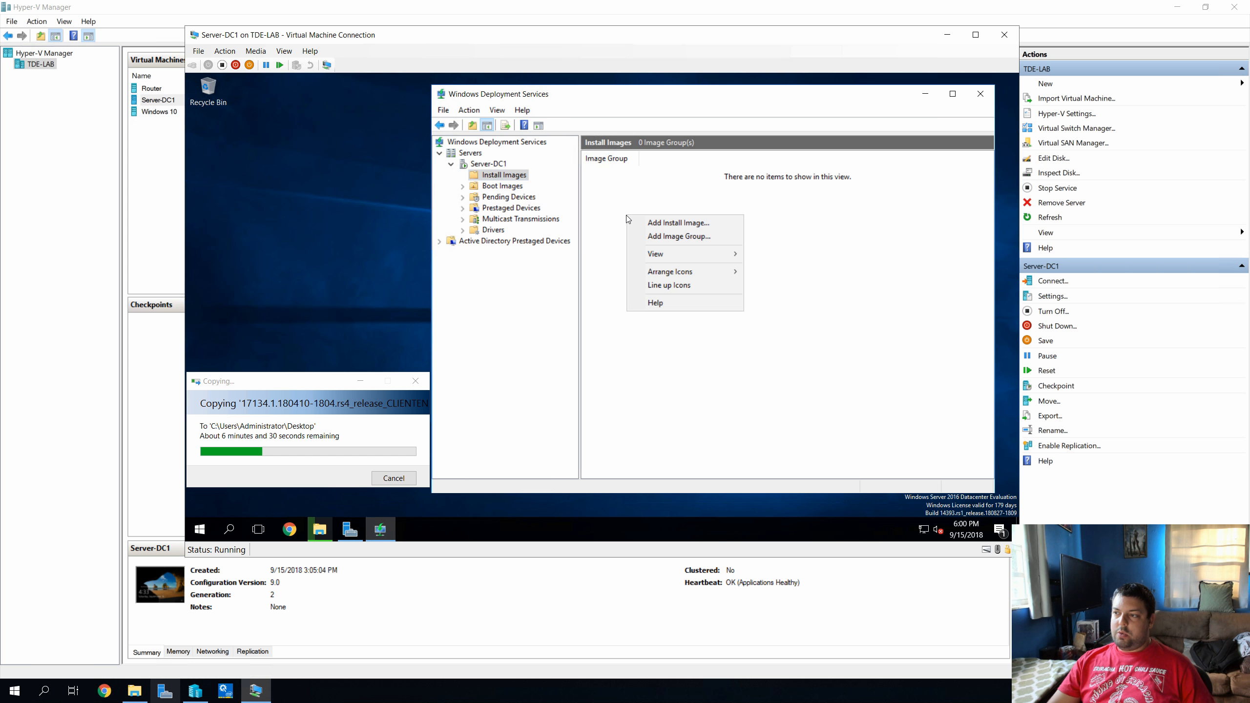
left_click(660, 238)
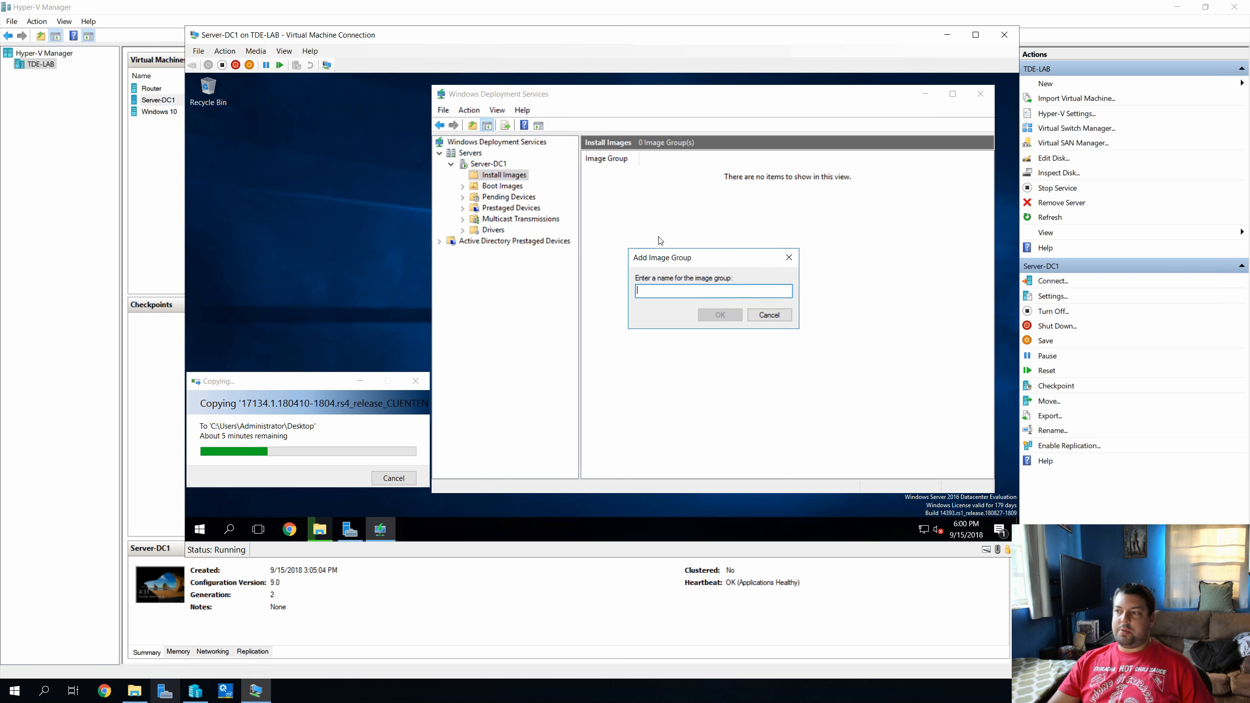
type("Windows")
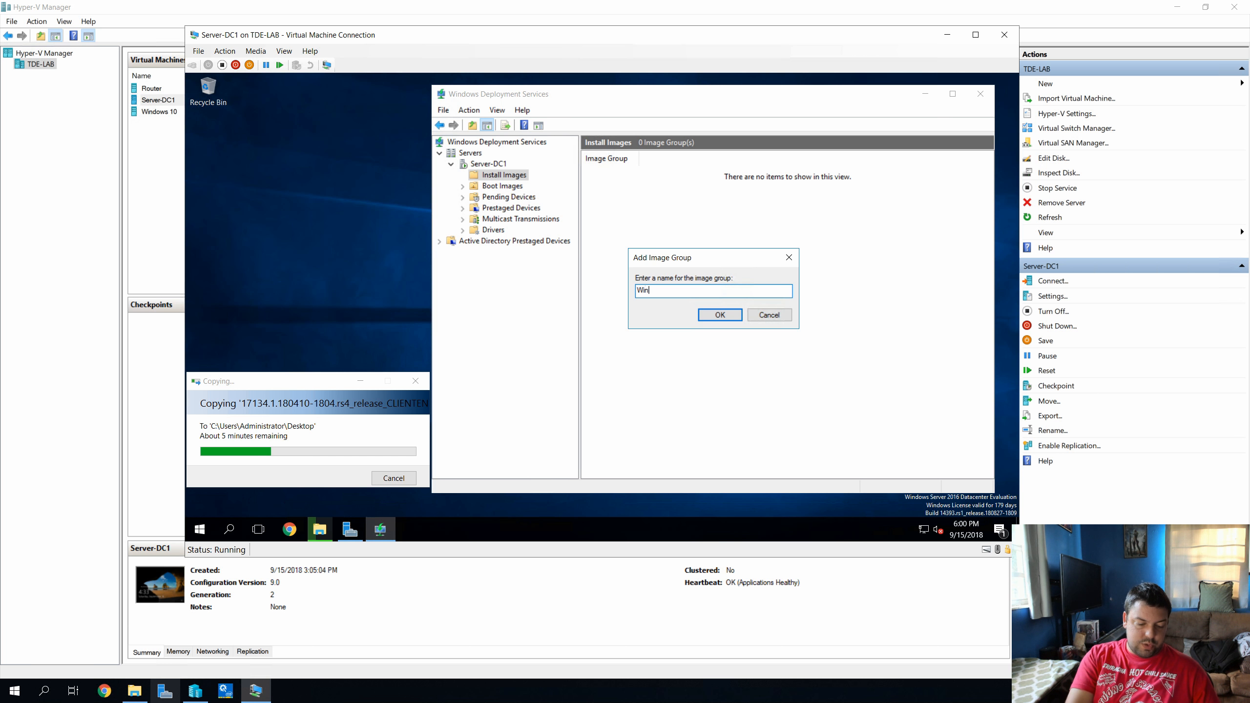
left_click(720, 315)
left_click(508, 188)
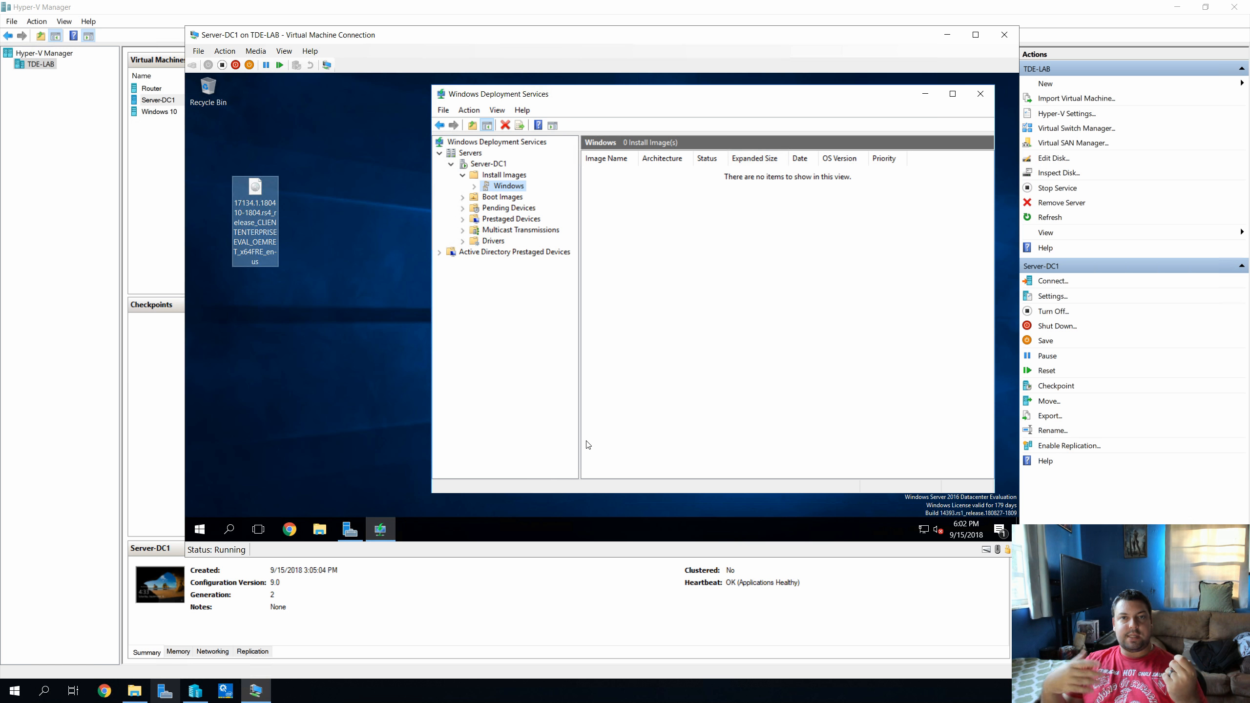
Mount the Windows disc image on Server-DC1's desktop as a DVD drive
right_click(257, 190)
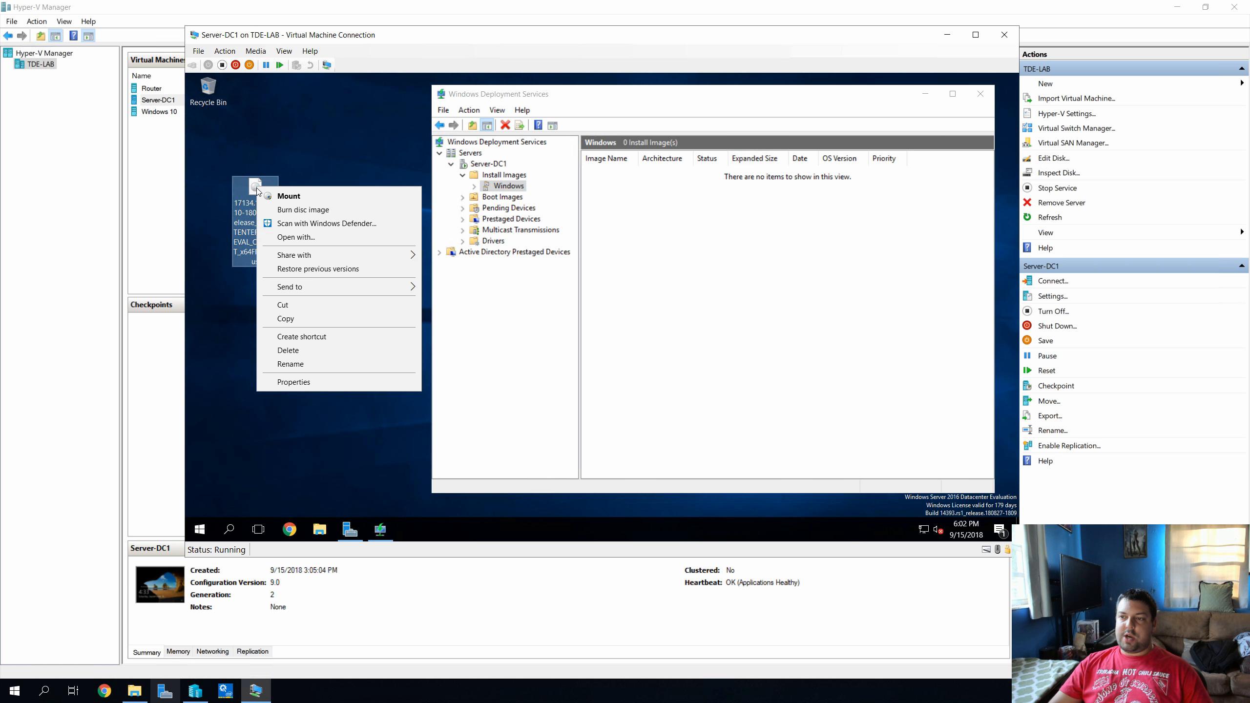
left_click(300, 161)
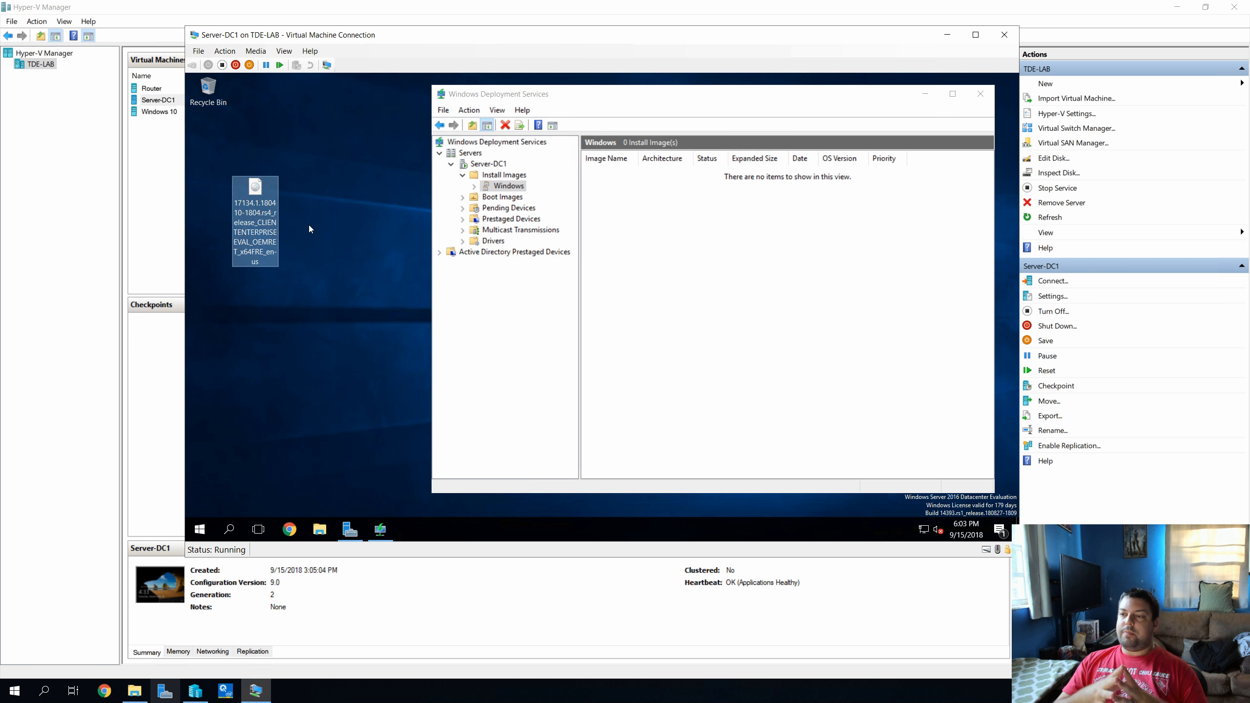
right_click(257, 225)
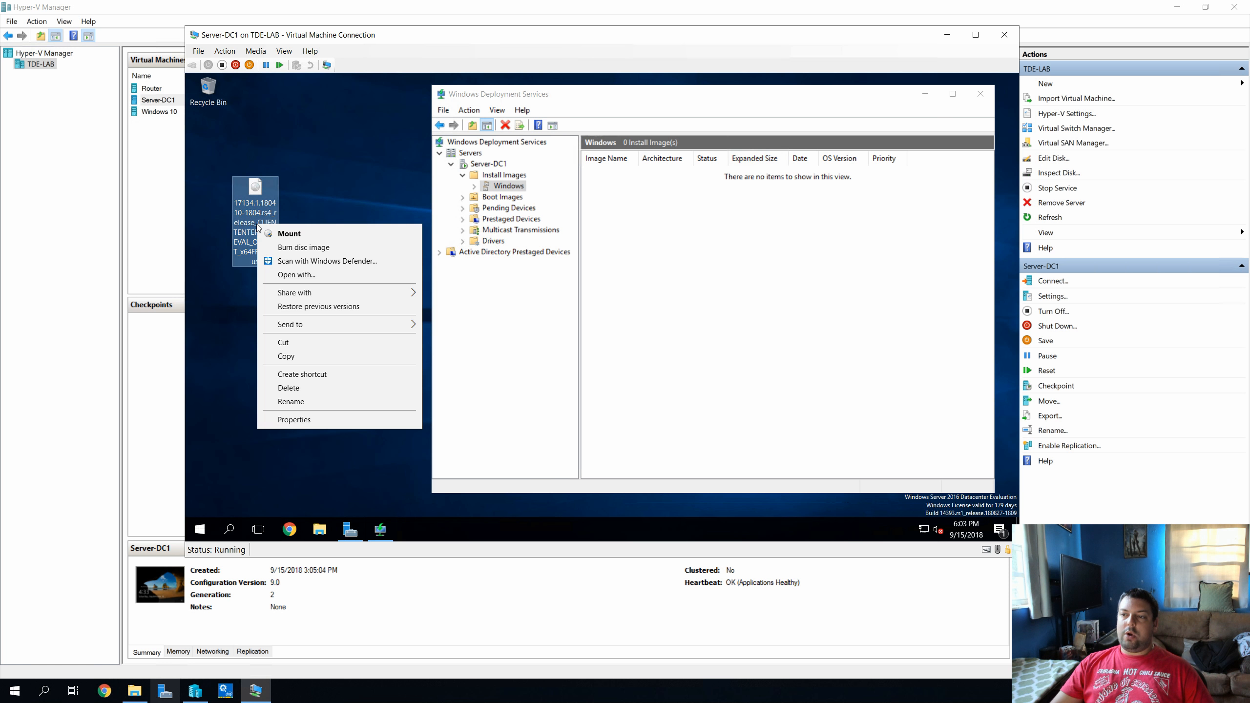
left_click(314, 234)
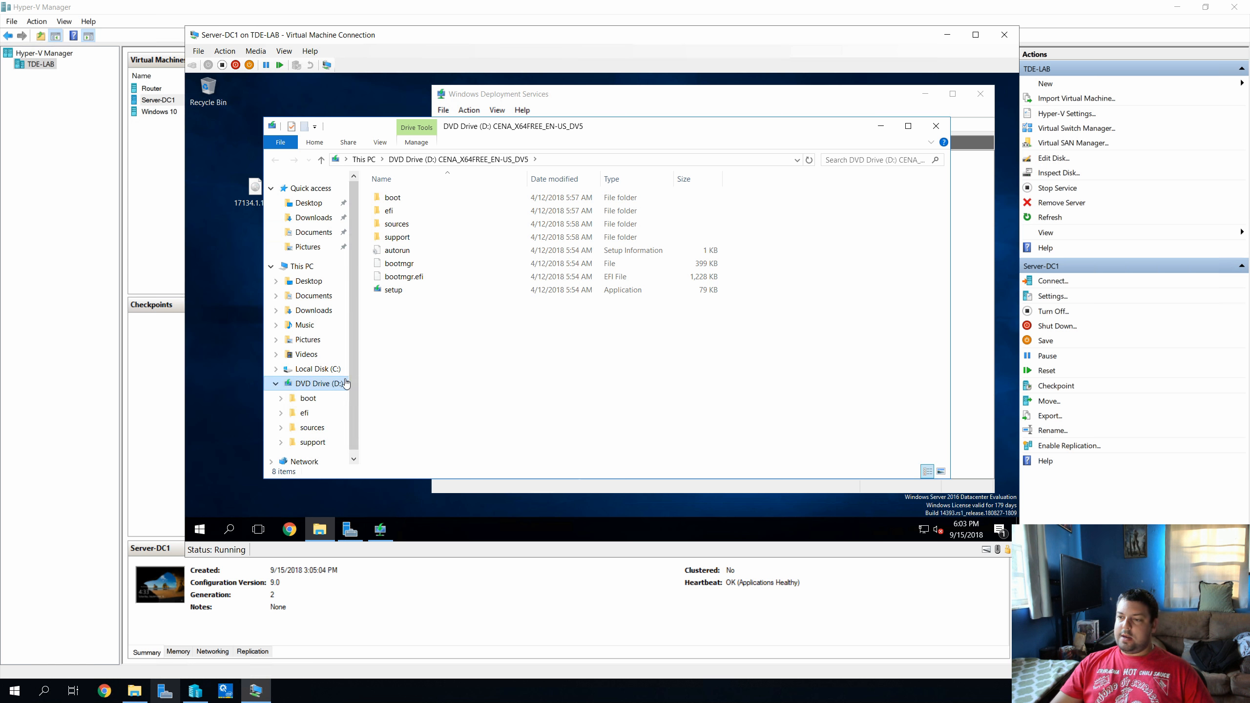
Locate install.wim and boot.wim in the mounted DVD's sources folder, and close File Explorer
double_click(401, 229)
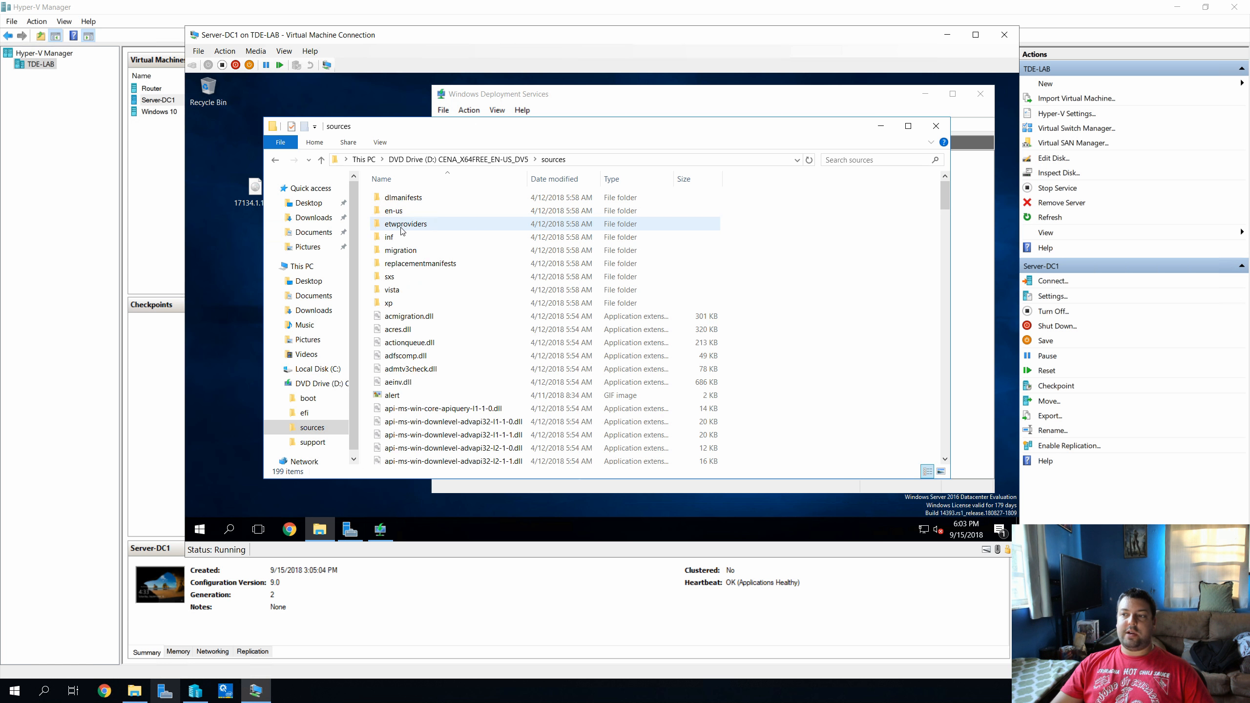
left_click(429, 315)
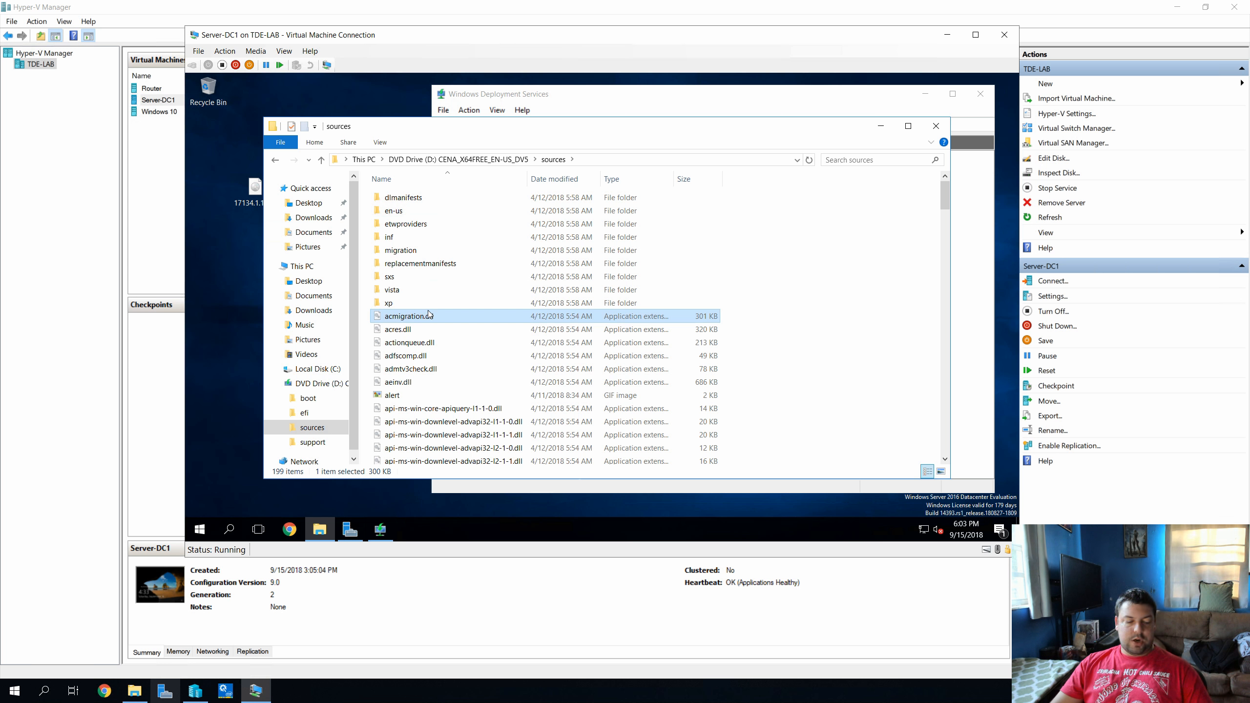
type("in")
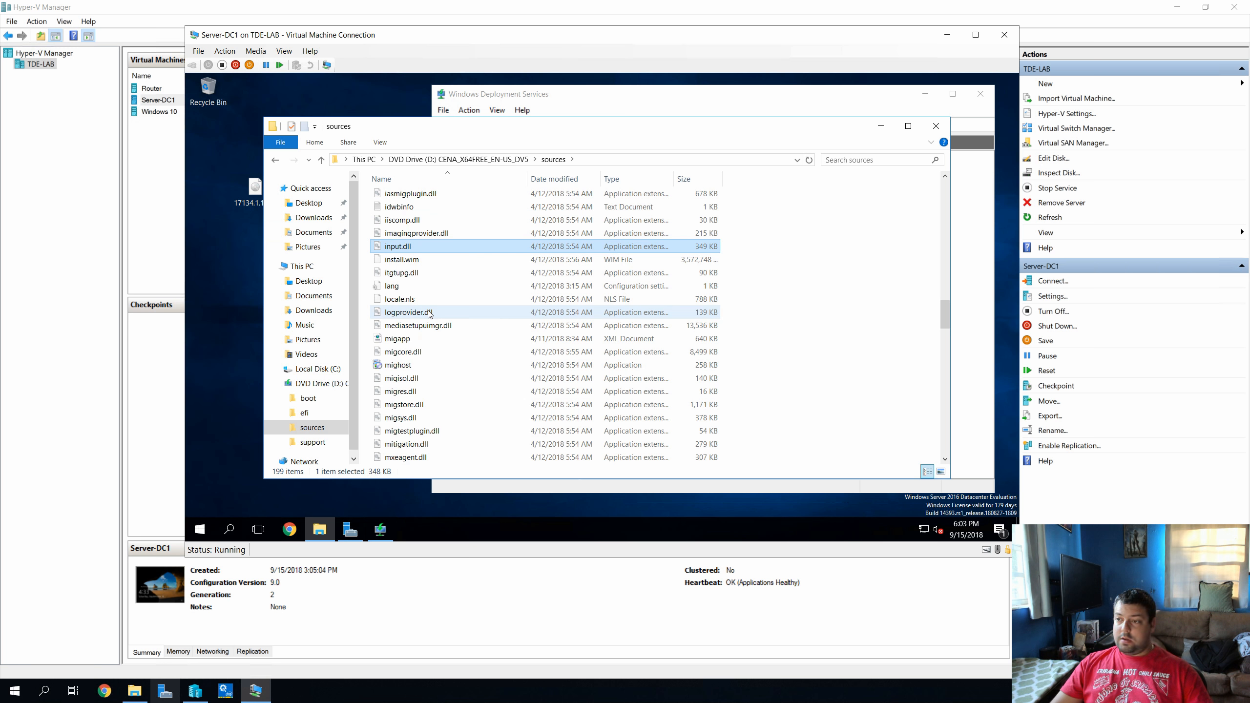
left_click(640, 259)
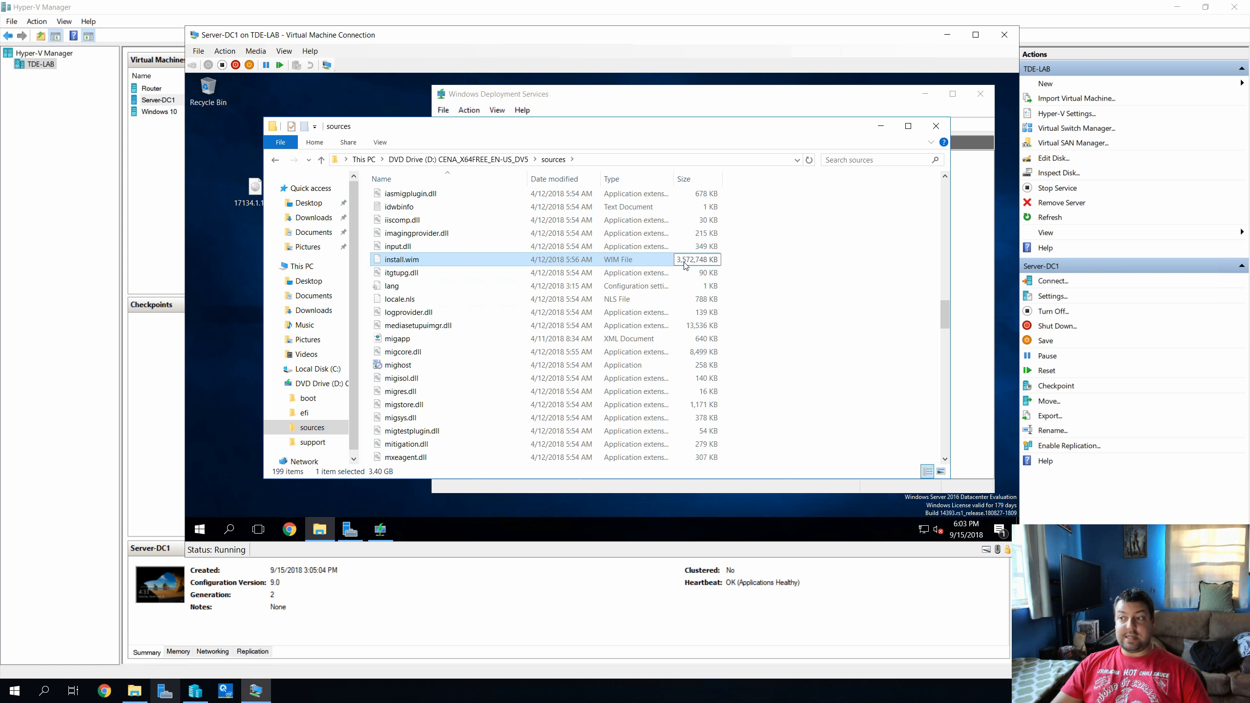
left_click(428, 309)
type("boot")
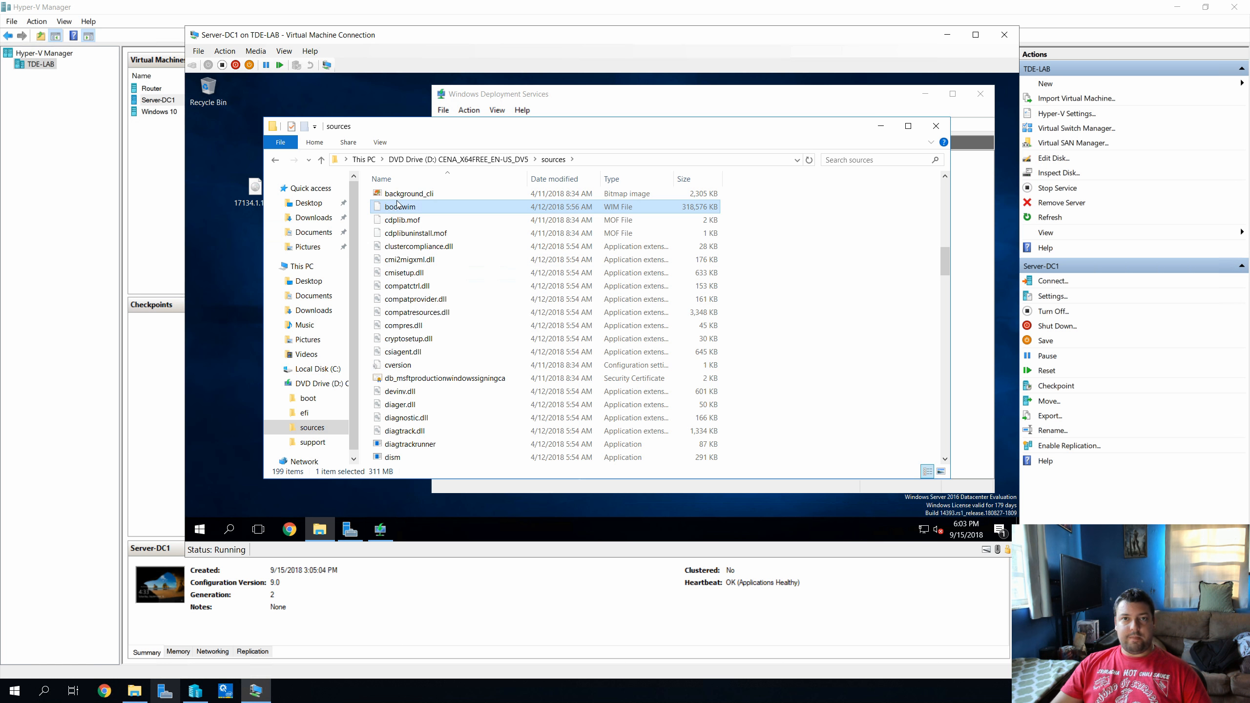
left_click(937, 126)
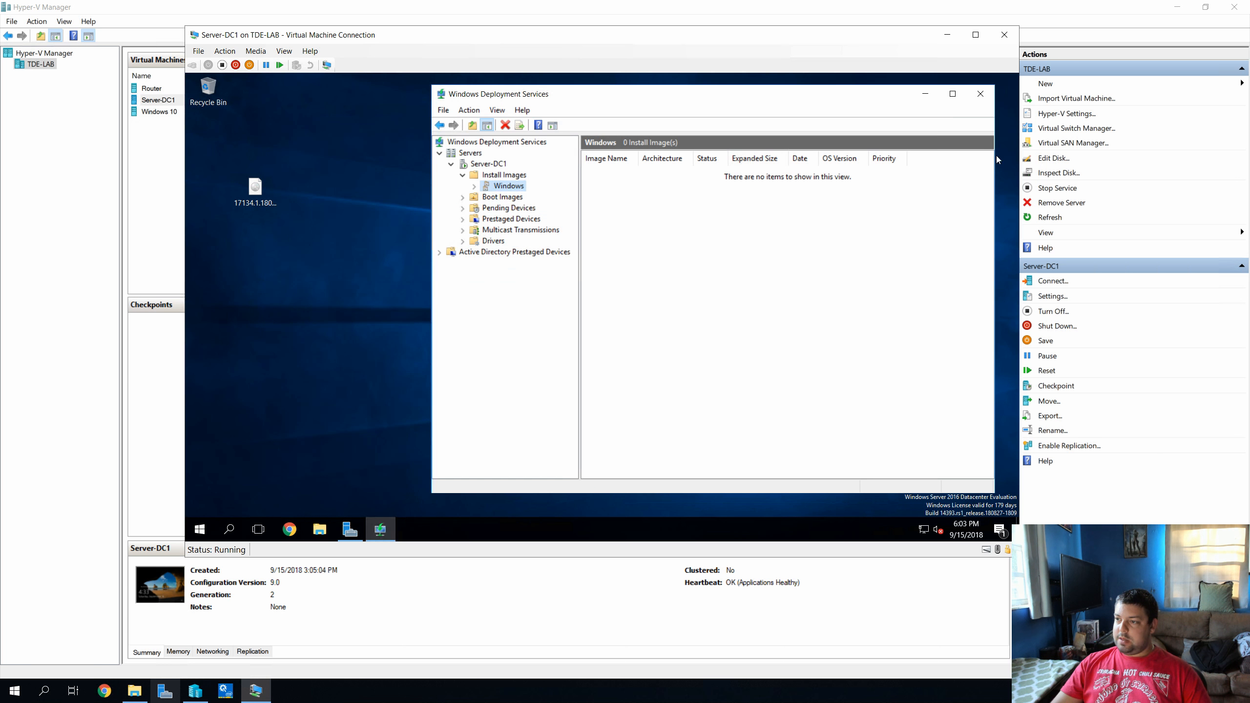
Start adding a boot image to Server-DC1's Boot Images, using D:\sources\boot.wim as the image file, and continue to the metadata
left_click(514, 199)
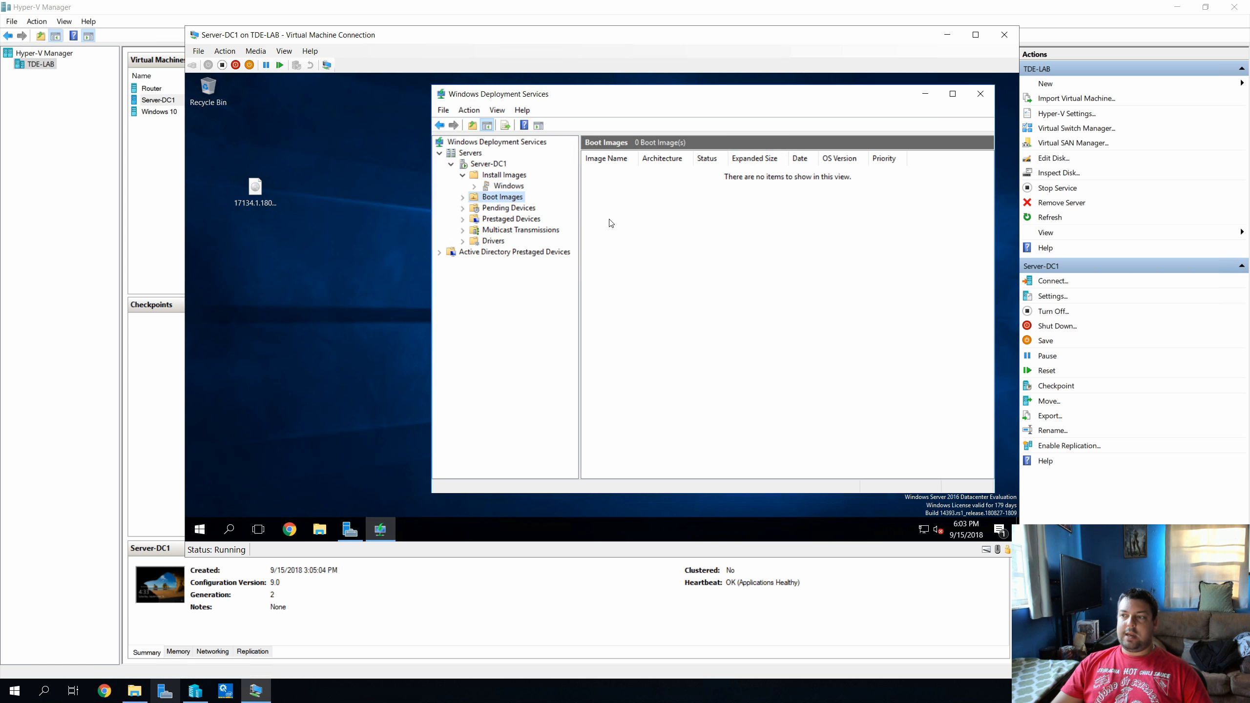
right_click(678, 246)
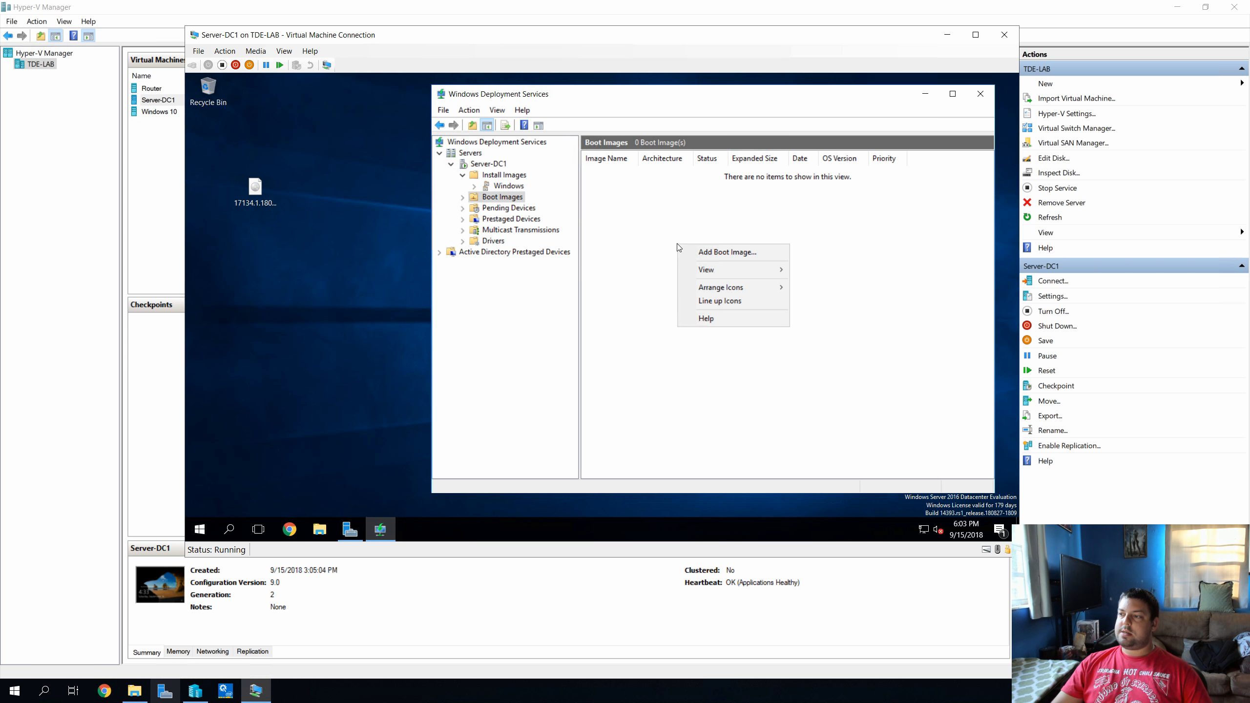
left_click(720, 252)
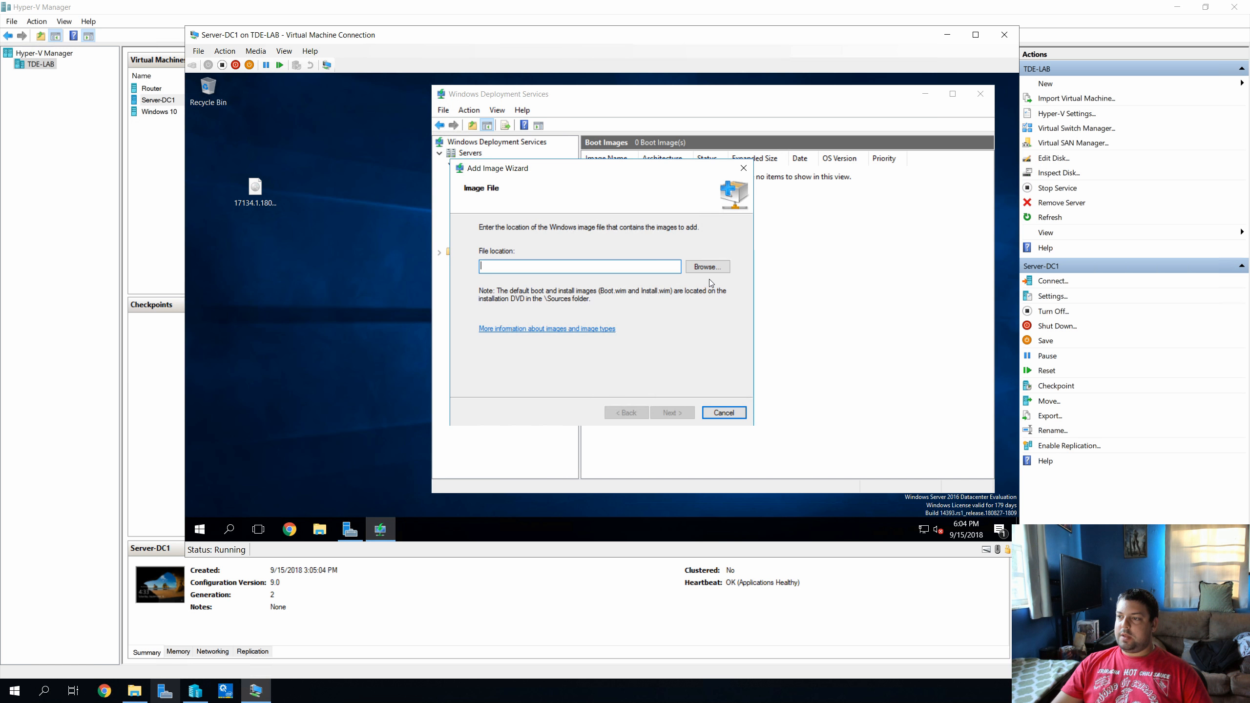
left_click(708, 269)
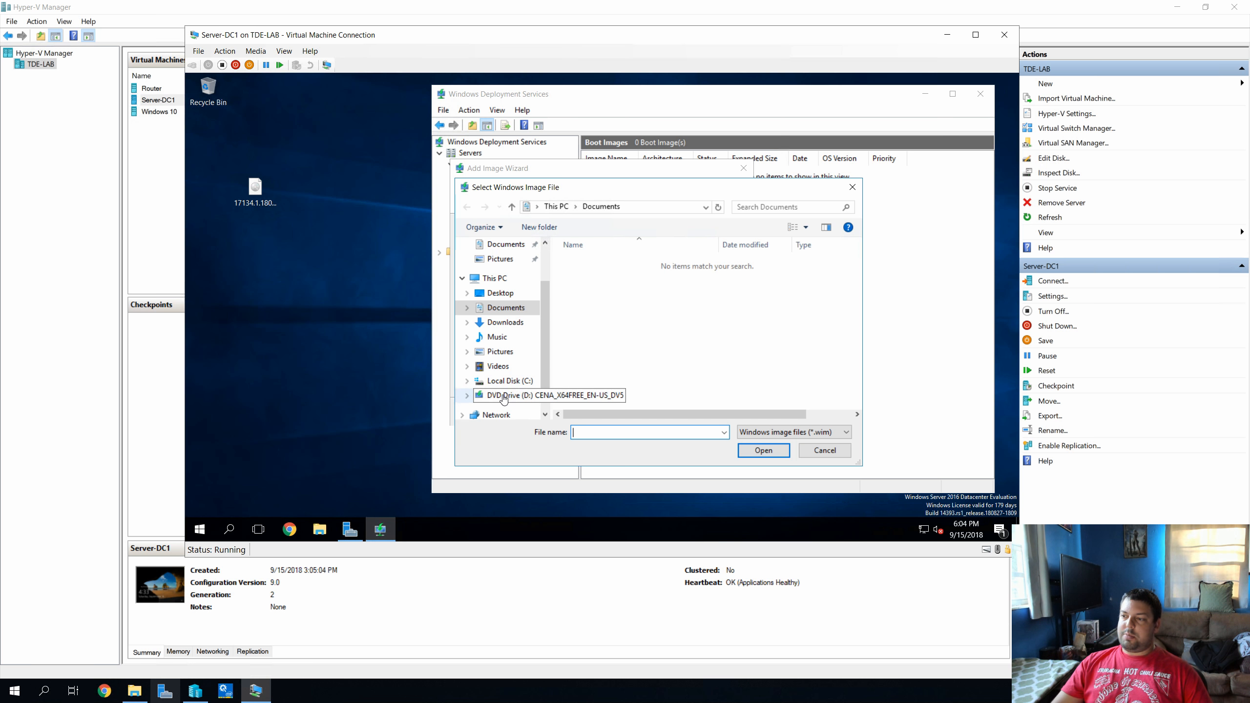
left_click(503, 397)
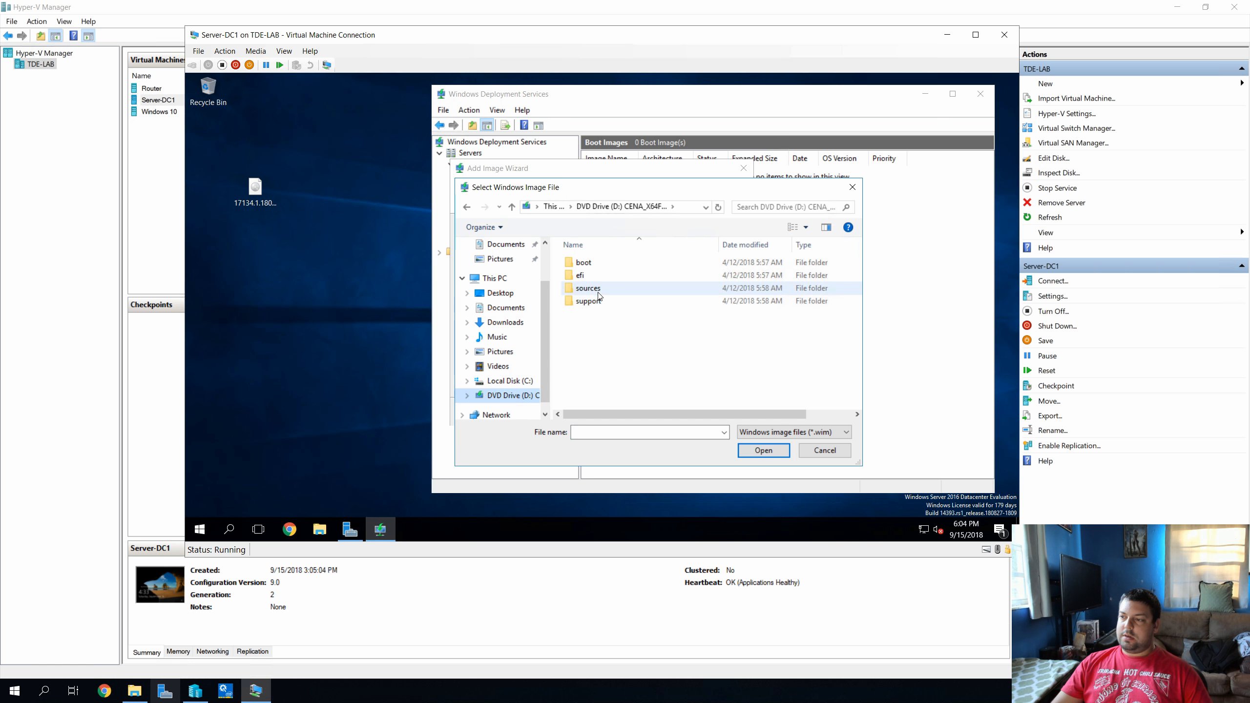
double_click(599, 293)
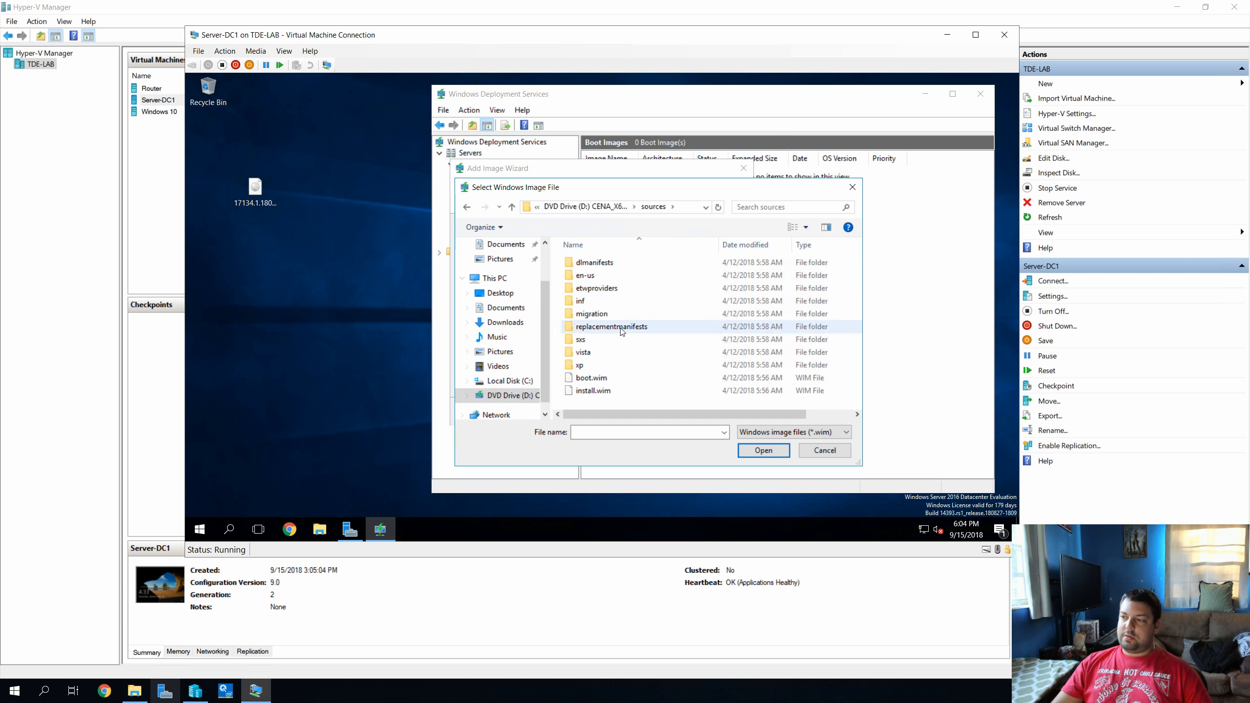
left_click(592, 380)
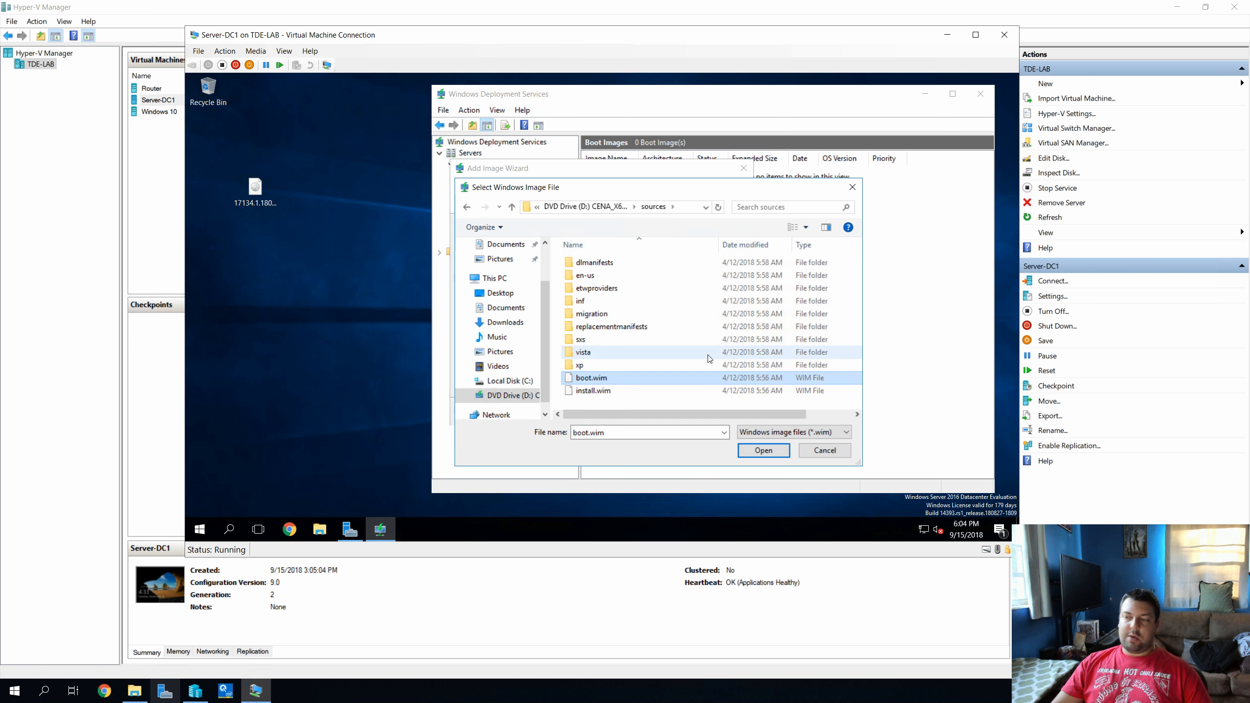
left_click(762, 451)
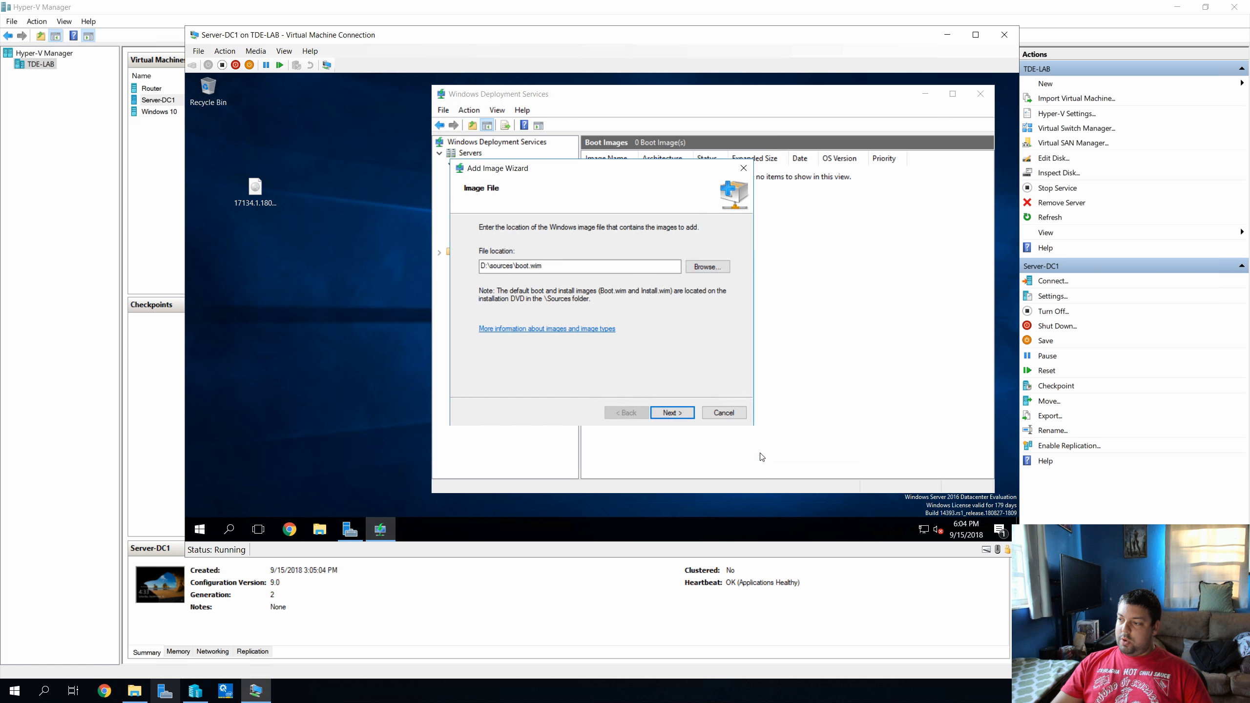
left_click(672, 413)
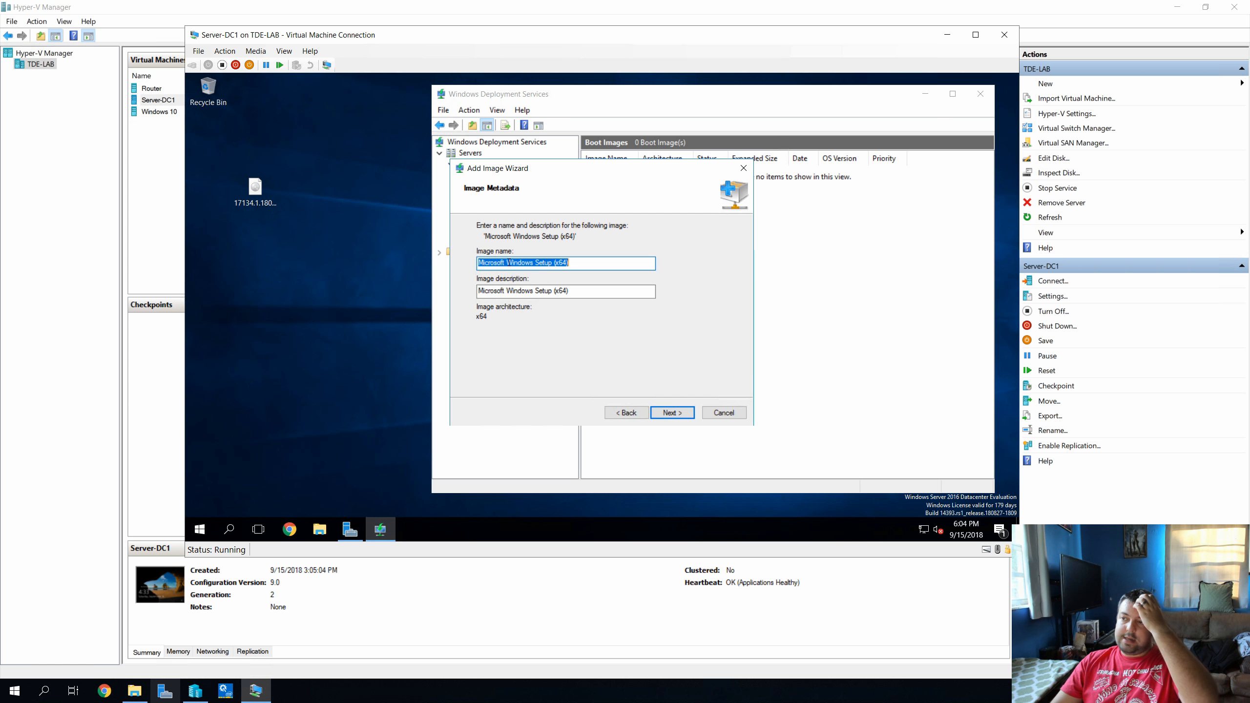
Name the boot image Windows Install, keep the description Microsoft Windows Setup (x64), and finish adding it to Boot Images
left_click(588, 265)
left_click_drag(585, 266, 459, 259)
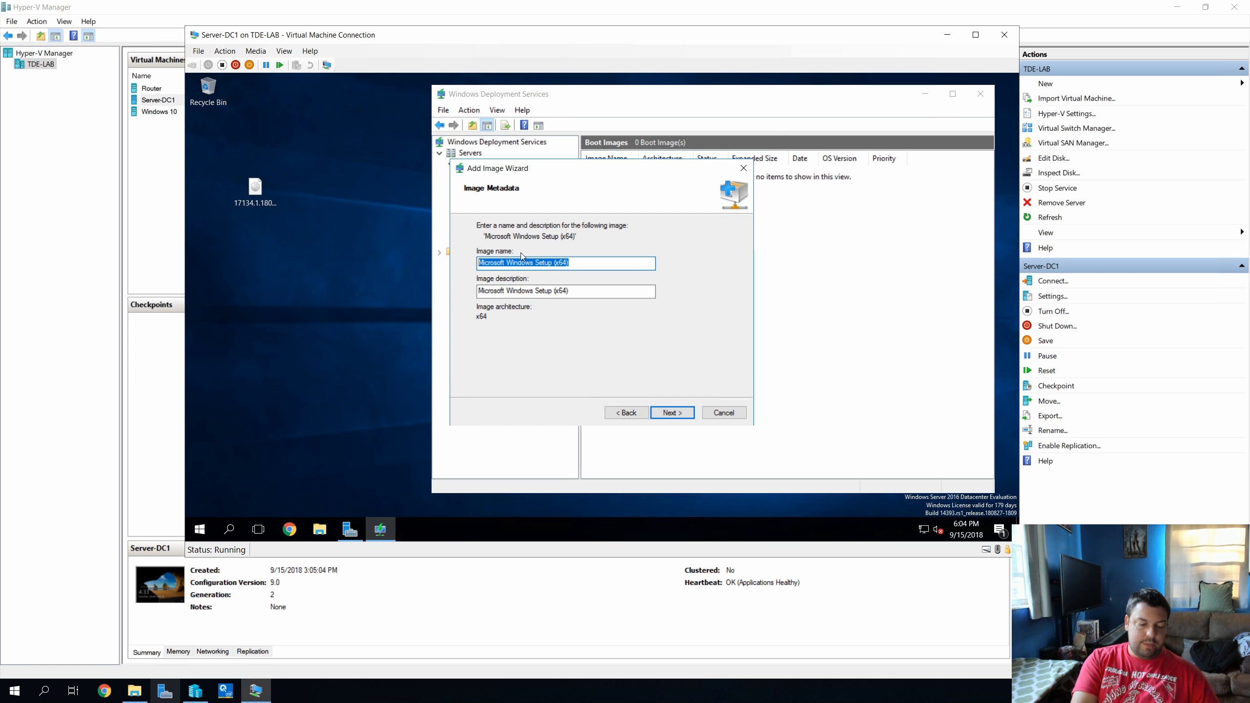
type("Windows")
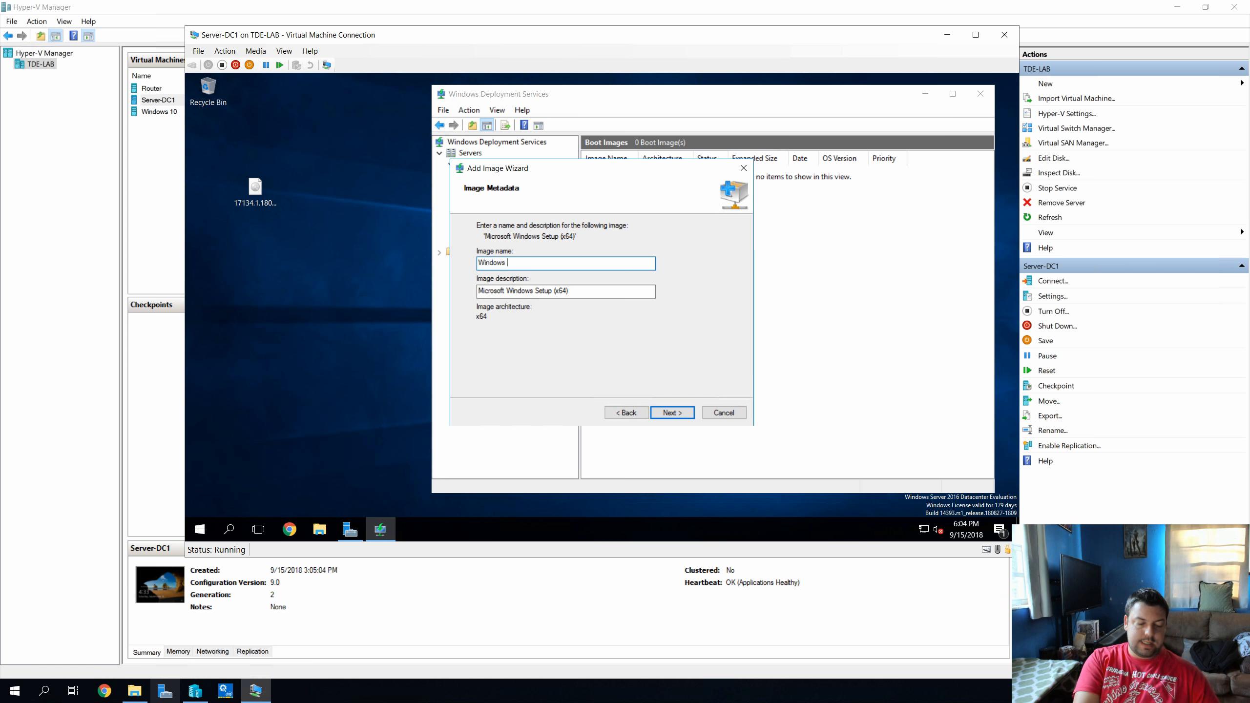
type(" Install")
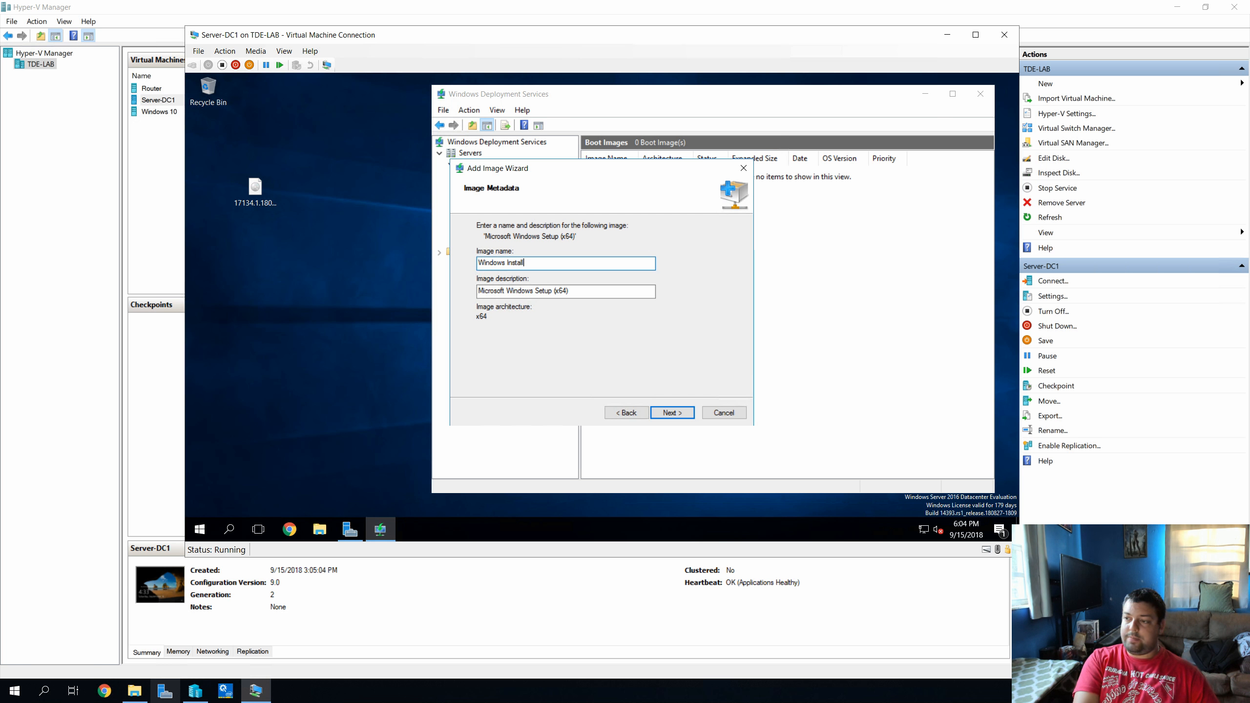
left_click(541, 292)
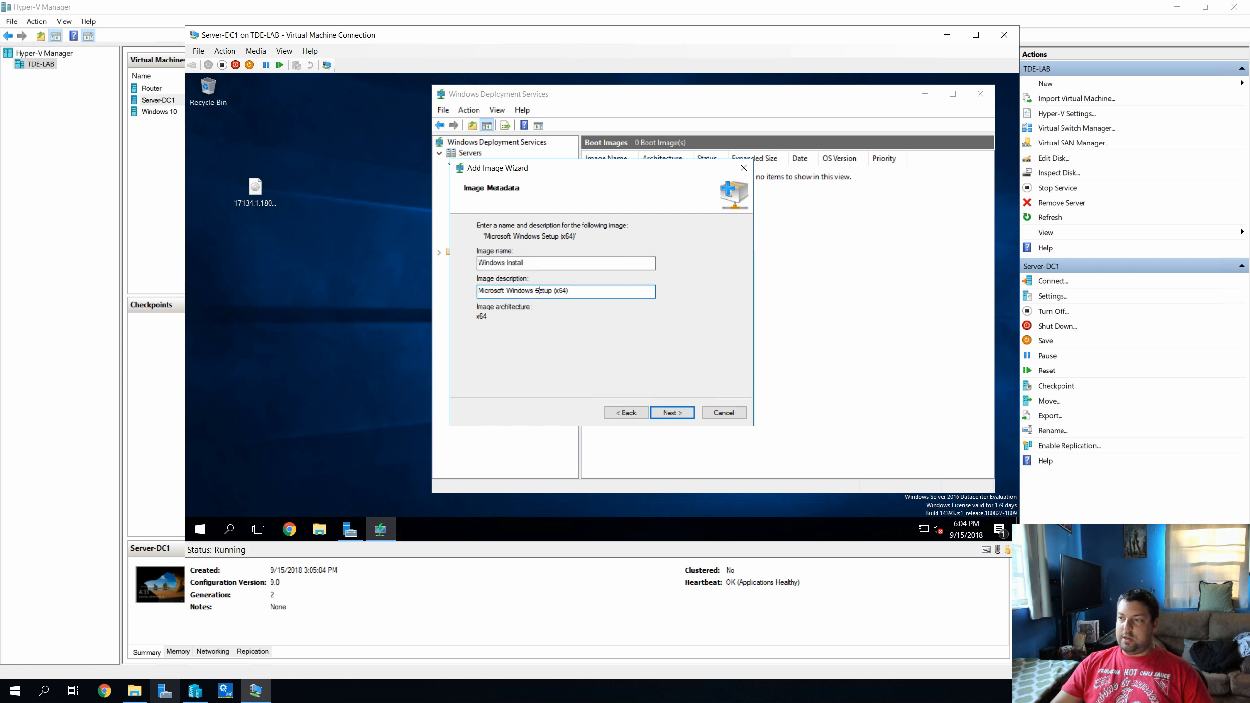
left_click_drag(560, 290, 566, 290)
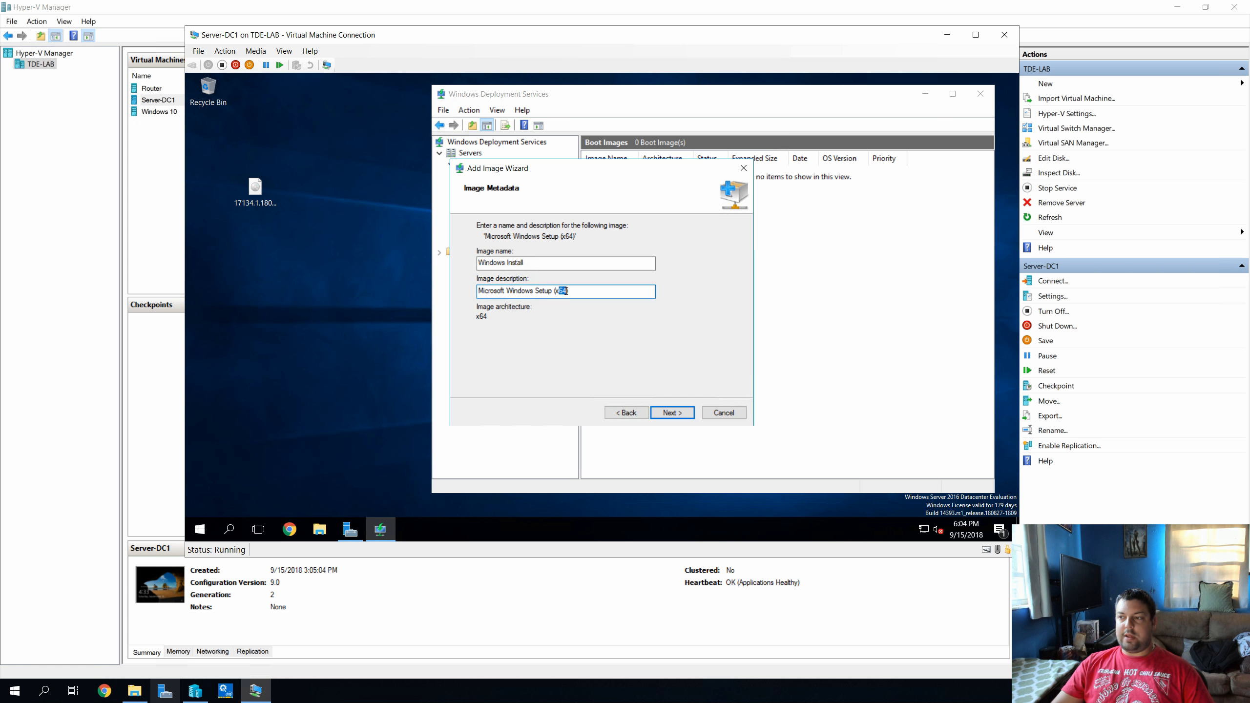
left_click(550, 260)
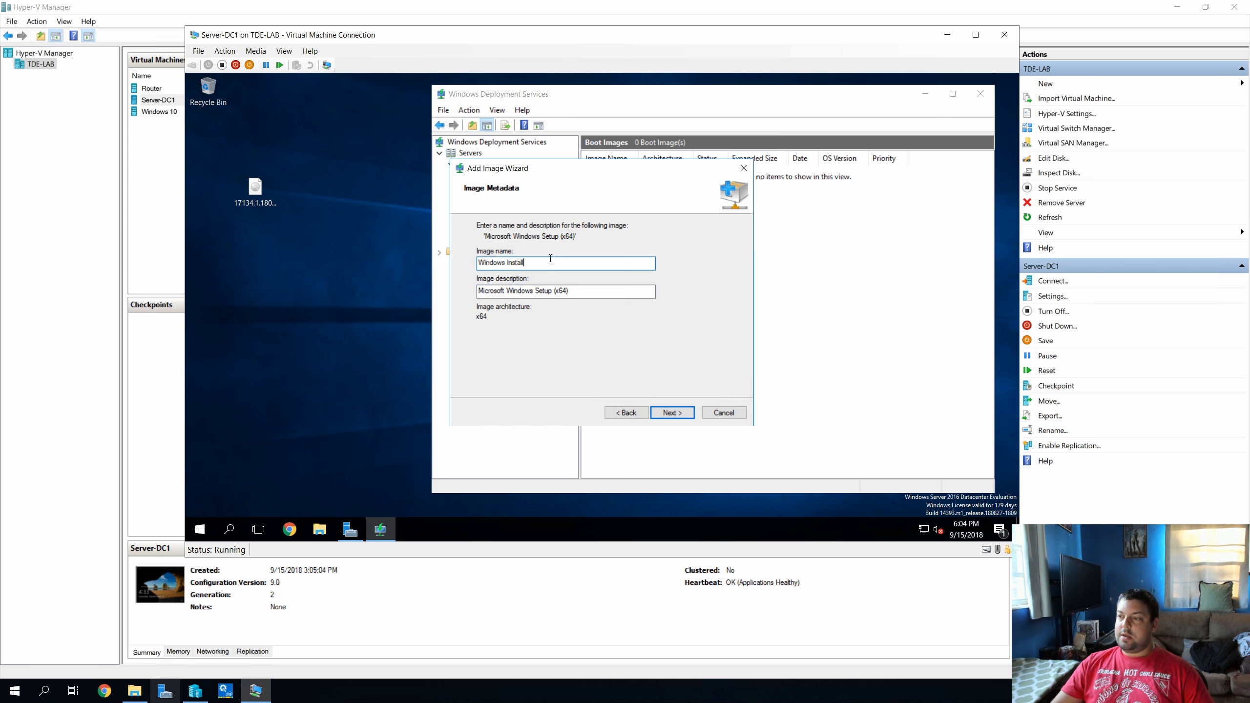
left_click(683, 416)
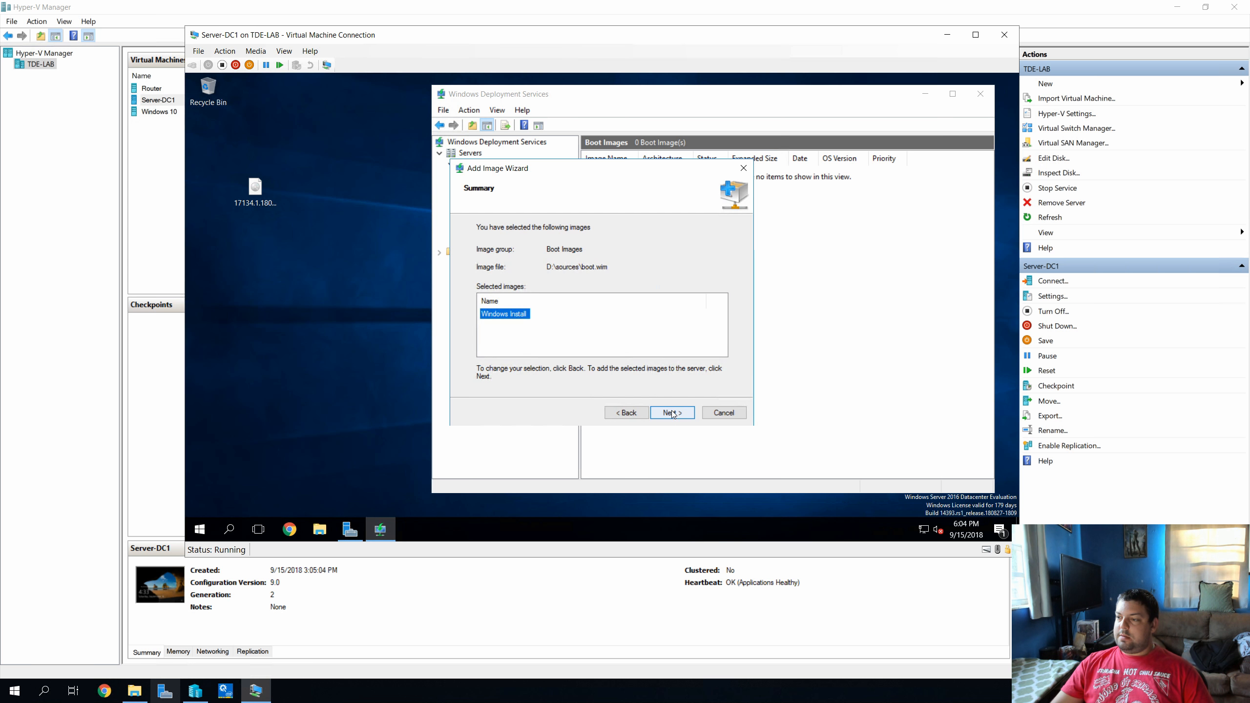
left_click(673, 414)
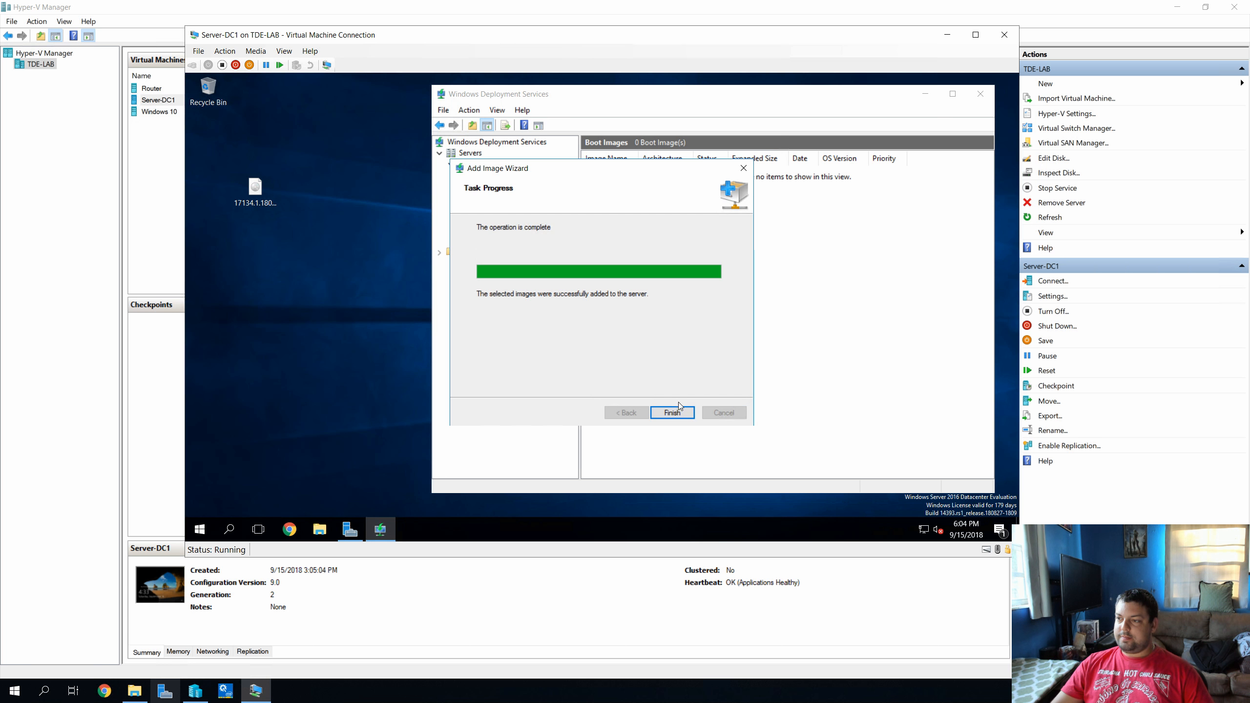
left_click(673, 412)
Widen the Image Name and Date columns in the Boot Images list to read the new image's details
left_click(611, 172)
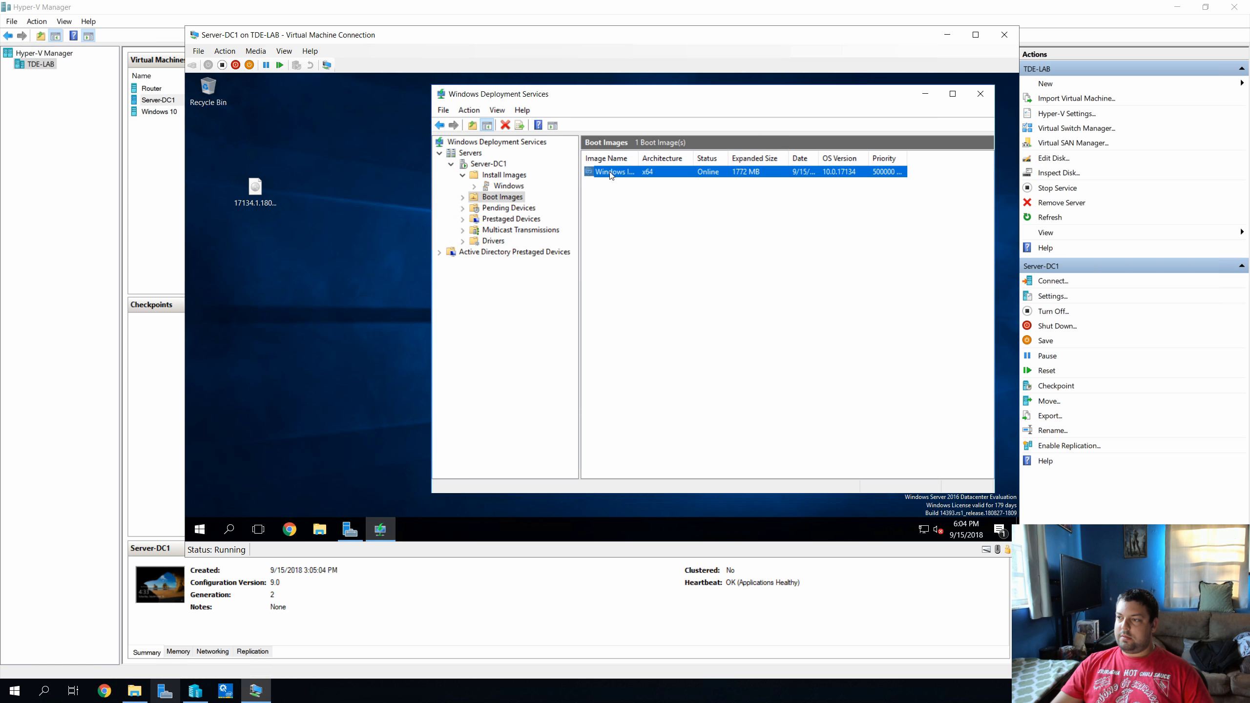
double_click(638, 162)
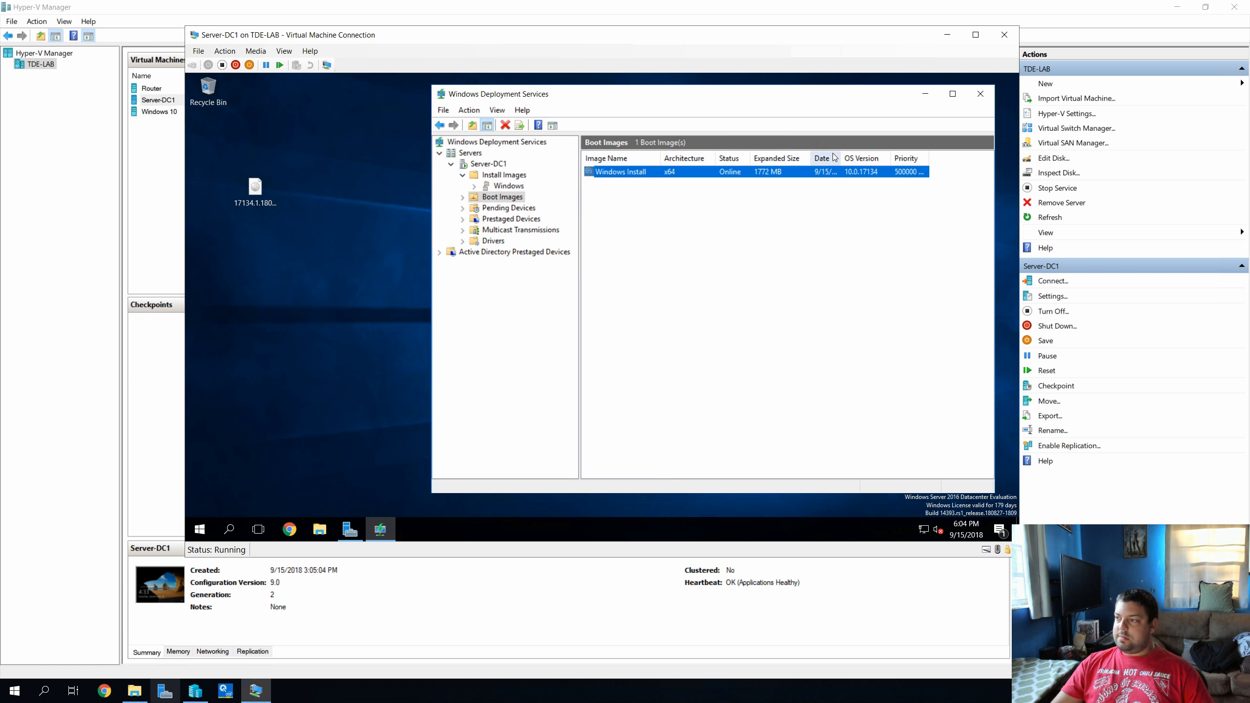
left_click_drag(860, 157, 858, 157)
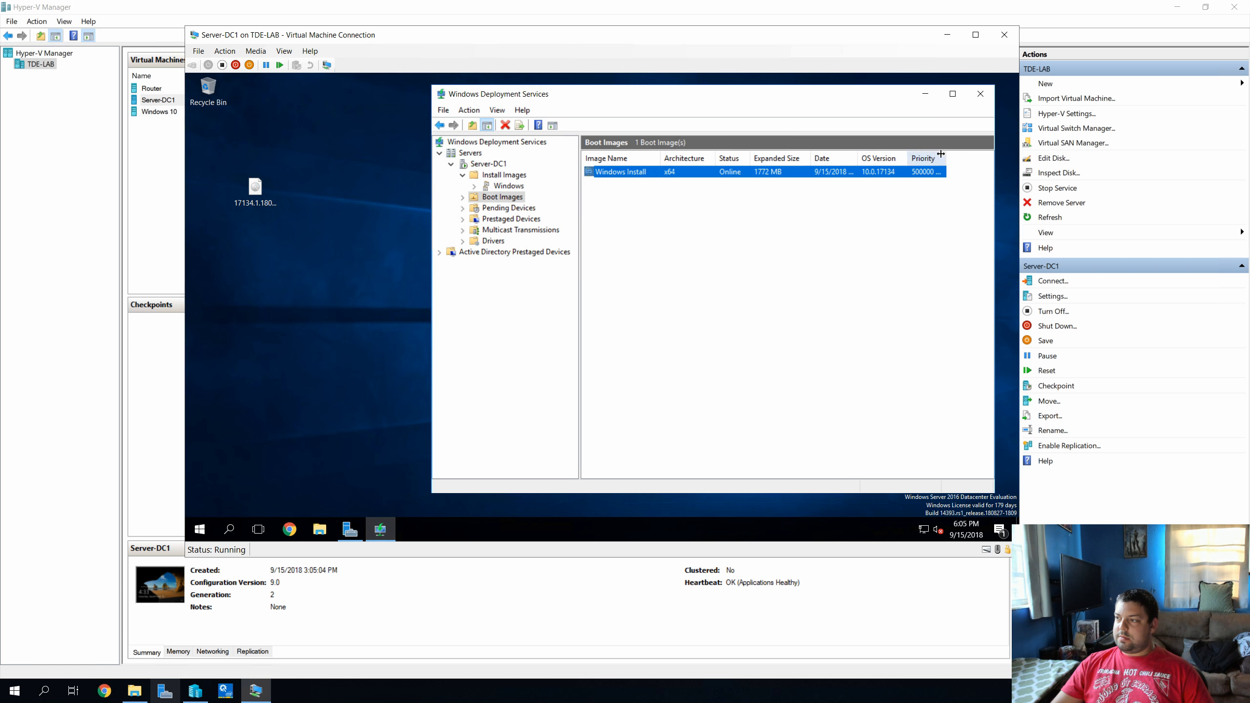
Start adding an install image to the Windows image group, using D:\sources\install.wim as the image file
left_click(502, 187)
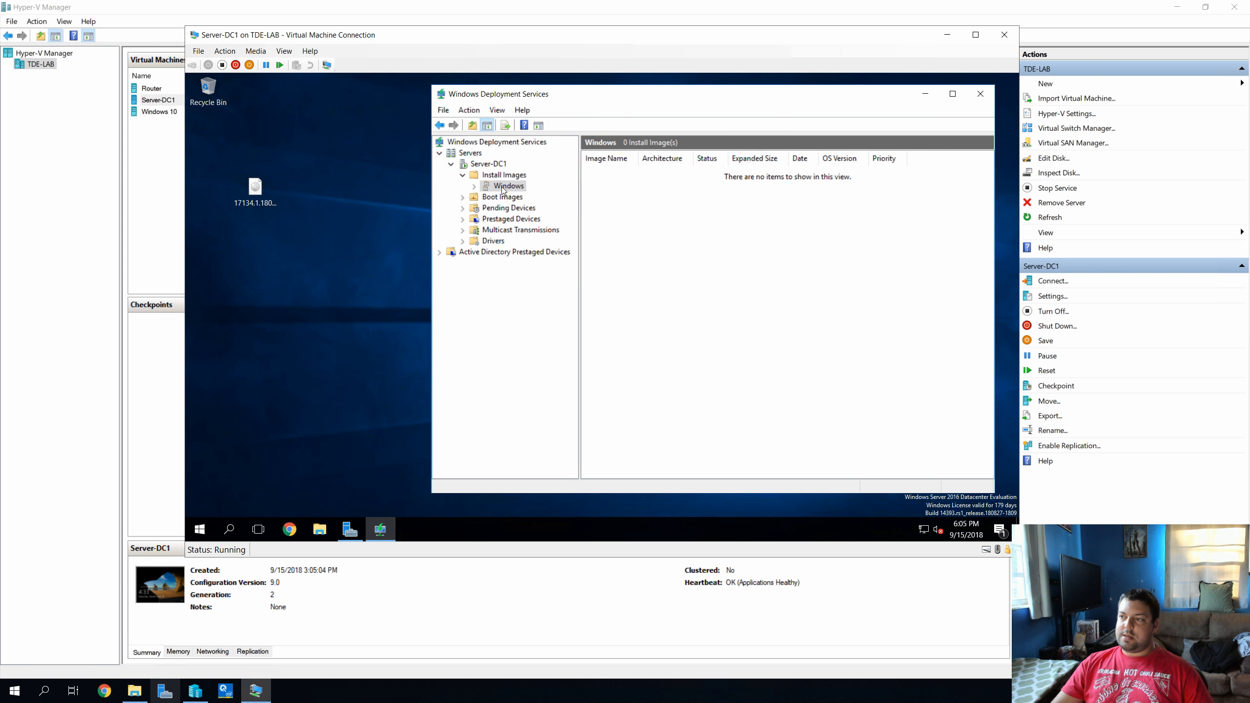
right_click(648, 213)
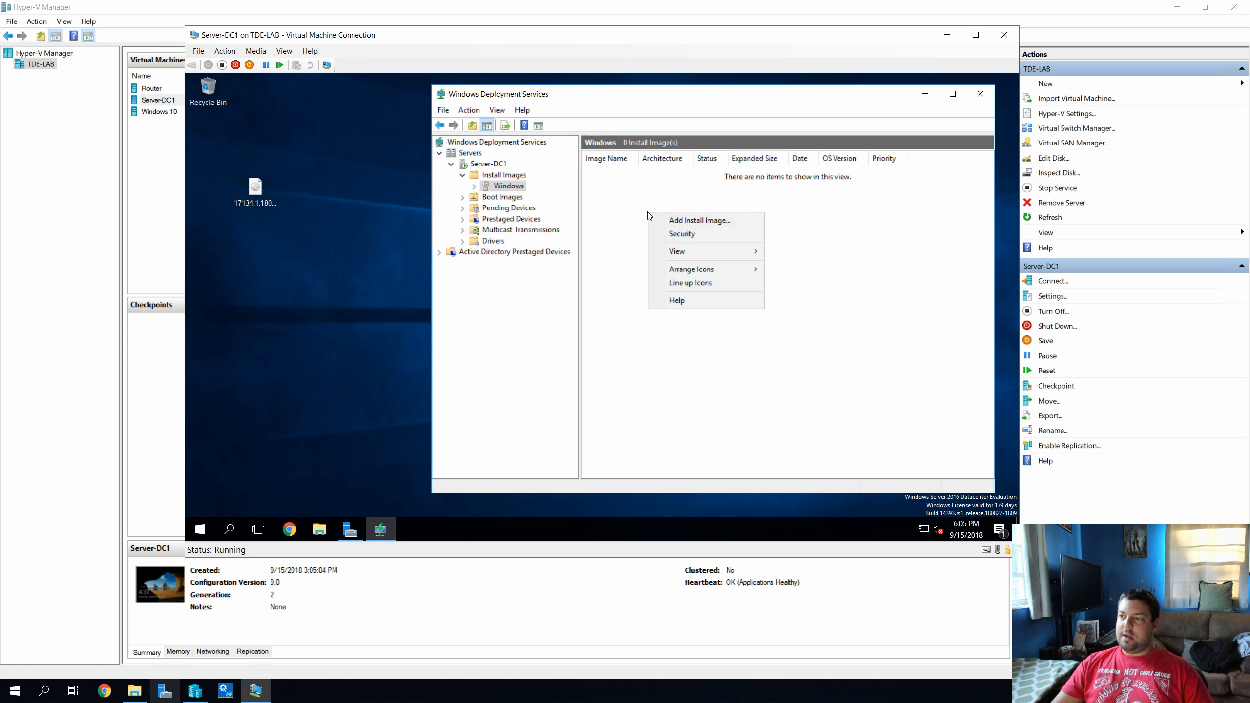
left_click(690, 225)
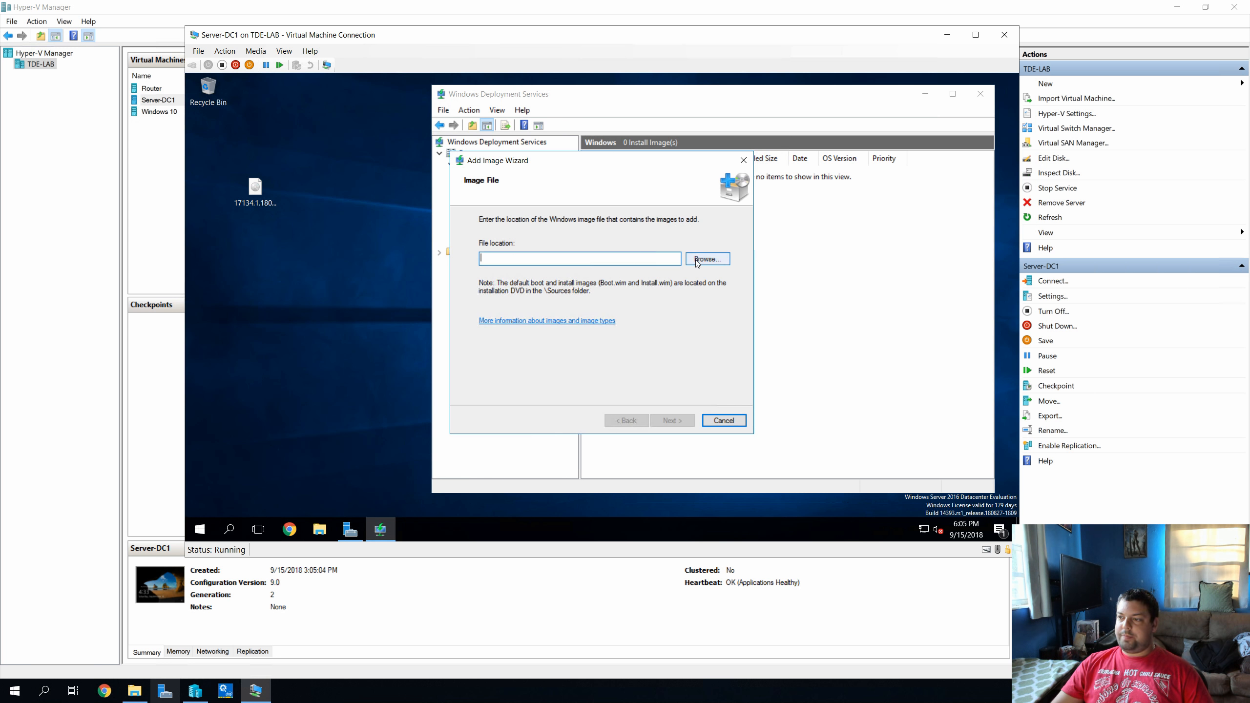
left_click(698, 261)
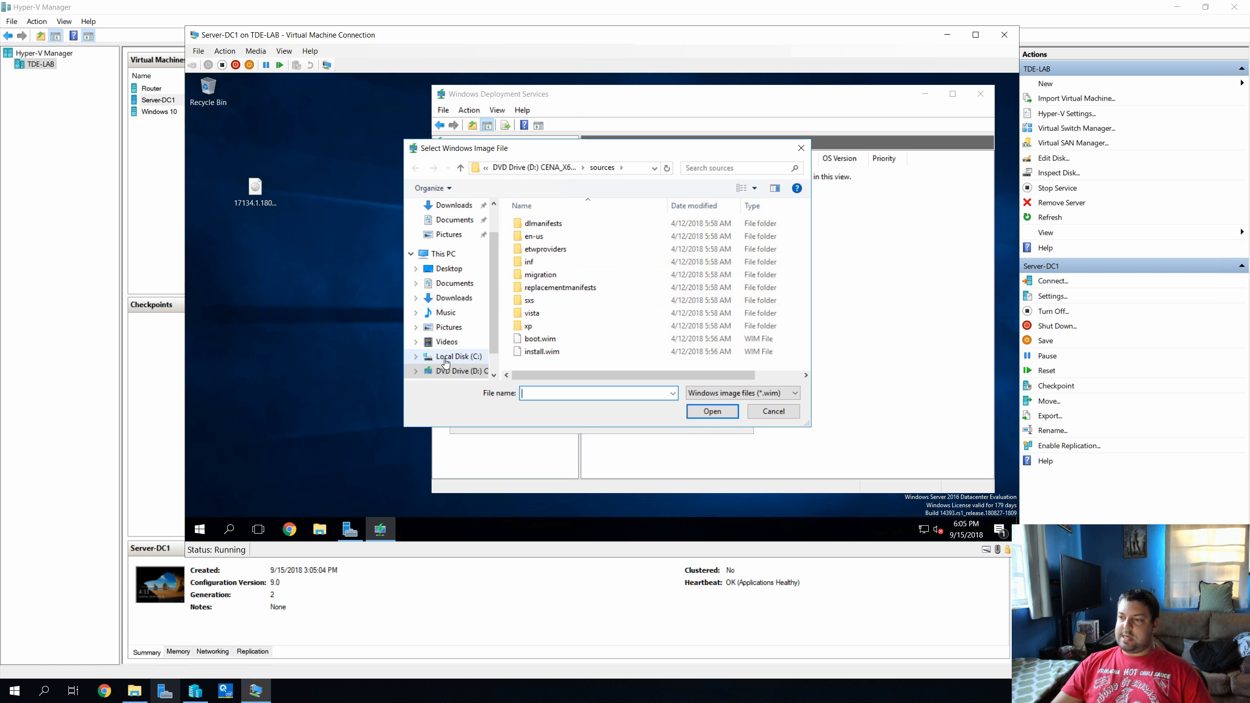
left_click(550, 351)
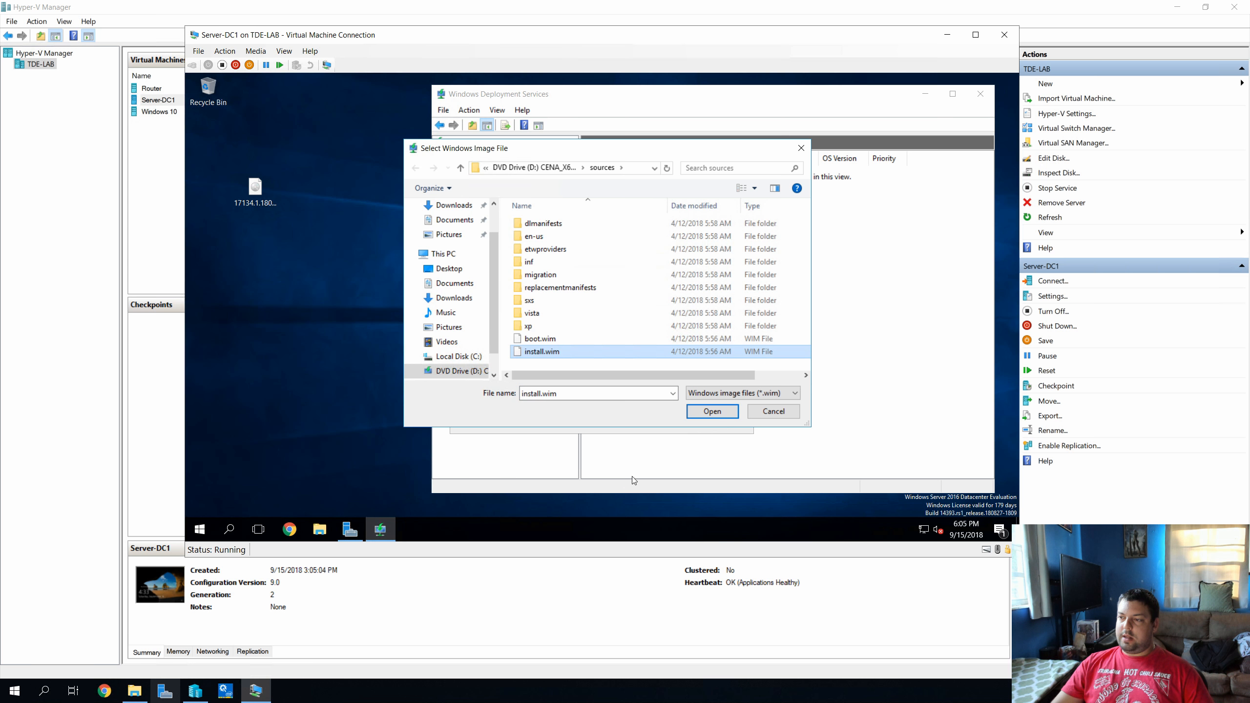
left_click(715, 412)
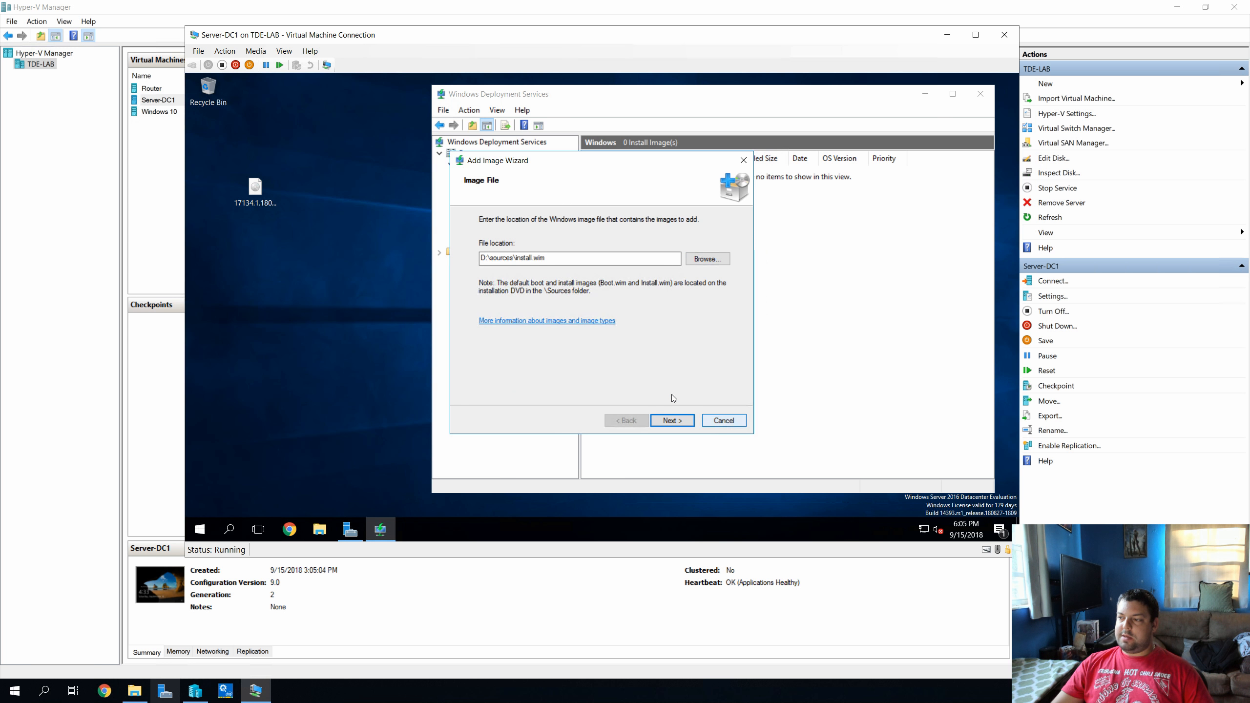
left_click(678, 422)
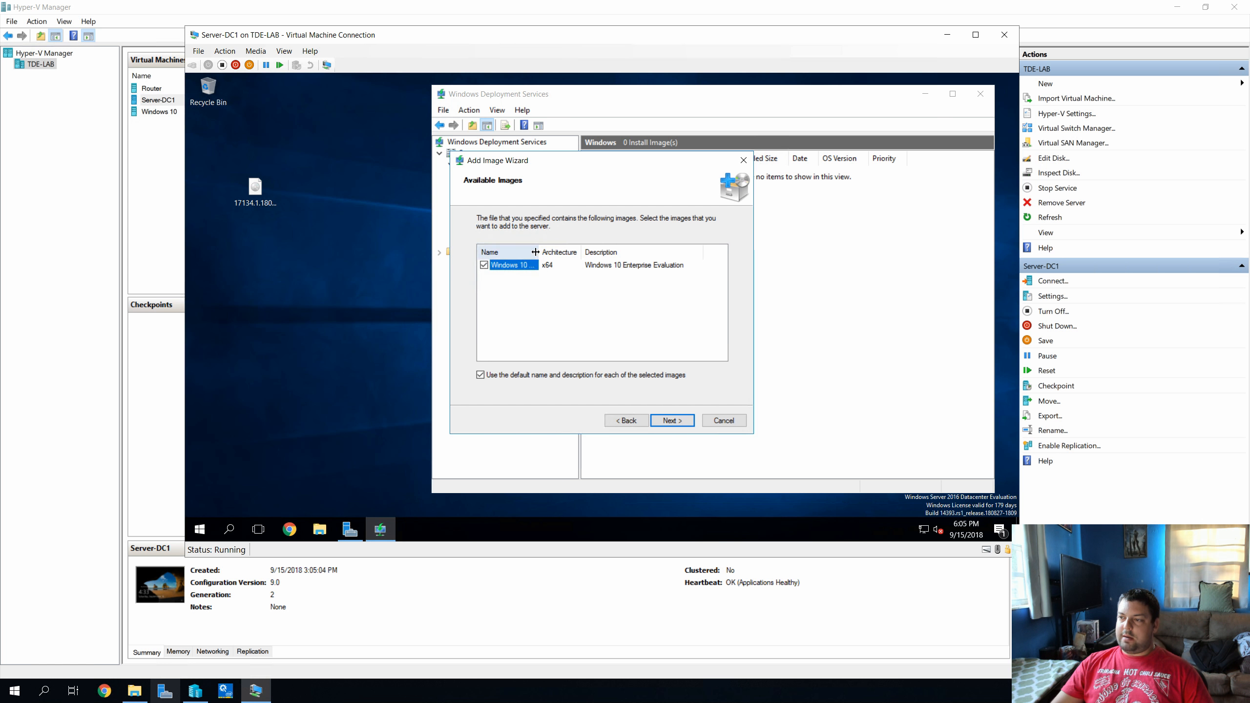
Try to add the Windows 10 Enterprise Evaluation image without the default name and description option, keeping its suggested metadata, and close the wizard
left_click_drag(540, 250, 603, 251)
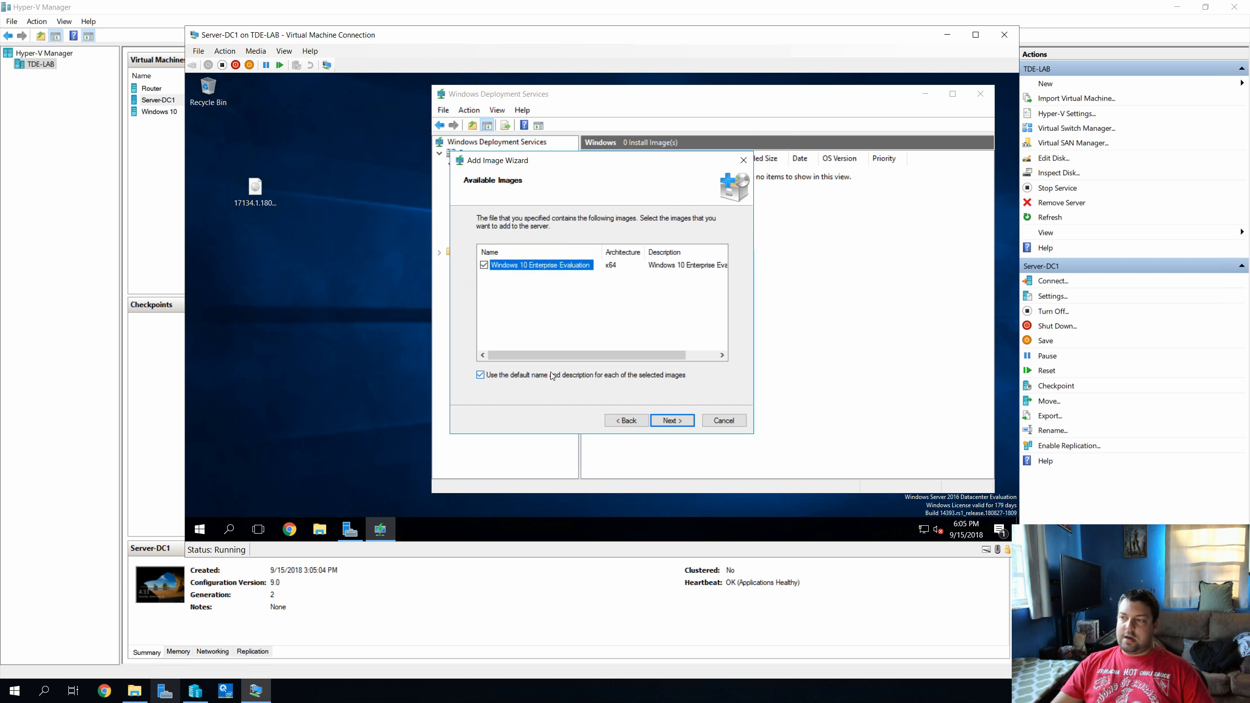
left_click(517, 378)
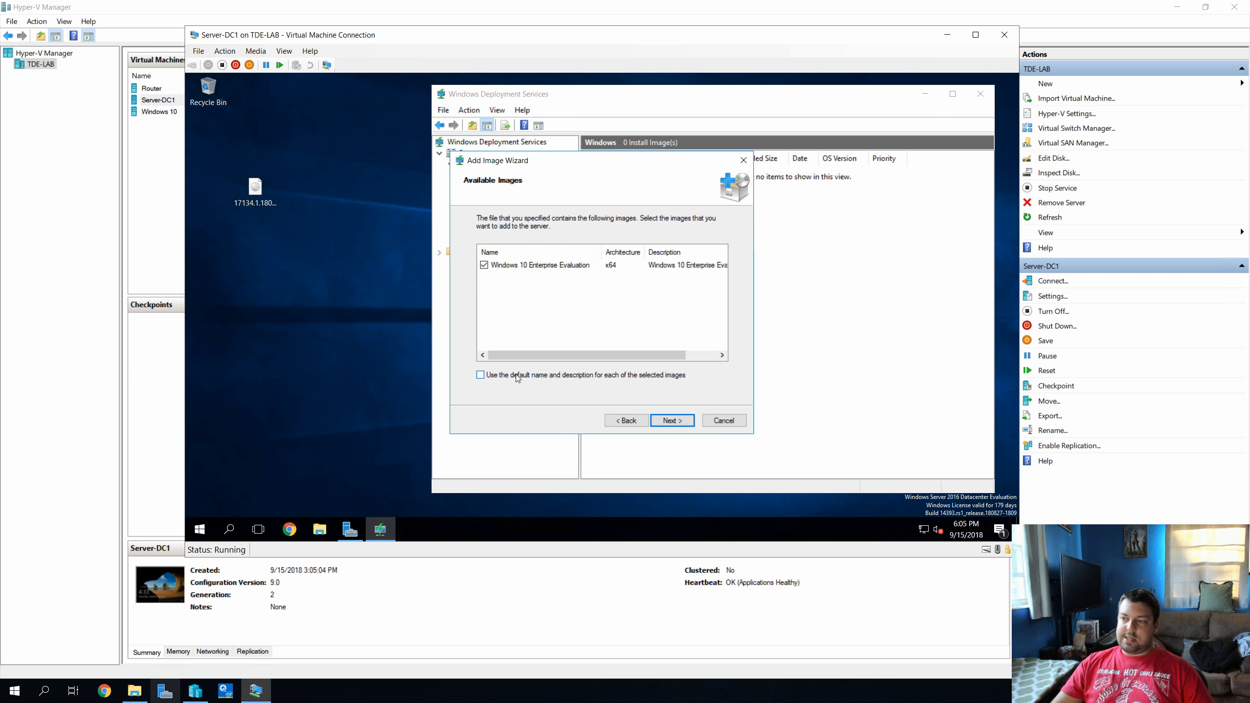
left_click(673, 420)
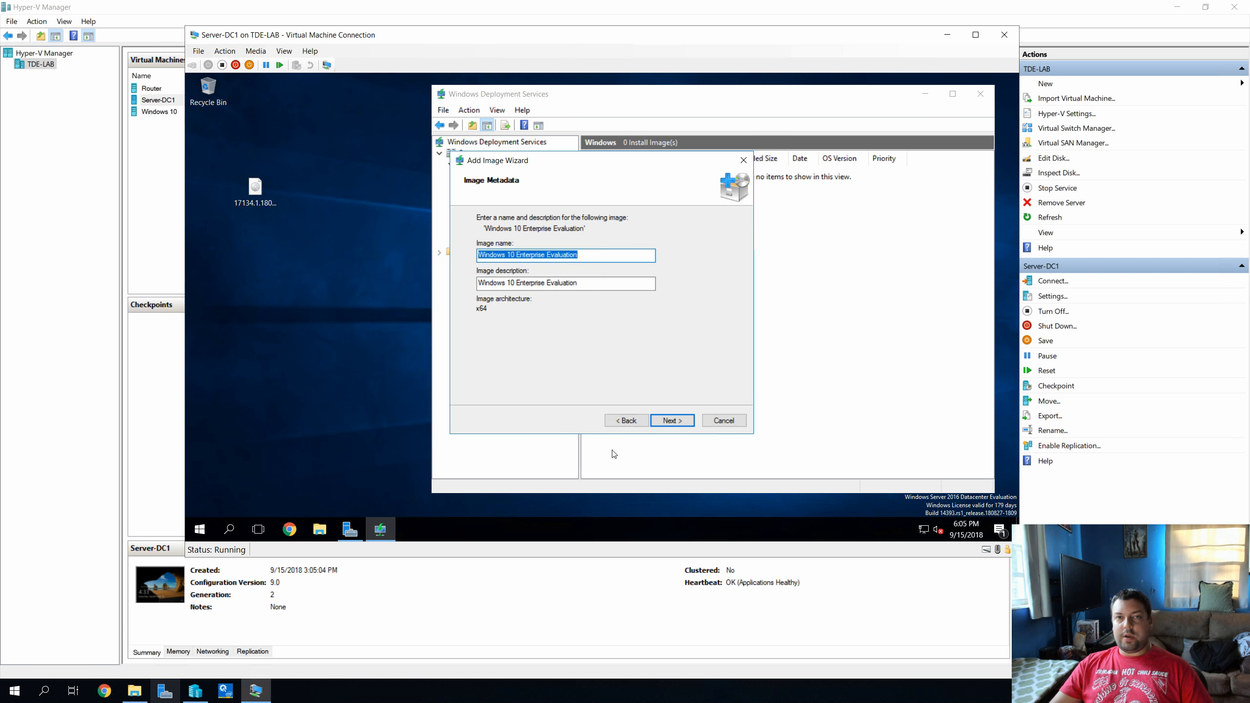
left_click(676, 420)
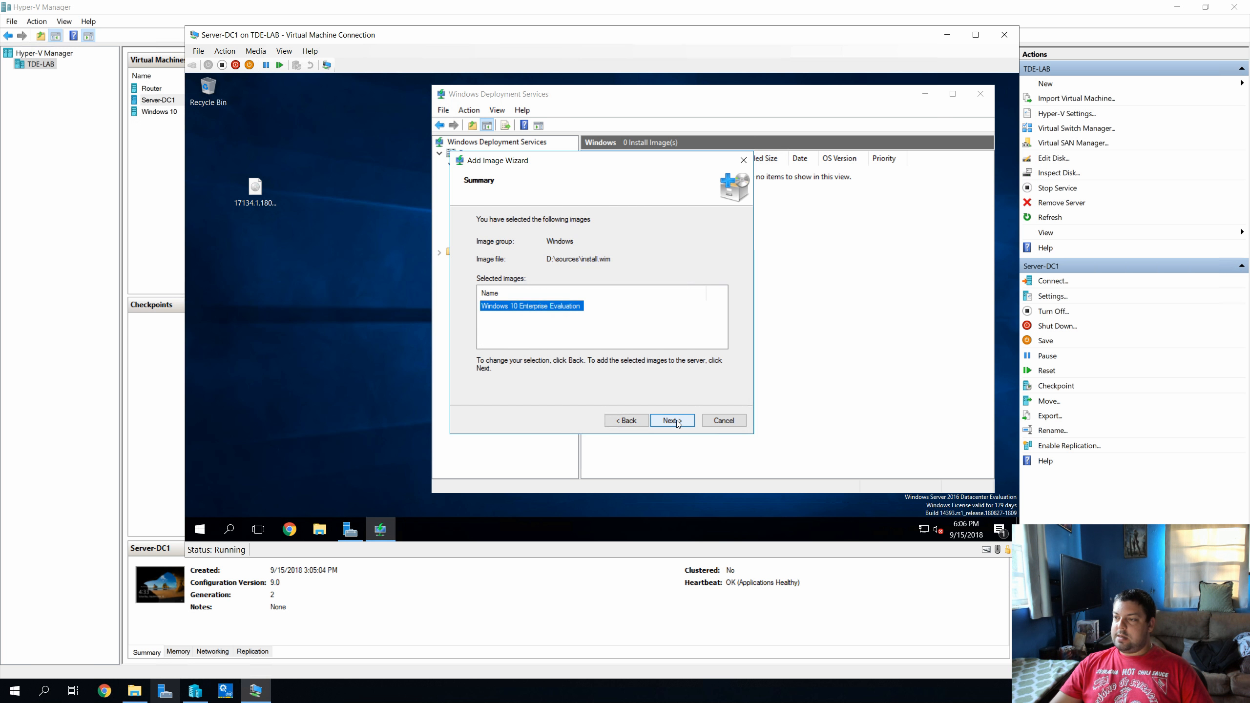
left_click(676, 420)
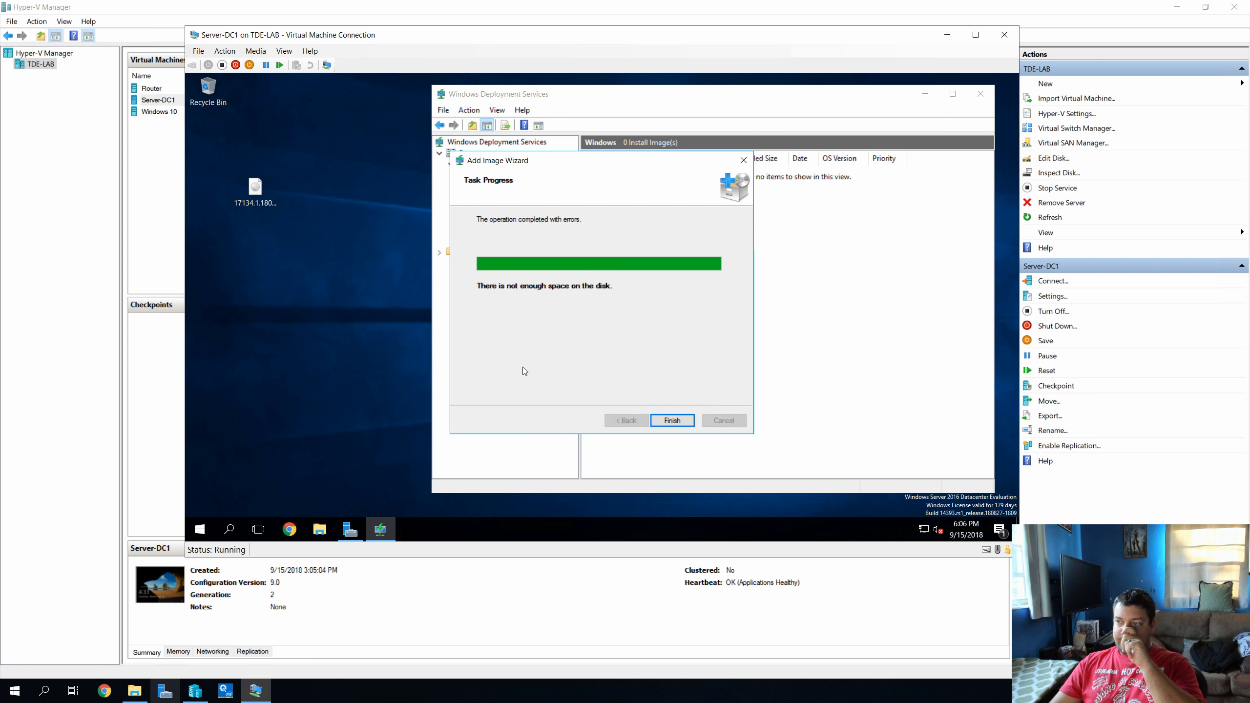
left_click(670, 422)
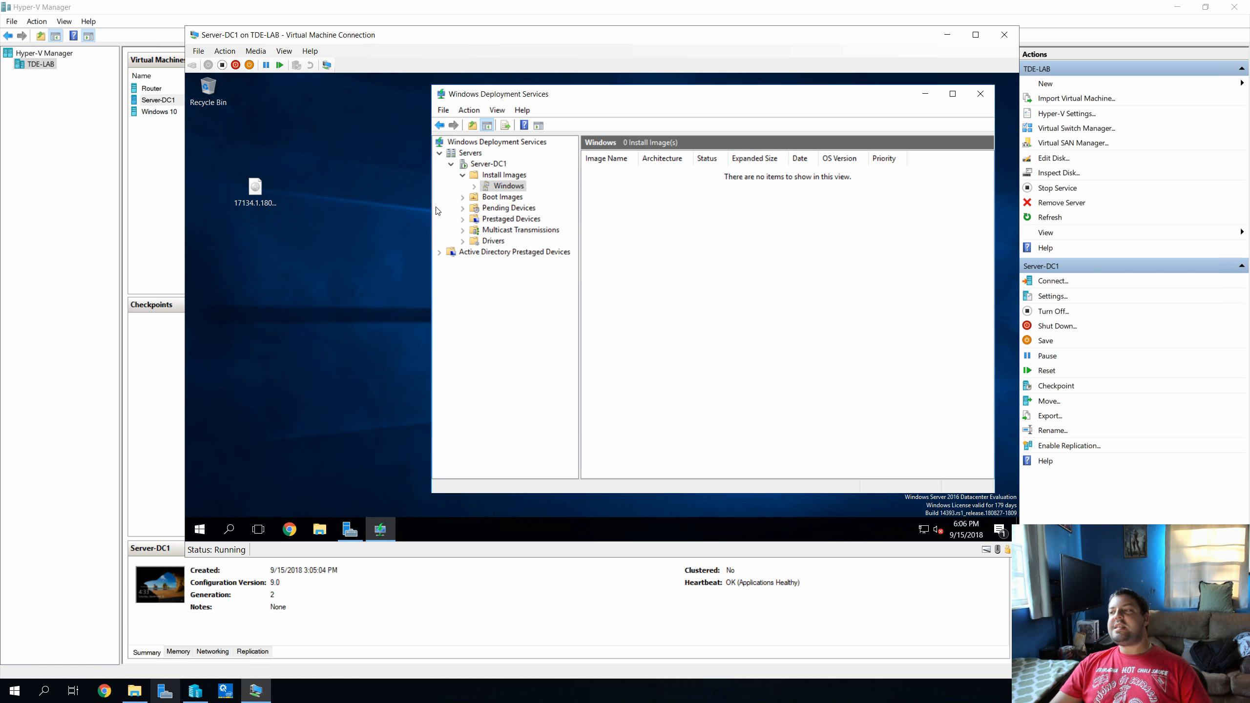
Check the free space of Server-DC1's Local Disk (C:) under This PC in File Explorer
left_click(407, 223)
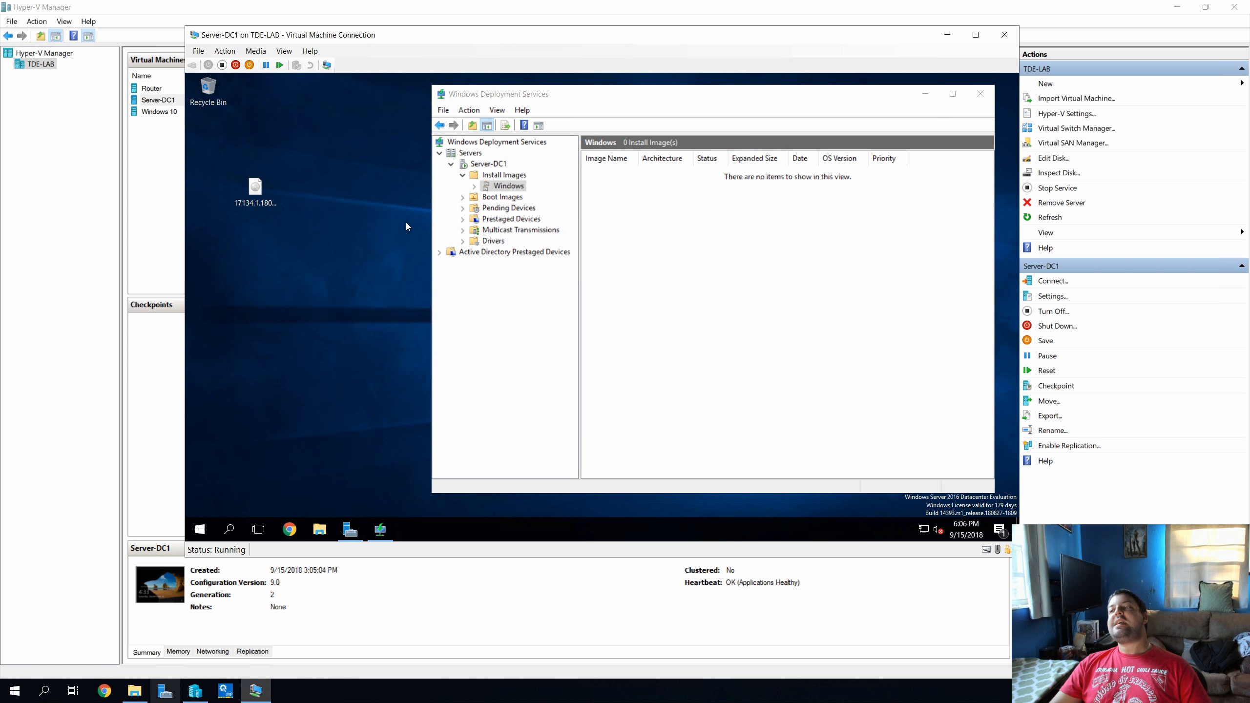
left_click(318, 530)
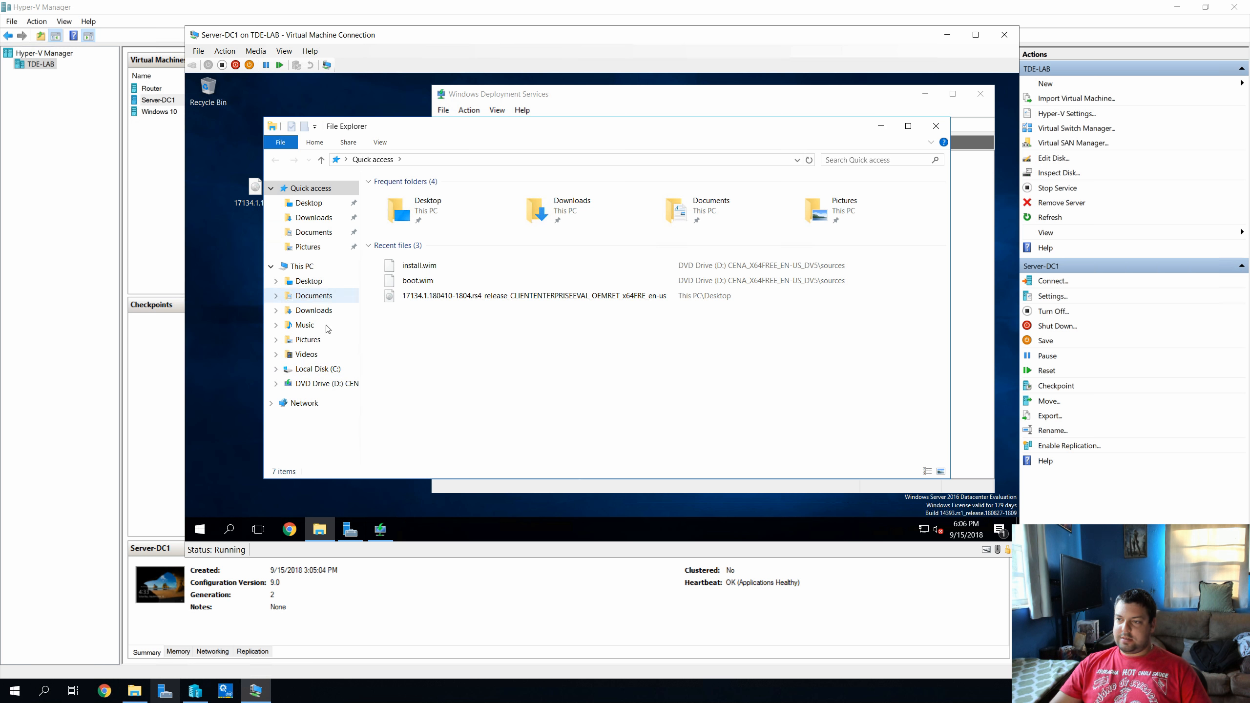
left_click(316, 369)
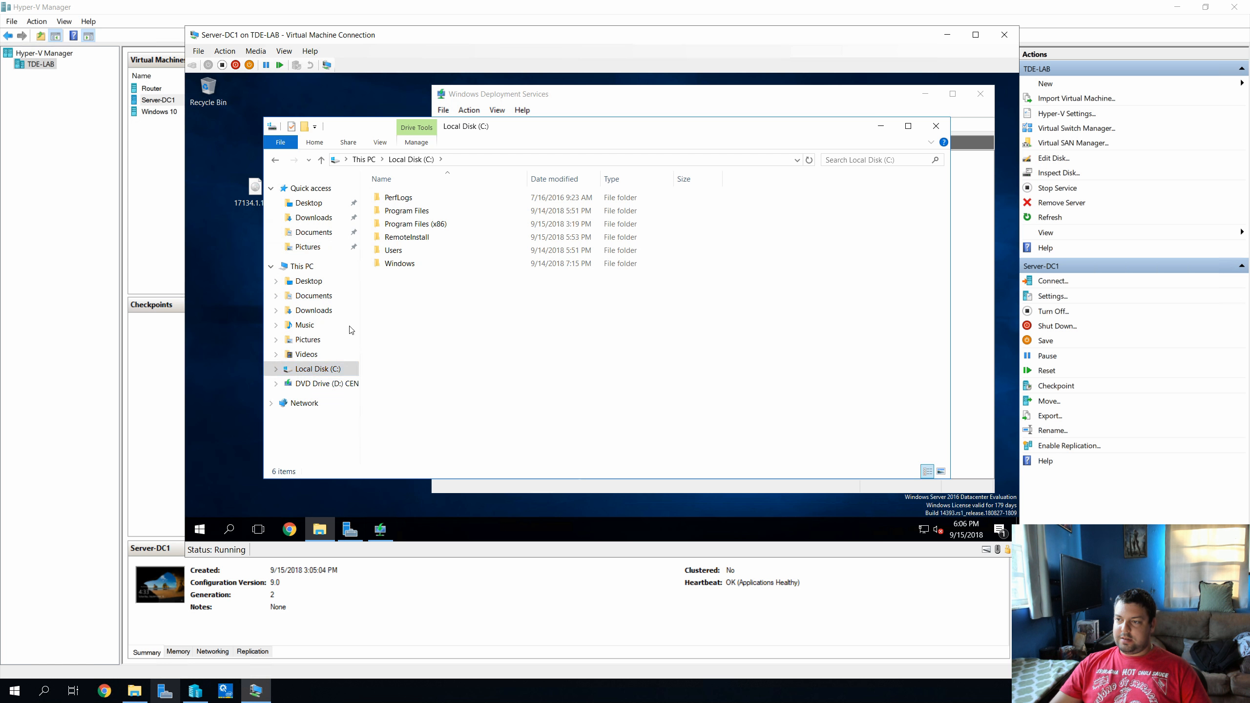
left_click(302, 267)
left_click(453, 302)
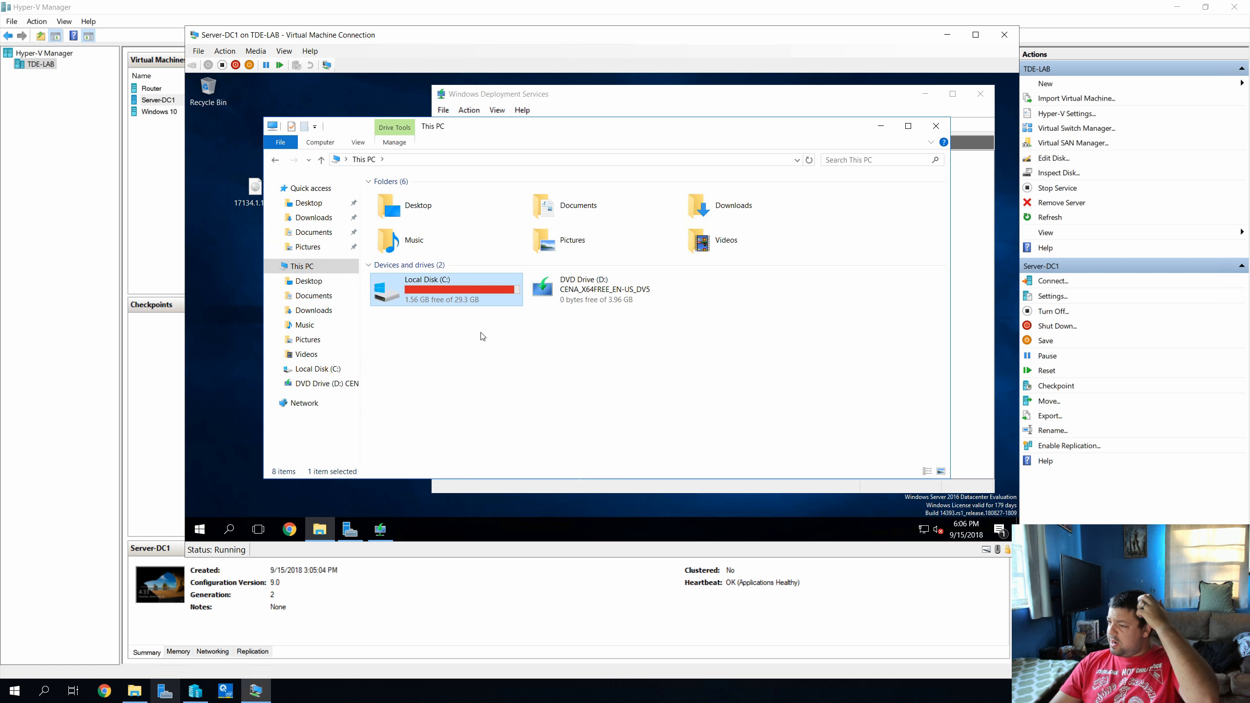
right_click(483, 301)
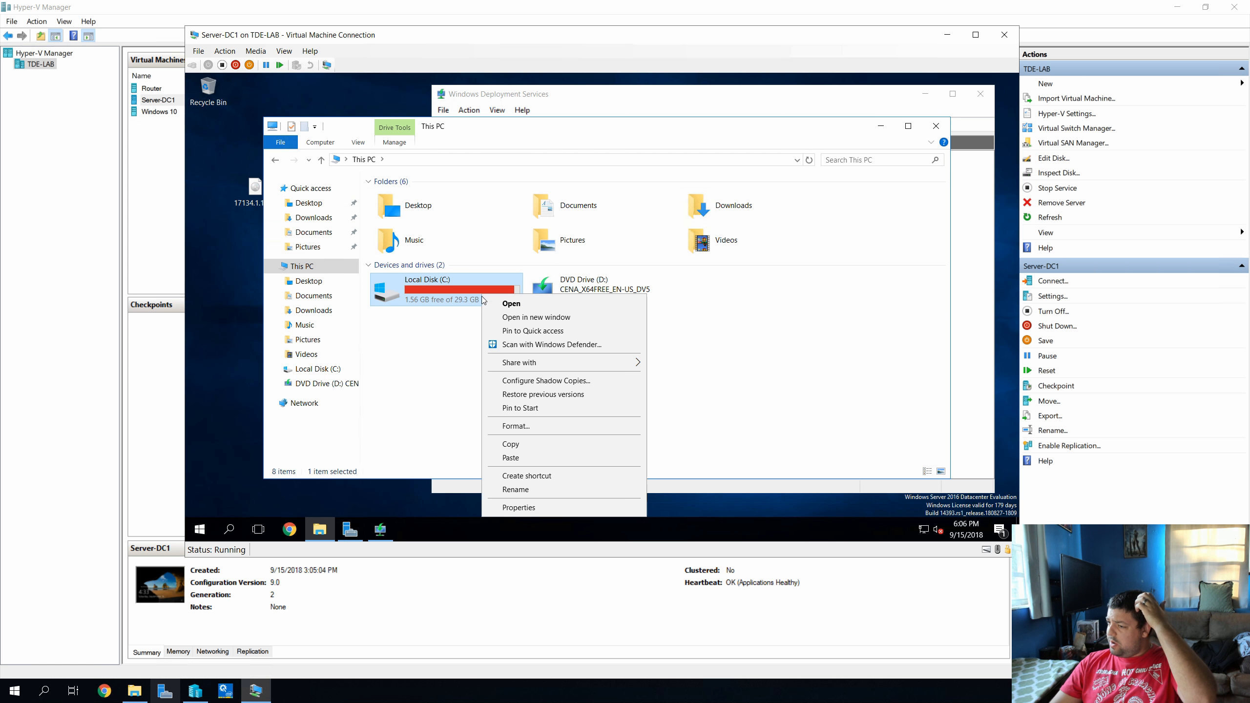
left_click(444, 366)
Switch to Hyper-V Manager and select the Server-DC1 virtual machine
left_click(173, 143)
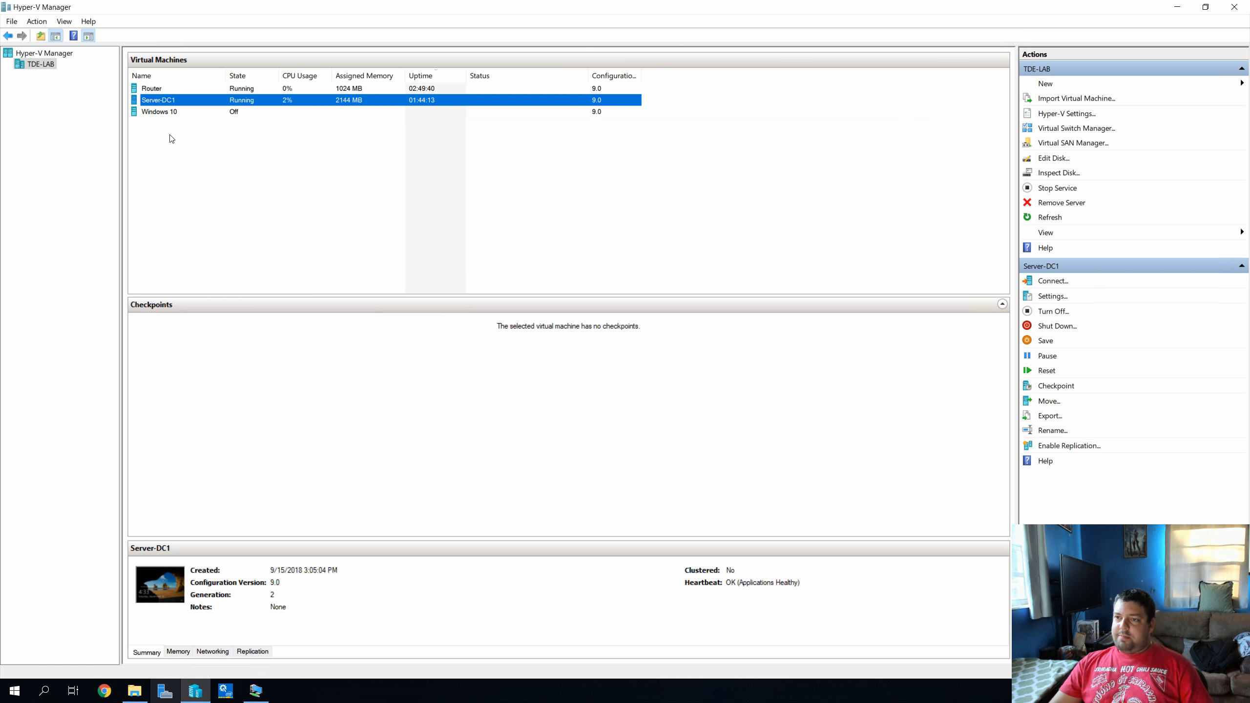
left_click(167, 113, "ctrl")
left_click(167, 103)
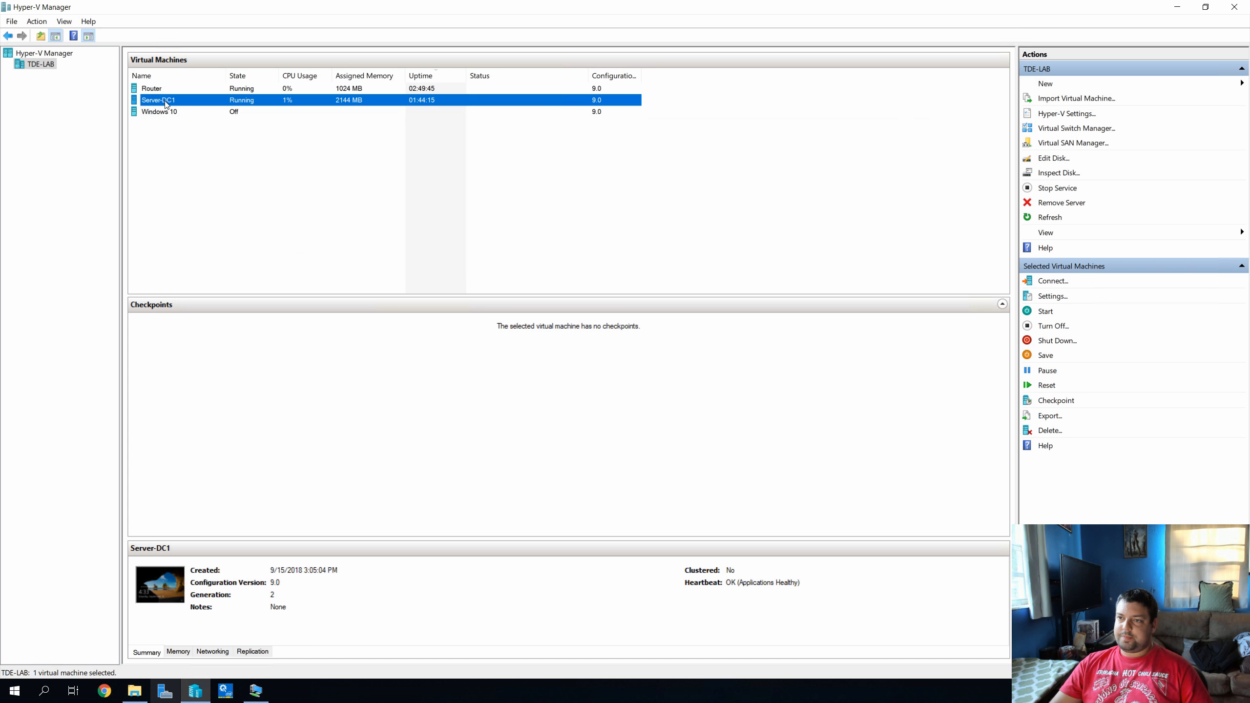
right_click(167, 102)
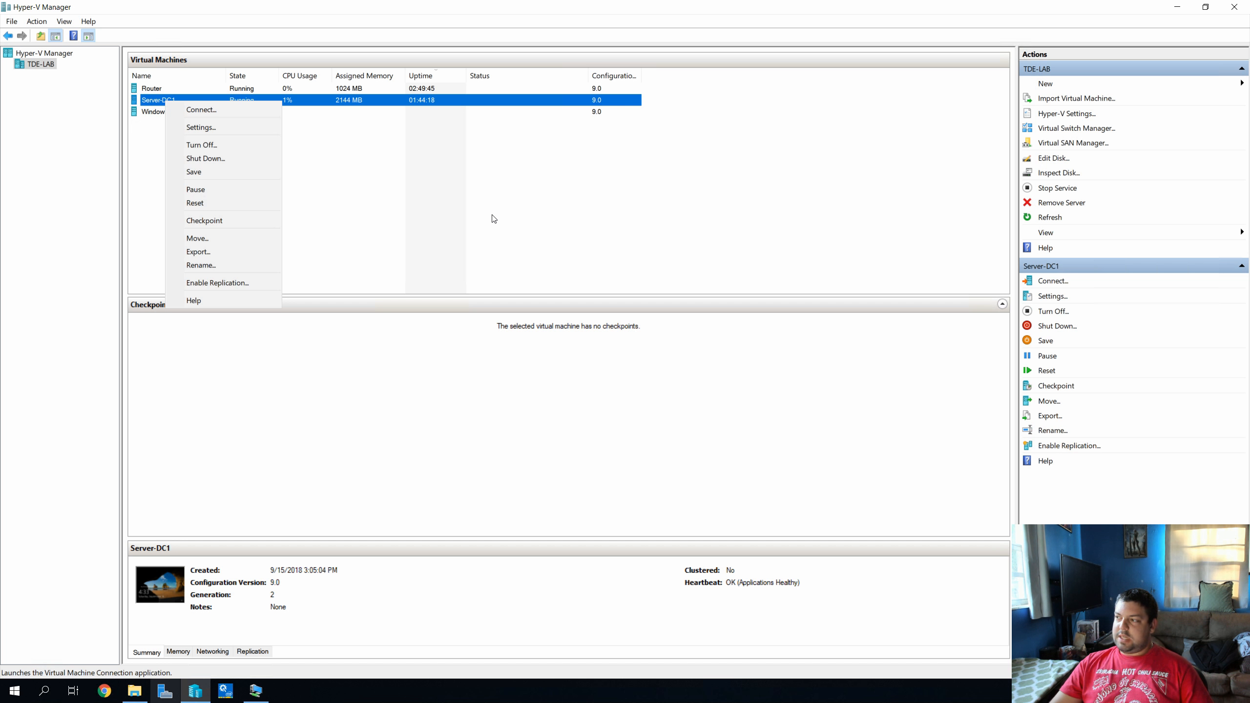
left_click(1053, 158)
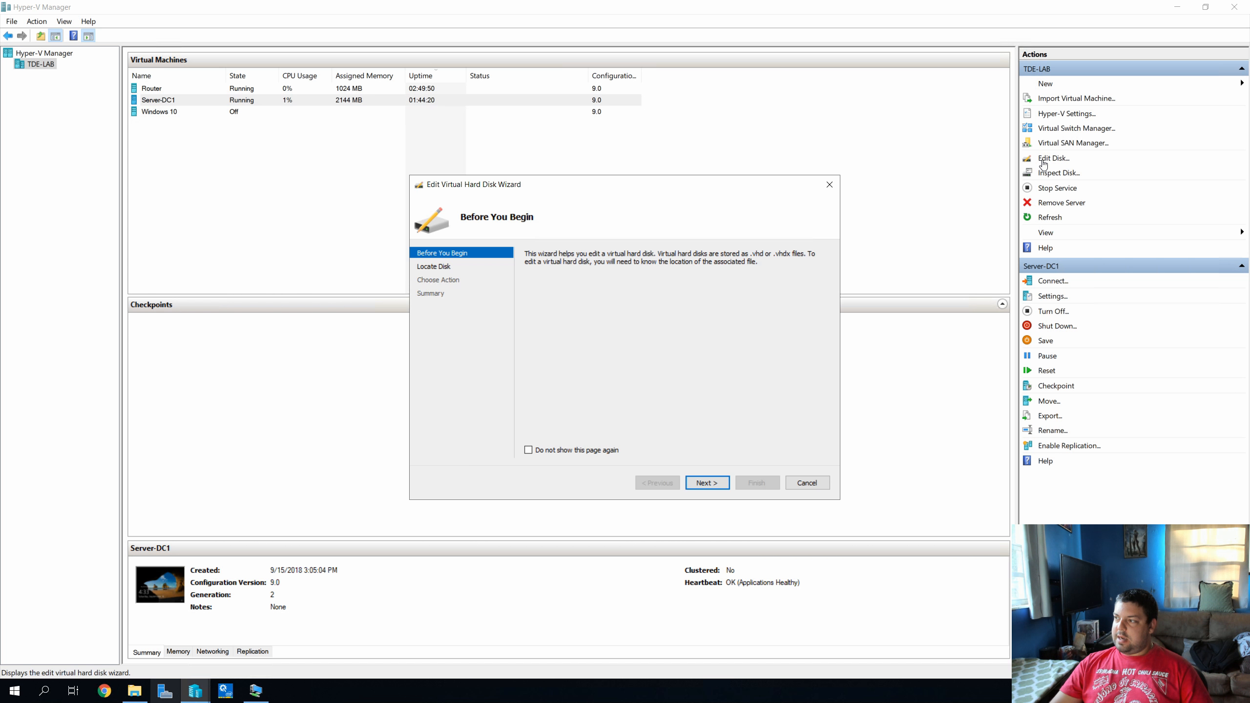
left_click(708, 482)
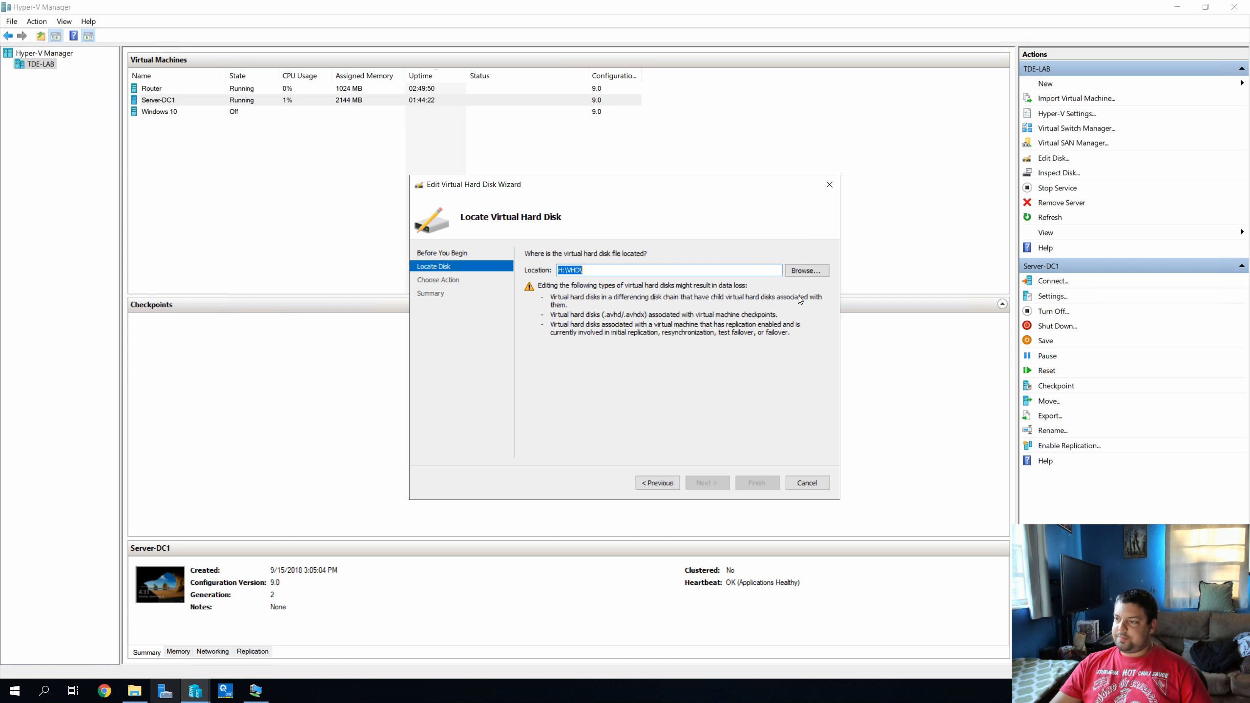
left_click(809, 272)
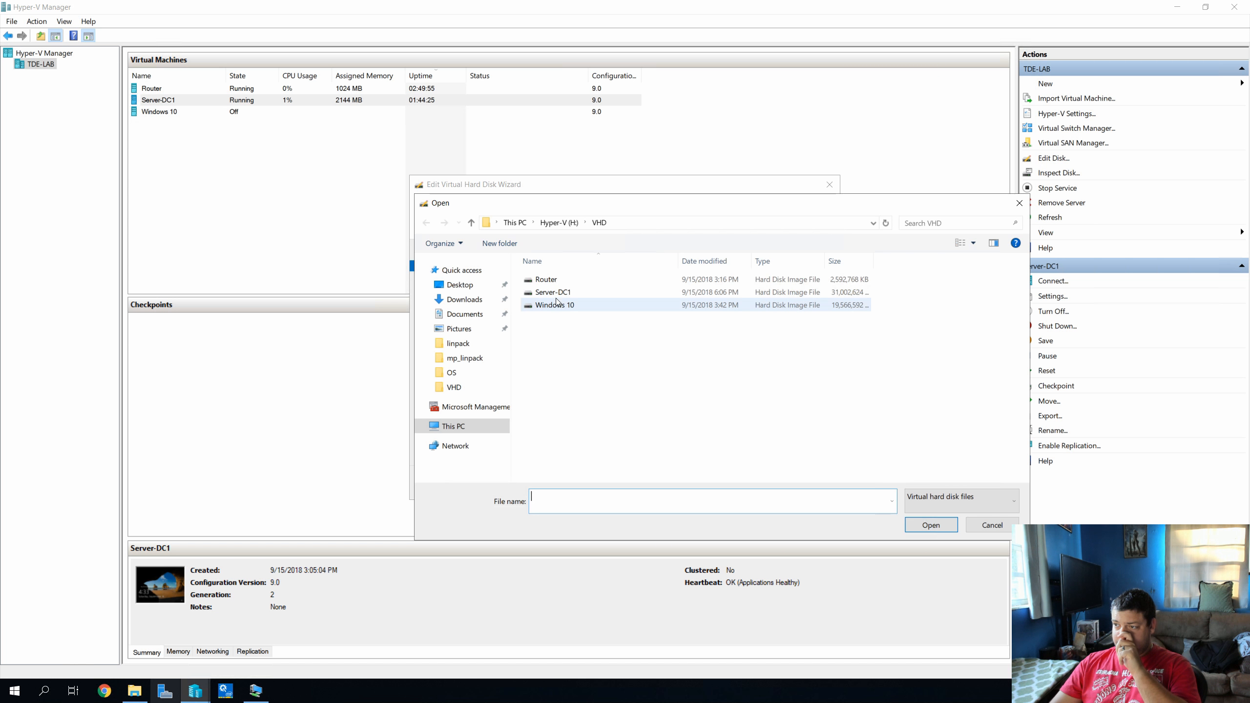
left_click(553, 292)
left_click(940, 526)
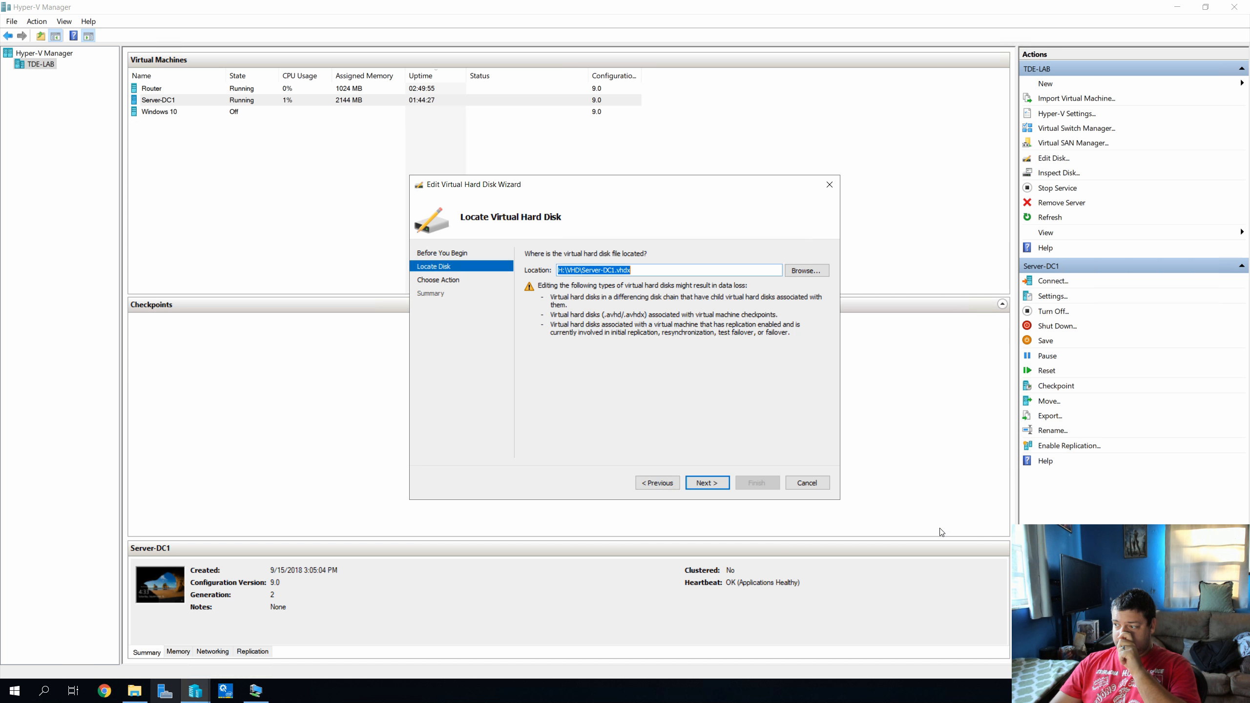
left_click(716, 482)
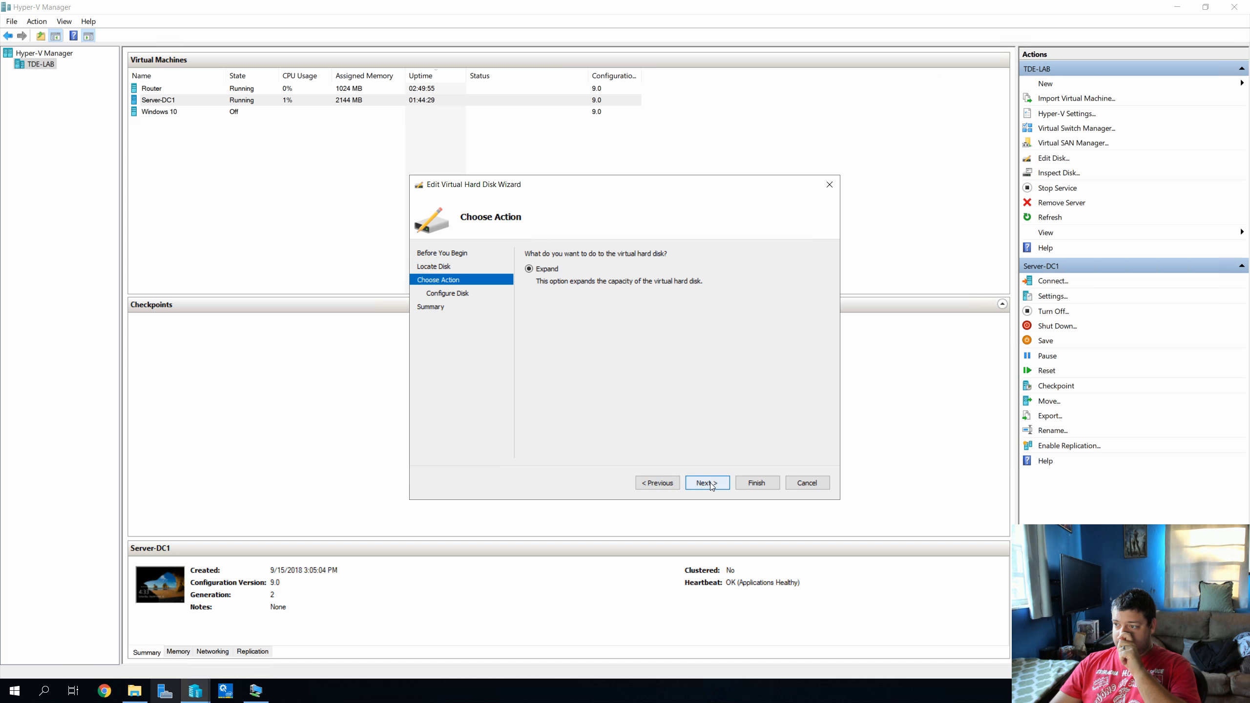
left_click(811, 487)
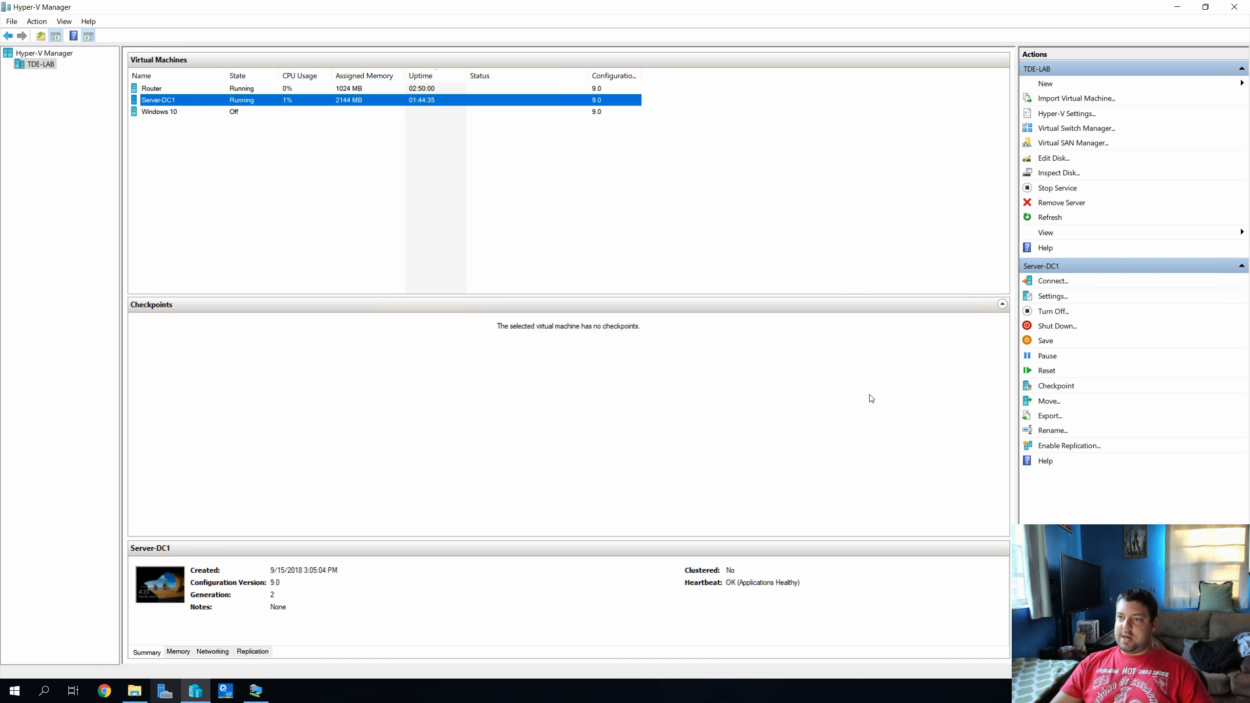
Expand the virtual hard disk H:\VHD\Server-DC1.vhdx to 60 GB with the Edit Virtual Hard Disk Wizard
left_click(1061, 159)
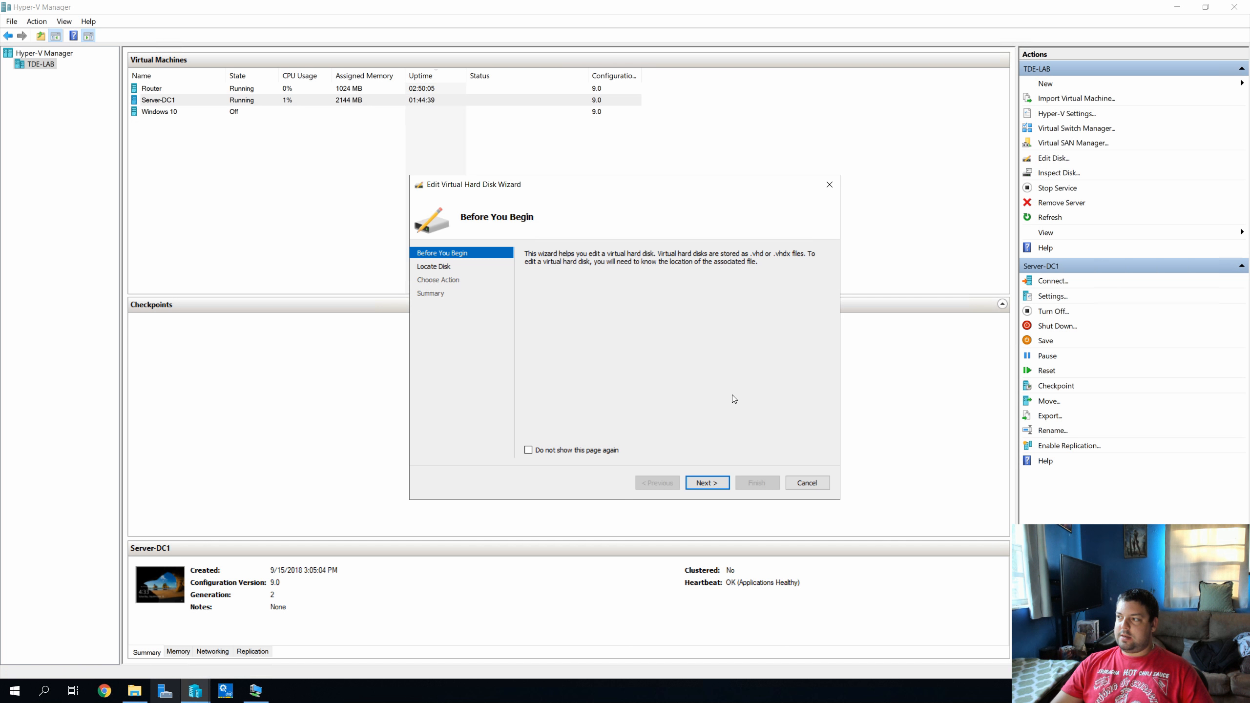
left_click(707, 482)
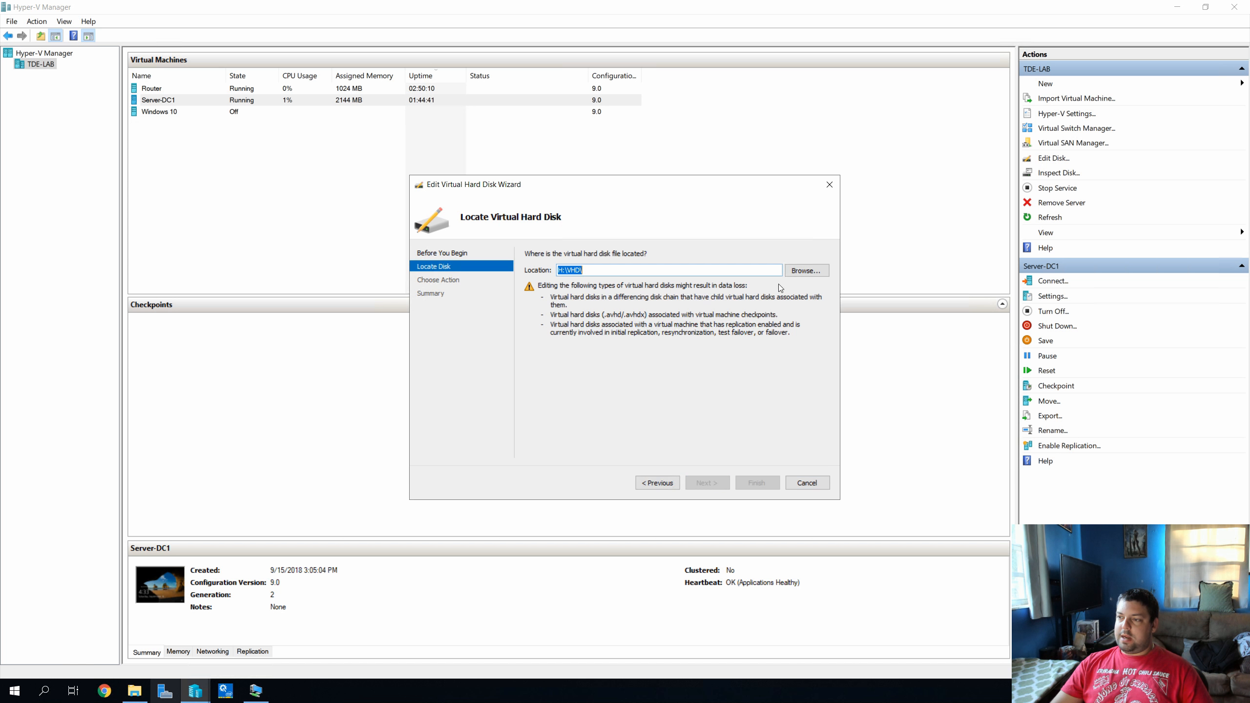
left_click(813, 274)
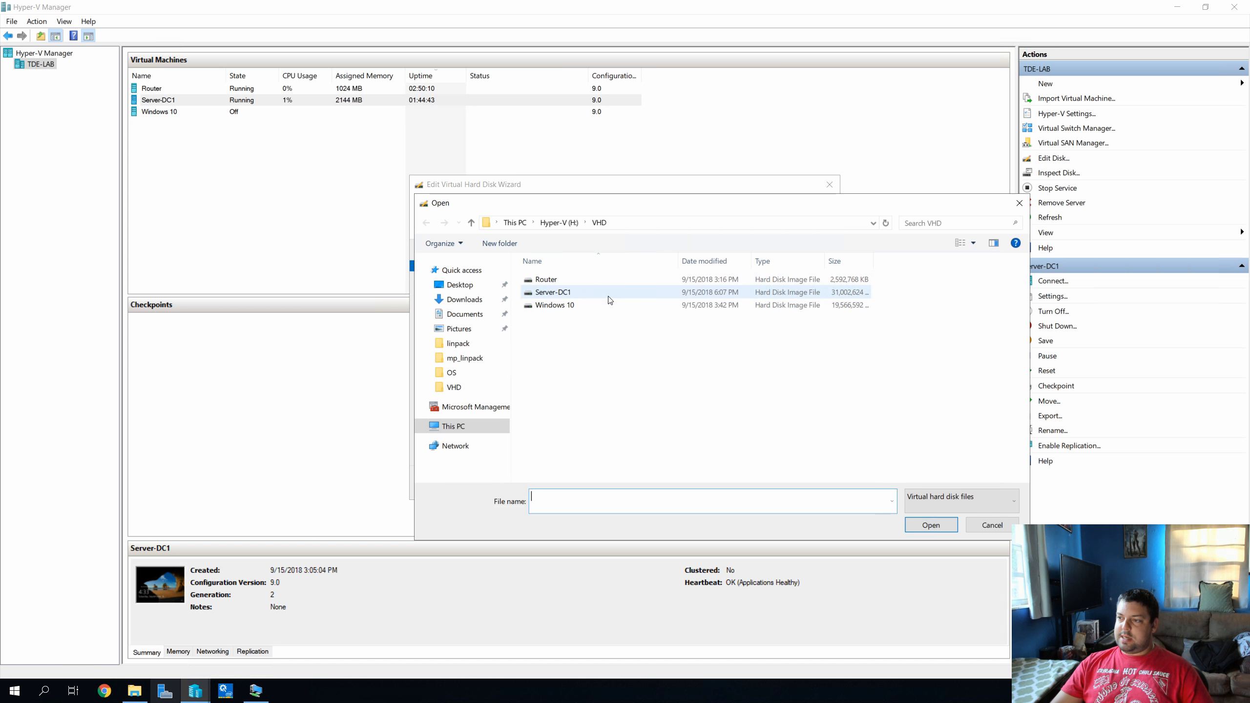
left_click(640, 292)
left_click(914, 530)
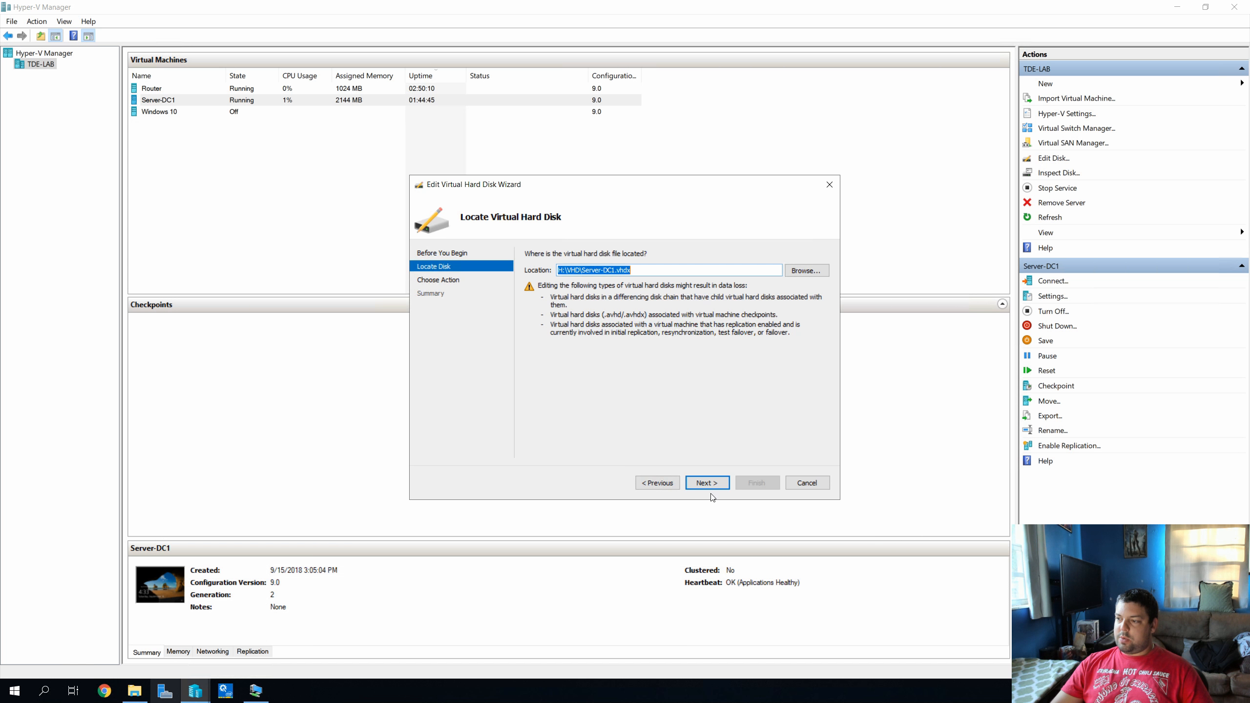
left_click(712, 484)
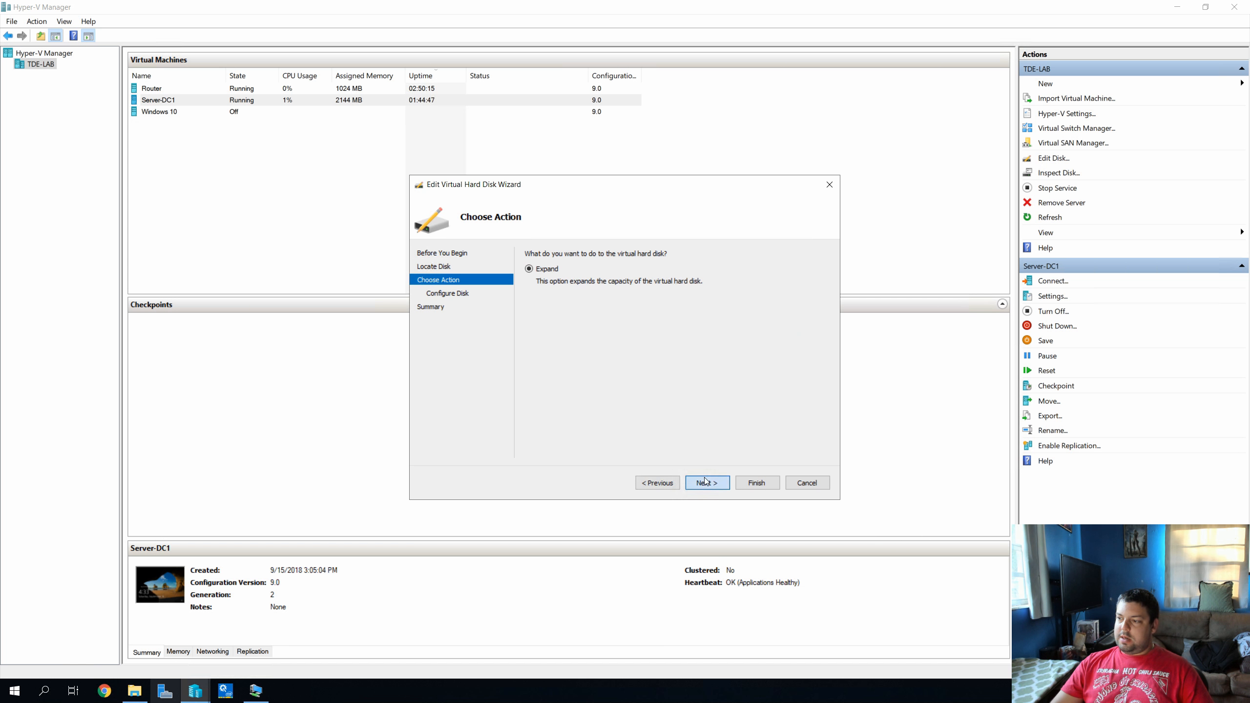
left_click(705, 481)
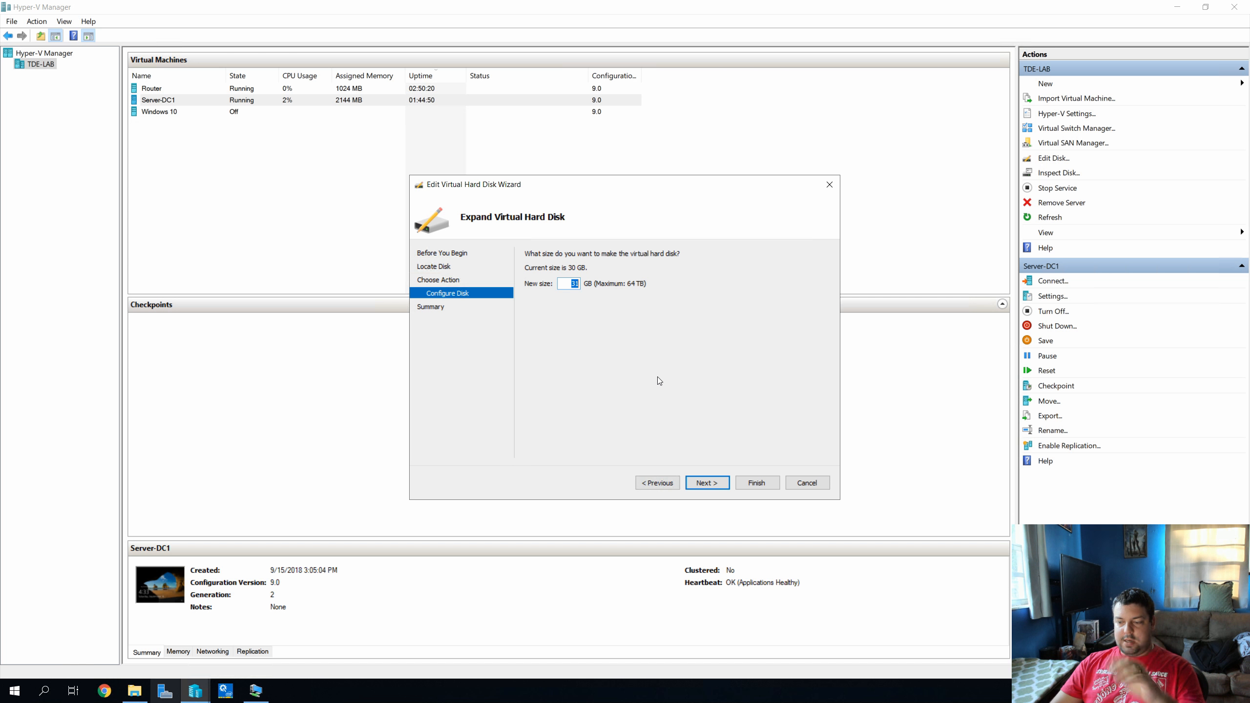
type("60")
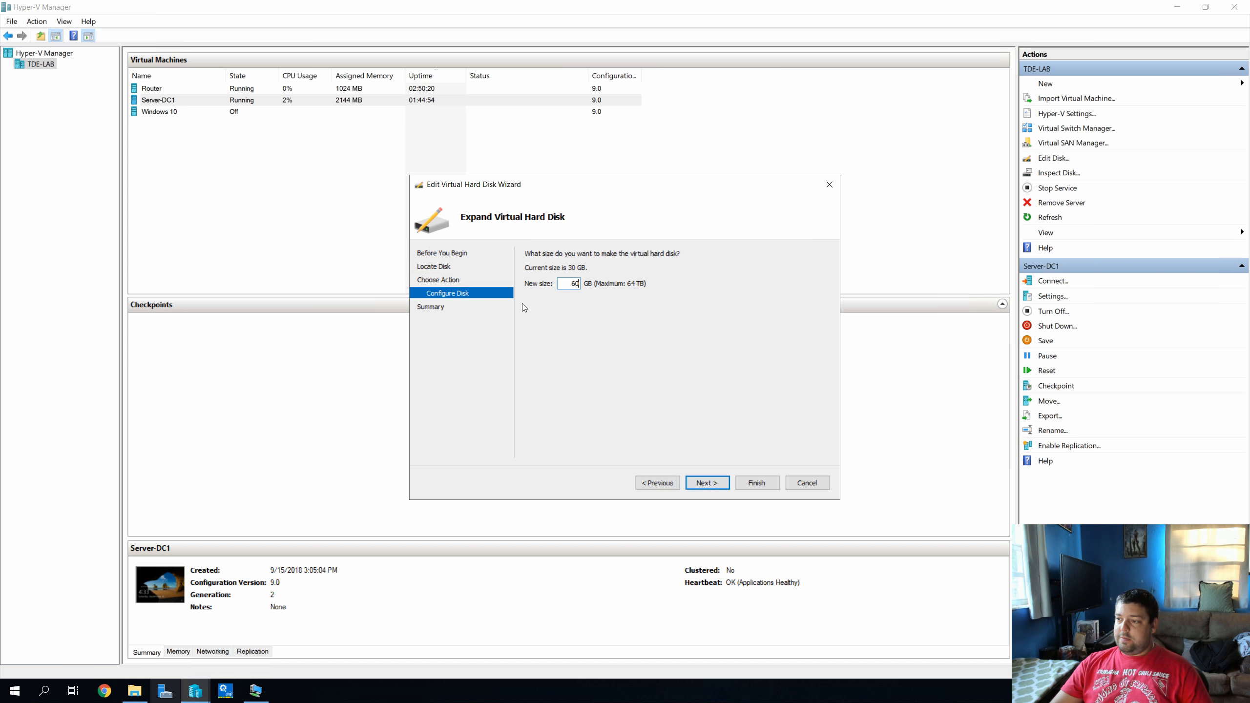
left_click(713, 488)
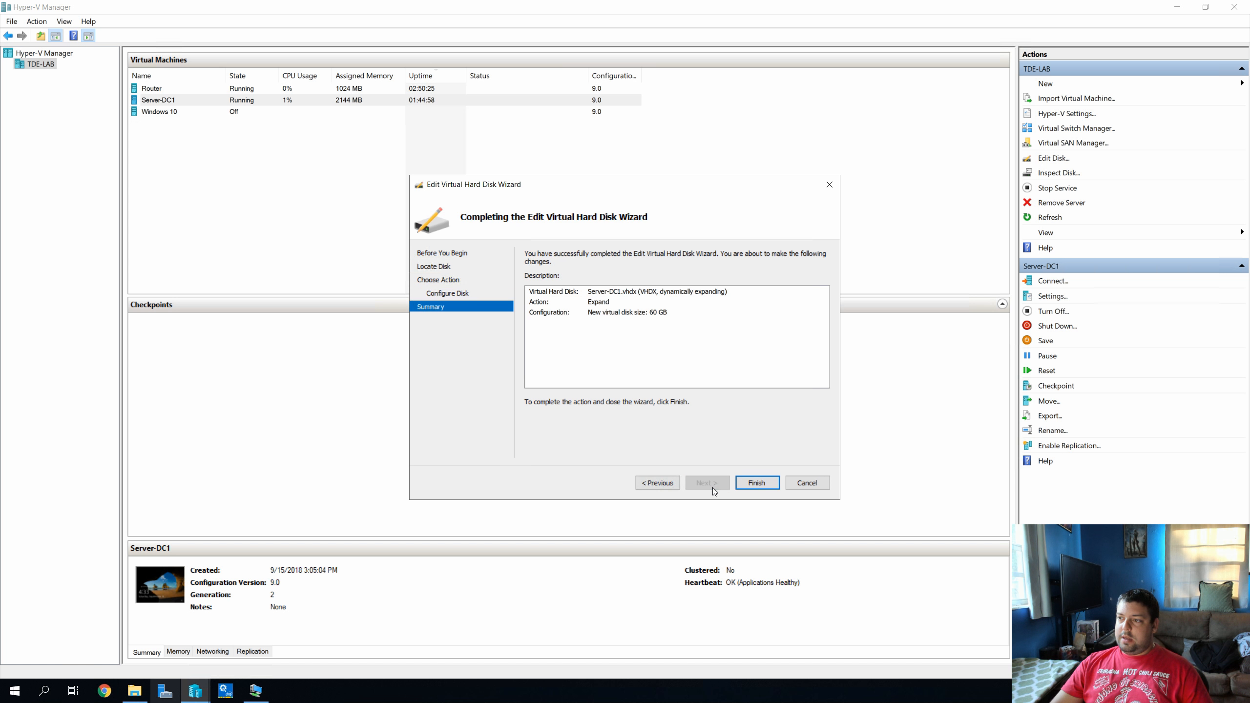
left_click(769, 484)
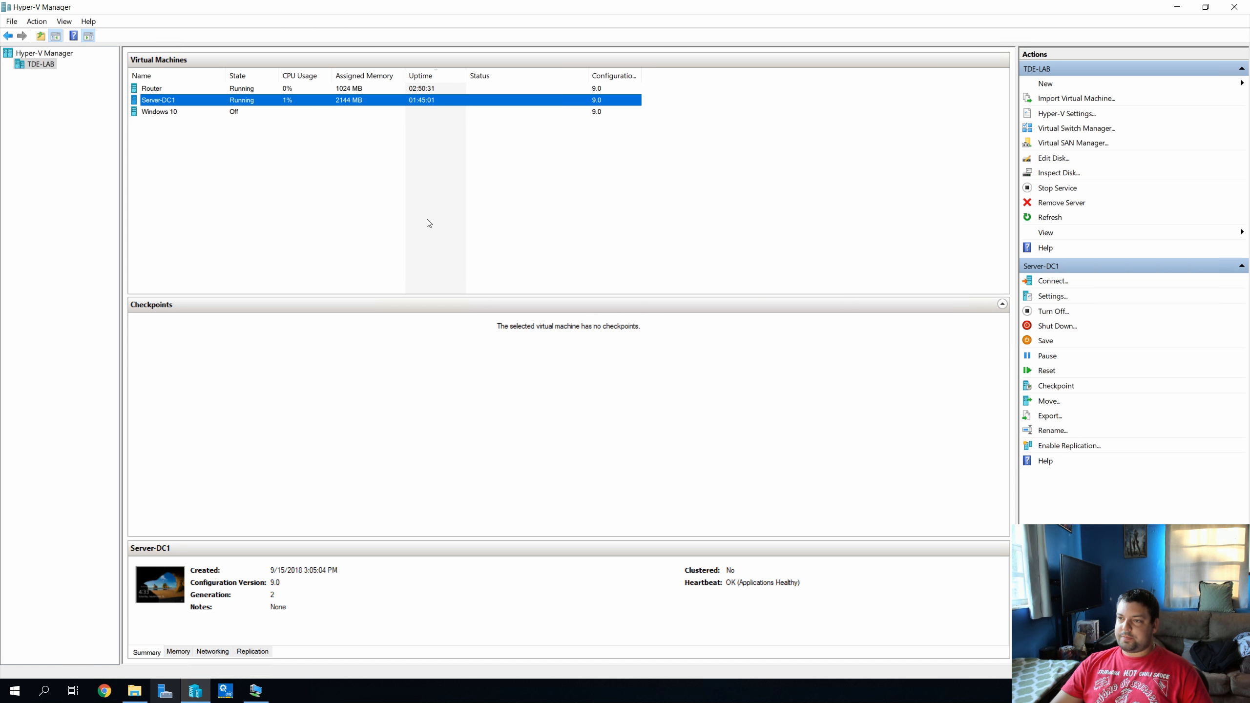
In Disk Management on Server-DC1, extend the C: volume by all 30719 MB of unallocated space on Disk 0
left_click(255, 690)
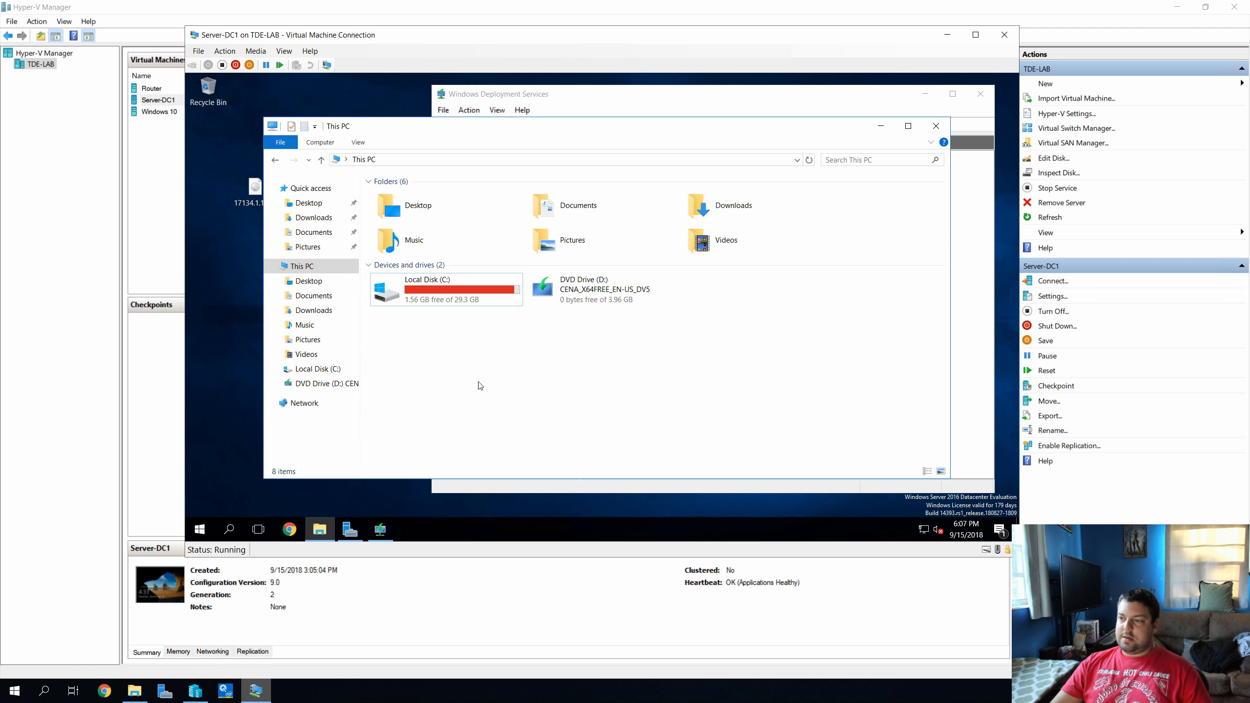
right_click(207, 530)
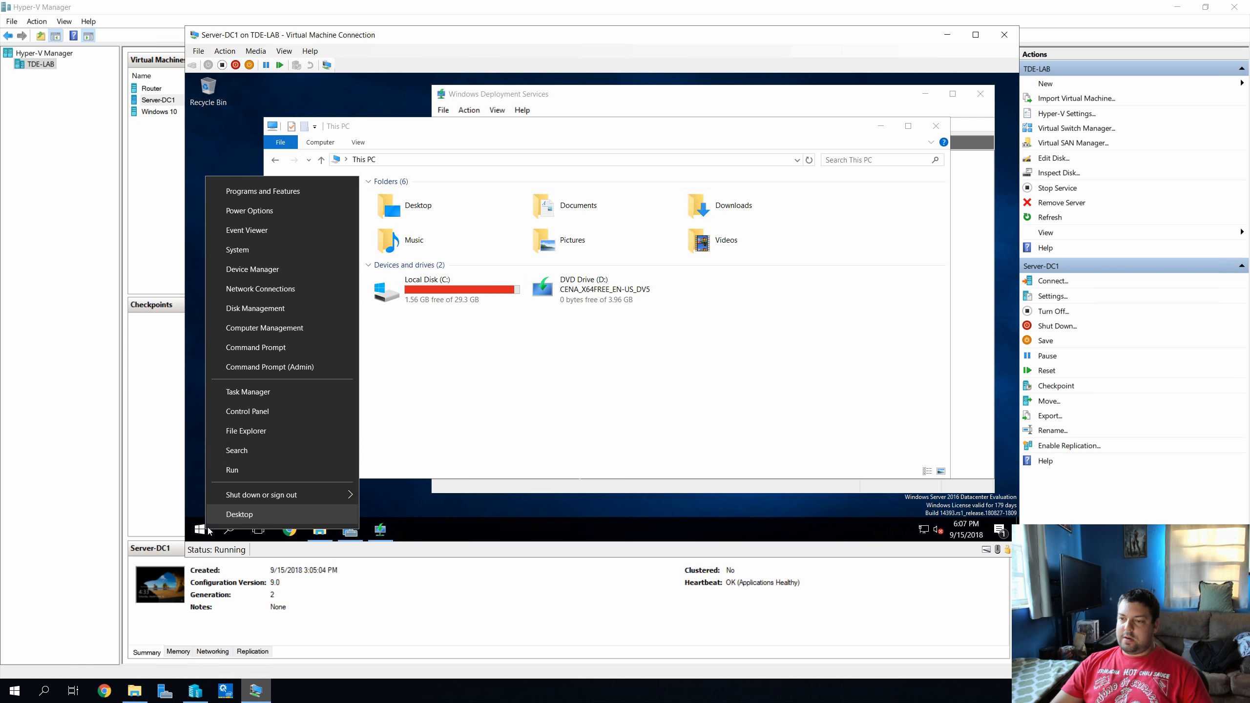
left_click(248, 309)
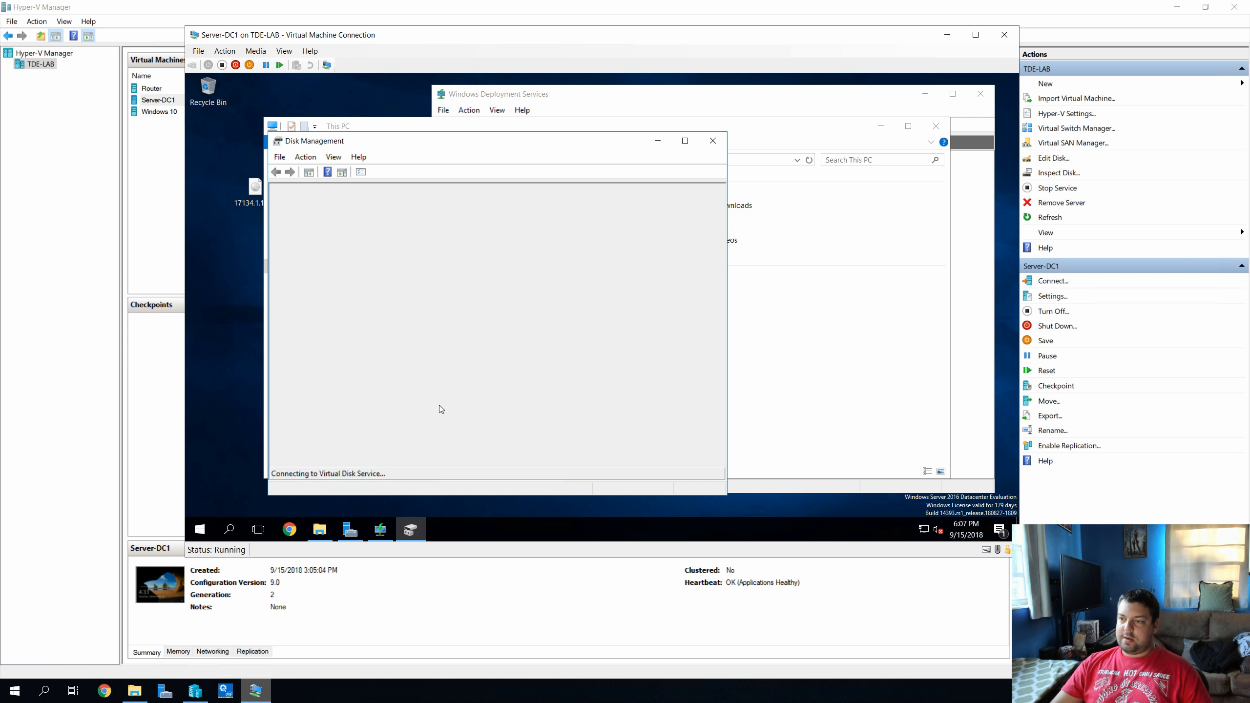
right_click(535, 373)
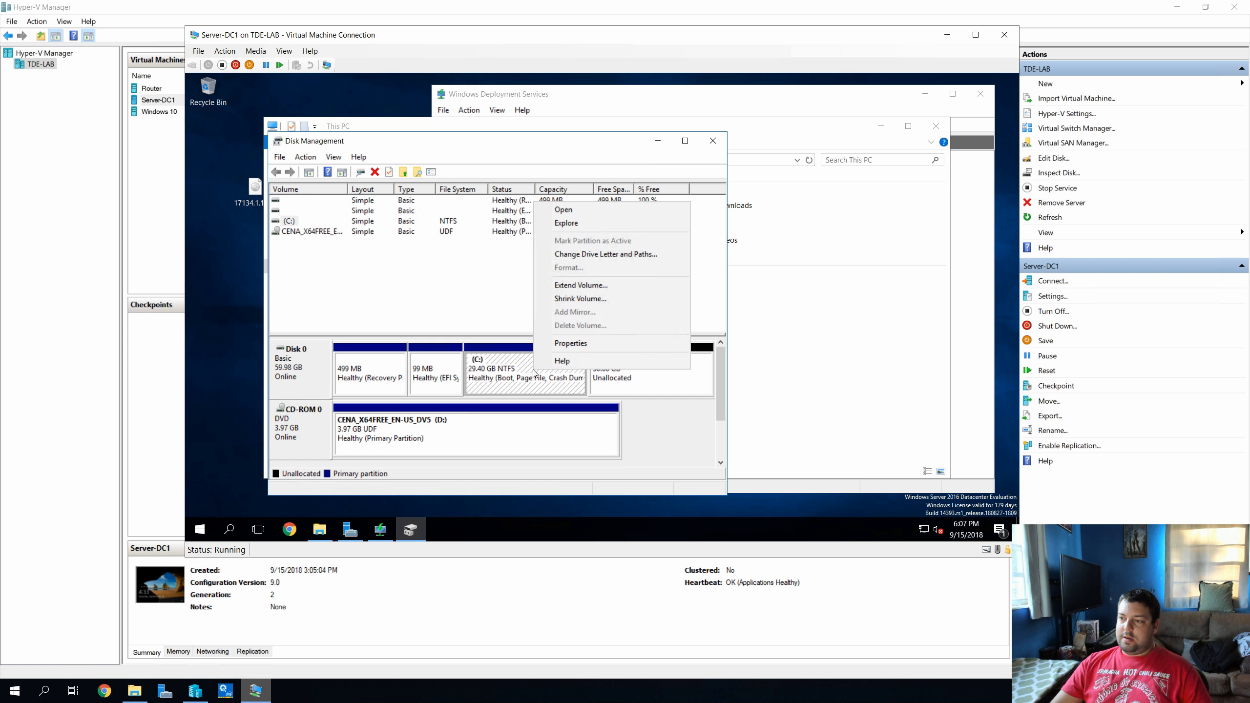
left_click(569, 288)
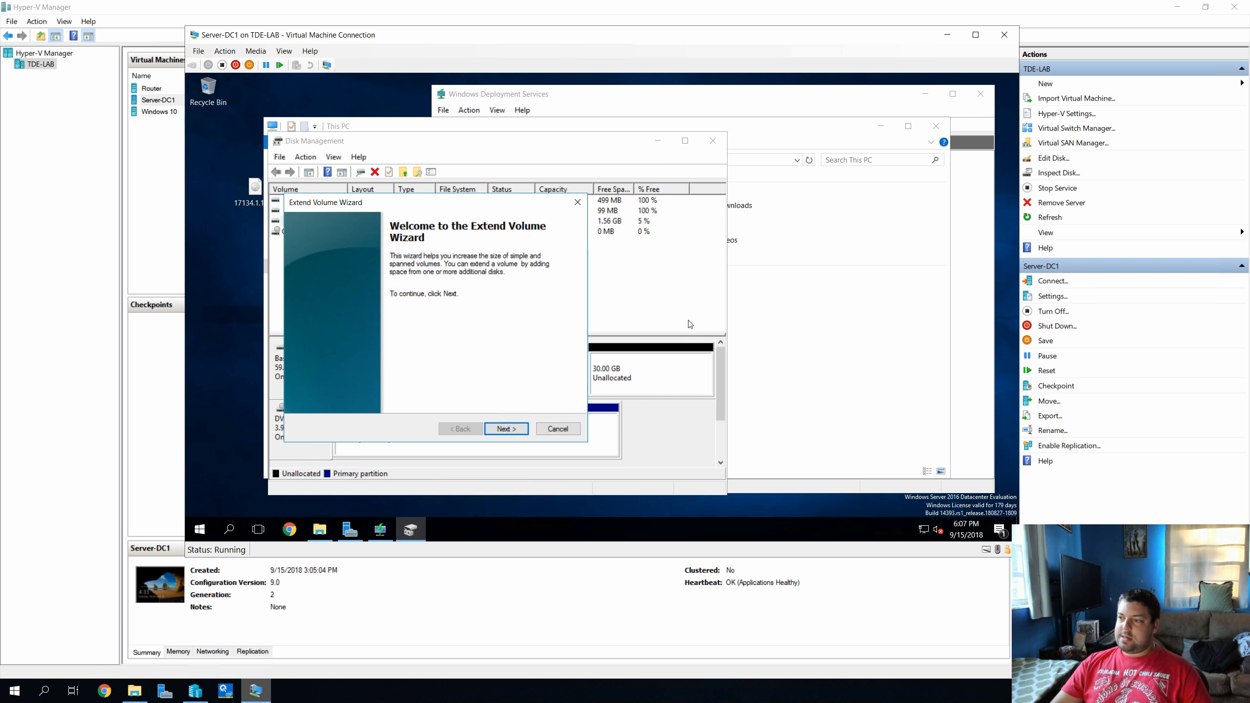
left_click(506, 428)
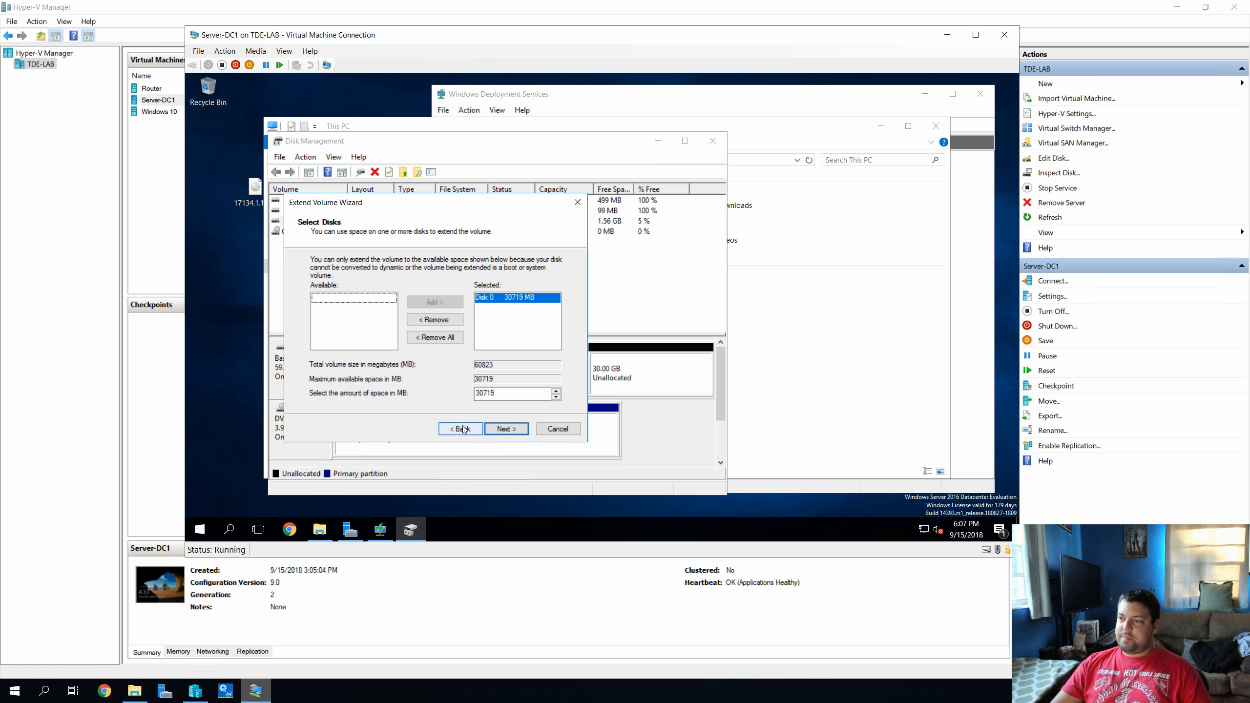
left_click(498, 430)
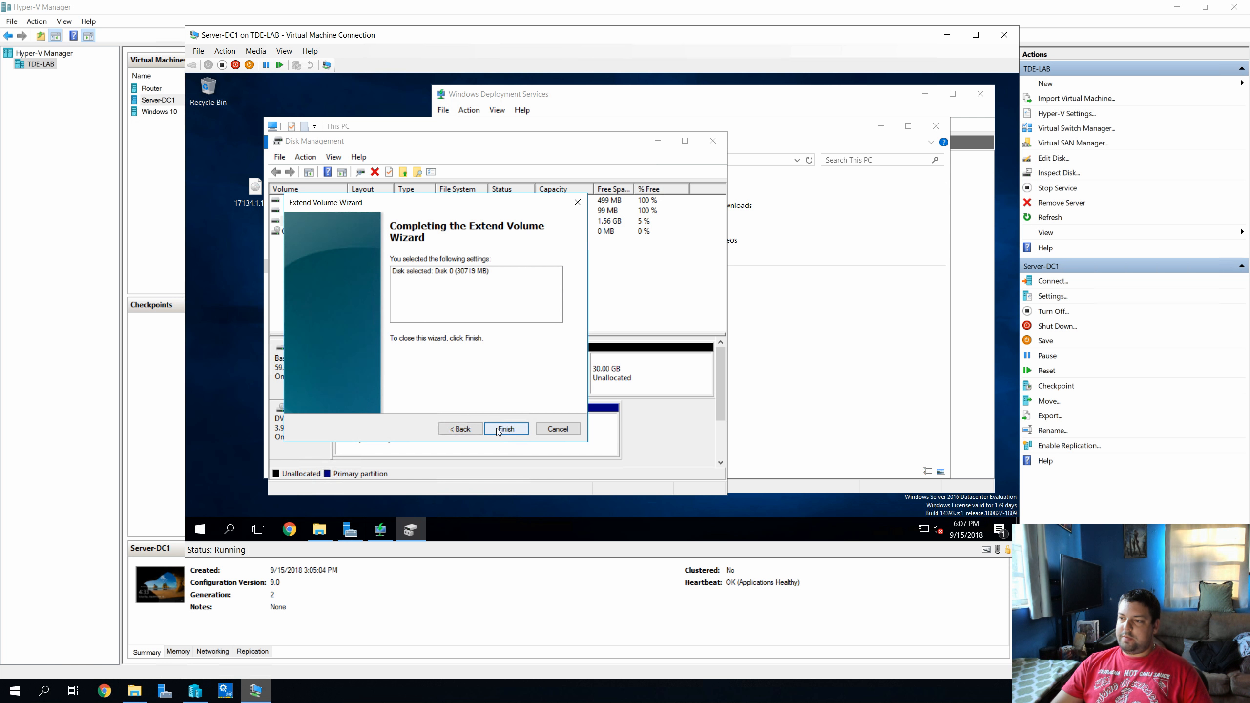
left_click(498, 430)
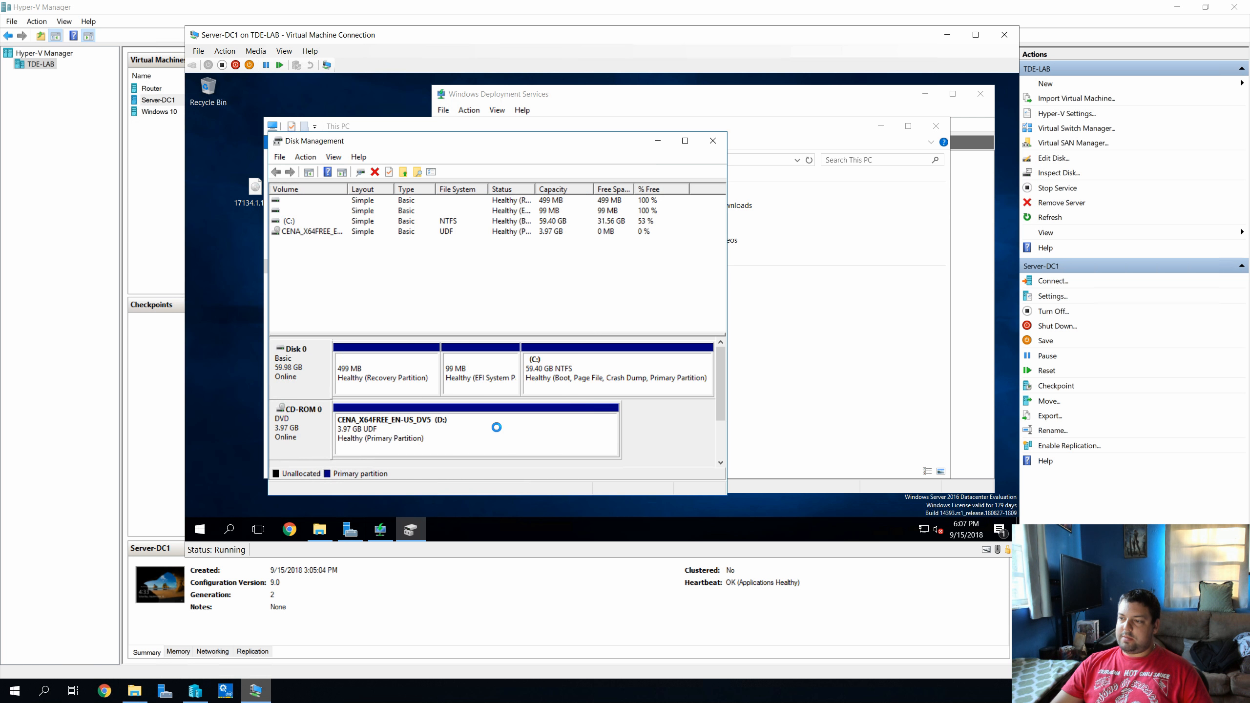
Close Disk Management, and refresh This PC to recheck the C: drive before closing File Explorer
left_click(712, 141)
left_click(811, 161)
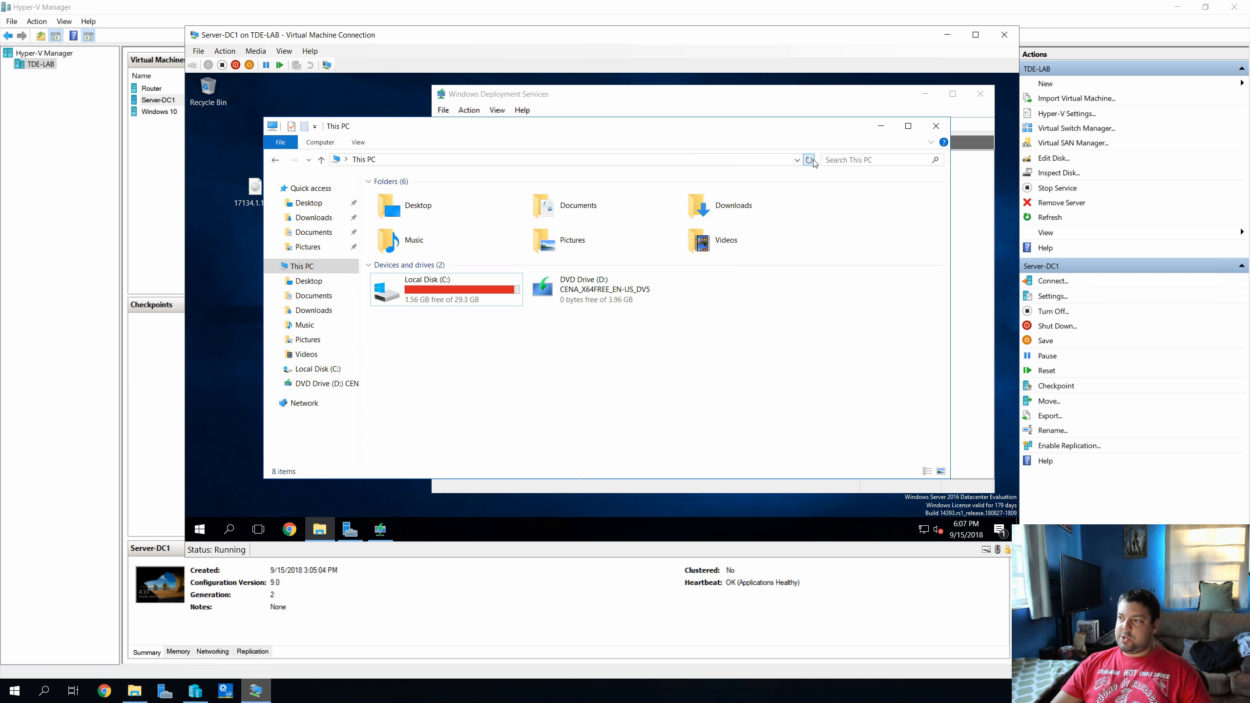
left_click(937, 126)
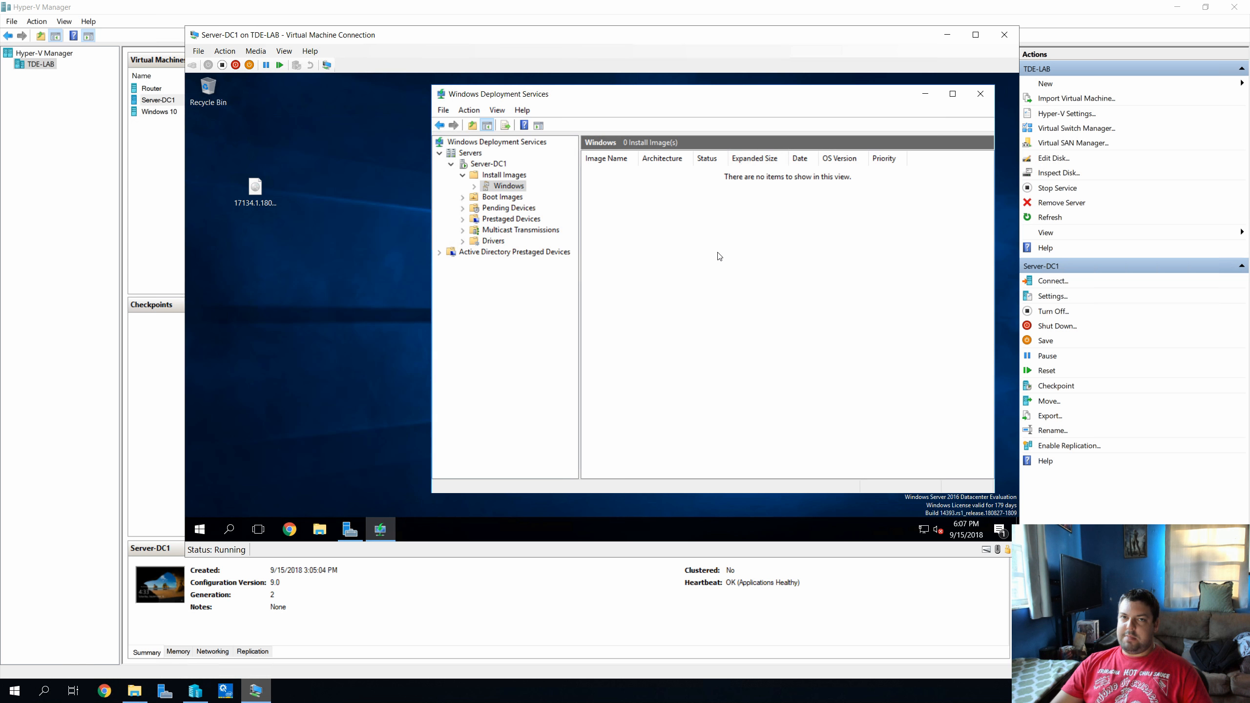
Start adding an install image to the Windows image group, choosing install.wim from the DVD drive's sources folder
right_click(658, 245)
left_click(672, 250)
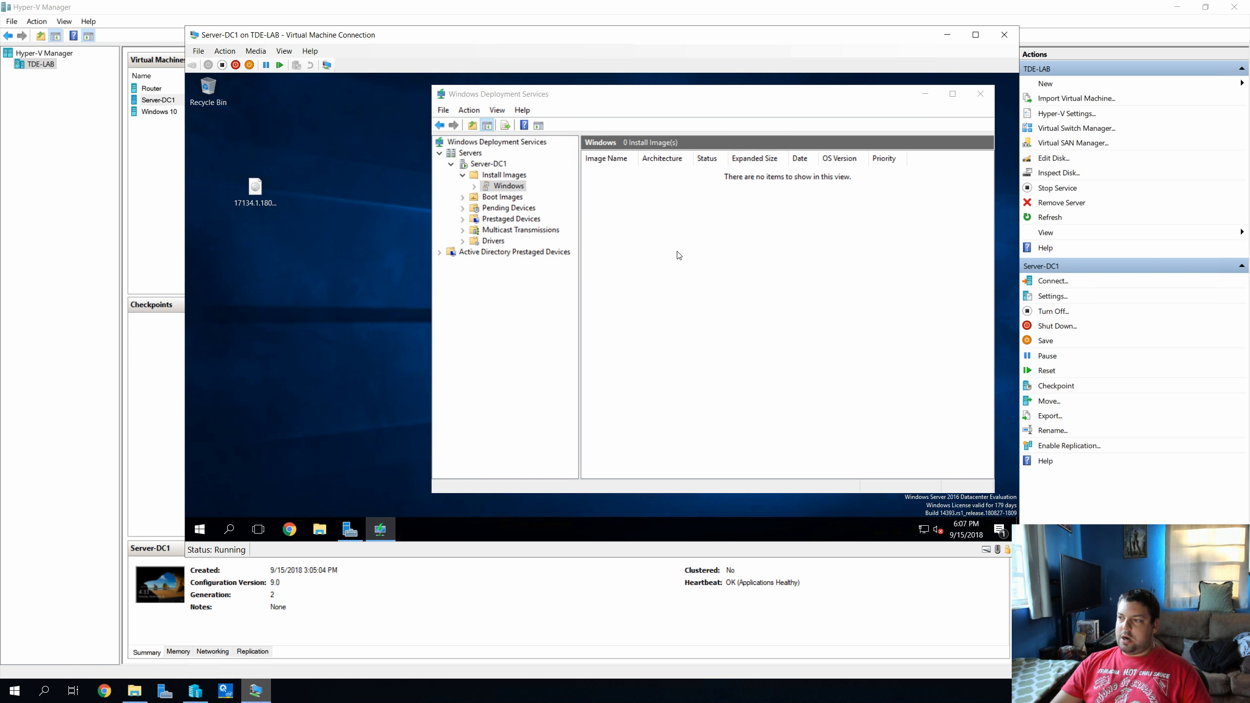
left_click(707, 259)
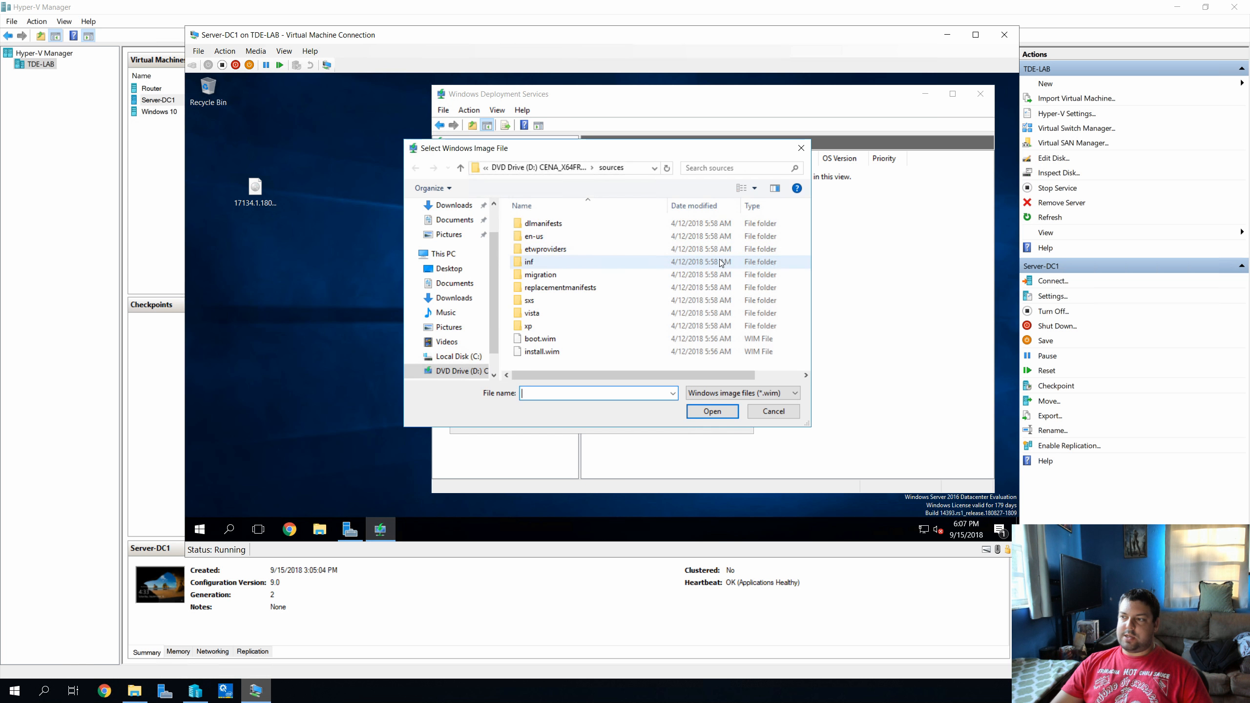
left_click(542, 351)
left_click(712, 410)
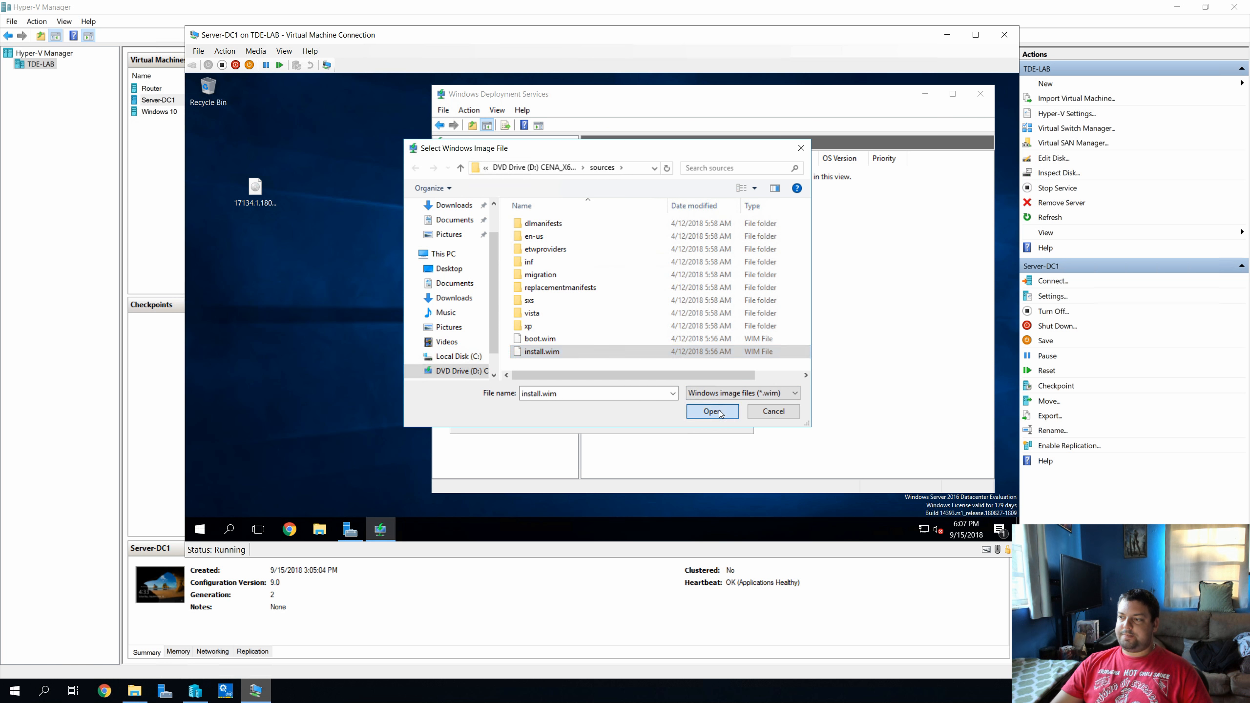
Add the Windows 10 Enterprise Evaluation image with its default name and description, and select it in the install image list
left_click(670, 422)
left_click(670, 422)
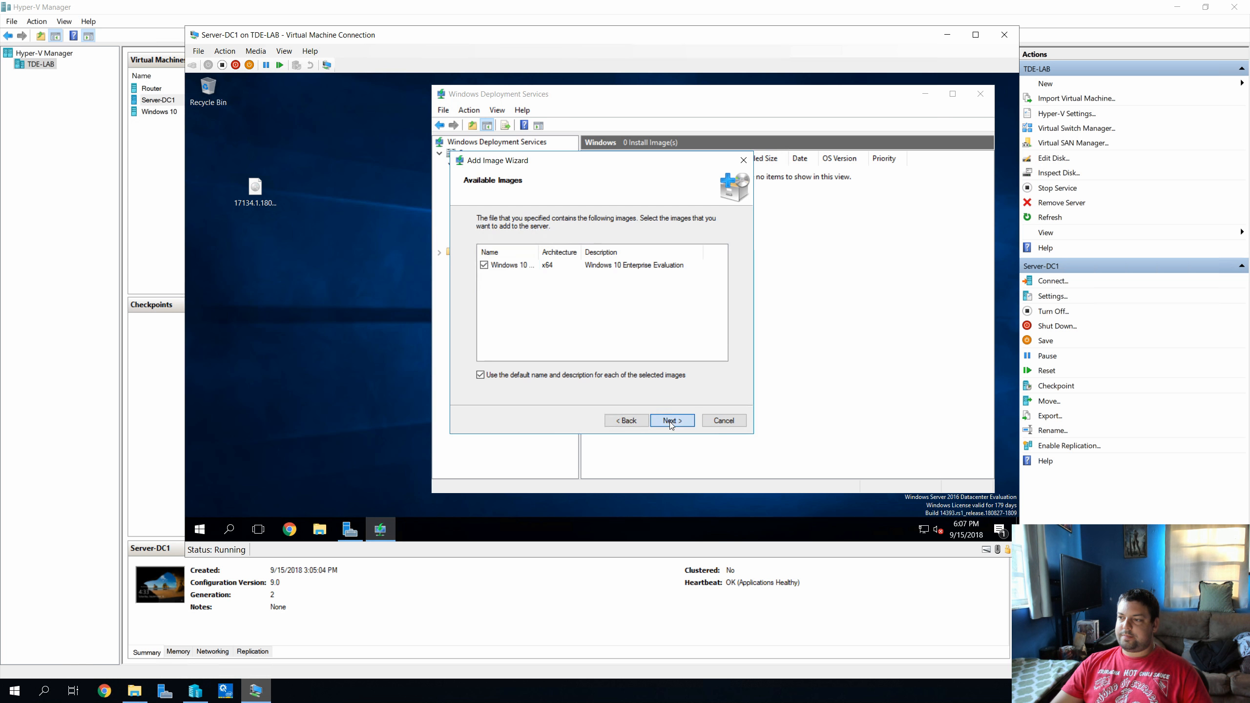
left_click(670, 422)
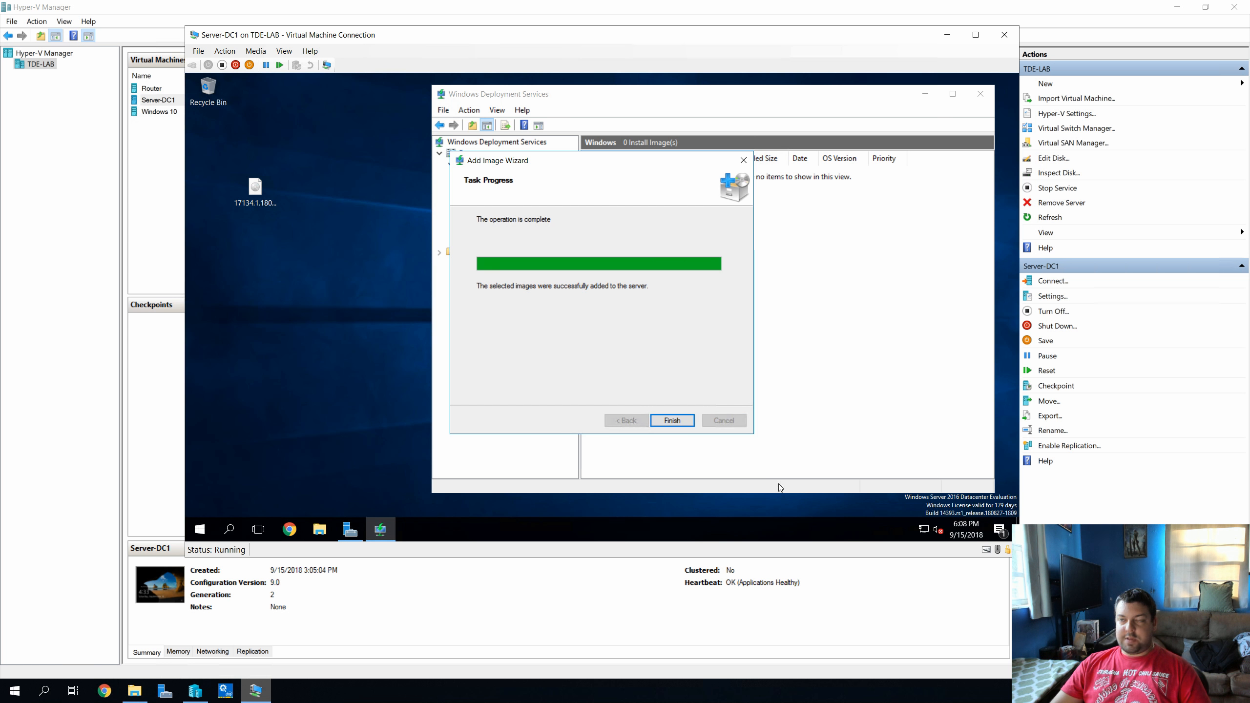
left_click(672, 420)
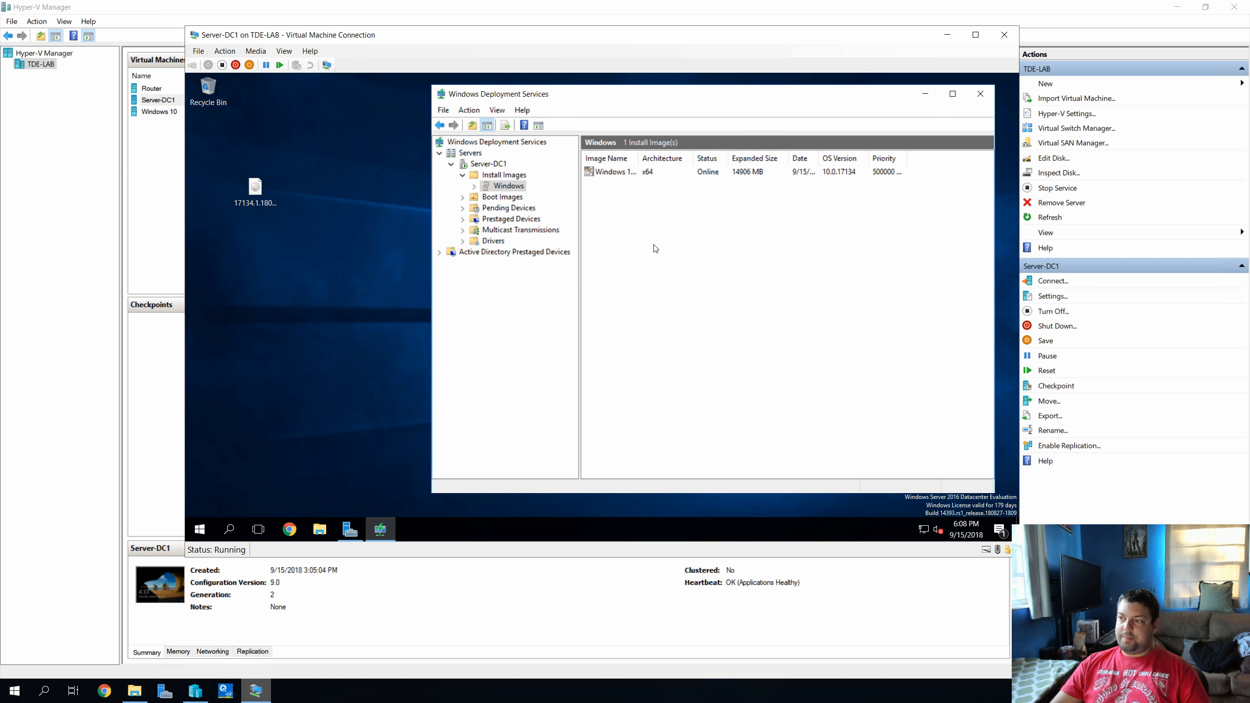
left_click(668, 173)
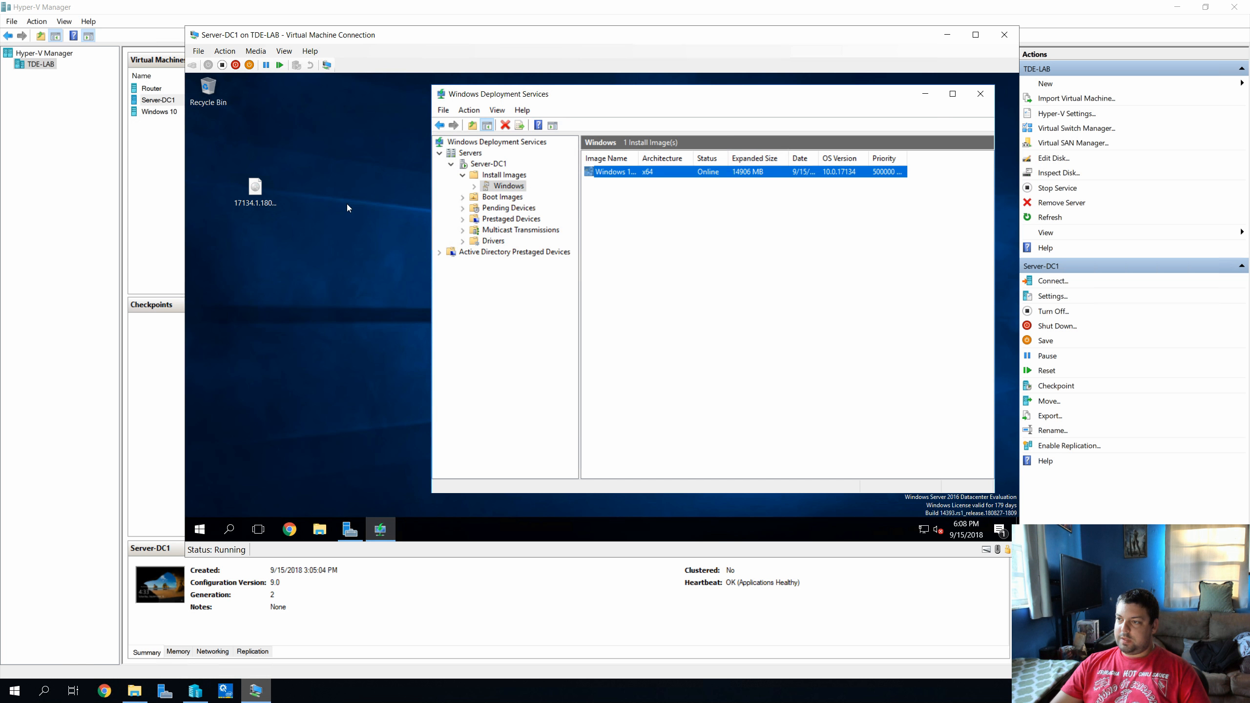
Open This PC in File Explorer on Server-DC1 and eject the mounted Windows 10 image from DVD Drive (D:)
left_click(264, 201)
left_click(319, 529)
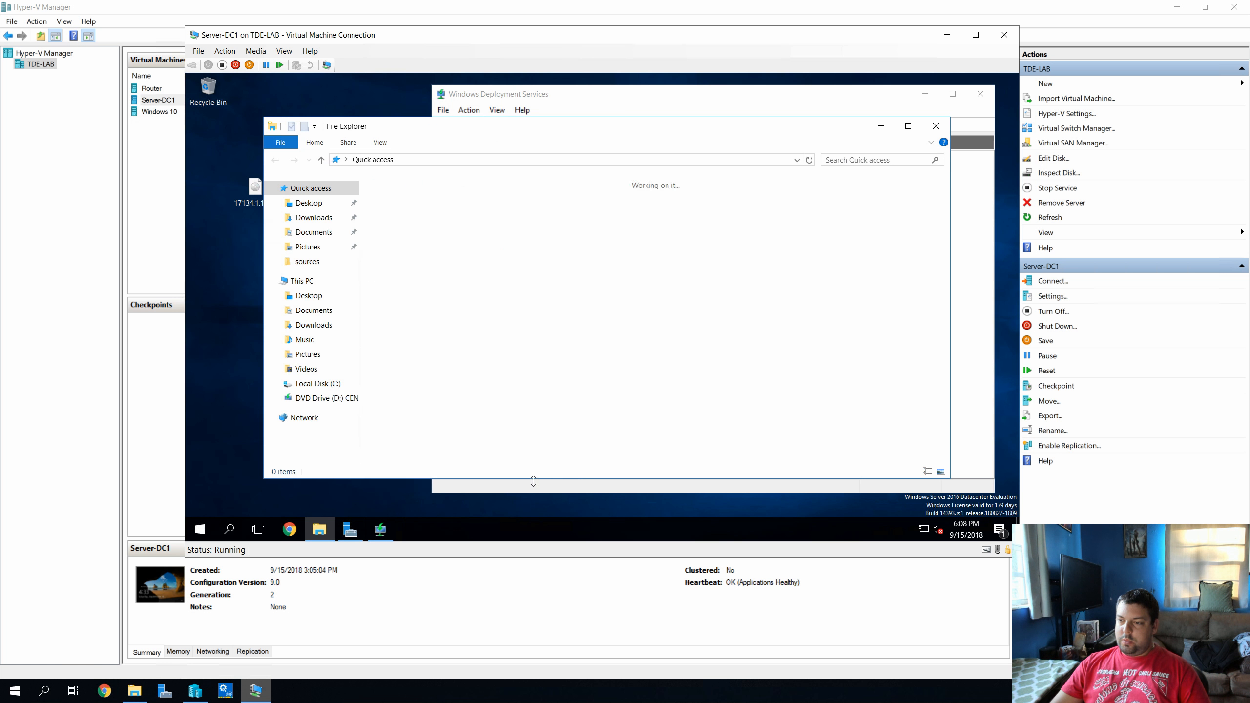
left_click(382, 536)
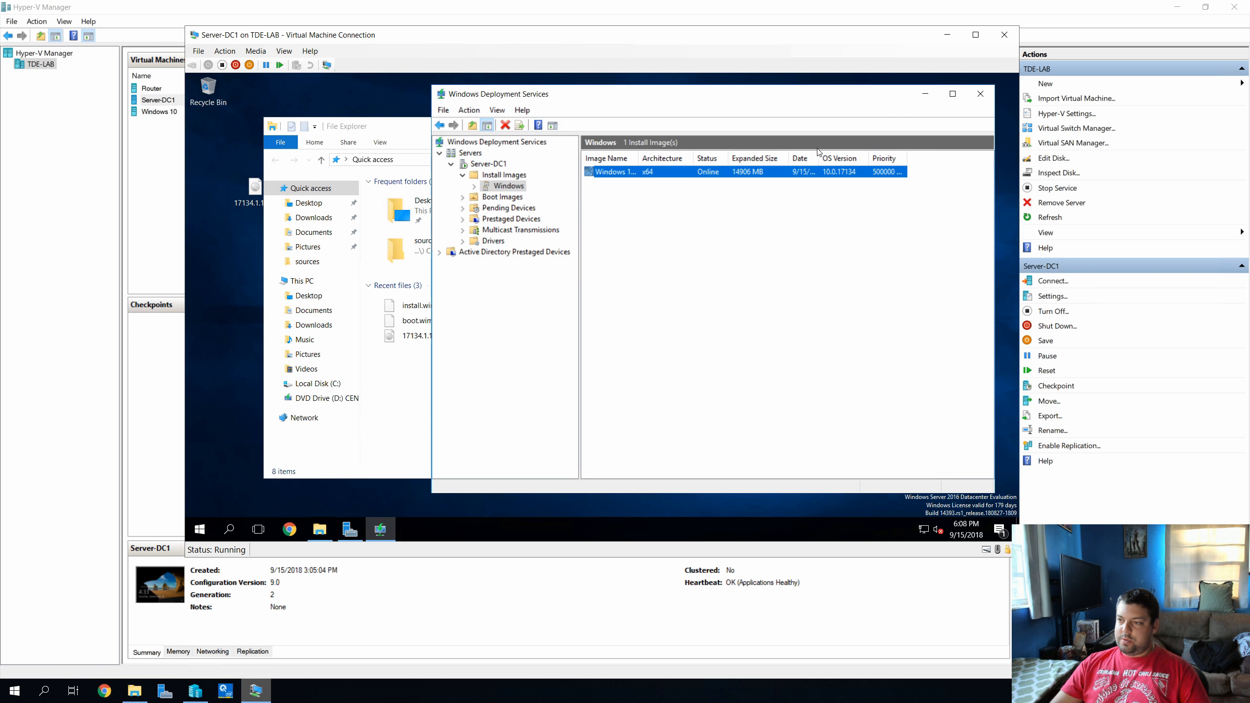
left_click(399, 405)
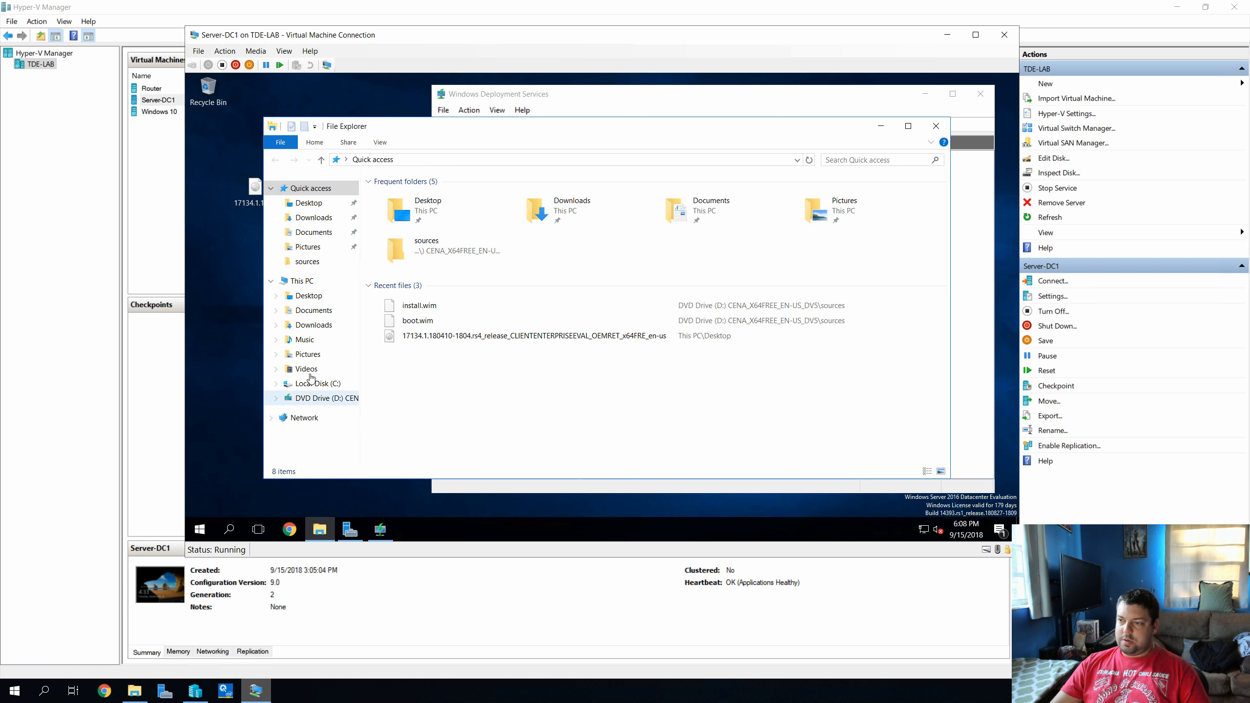
left_click(302, 280)
right_click(585, 269)
left_click(555, 300)
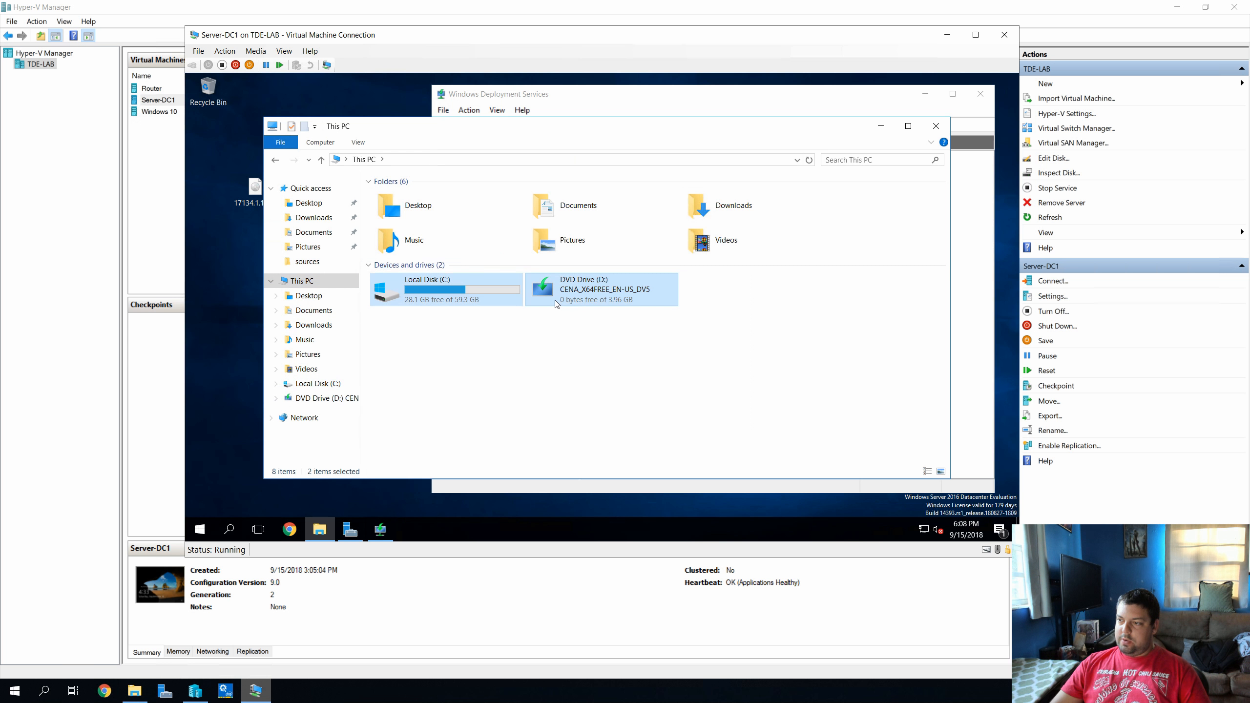
right_click(556, 303)
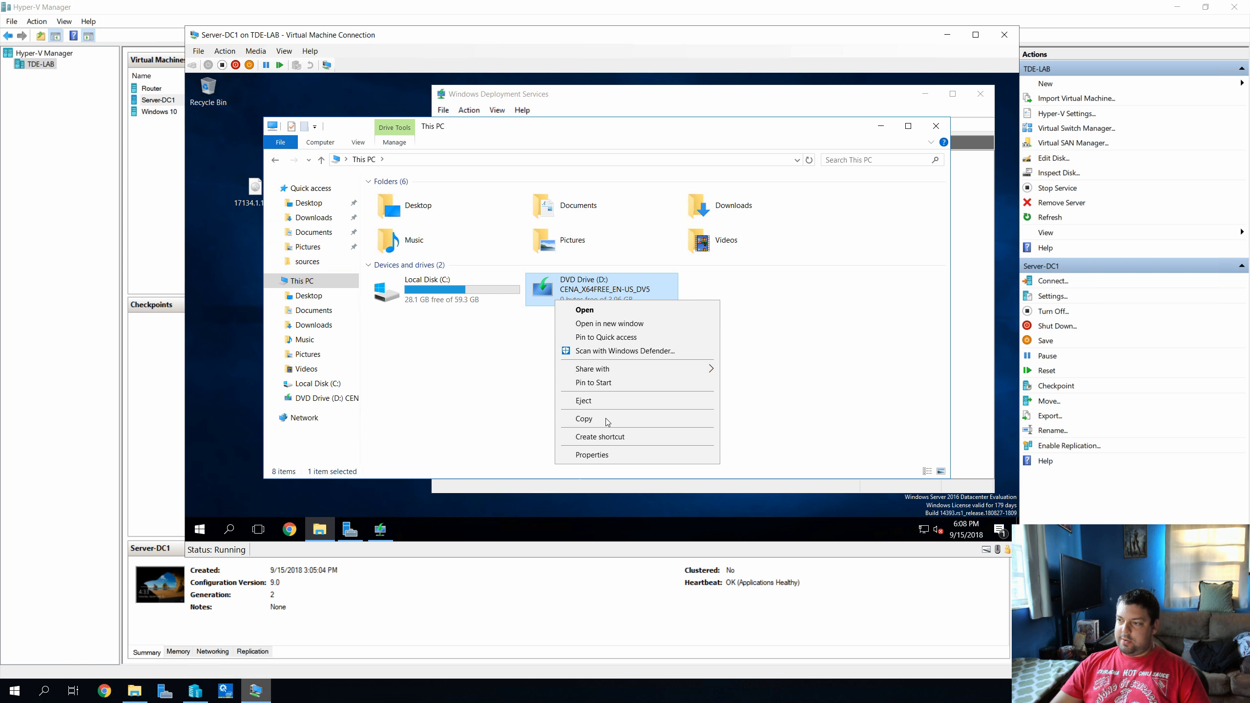
left_click(597, 401)
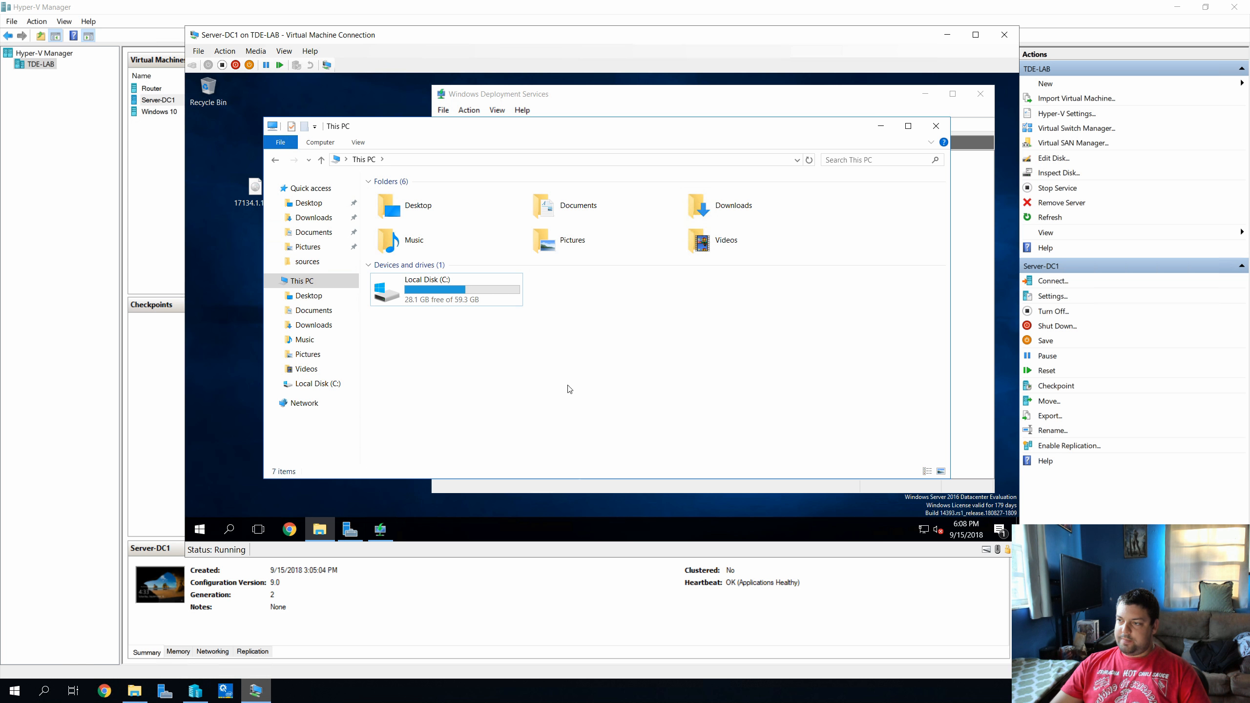
Permanently delete the 17134.1 Windows 10 Enterprise evaluation disc image from the Server-DC1 desktop and close File Explorer
left_click(253, 190)
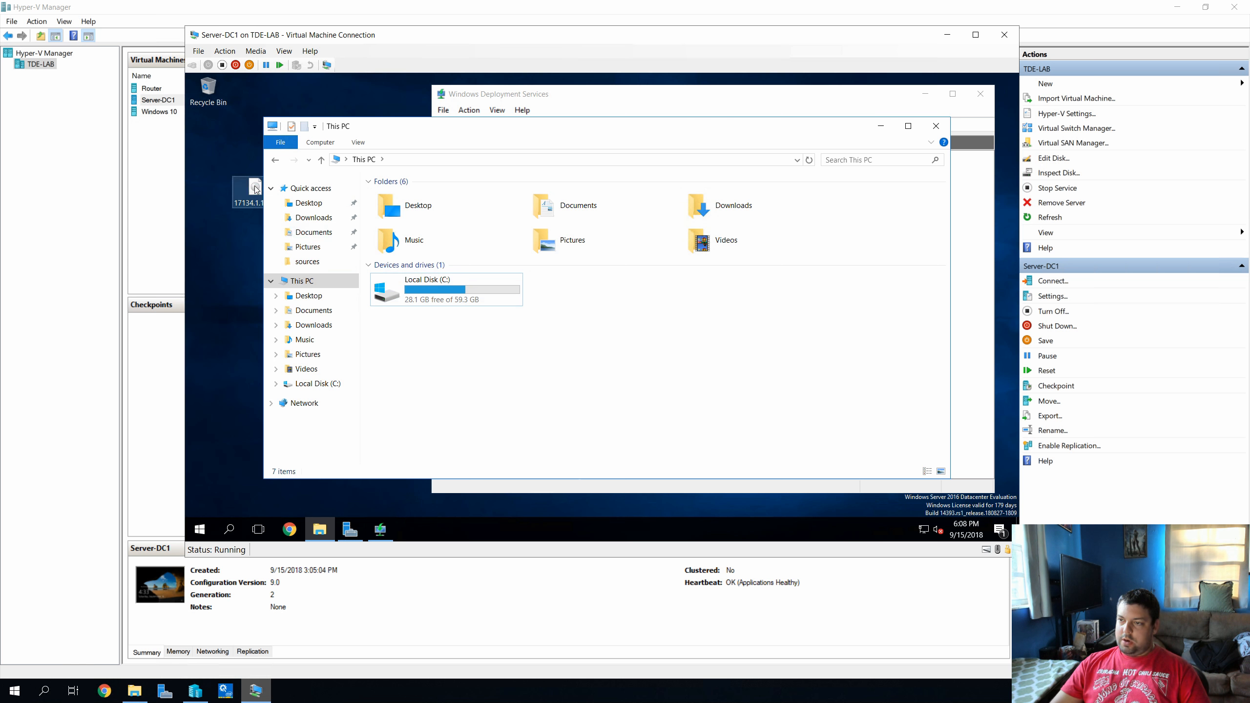
key("Delete")
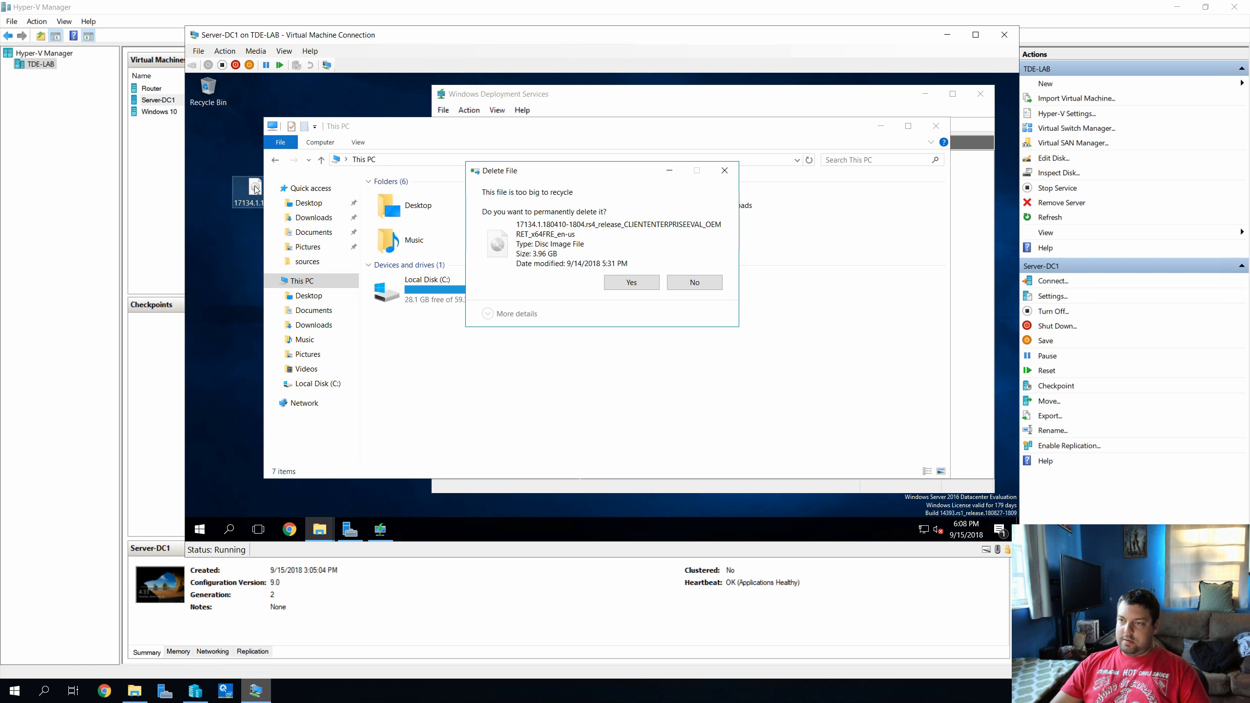
left_click(618, 289)
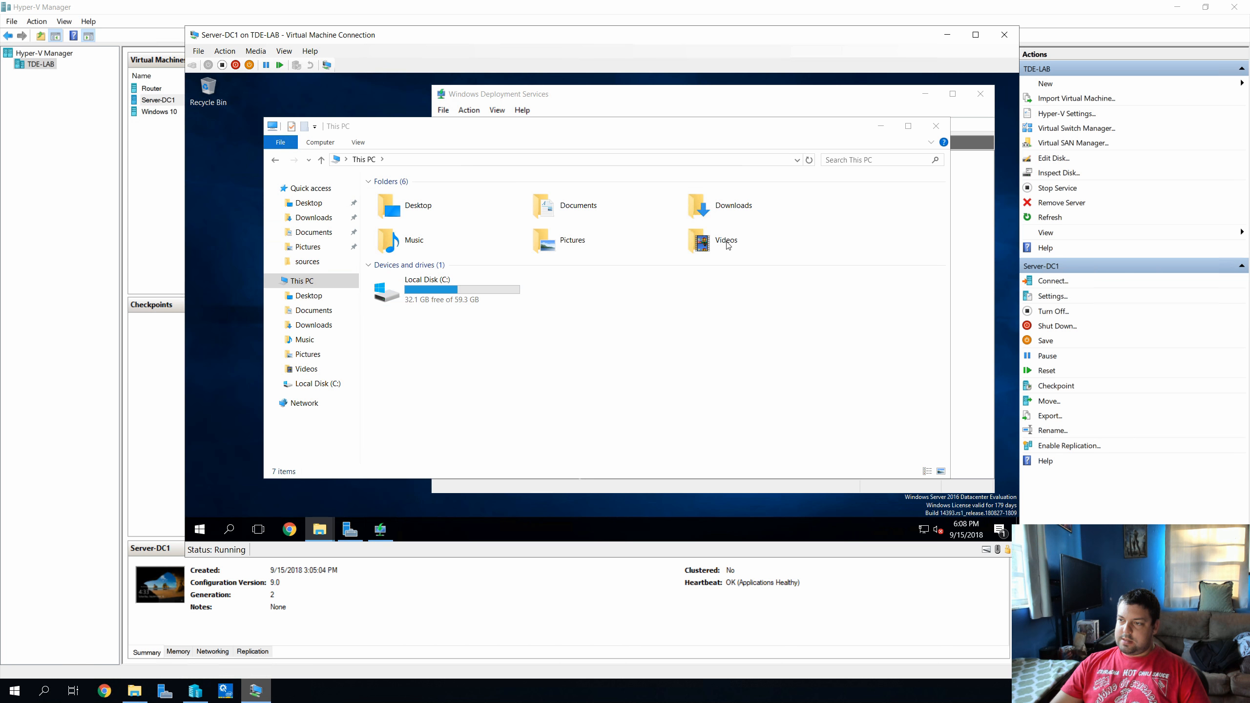
left_click(935, 126)
Start adding another install image to the Windows image group, choosing installx64.wim from the Downloads folder
right_click(673, 256)
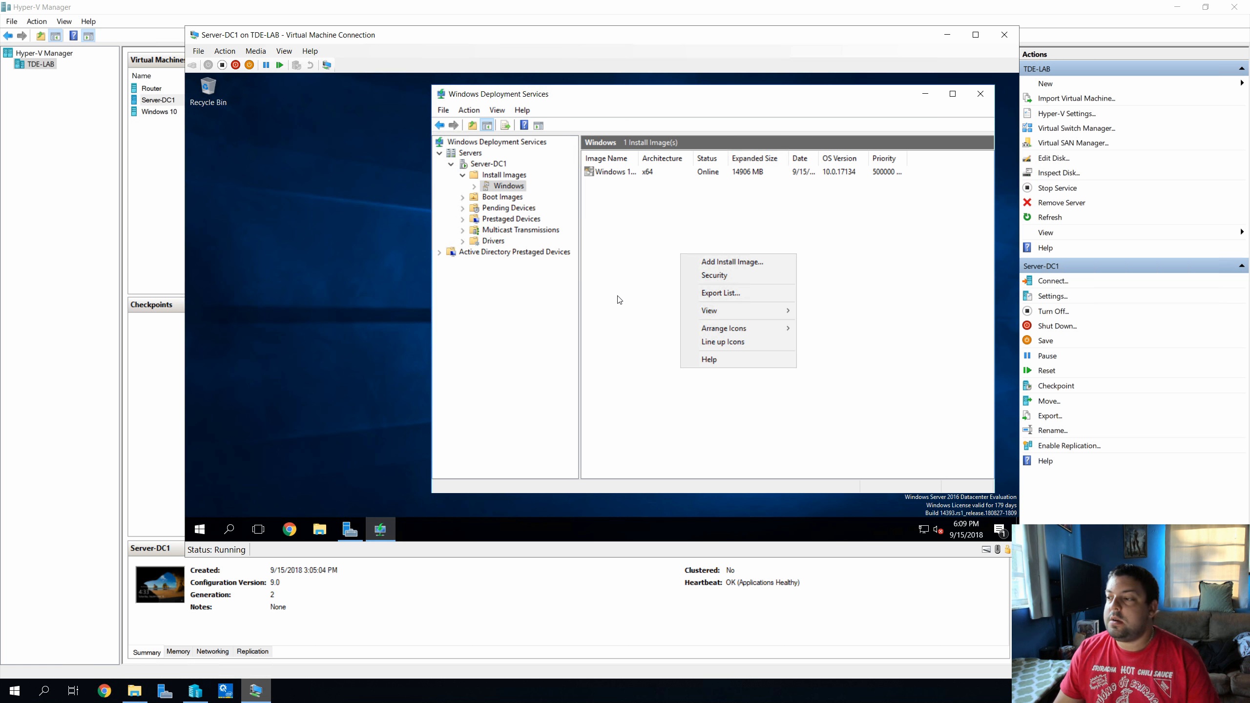
left_click(714, 265)
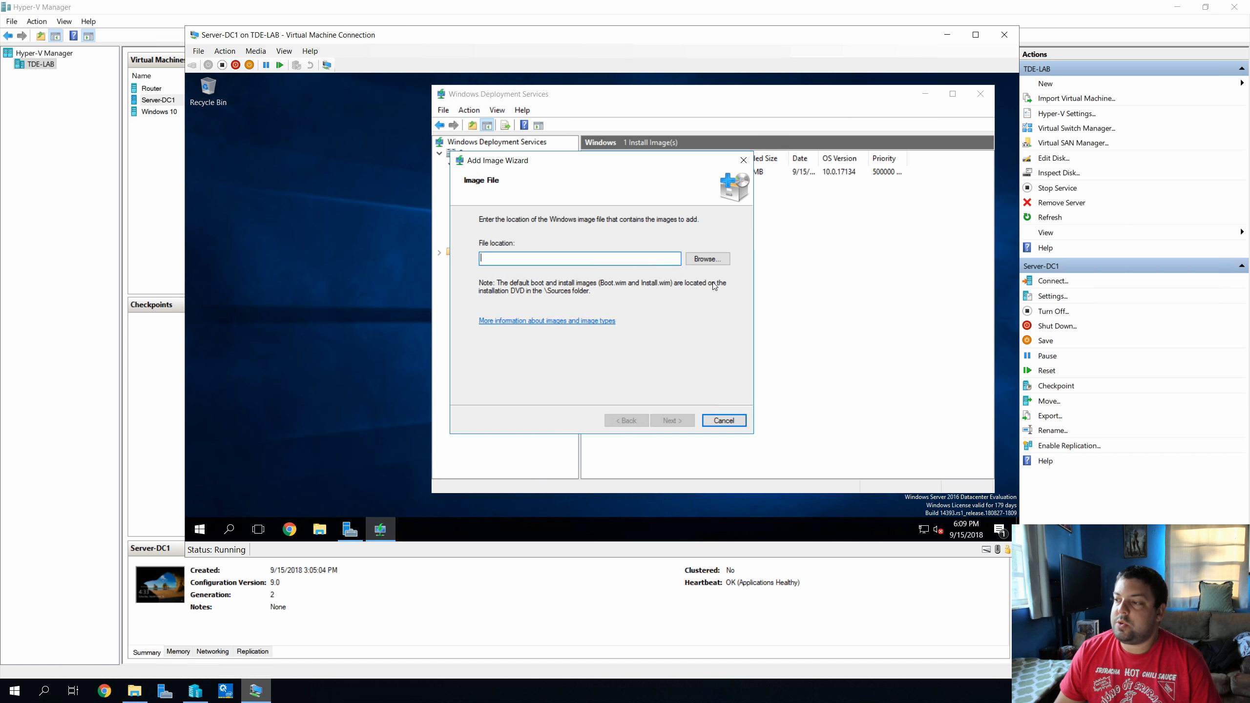
left_click(708, 261)
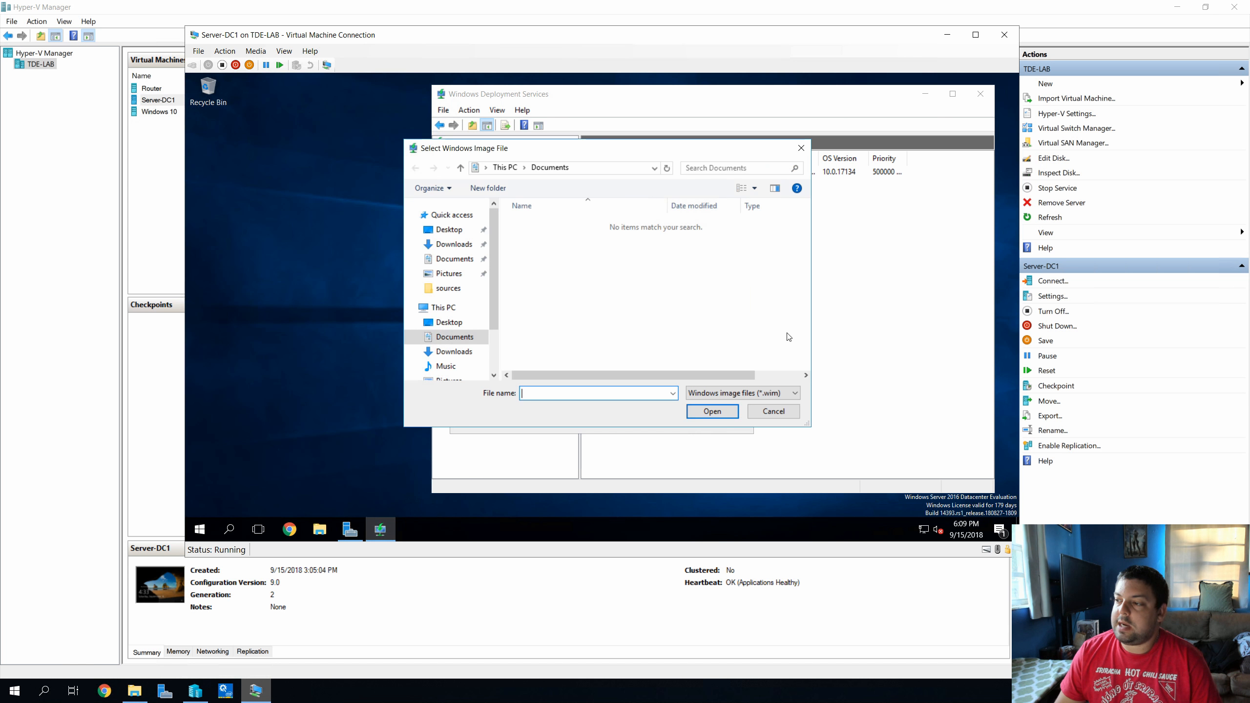
left_click(447, 246)
left_click(532, 228)
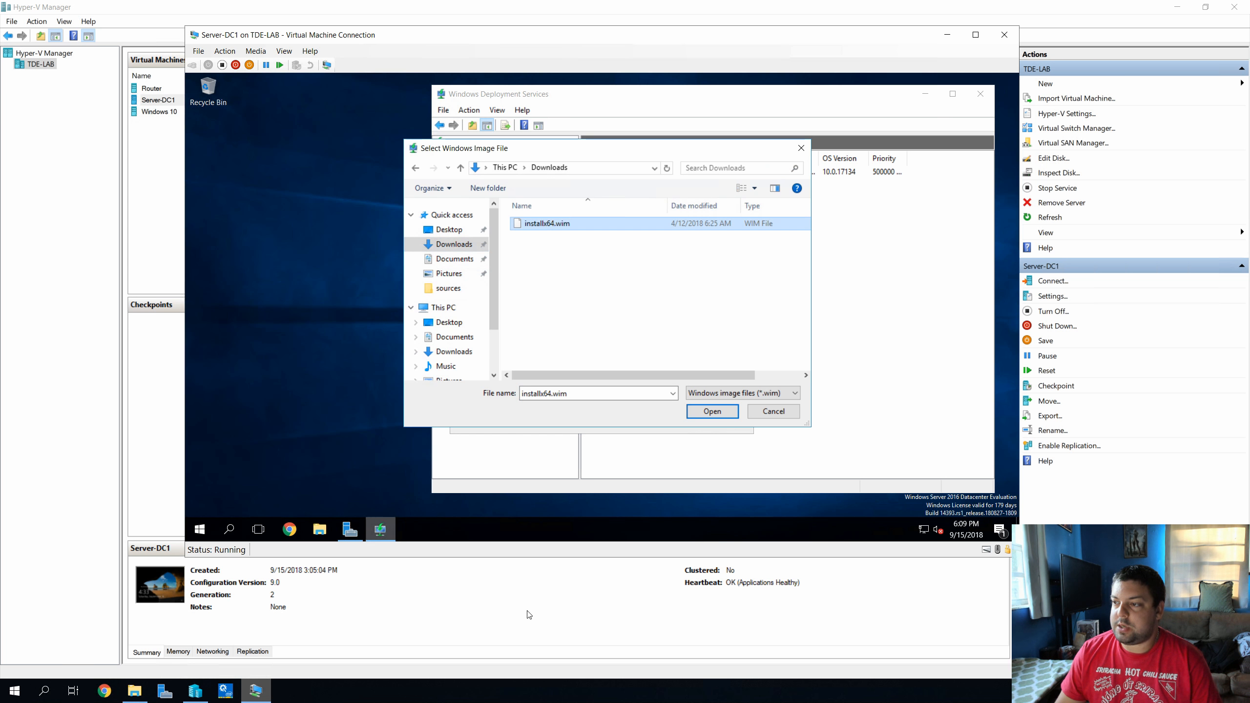
left_click(708, 412)
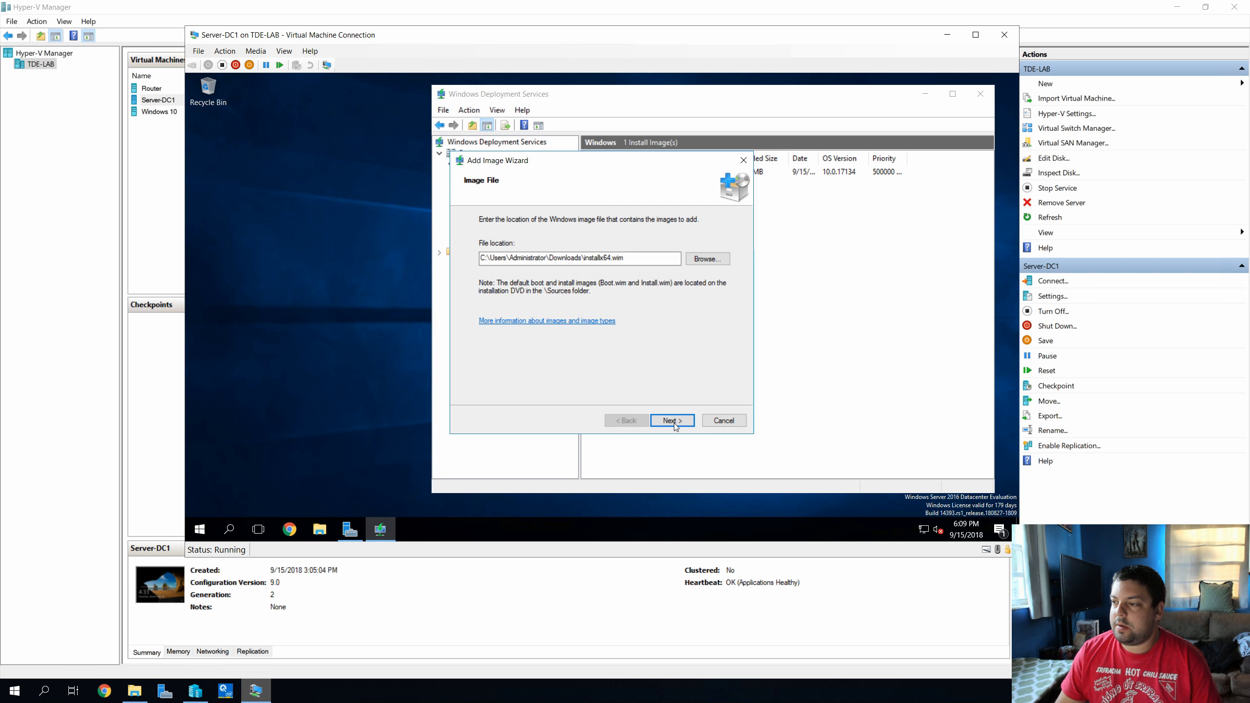
left_click(674, 422)
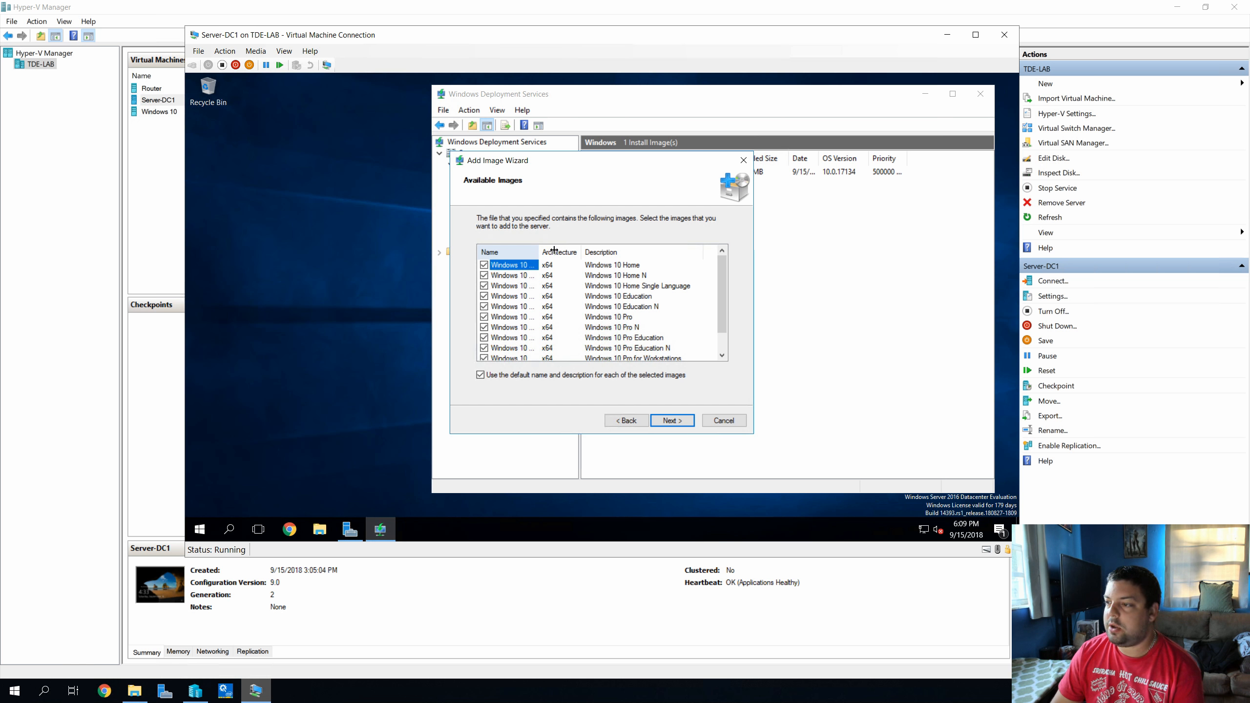
Widen the Name column of the available images and examine which Windows 10 editions the file contains
left_click_drag(554, 250, 573, 251)
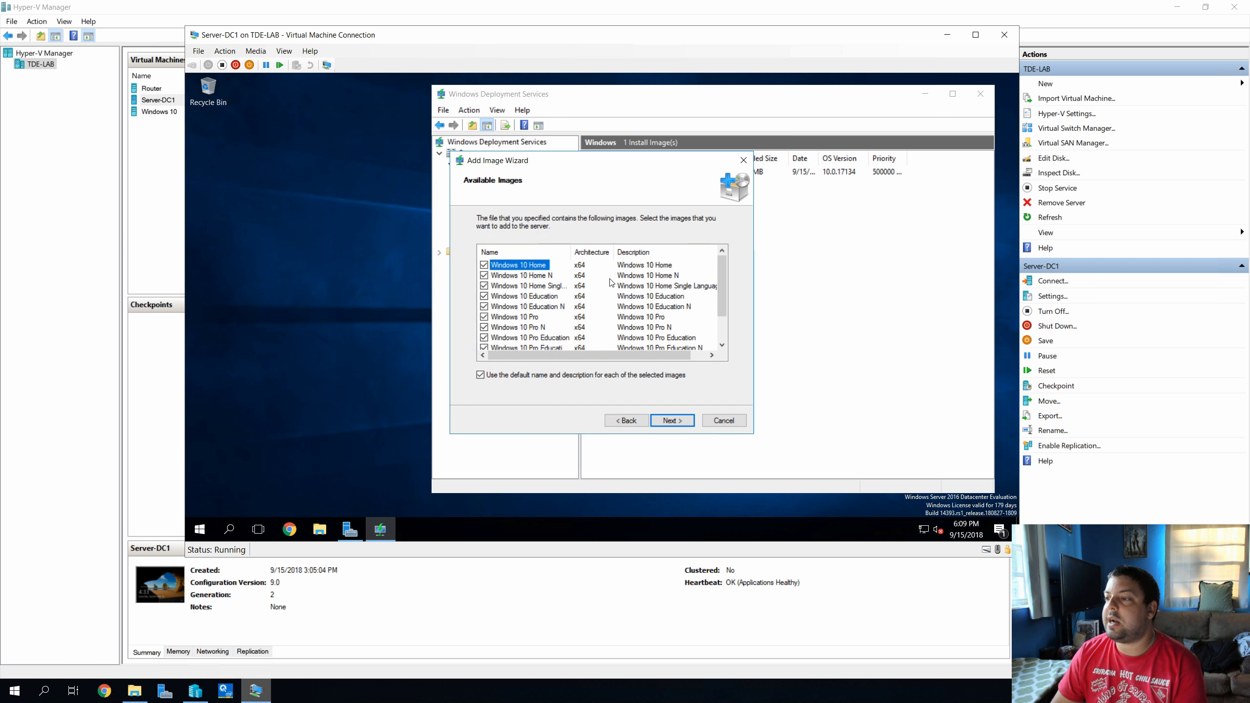
scroll(611, 283, "down", 1)
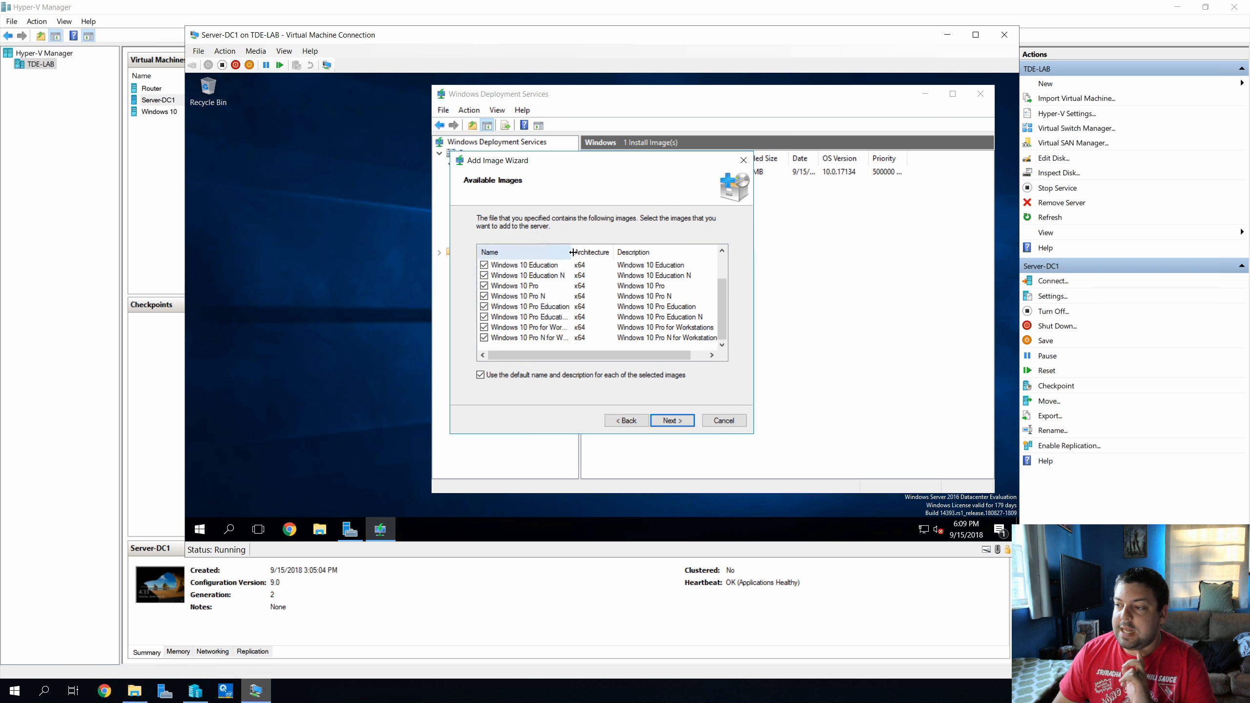
left_click_drag(586, 250, 600, 251)
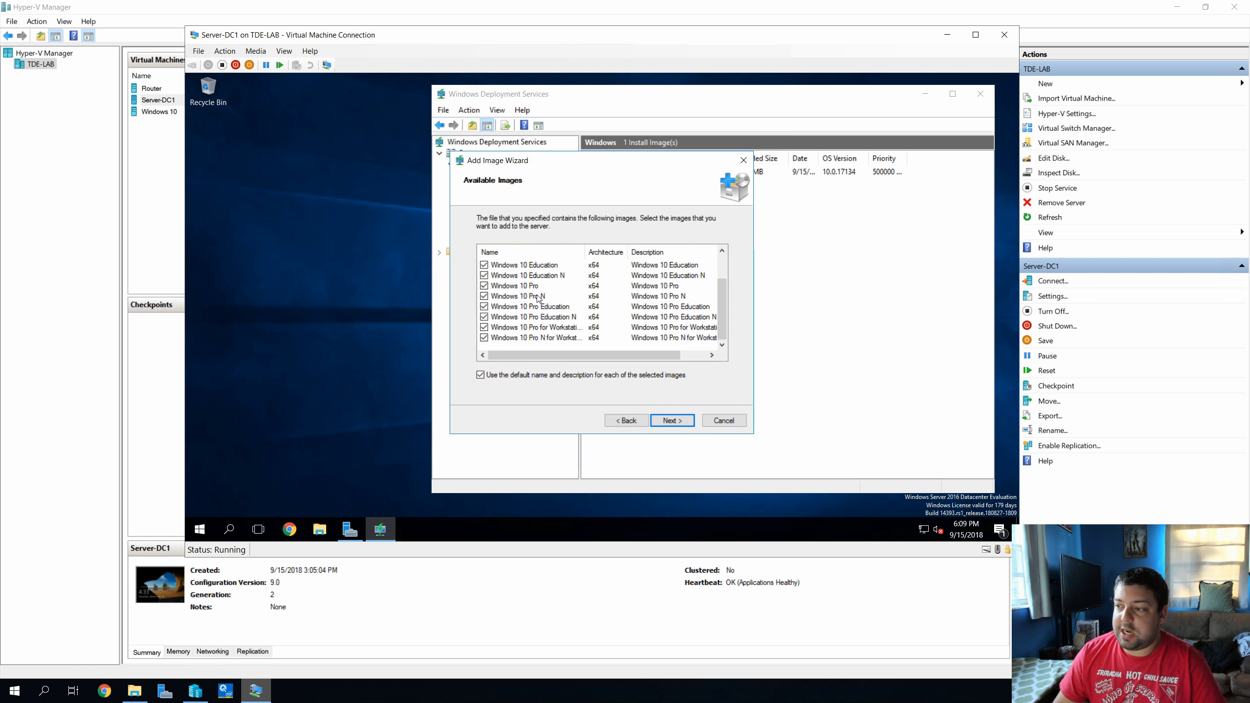
scroll(570, 331, "up", 1)
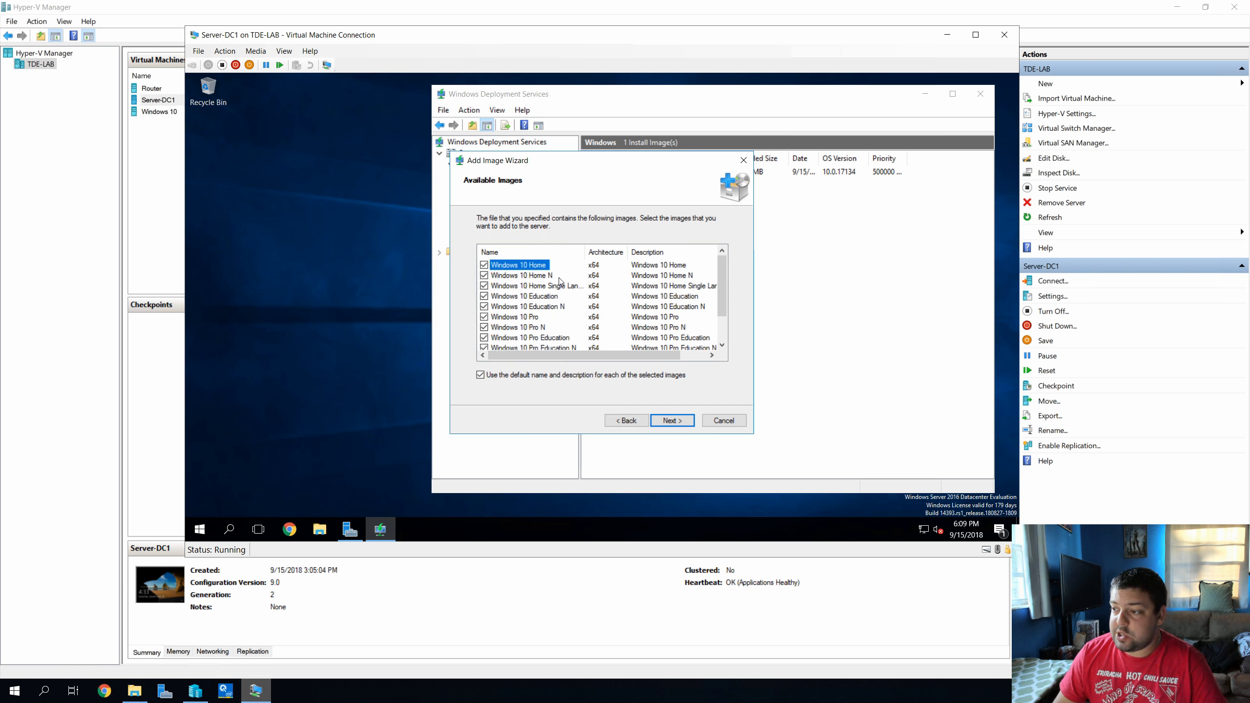
scroll(579, 337, "down", 1)
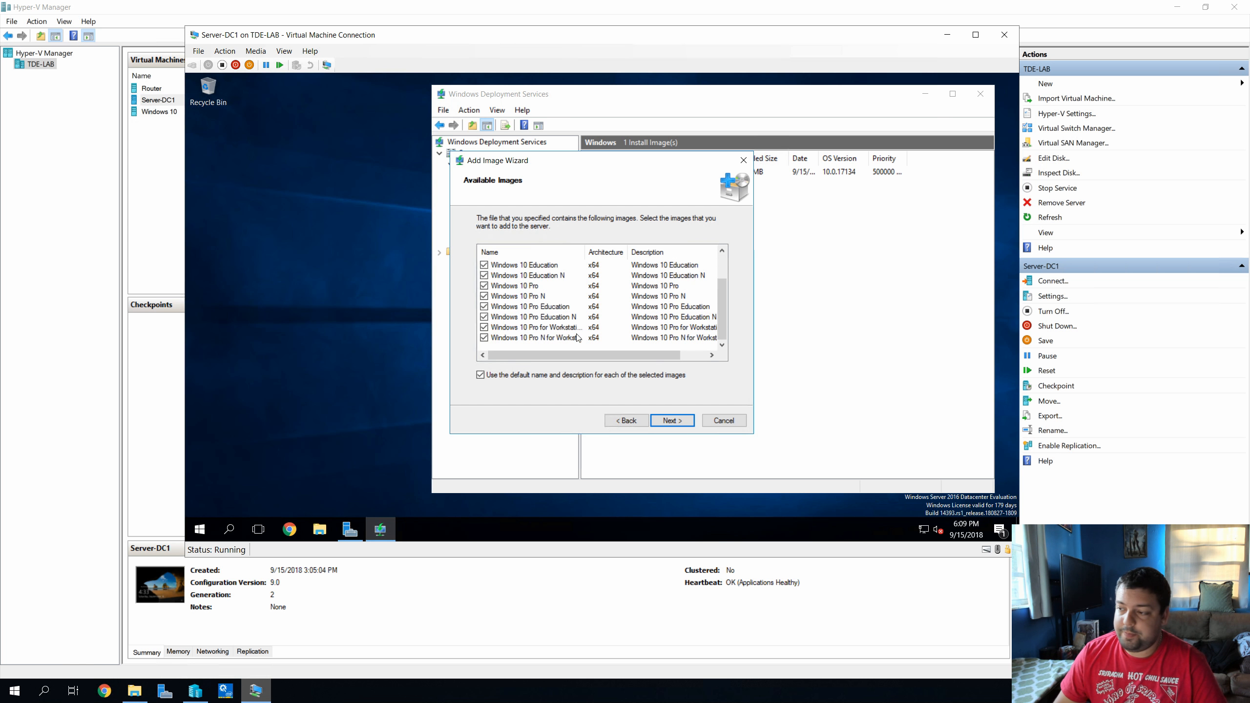
left_click(503, 377)
Deselect every available edition except Windows 10 Pro, keeping the default name and description option enabled
scroll(560, 323, "up", 1)
left_click(484, 265)
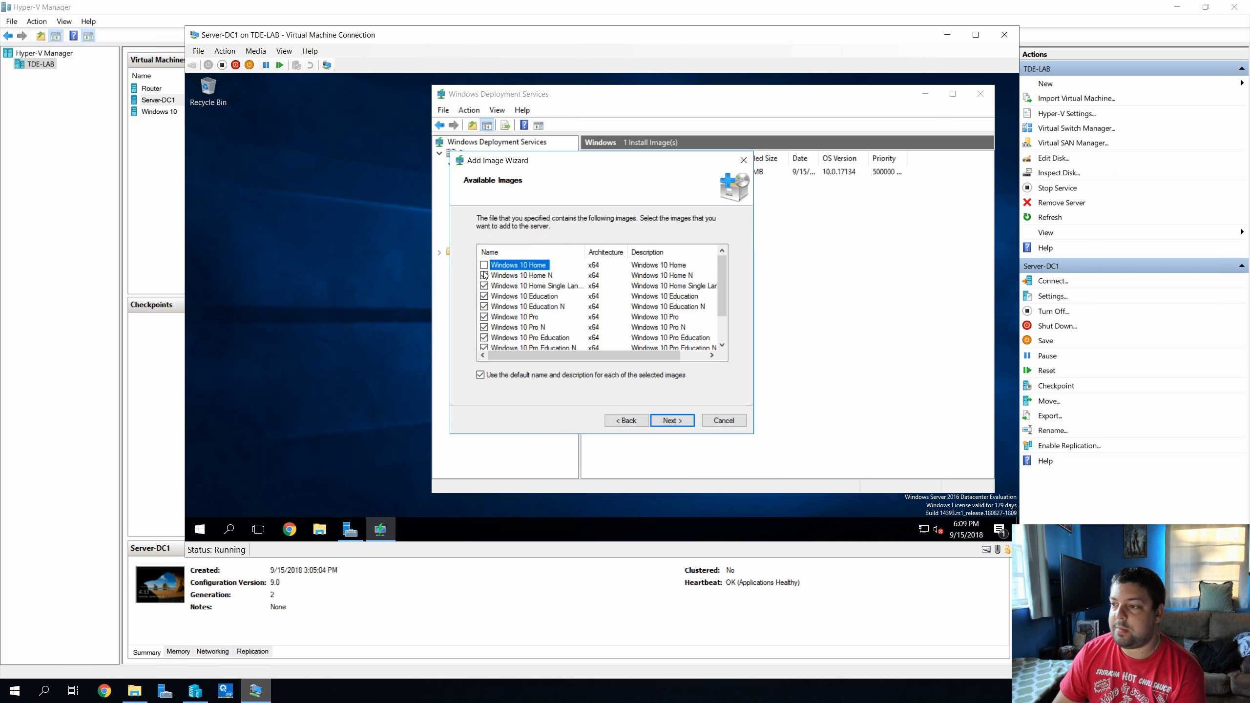
left_click(485, 276)
left_click(485, 286)
left_click(484, 296)
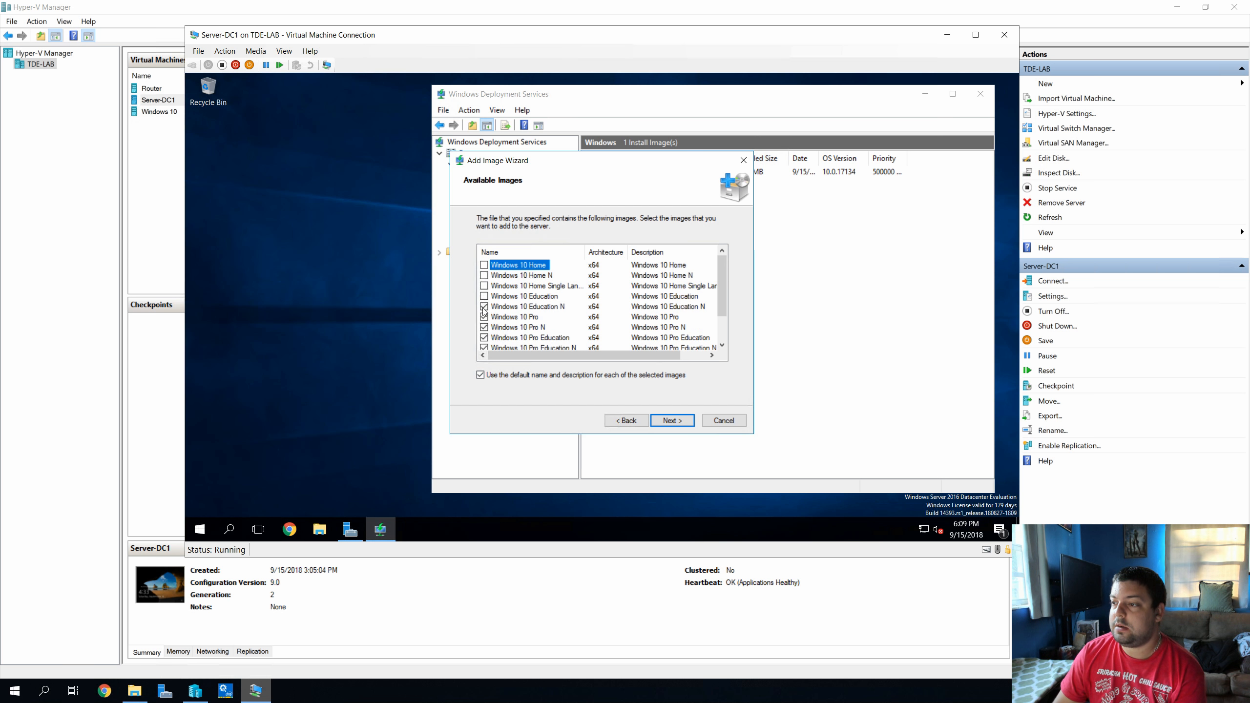
left_click(485, 307)
left_click(484, 317)
left_click(484, 327)
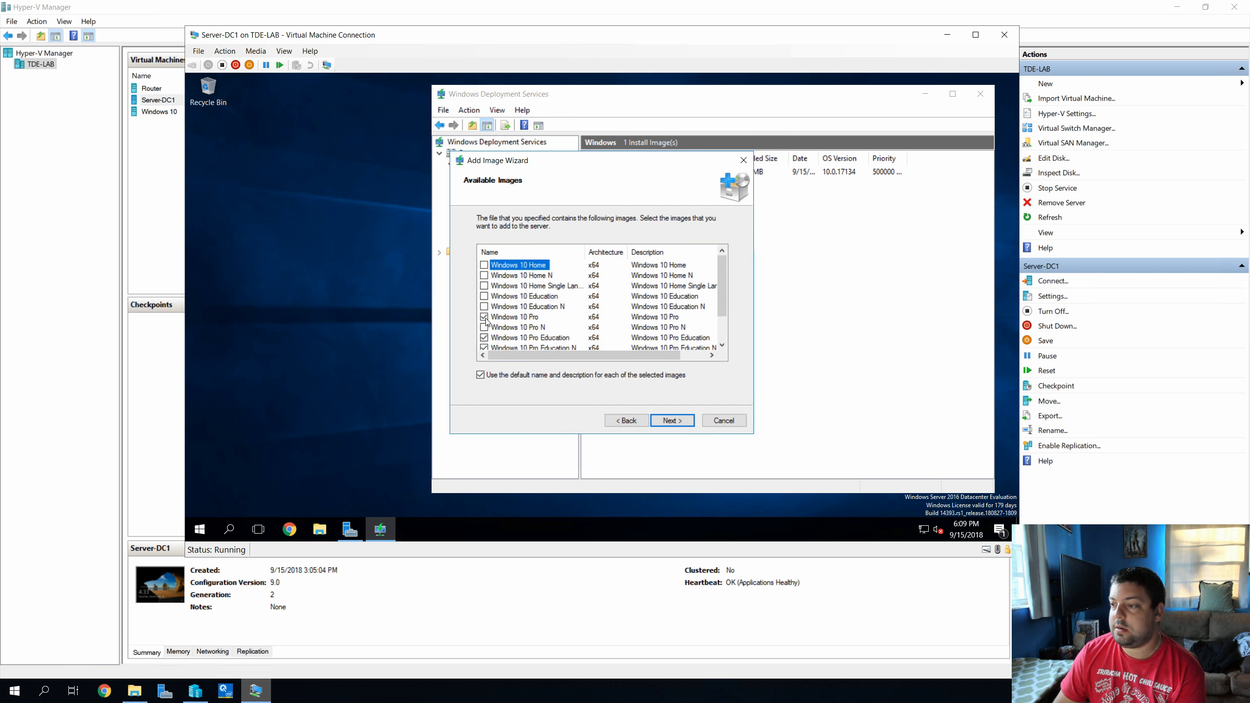
left_click(485, 317)
scroll(488, 323, "down", 1)
left_click(484, 337)
left_click(484, 327)
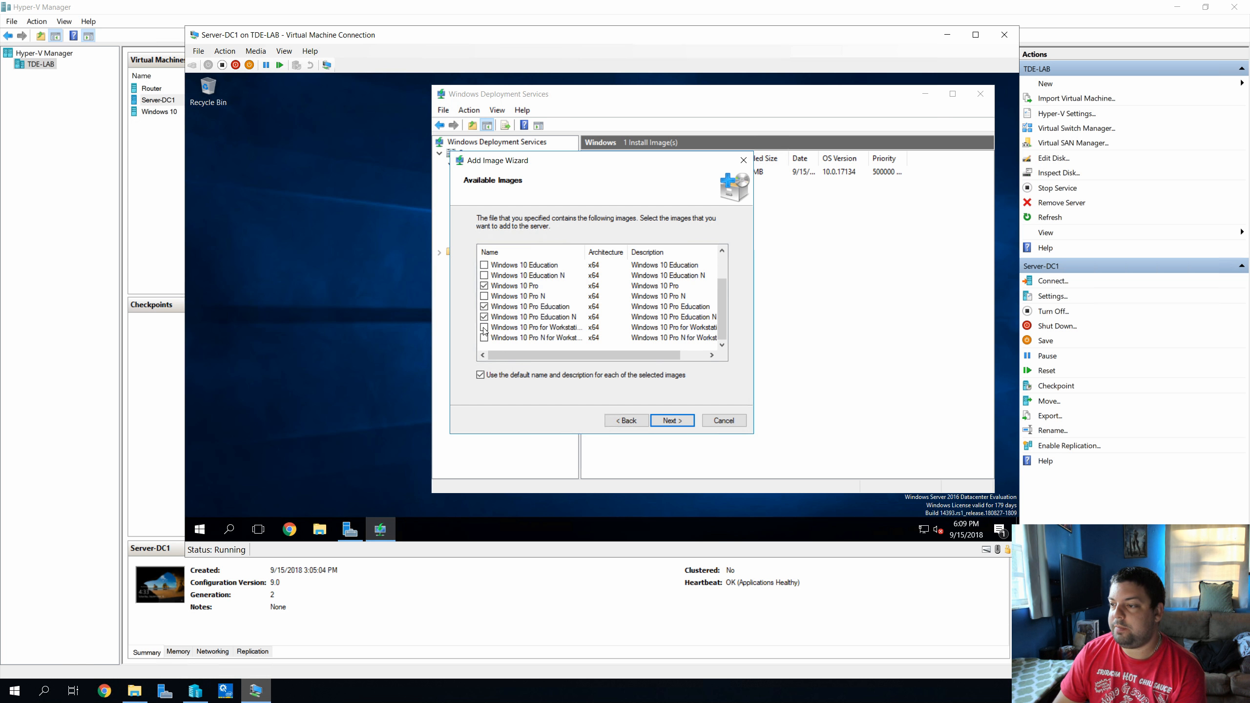
left_click(485, 316)
left_click(486, 307)
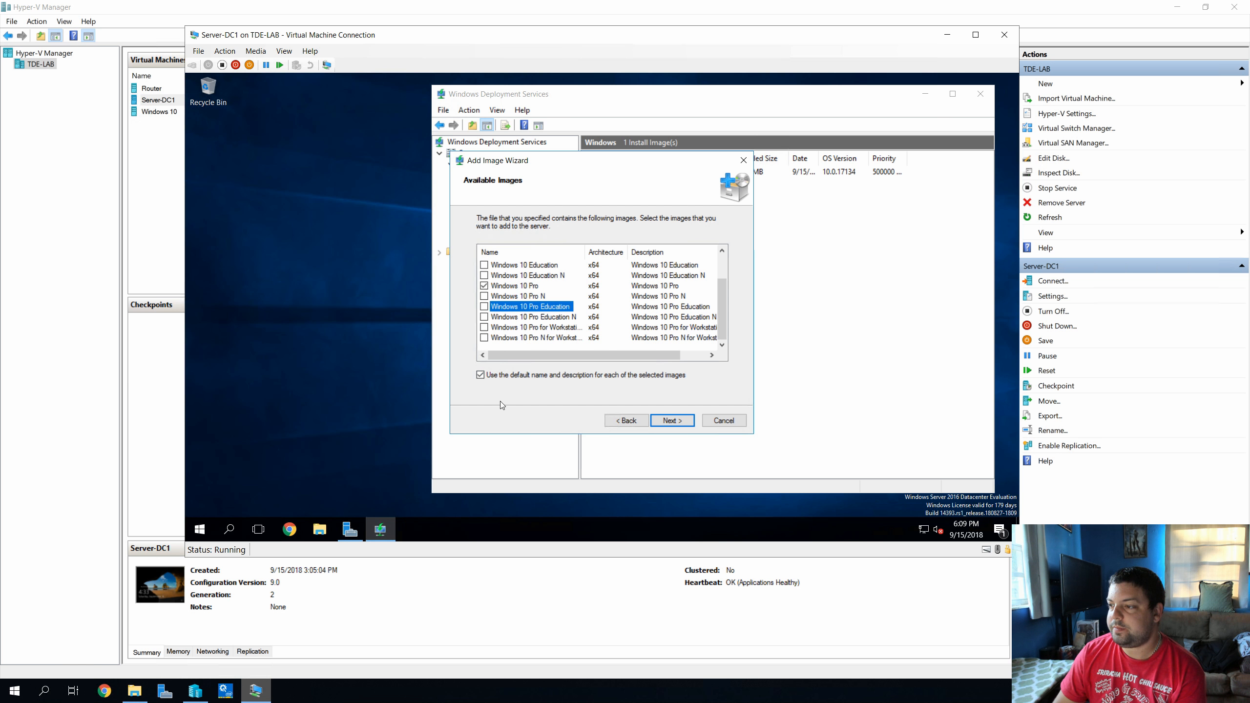
Add the Windows 10 Pro image to the server, finish the wizard, and widen the Image Name column in the install image list
left_click(676, 421)
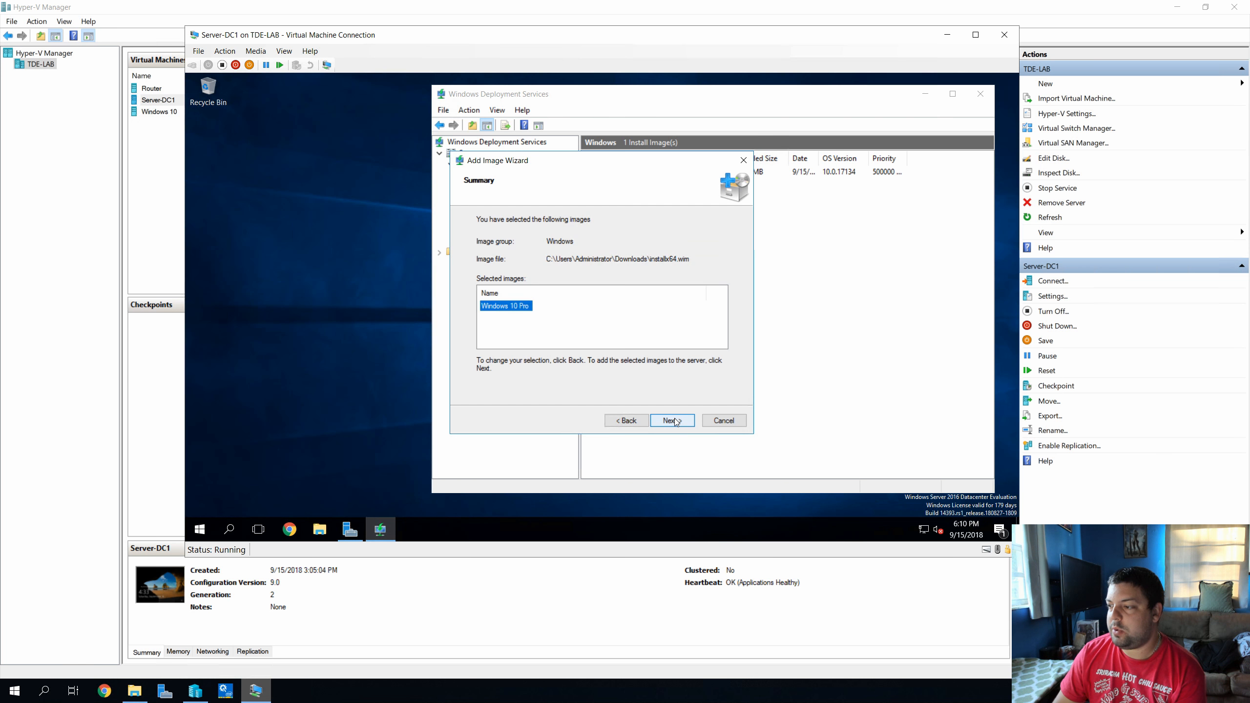
left_click(676, 422)
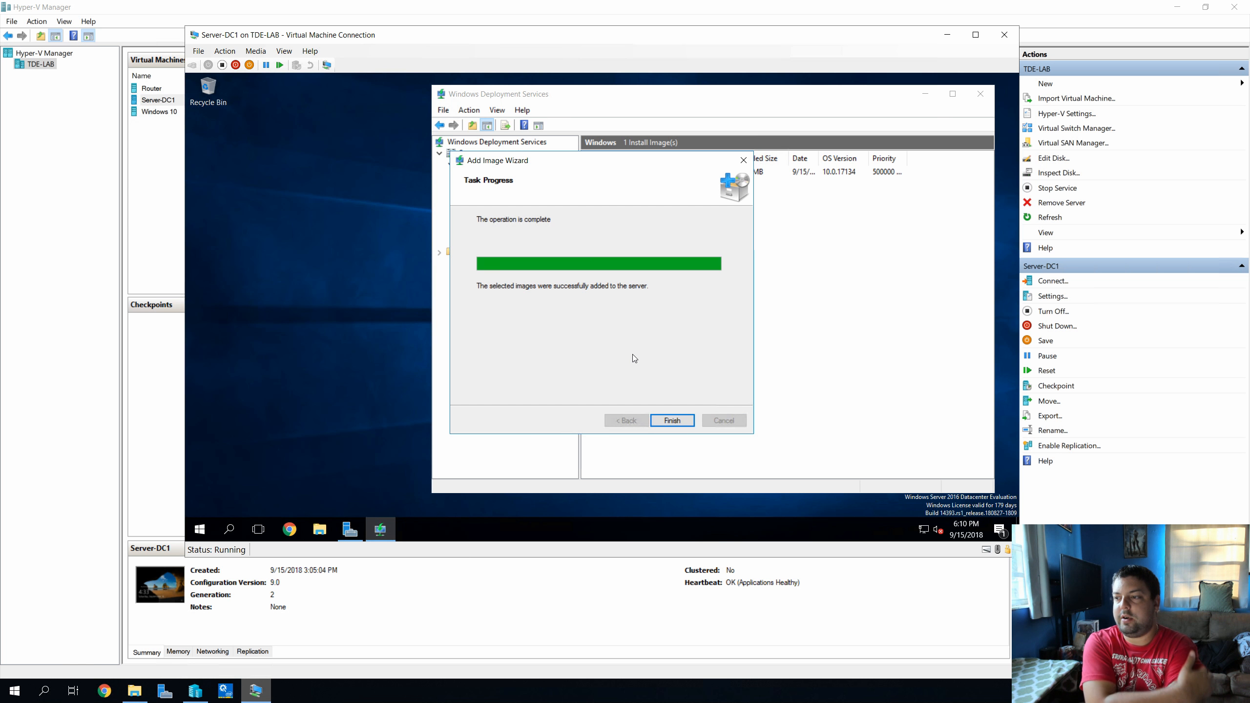
left_click(672, 421)
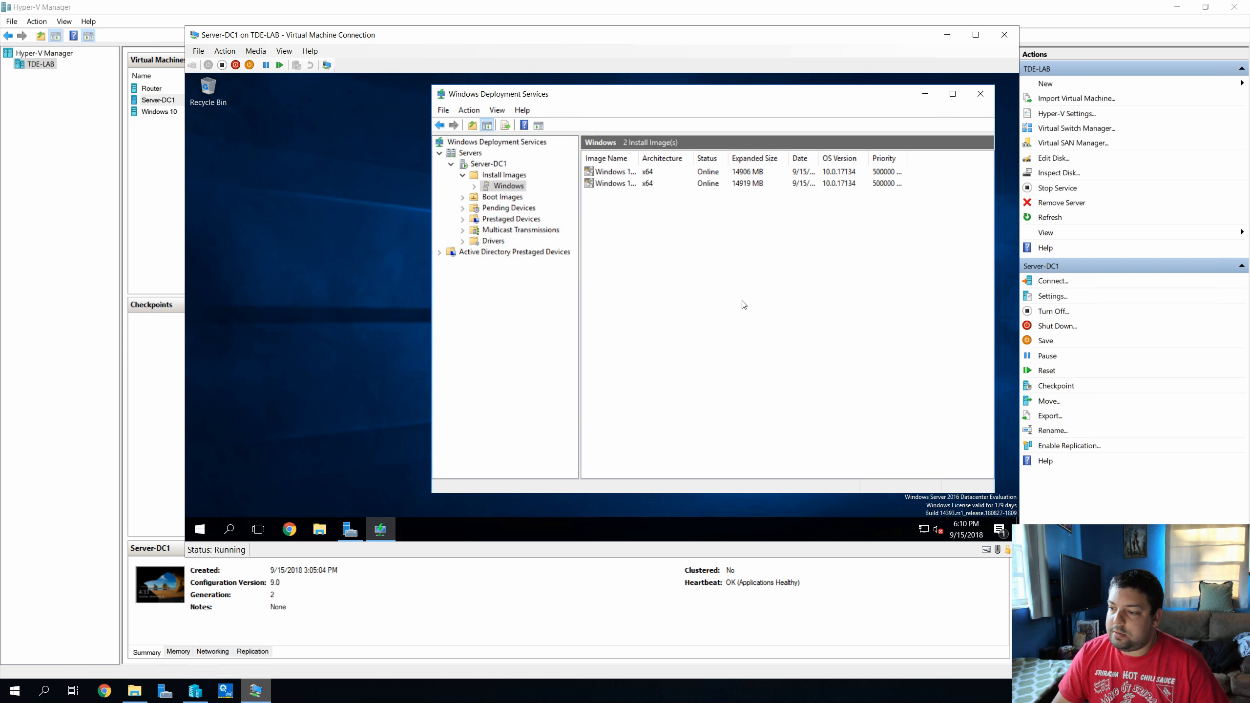
left_click_drag(657, 161, 671, 162)
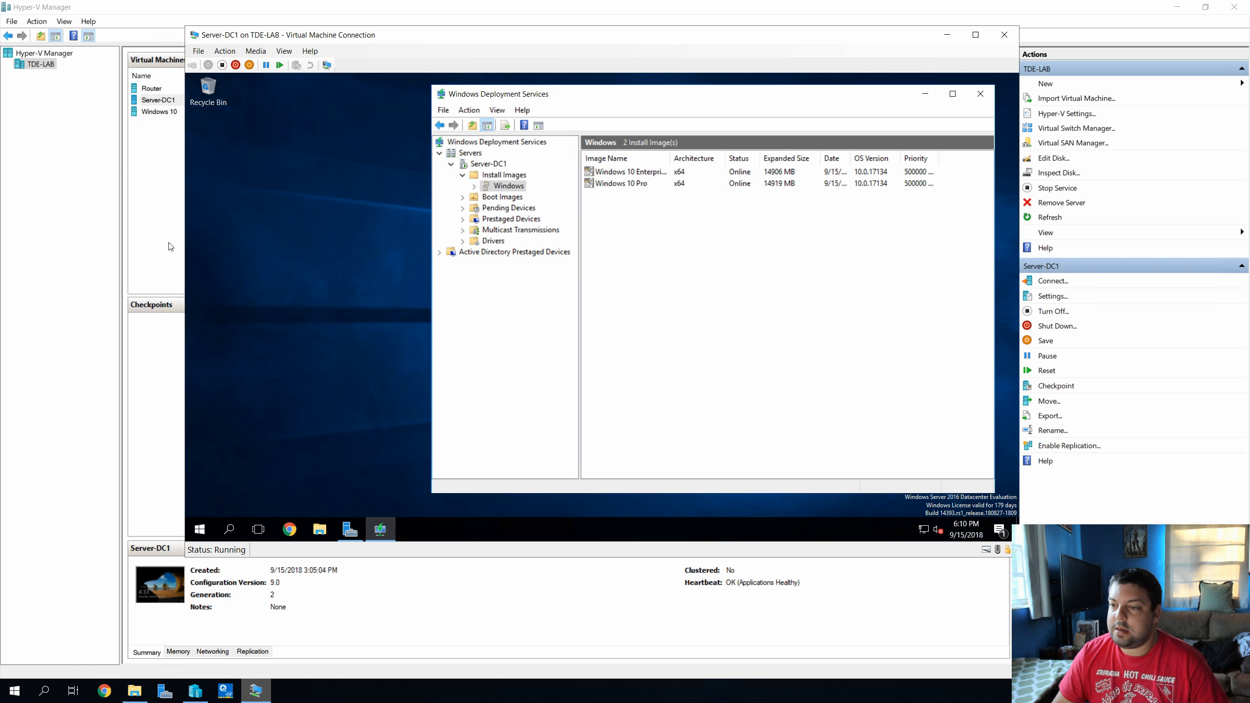
In Hyper-V Manager, start creating a new virtual machine on TDE-LAB named Test in the default storage location
left_click(155, 246)
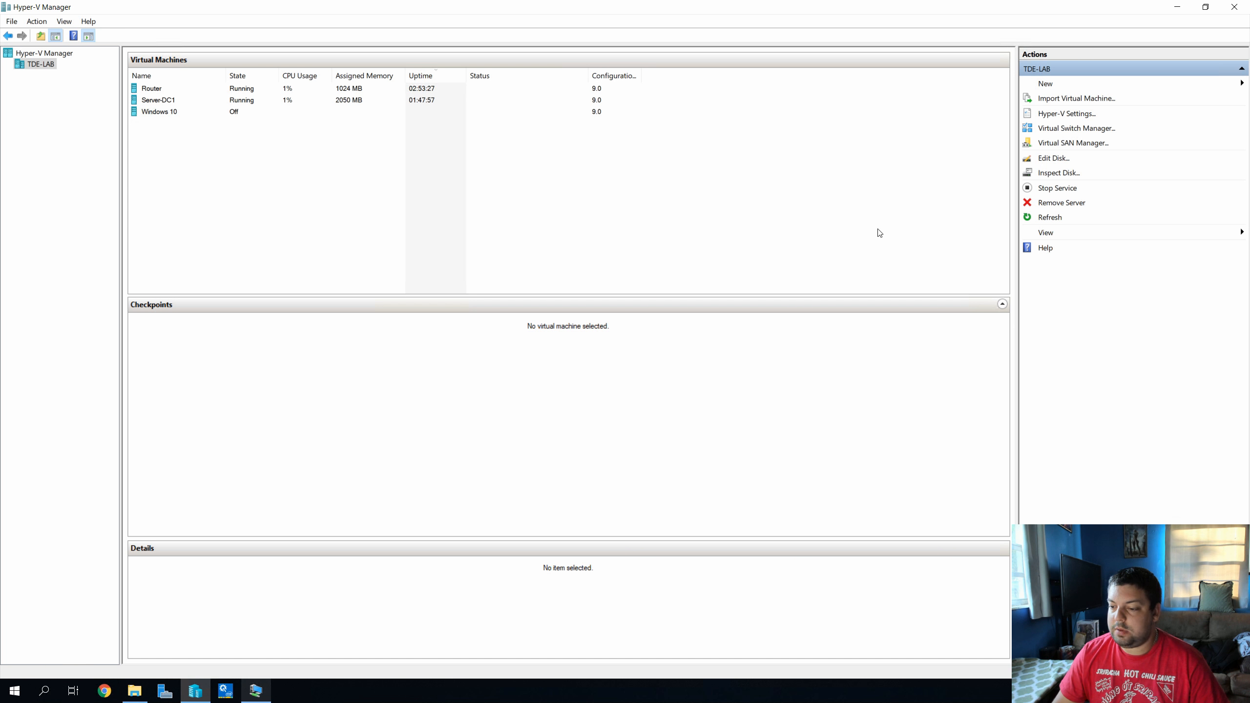
left_click(1041, 84)
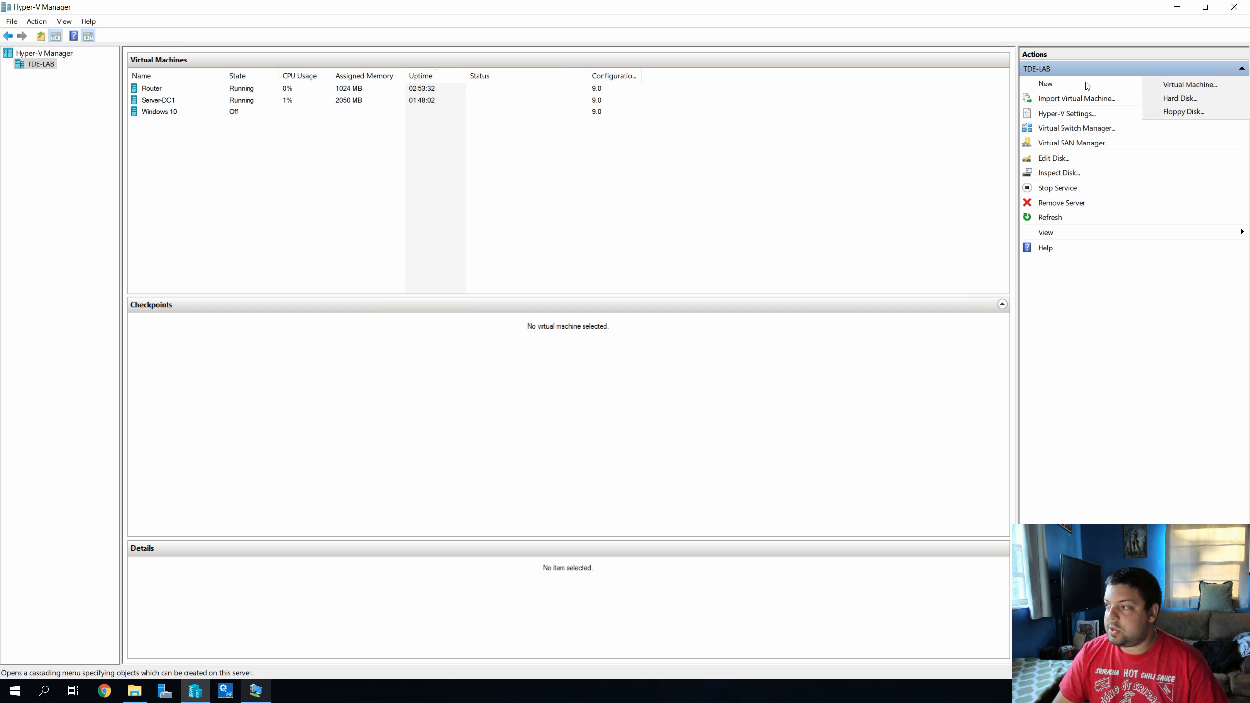
left_click(1190, 84)
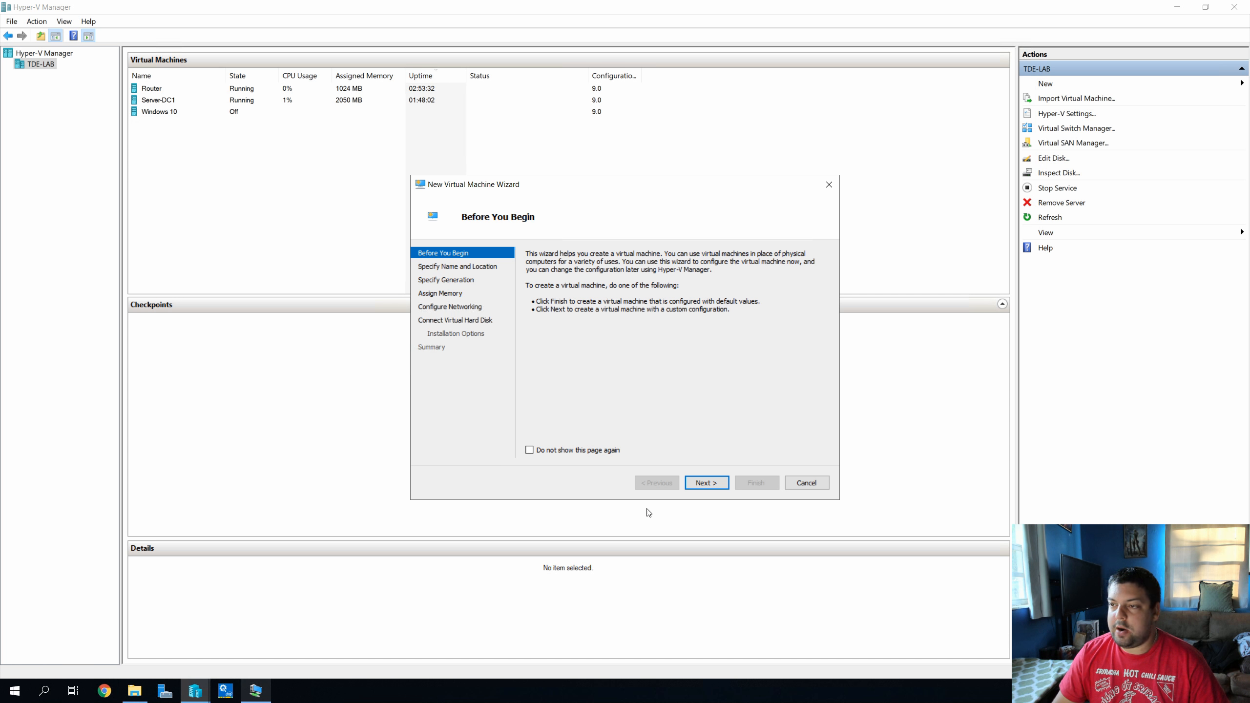
left_click(715, 487)
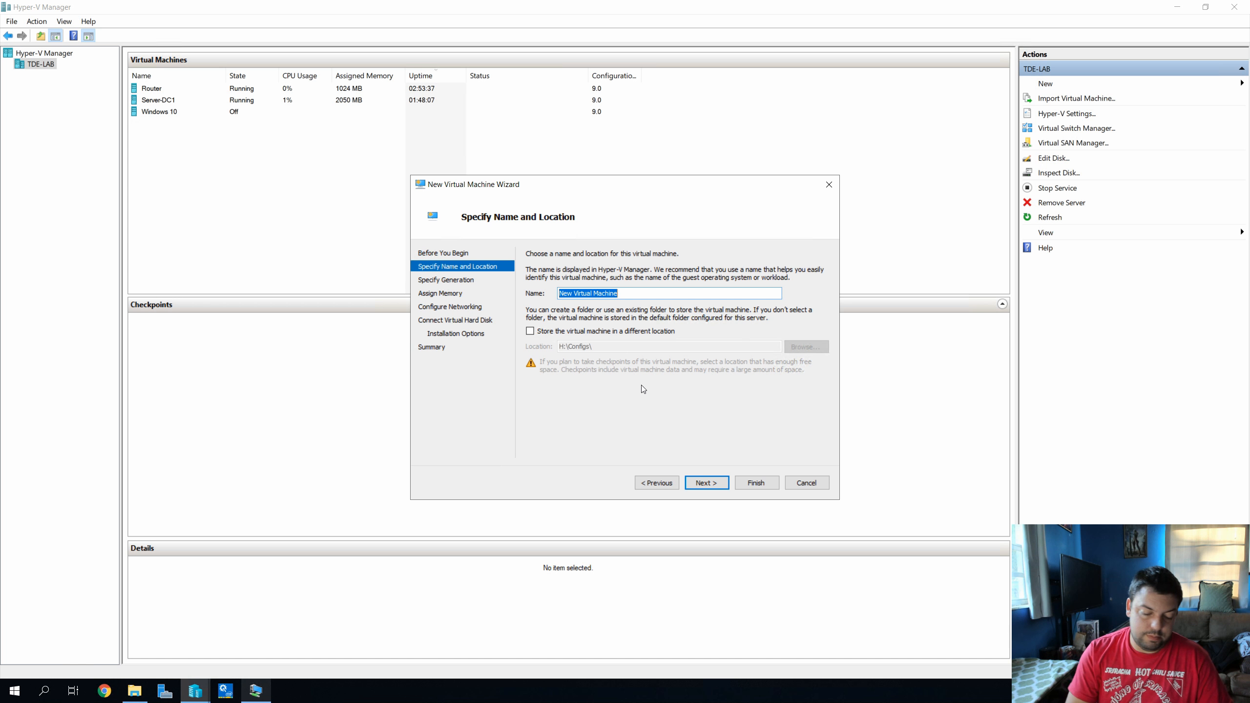
type("Test")
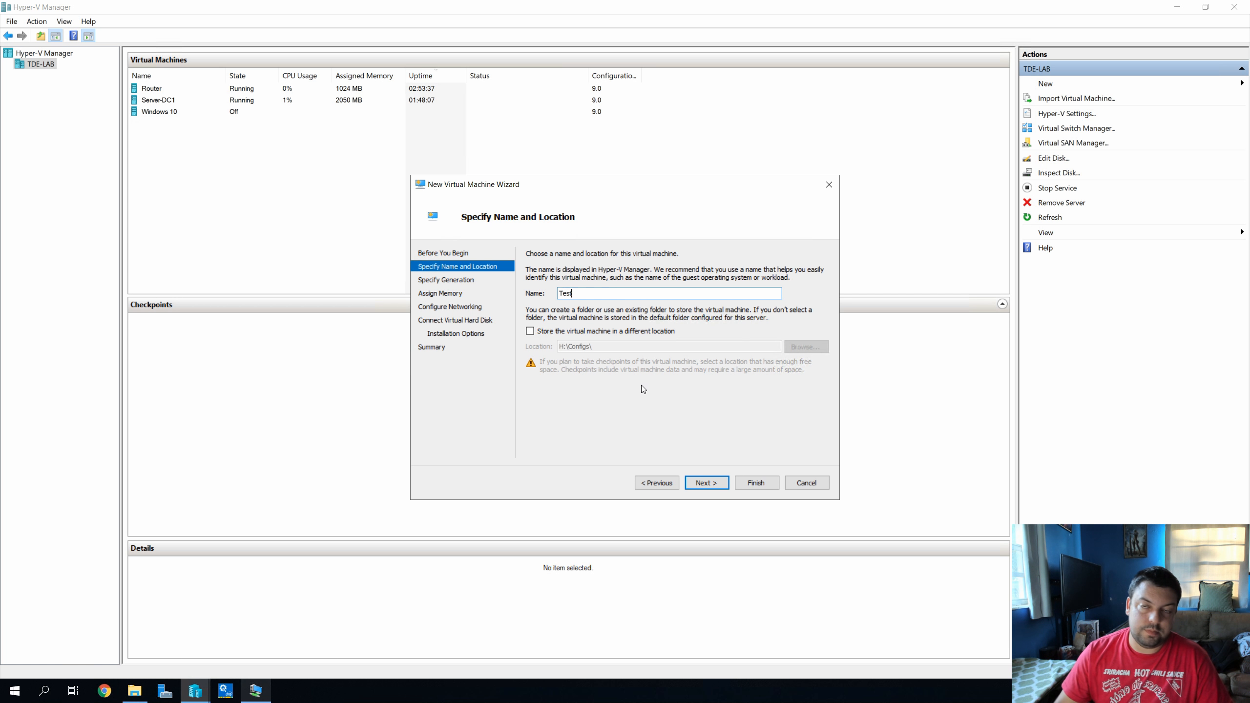
left_click(707, 484)
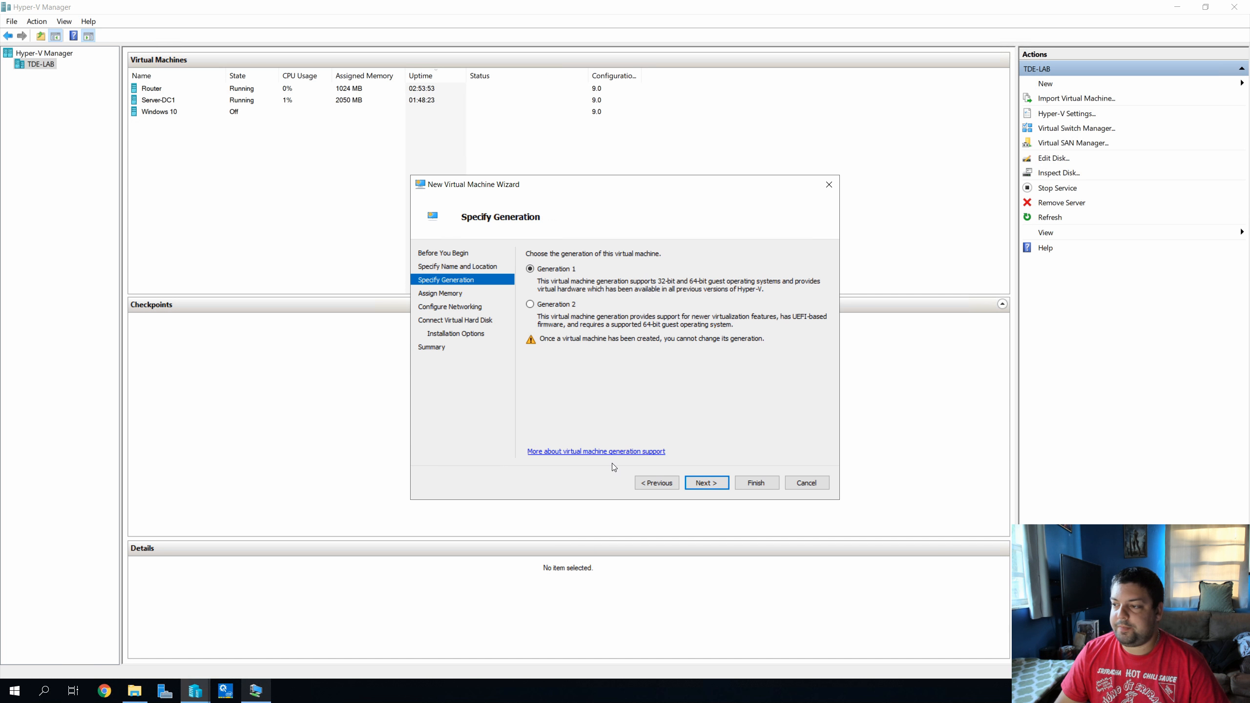
Keep Generation 1 and 1024 MB startup memory for the new virtual machine, and connect its network adapter to LAN
left_click(707, 482)
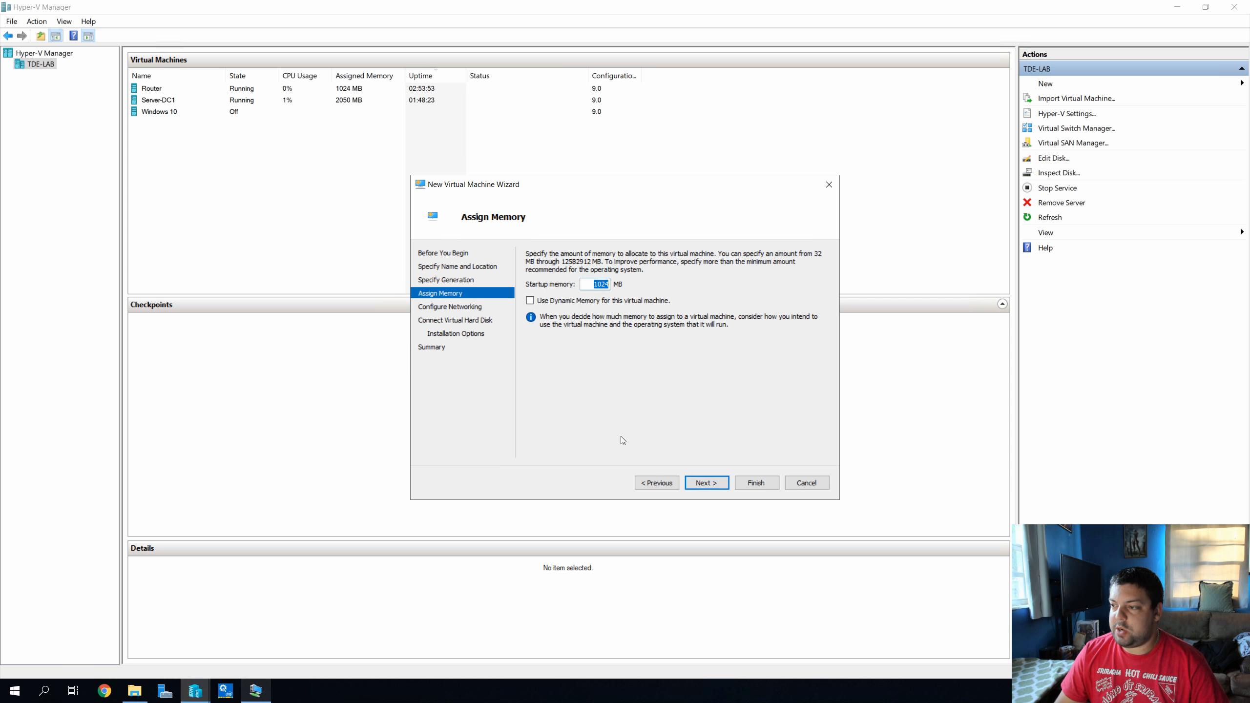
left_click(720, 485)
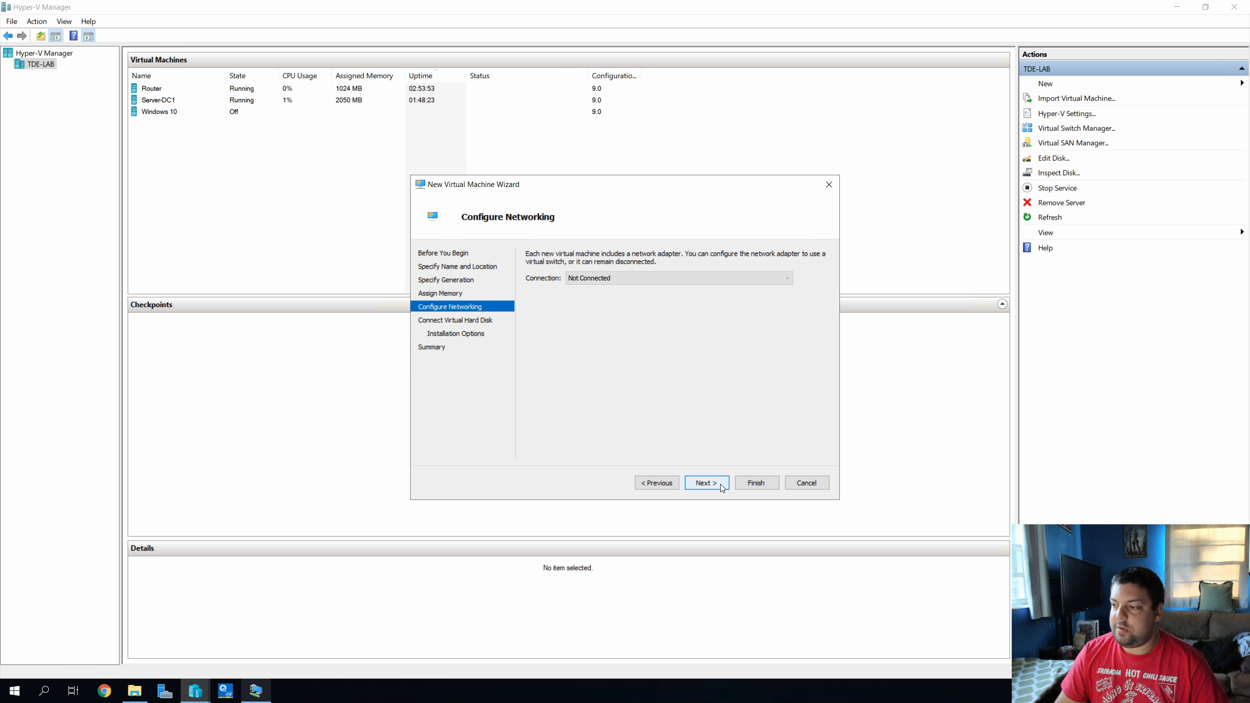
left_click(616, 278)
left_click(612, 299)
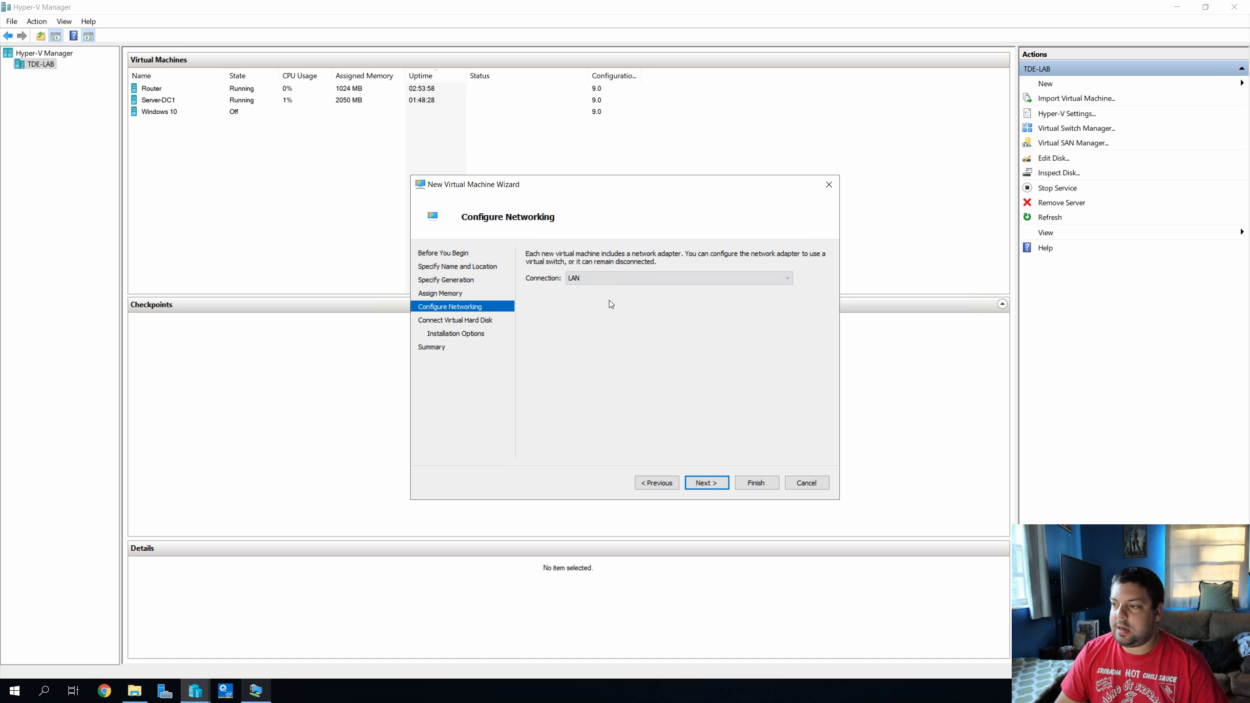
left_click(707, 483)
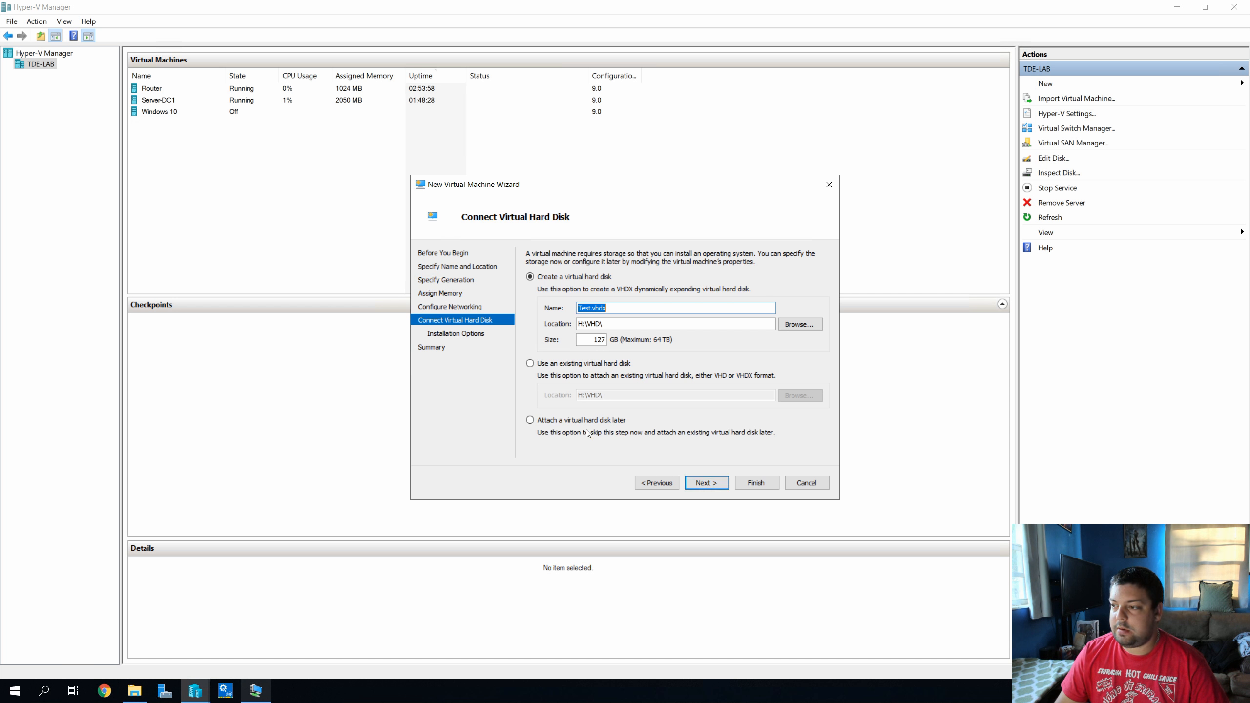
Set the new virtual hard disk to 20 GB, choose installation from a network-based installation server, and finish creating the machine
double_click(592, 338)
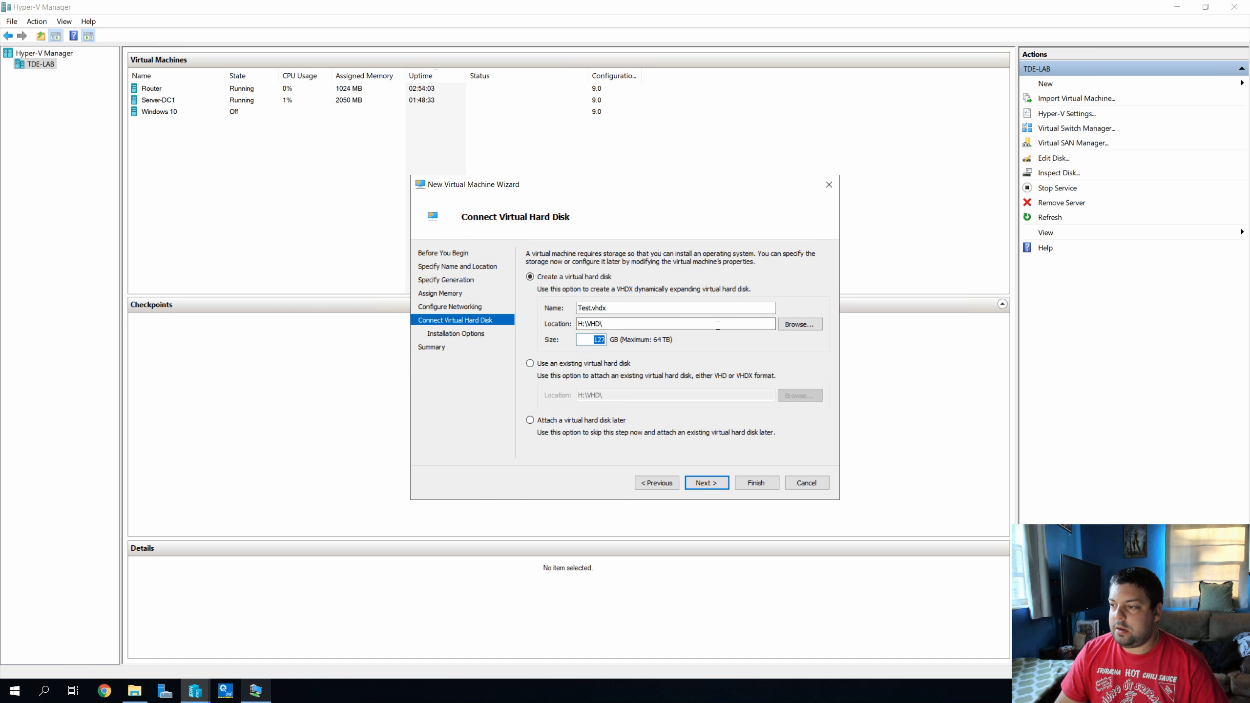
type("20")
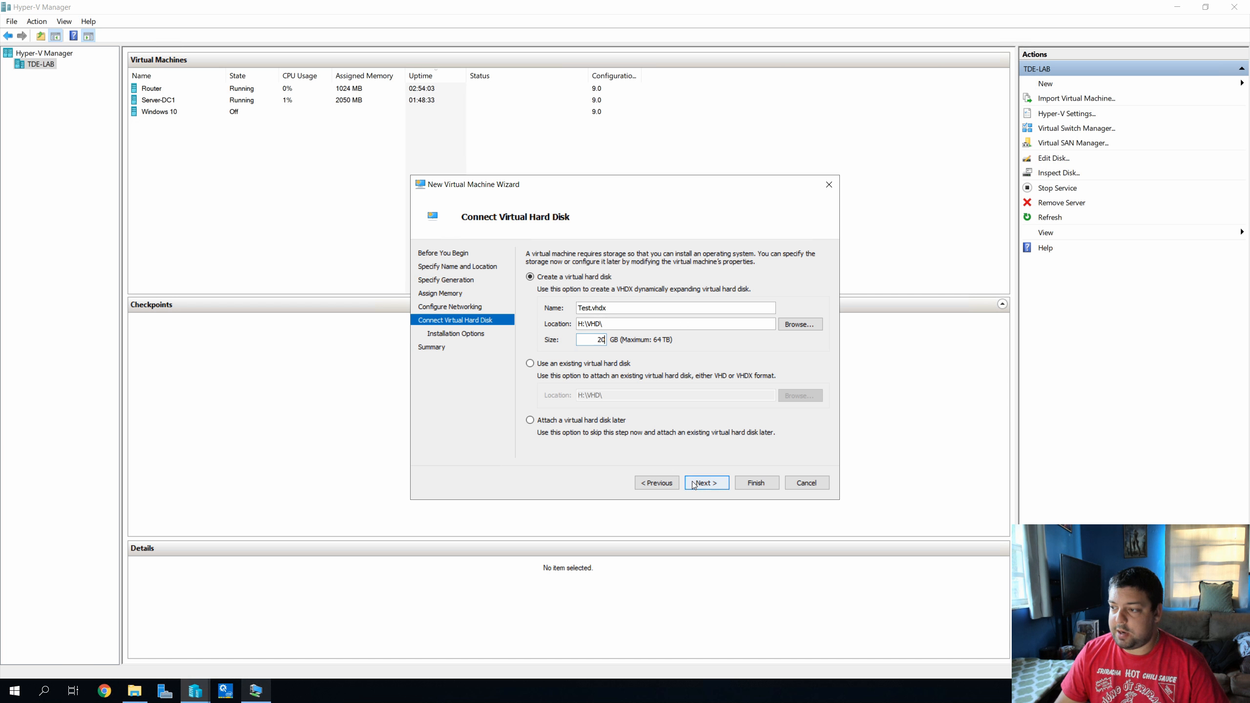
left_click(707, 483)
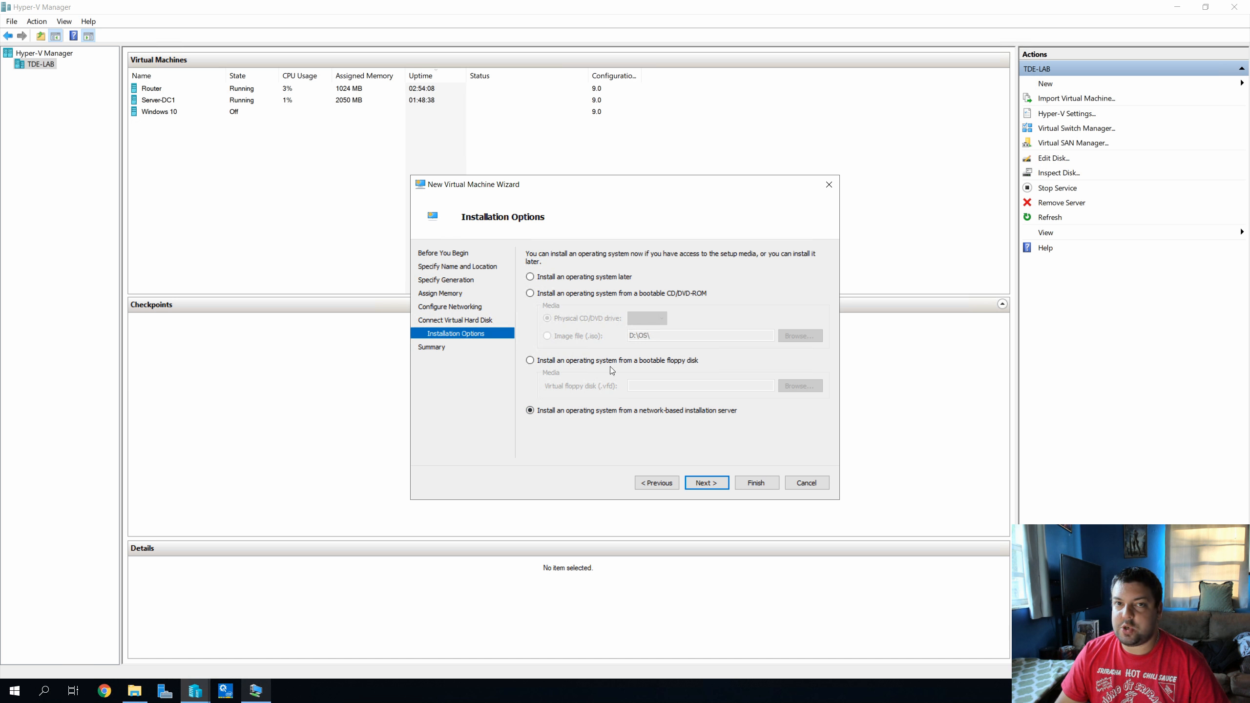
left_click(713, 487)
left_click(747, 484)
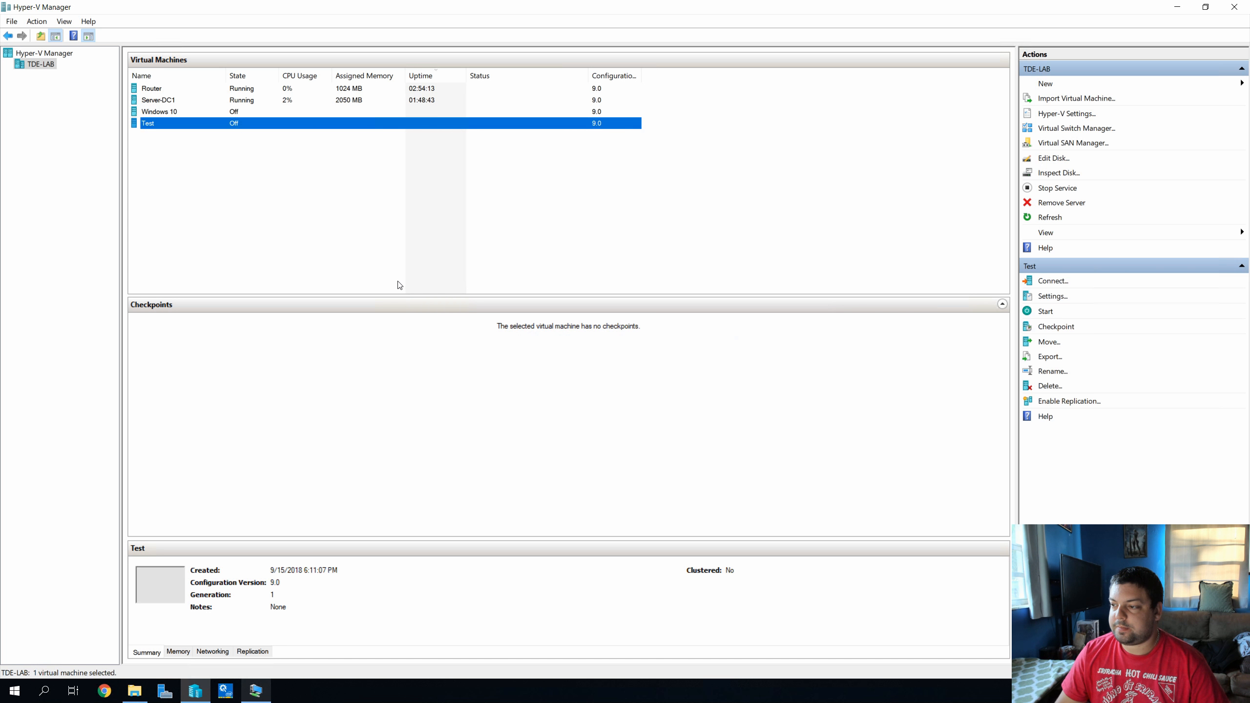
In the Test virtual machine's settings, assign 2 virtual processors and 2048 MB of RAM
right_click(154, 123)
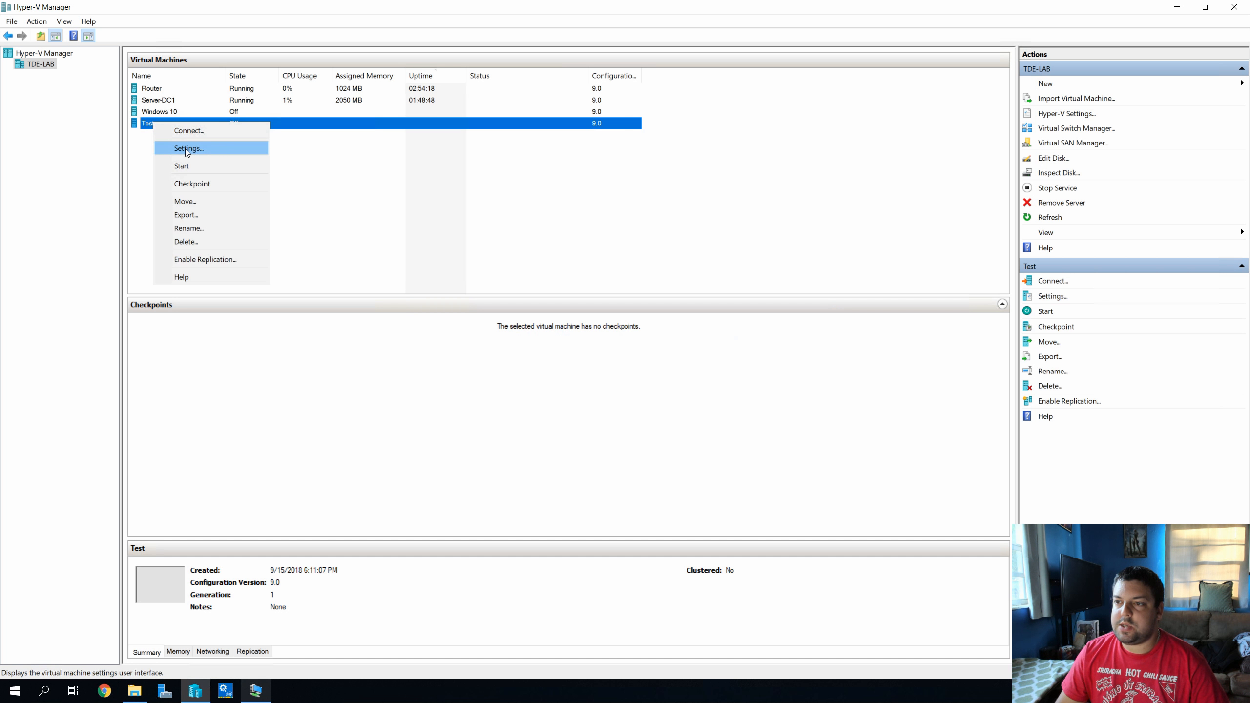
left_click(179, 146)
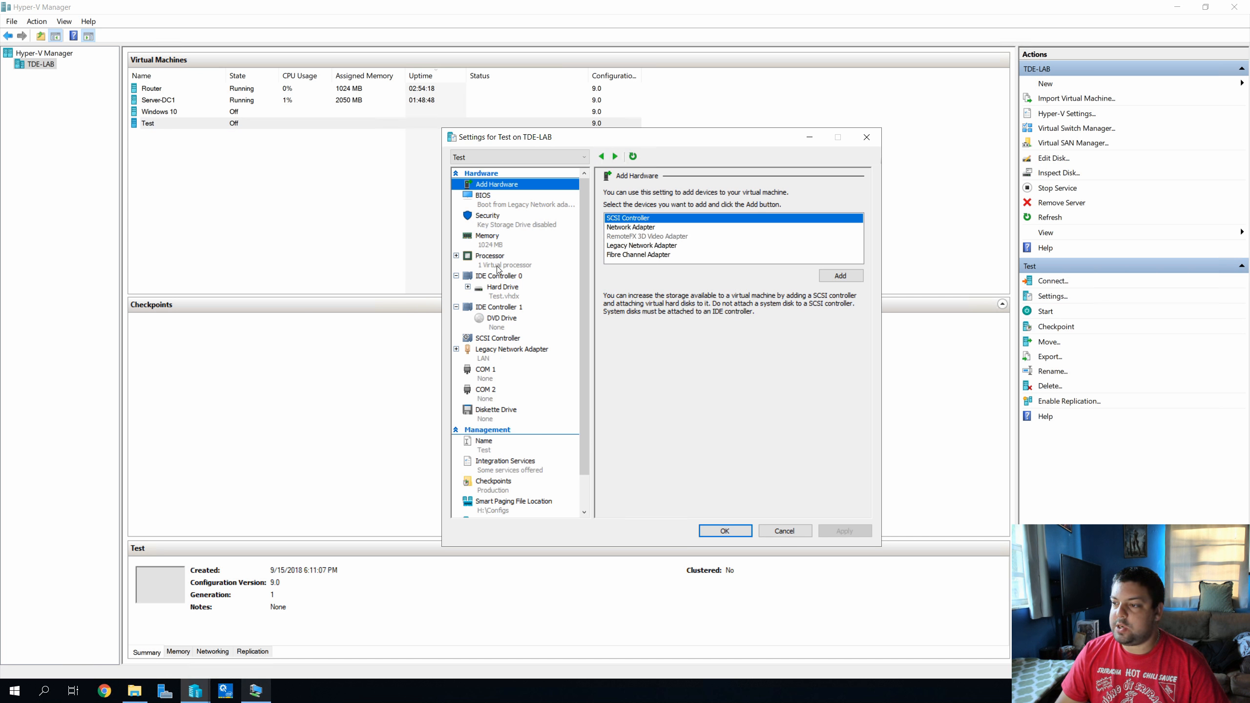
left_click(493, 265)
left_click(742, 211)
scroll(540, 332, "down", 1)
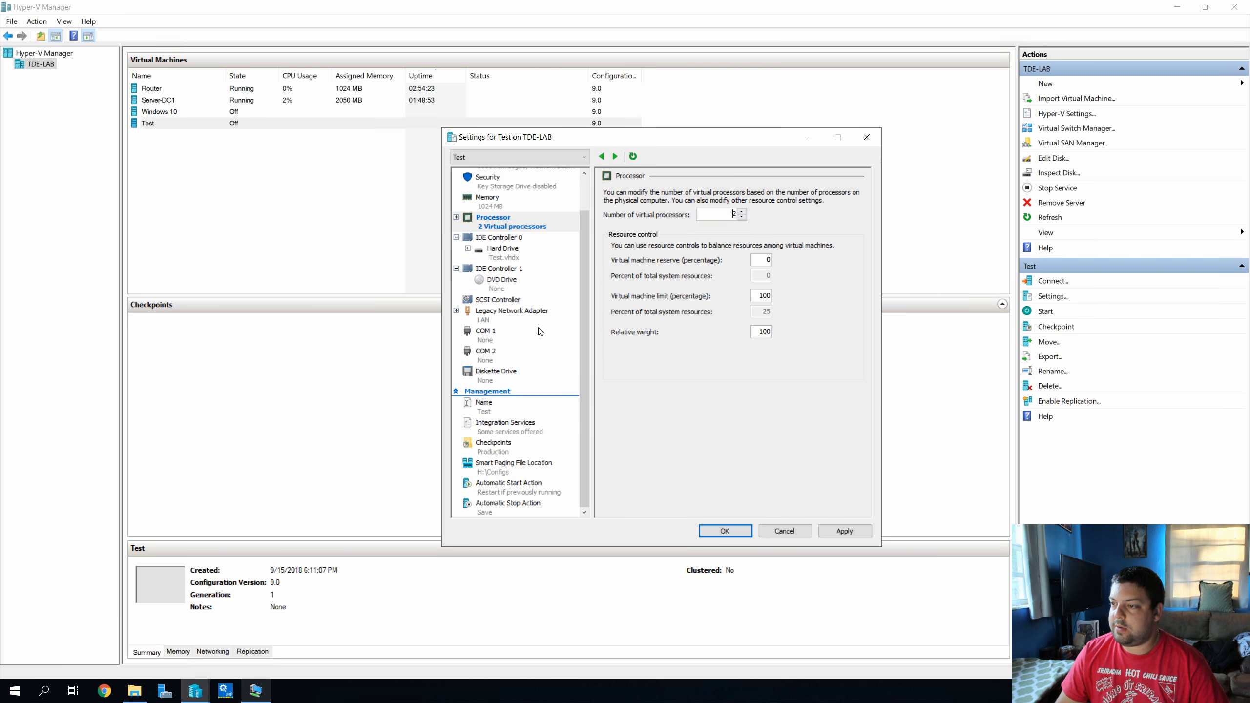
left_click(502, 207)
double_click(711, 207)
type("204")
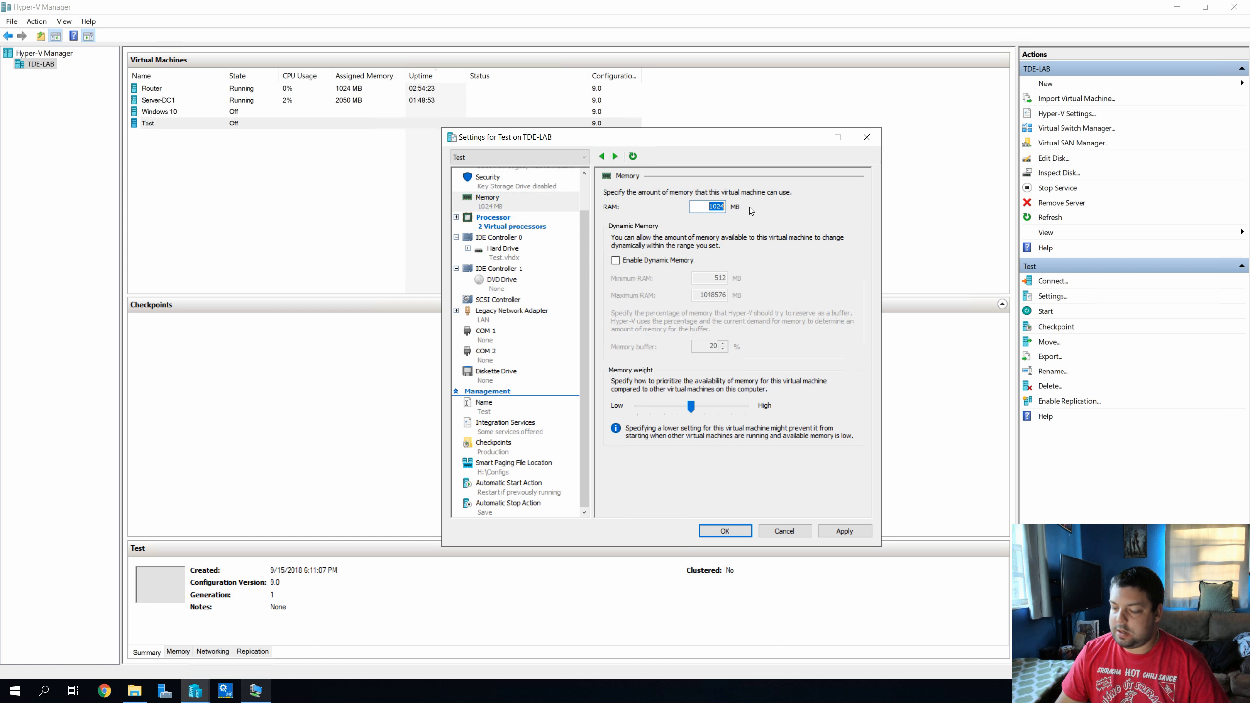
type("8")
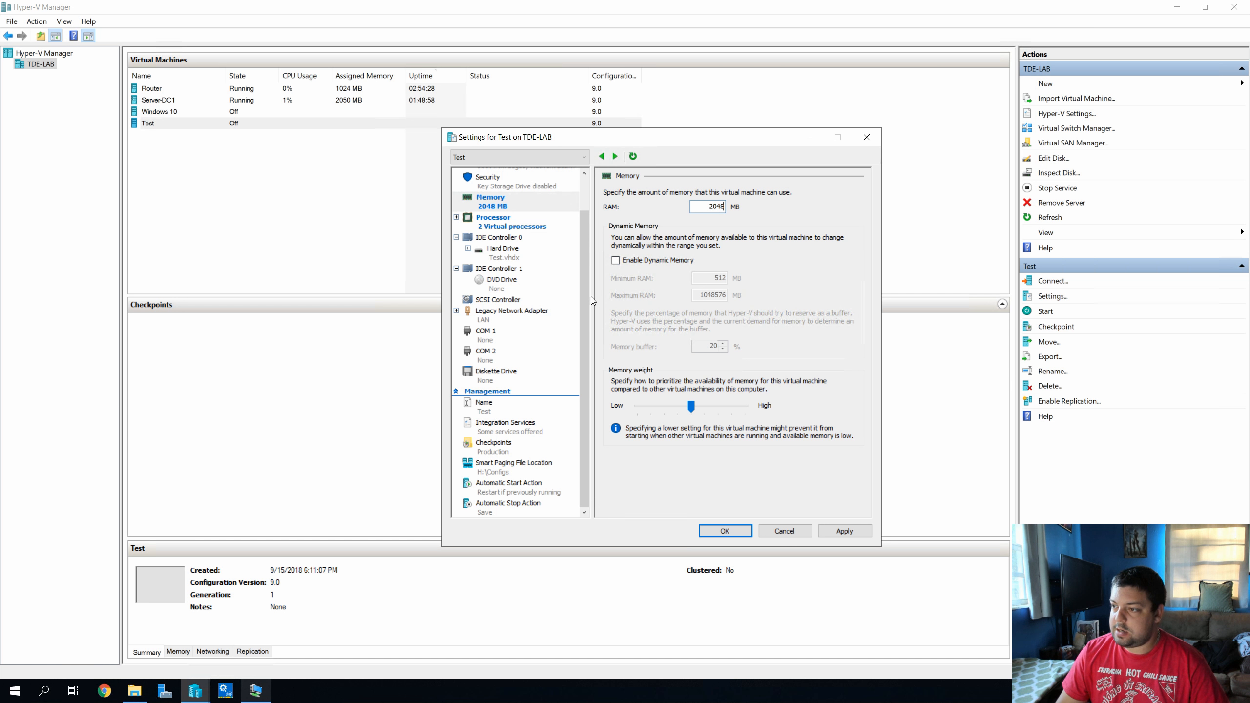
Enable Guest services under the Test machine's integration services and disable its checkpoints
left_click(511, 426)
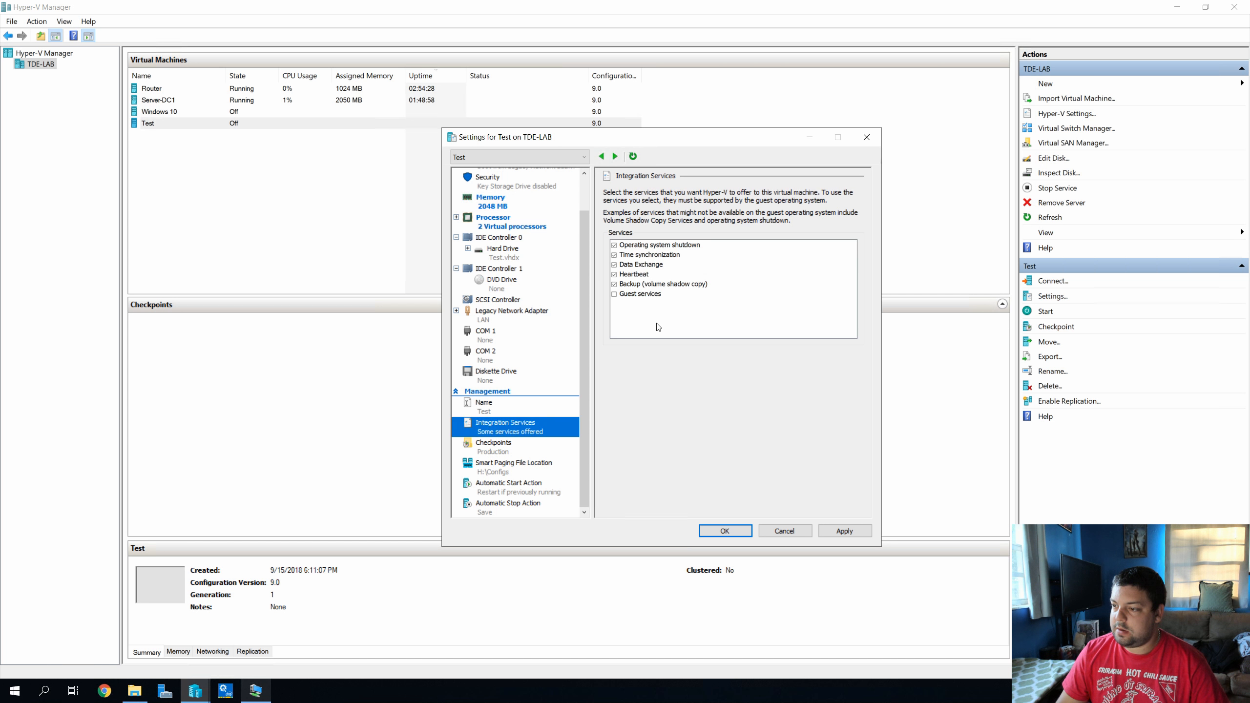
left_click(614, 294)
left_click(498, 453)
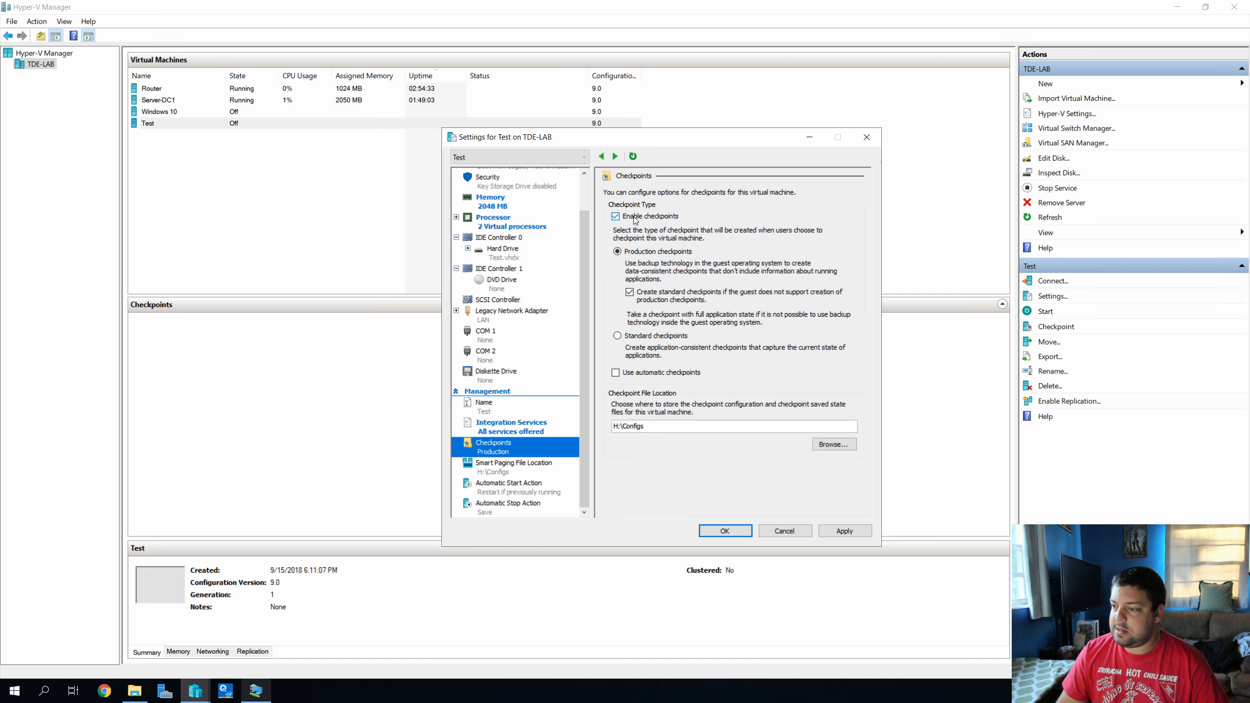
left_click(627, 218)
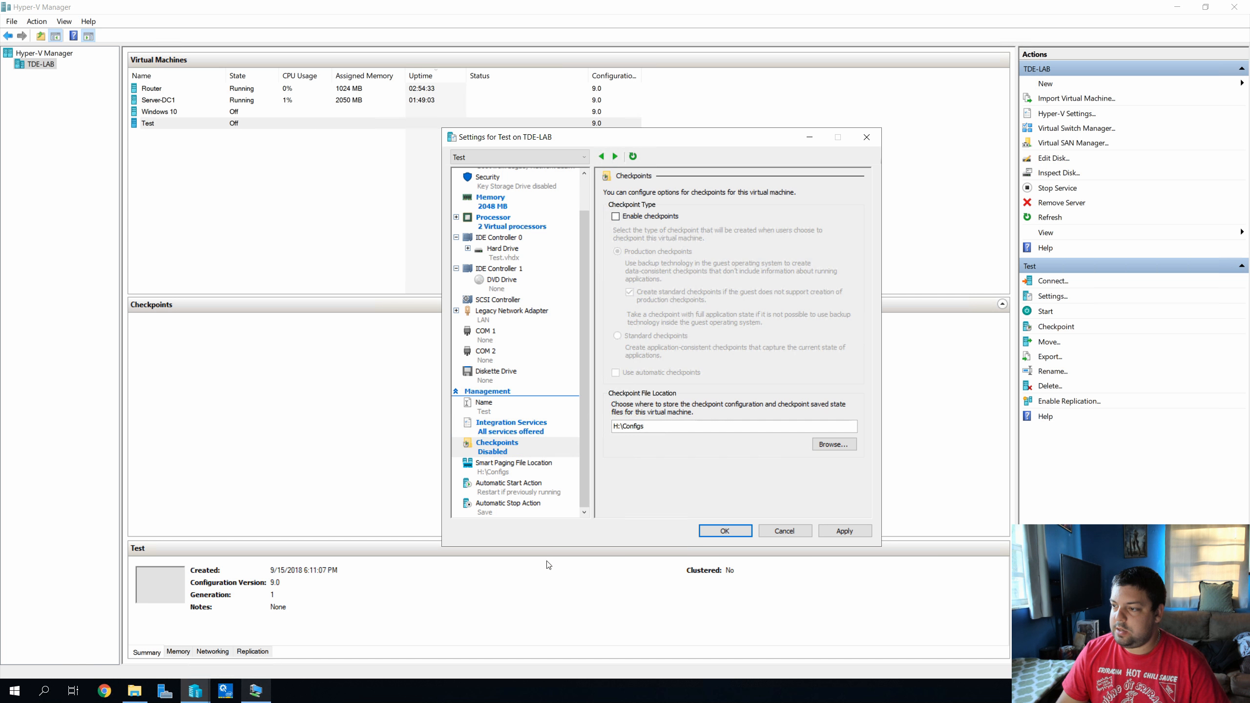
Set the automatic start action to Nothing and the stop action to shut down the guest operating system, and save the settings
left_click(503, 490)
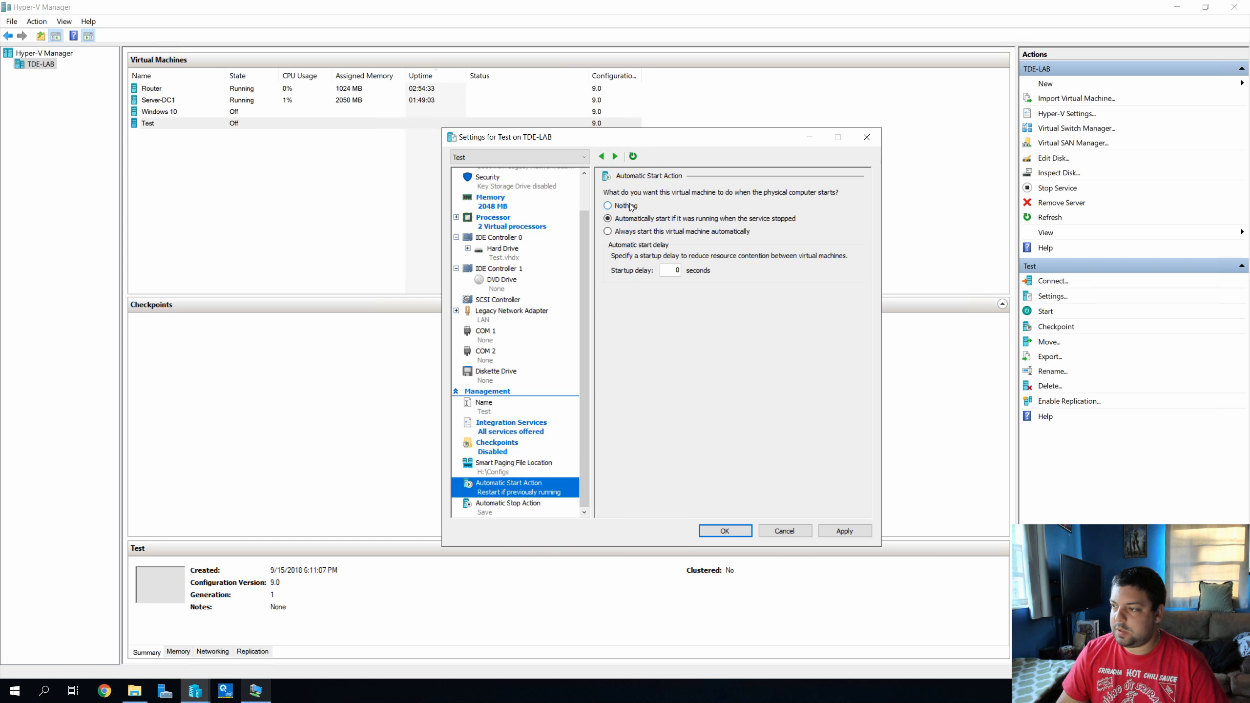
left_click(624, 207)
left_click(517, 501)
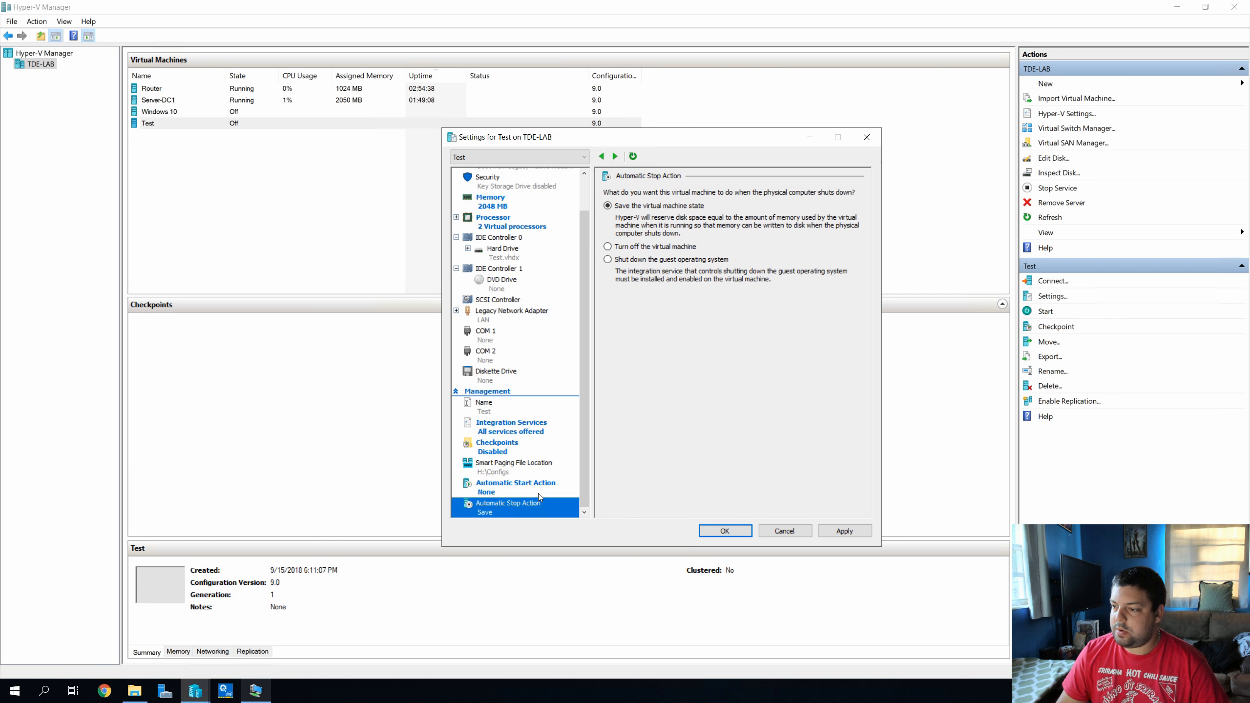
left_click(645, 259)
left_click(734, 531)
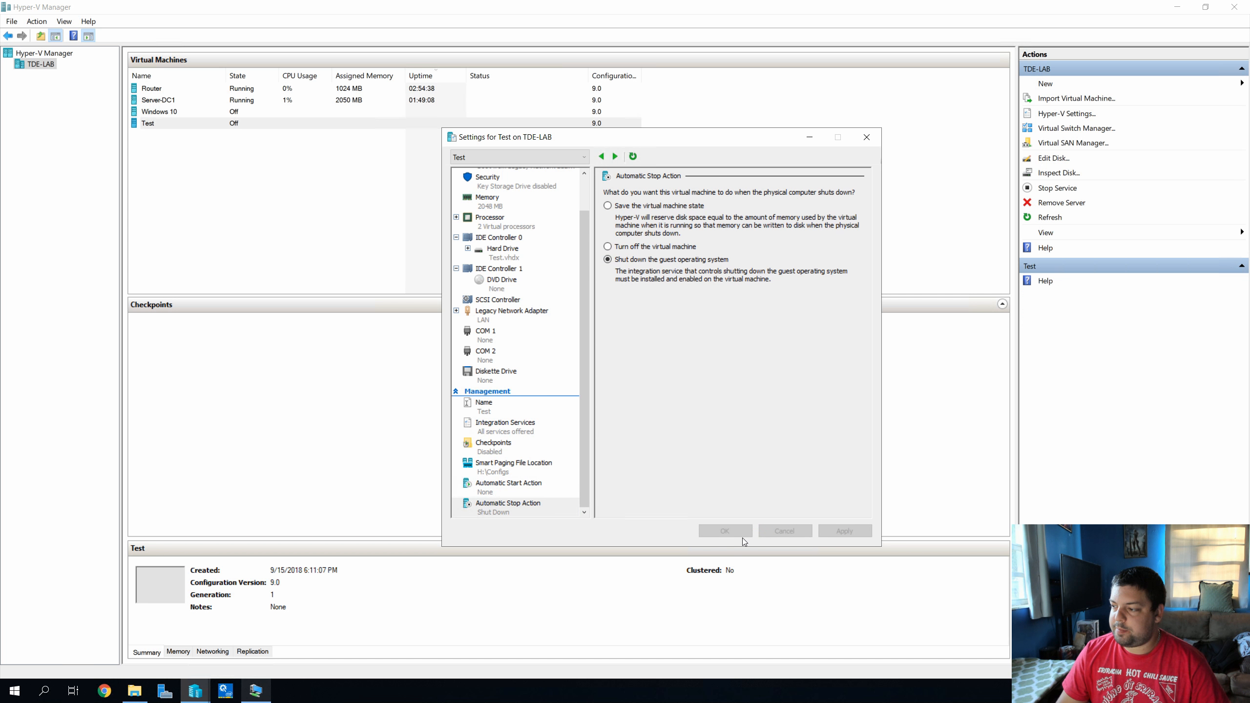
left_click(297, 165)
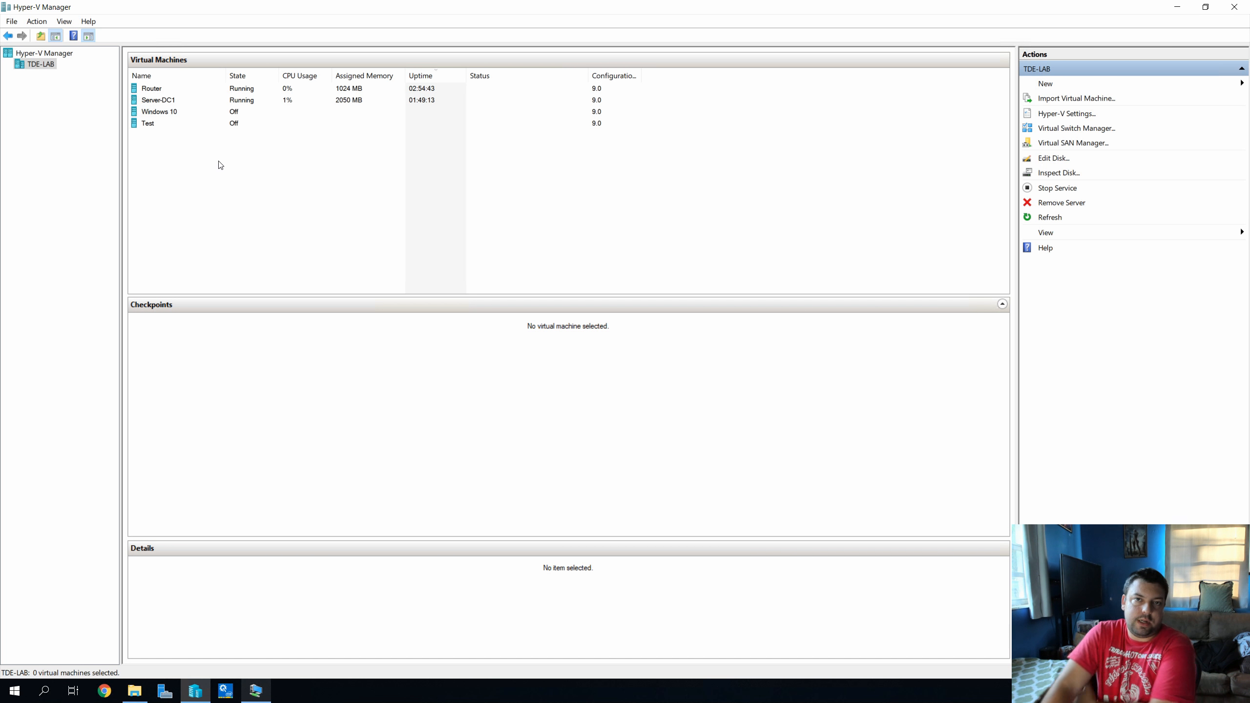
Check the BIOS startup order in the Test virtual machine's settings and close them without changes
mouse_move(300, 5)
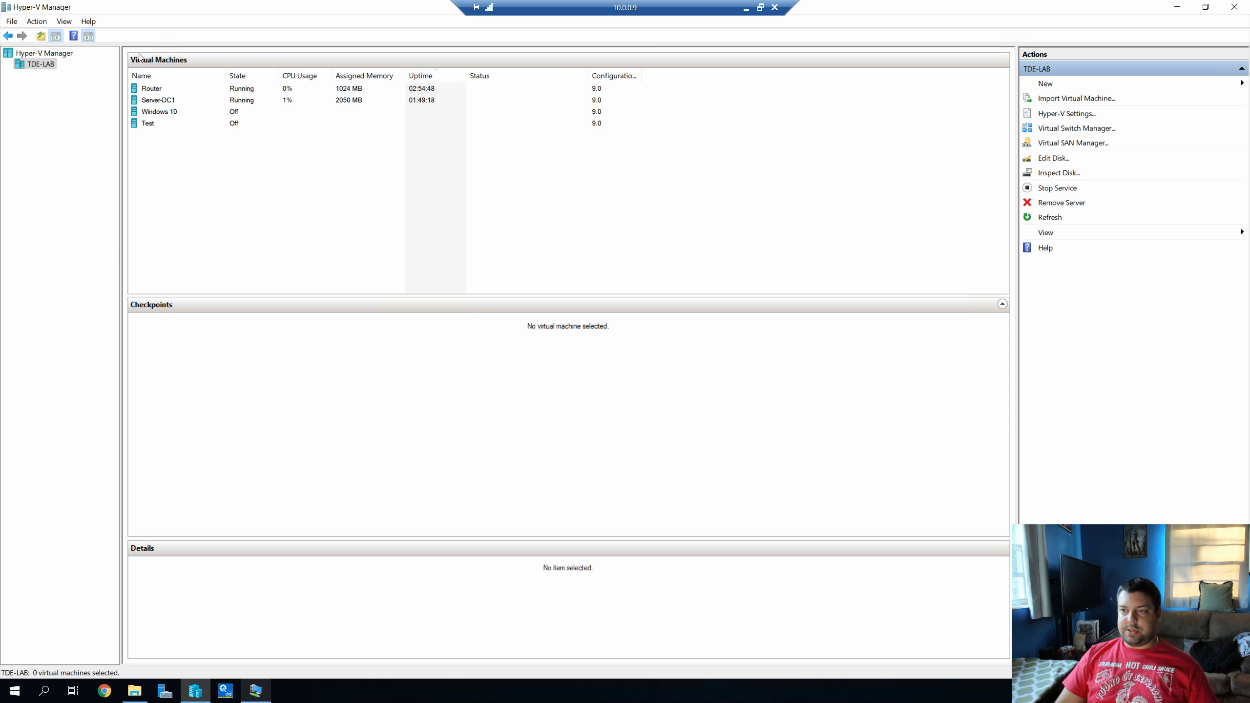
left_click(155, 129)
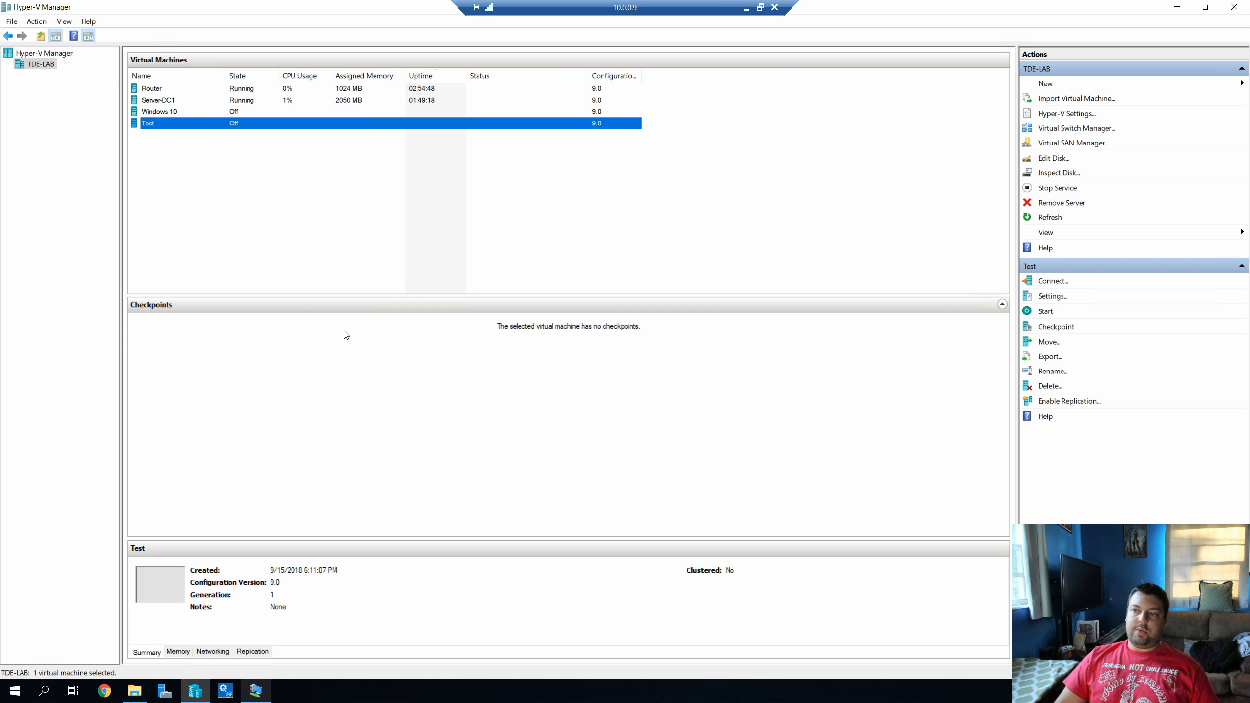
right_click(187, 125)
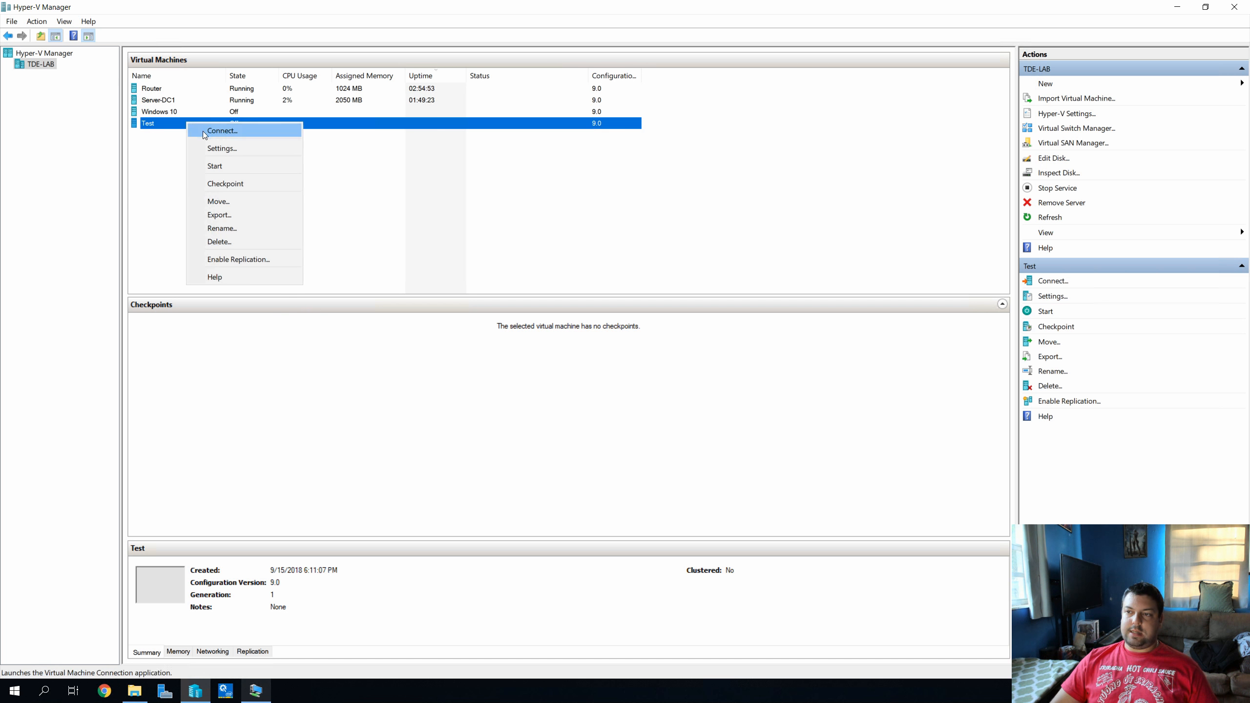
left_click(209, 146)
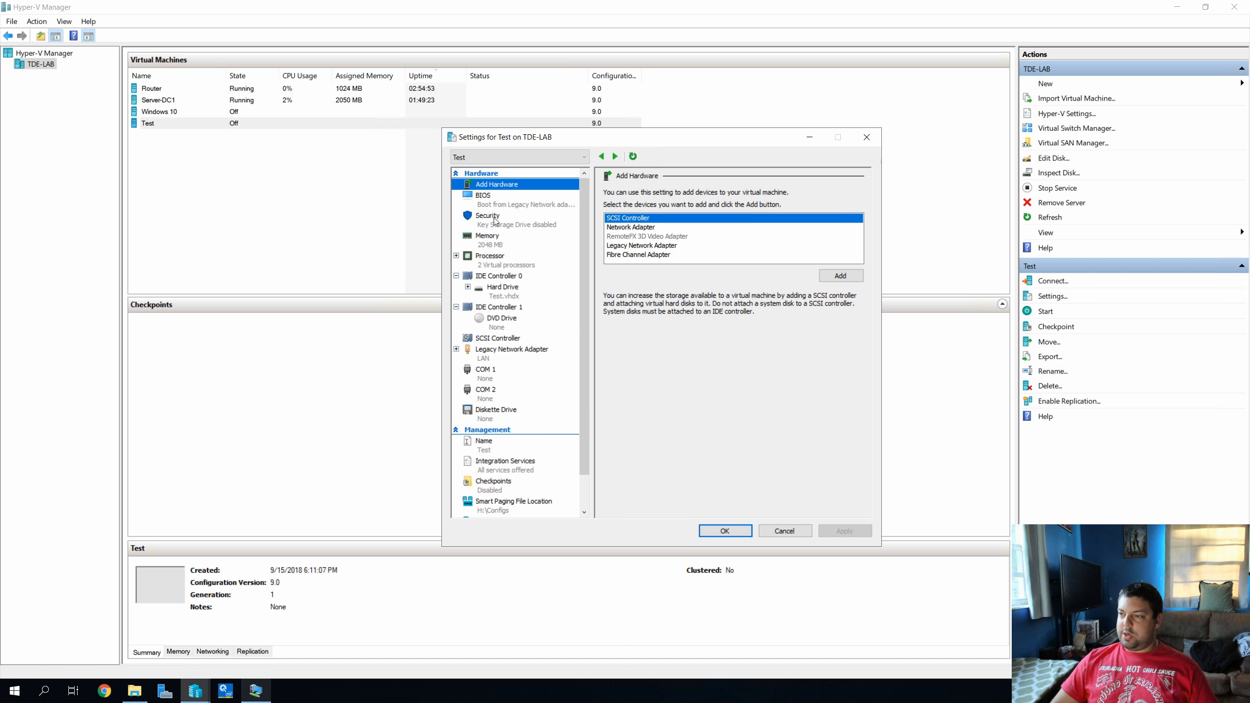
left_click(492, 199)
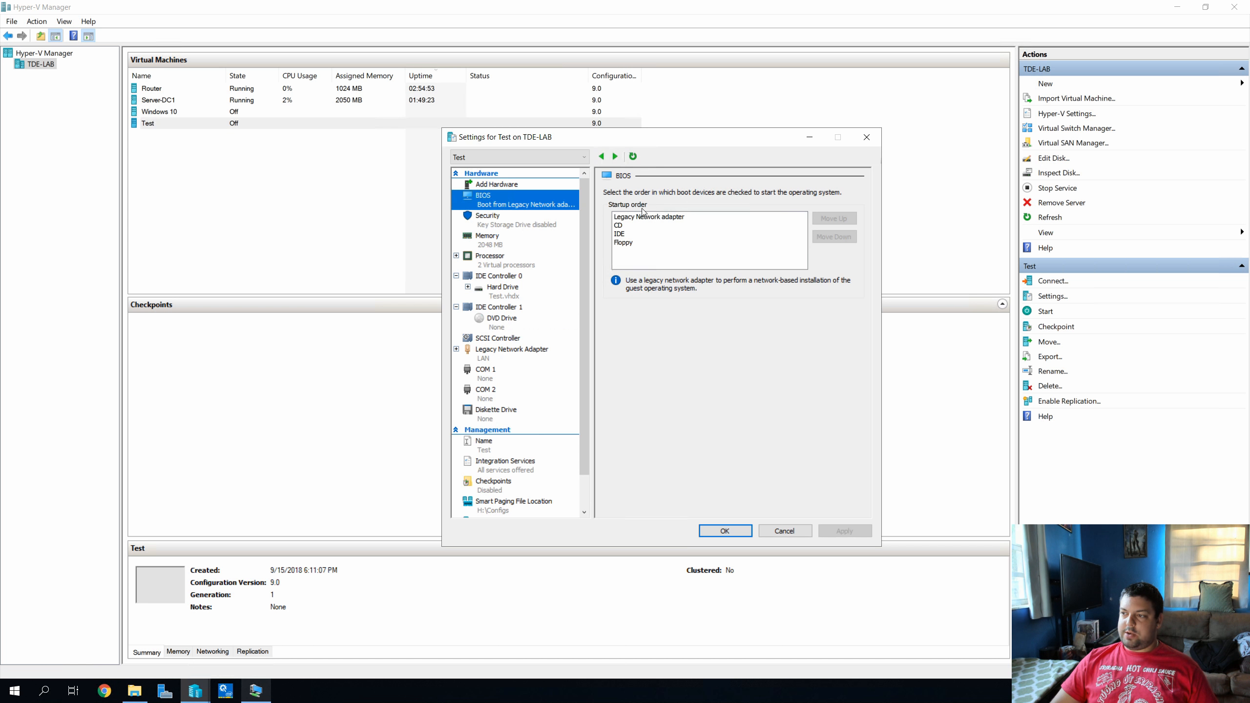
left_click(786, 531)
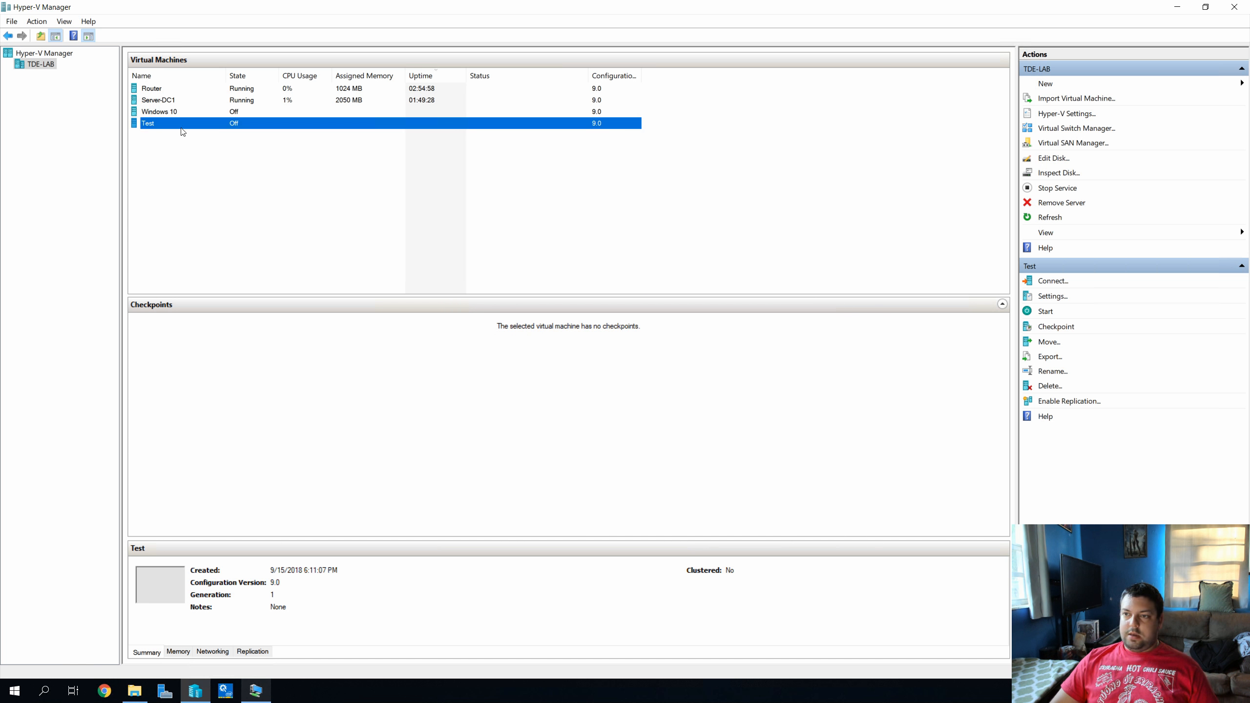
Open a connection window for the Test virtual machine, and restart Windows Deployment Services on Server-DC1
double_click(180, 124)
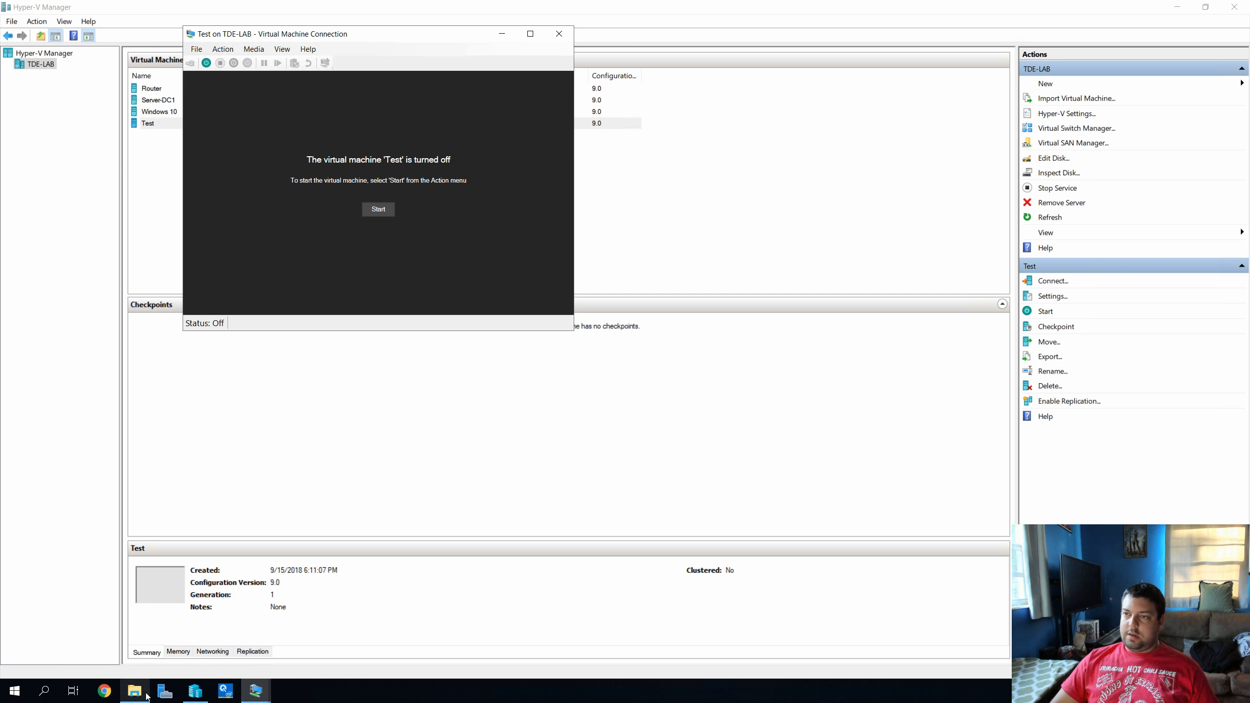
left_click(255, 691)
left_click(227, 671)
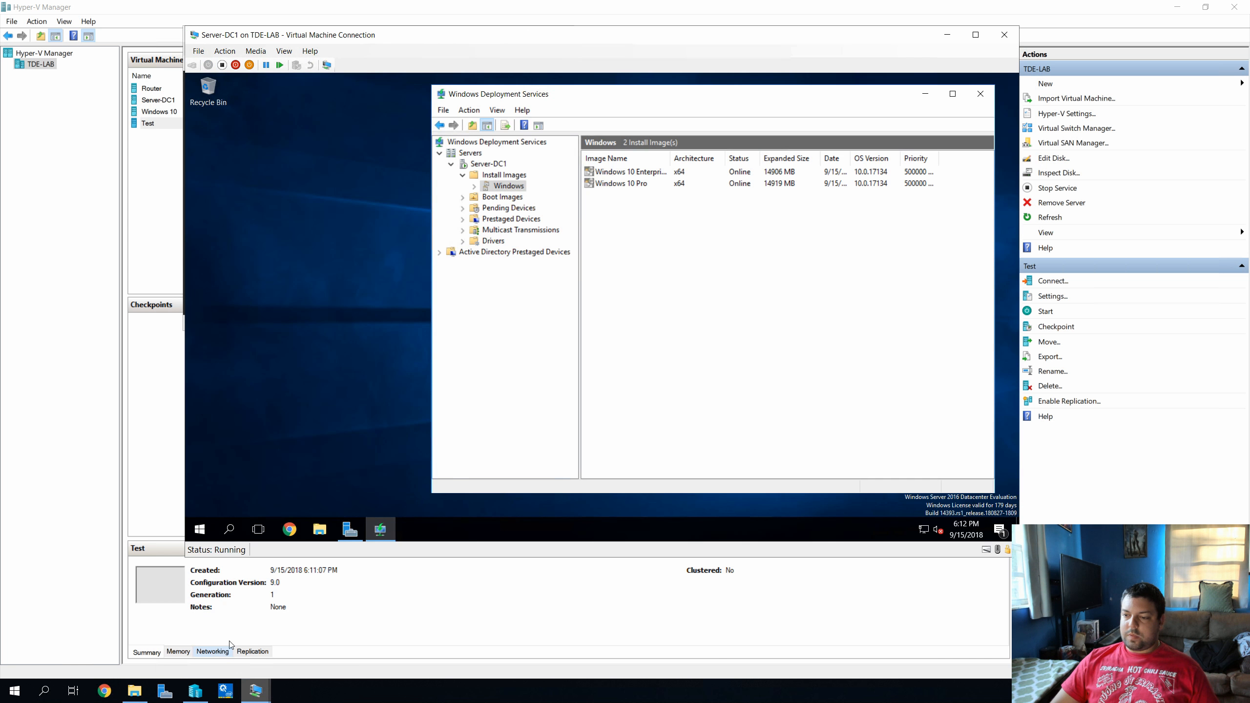
left_click(482, 165)
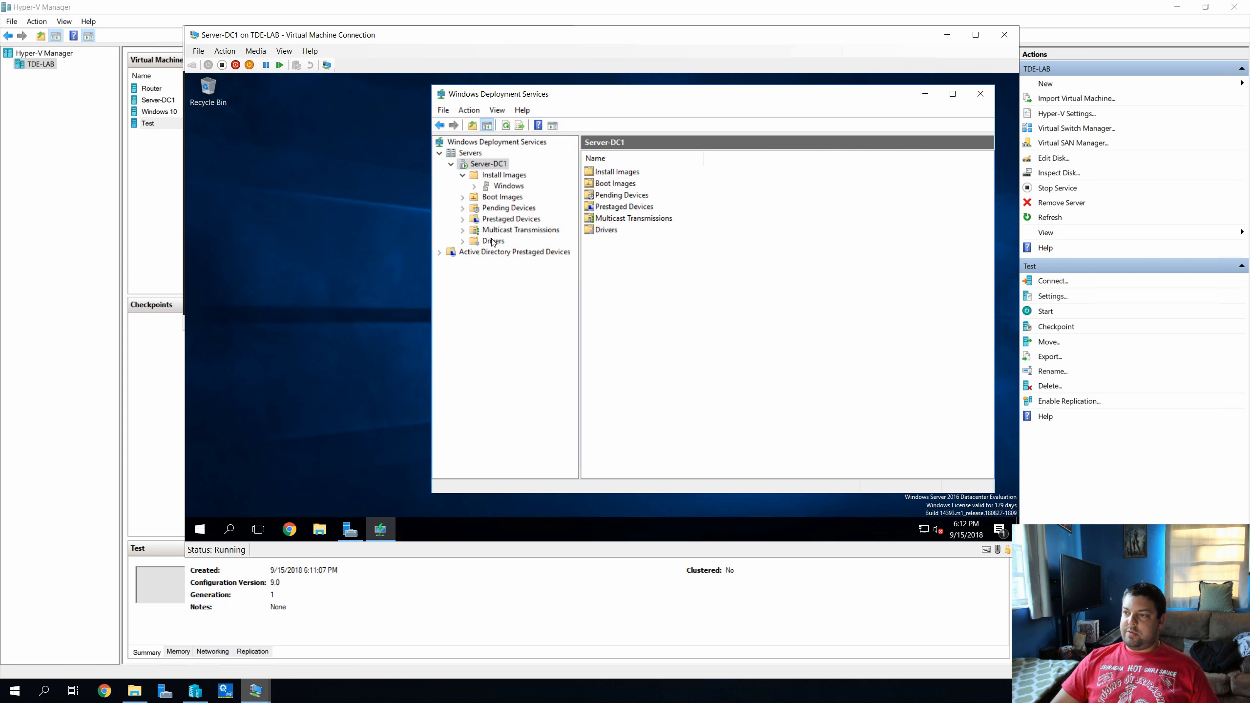
right_click(484, 164)
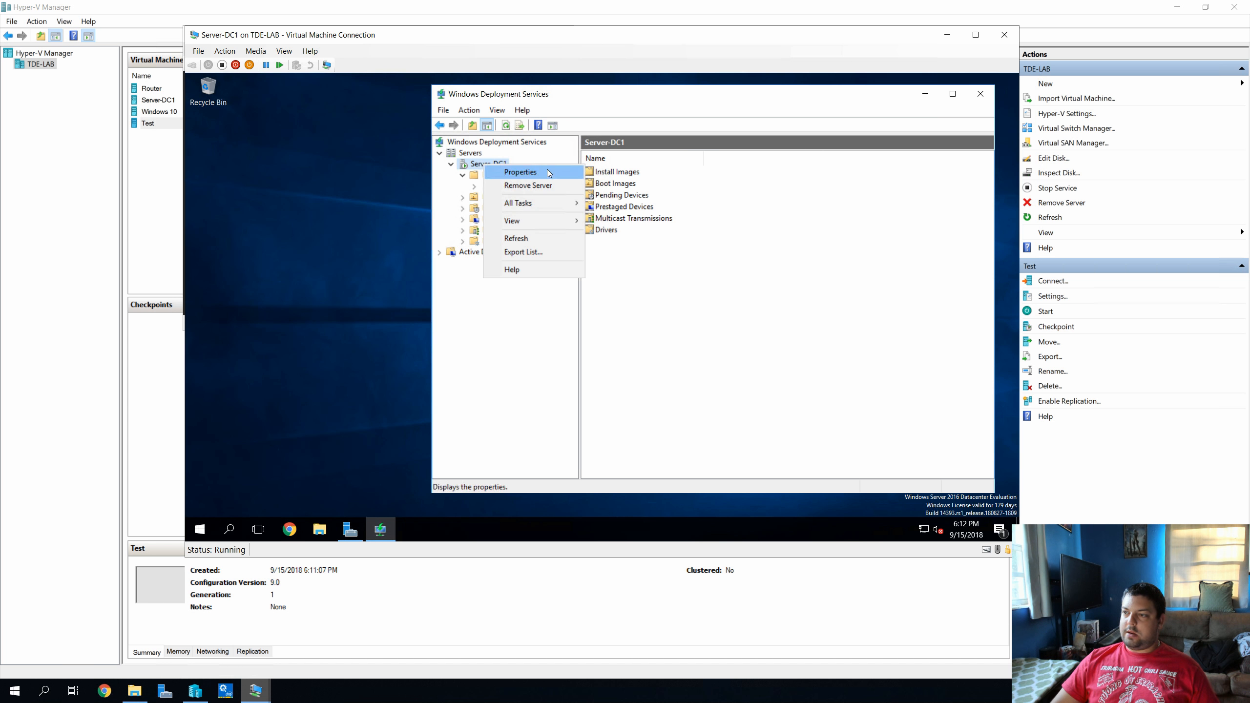
mouse_move(529, 209)
left_click(625, 230)
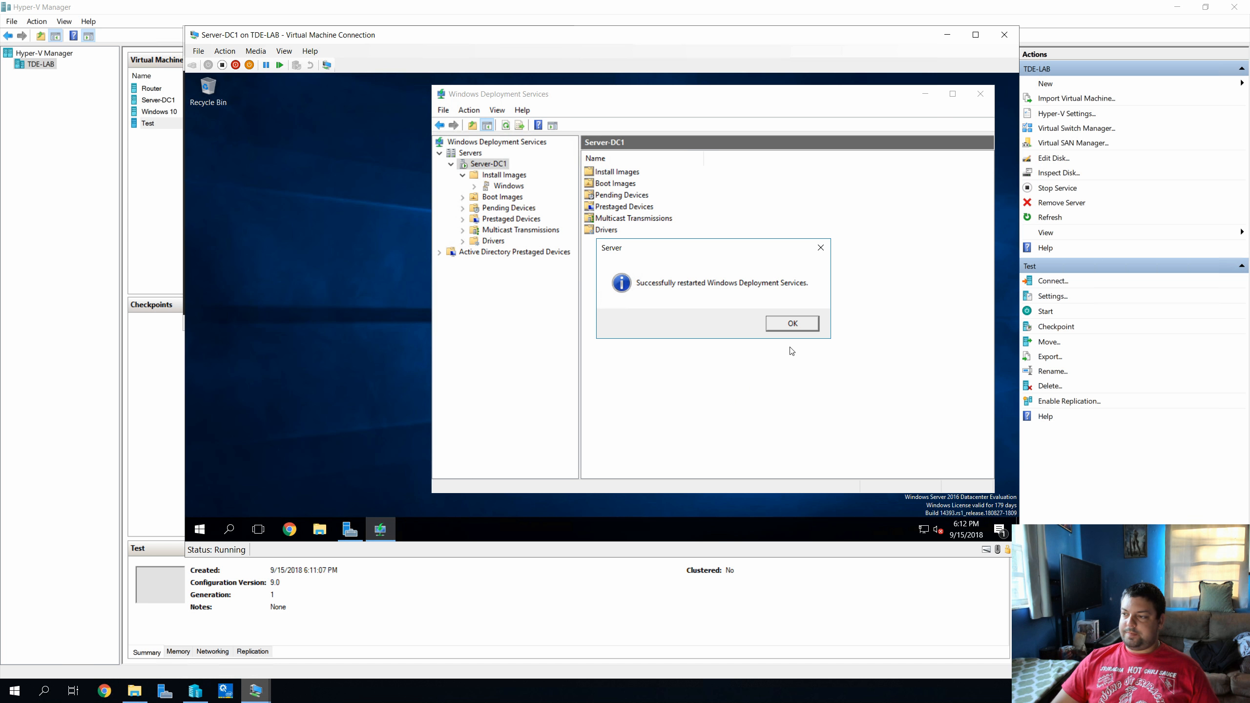
left_click(793, 324)
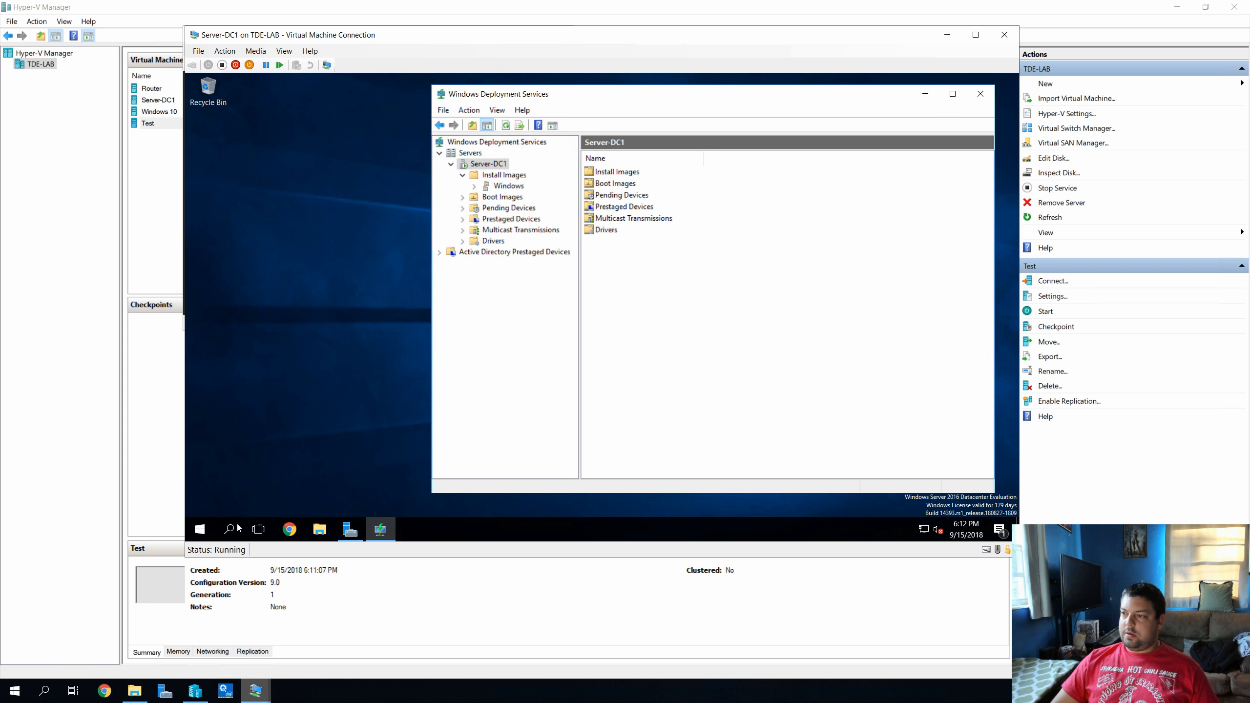
Return to the Test virtual machine's connection window and start the machine for a network boot into Windows Setup
left_click(147, 259)
mouse_move(253, 698)
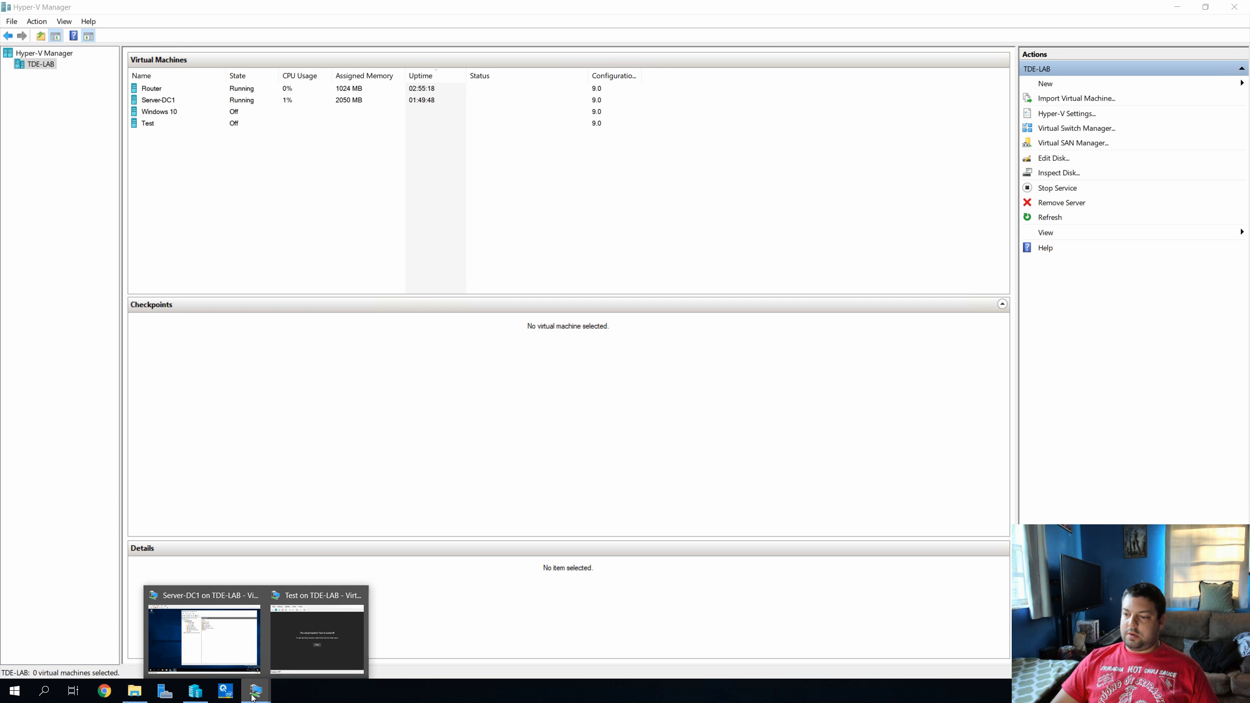
left_click(299, 649)
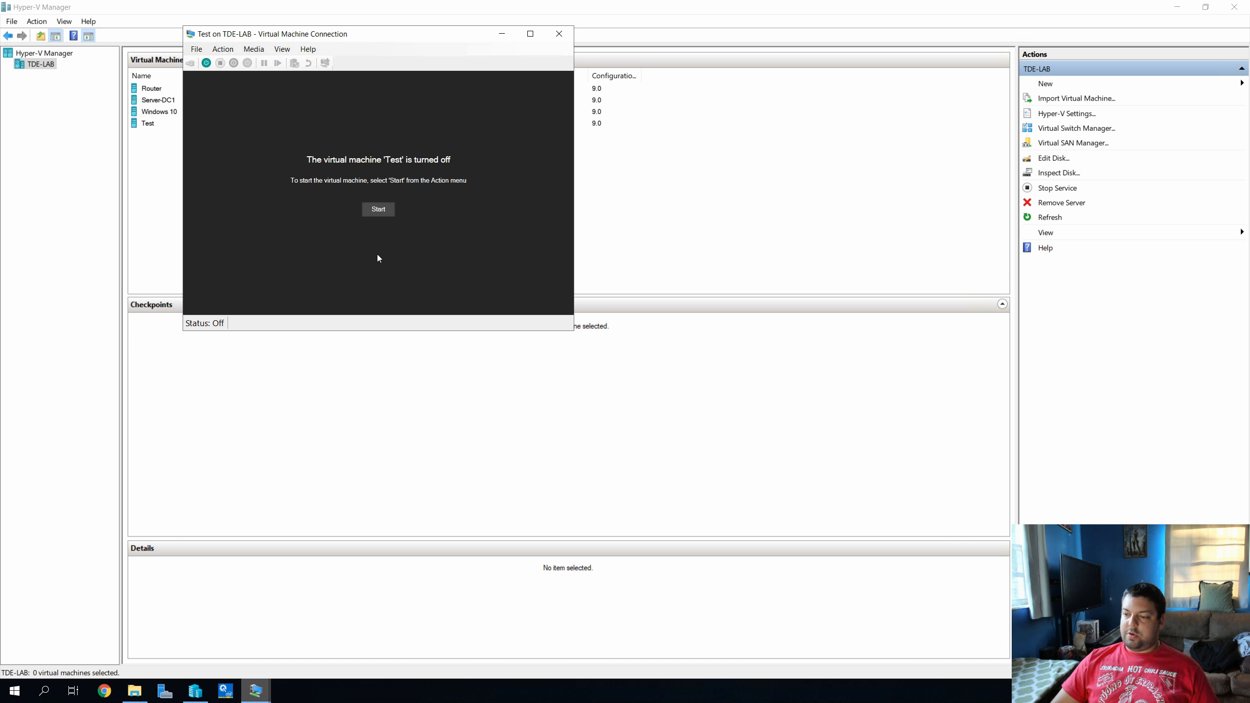
left_click(378, 210)
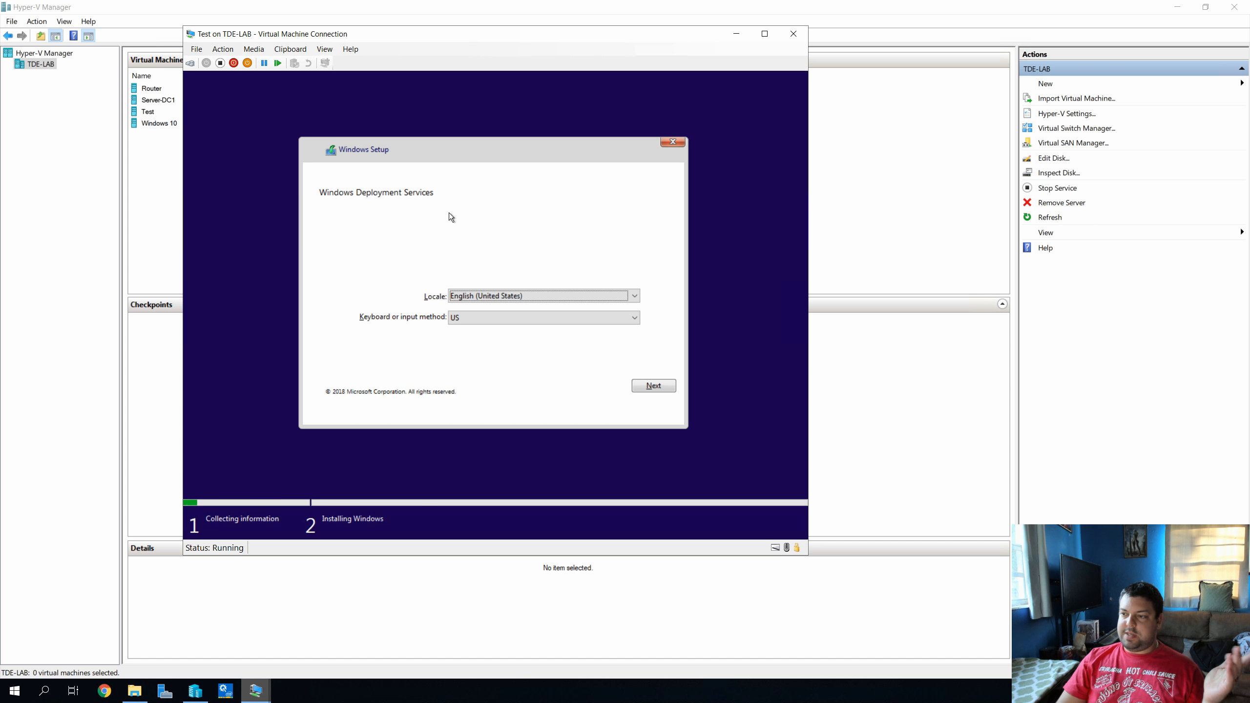
Accept the default locale and keyboard in Windows Setup, and connect to Server-DC1 as server-dc1\Administrator with the account password
left_click(645, 387)
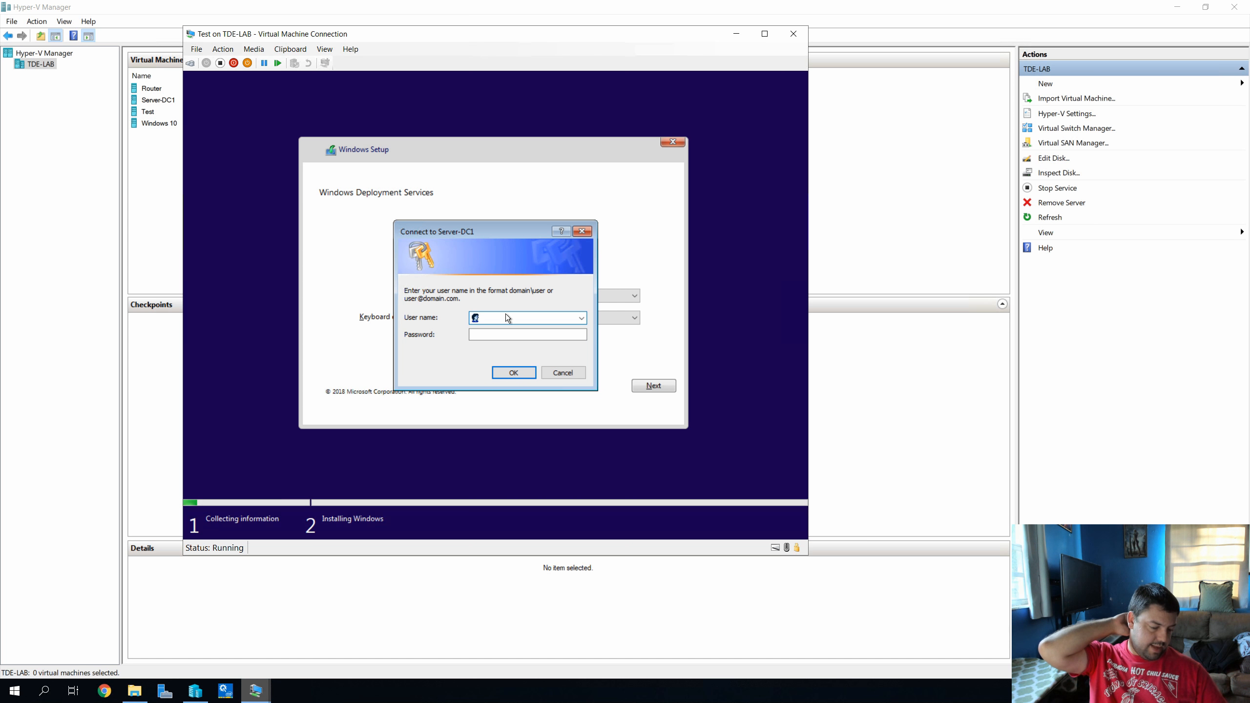
type("server-")
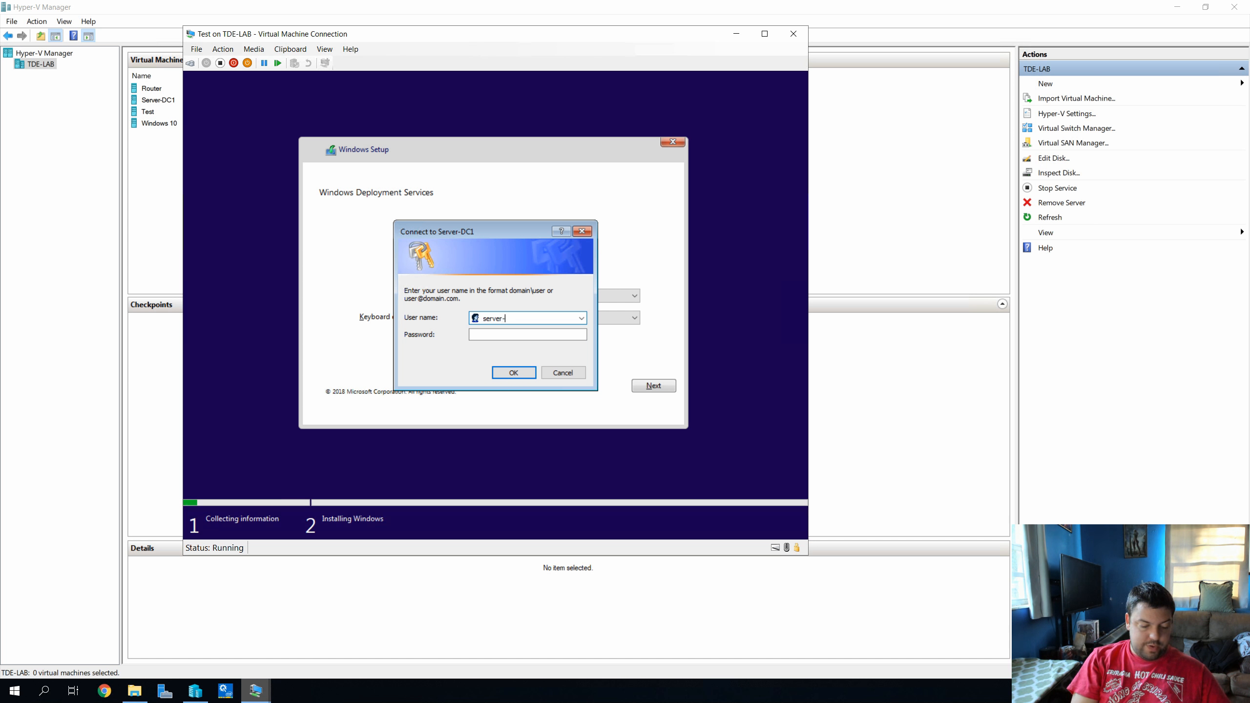
type("dc1\\")
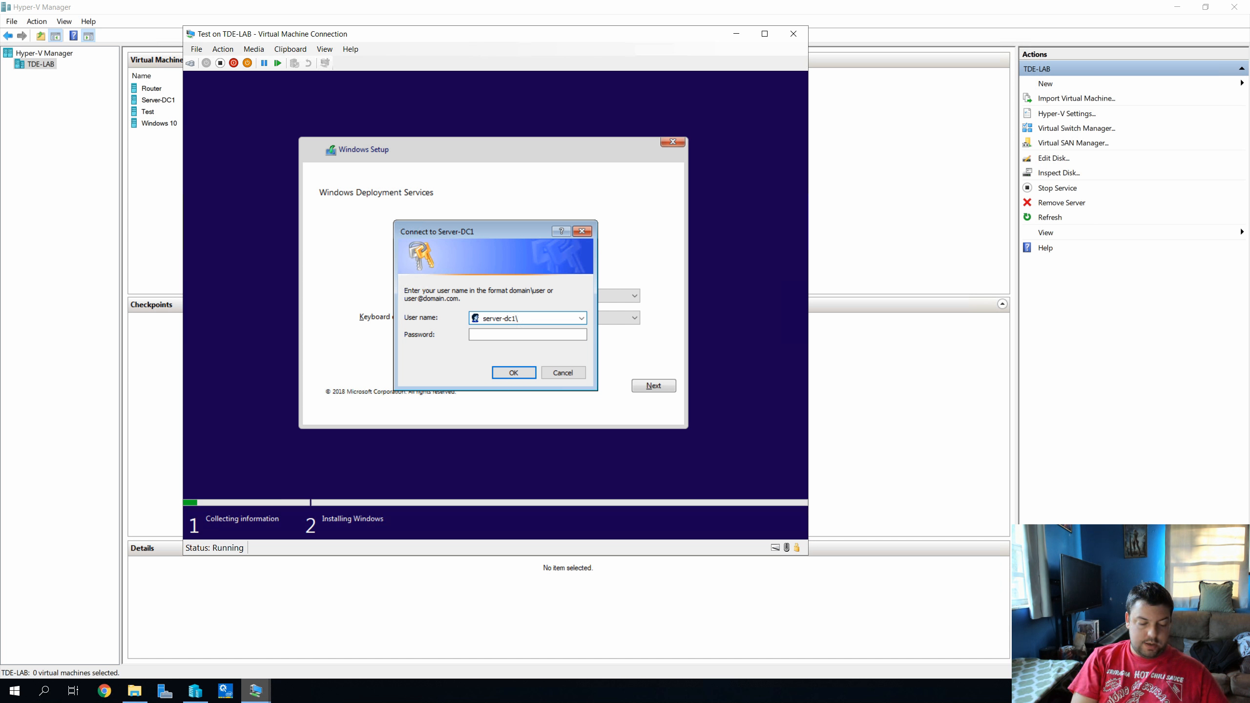
type("Administrator")
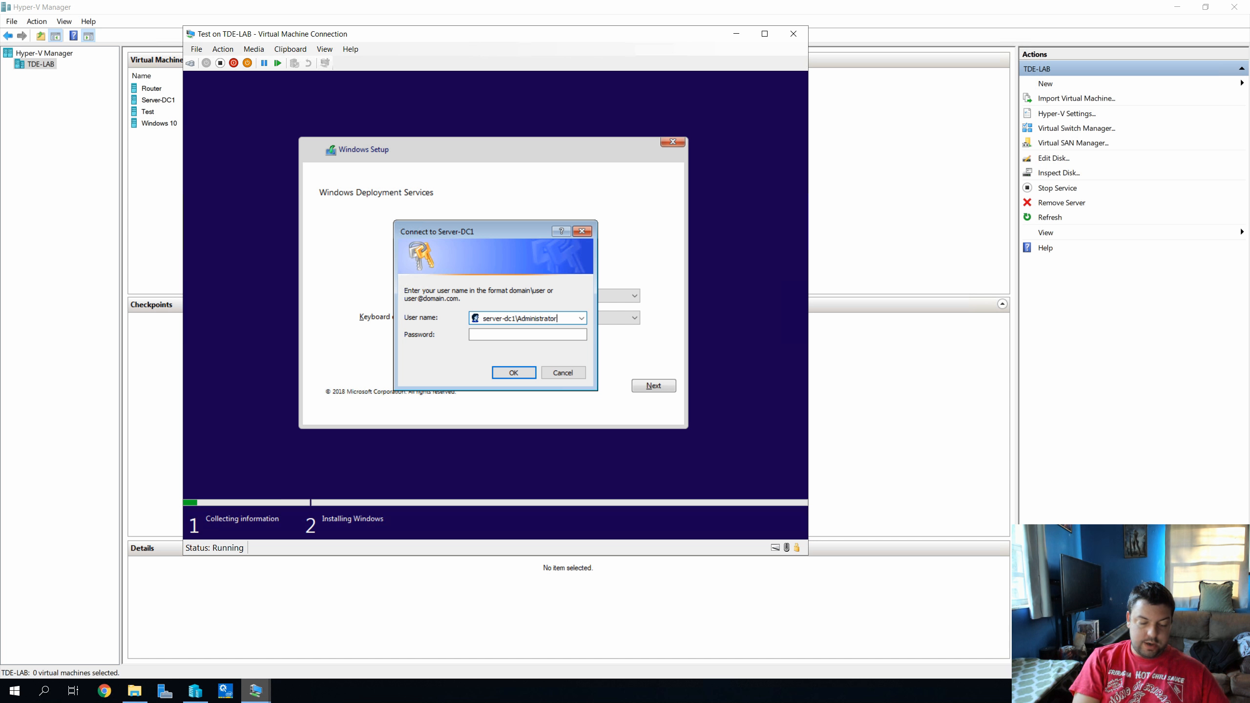
key("Tab")
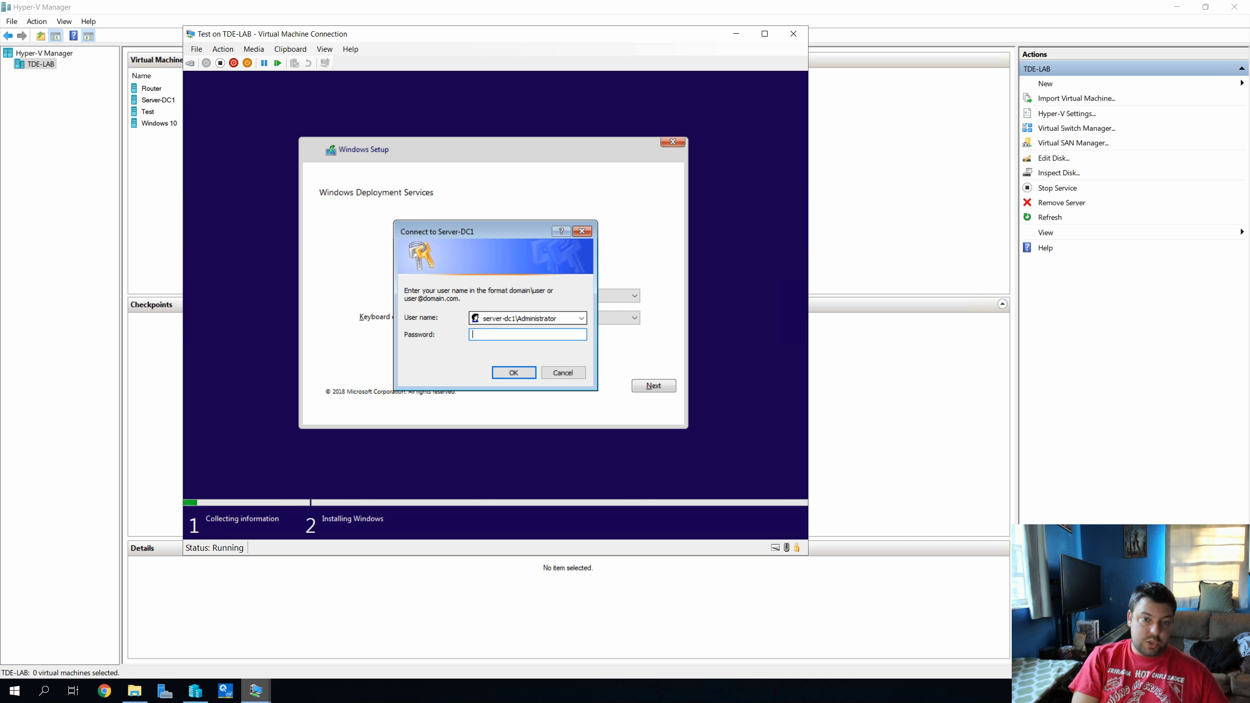
type("••••••••")
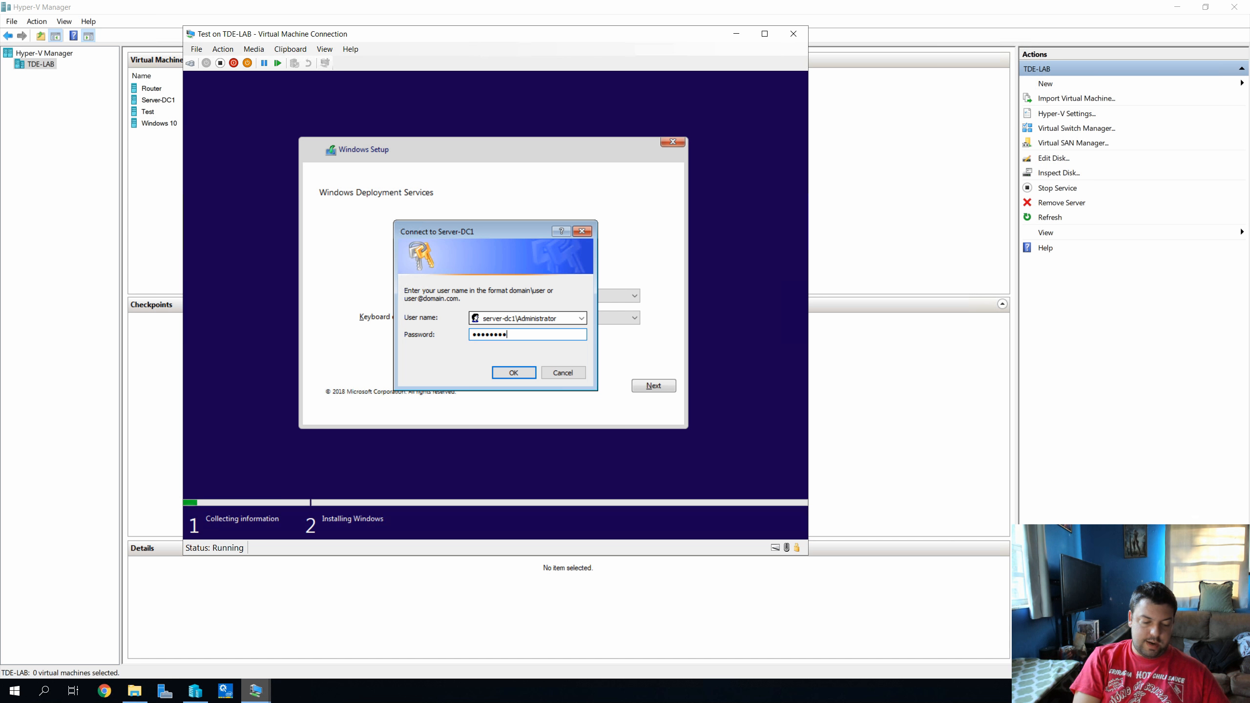
type("•")
key("Return")
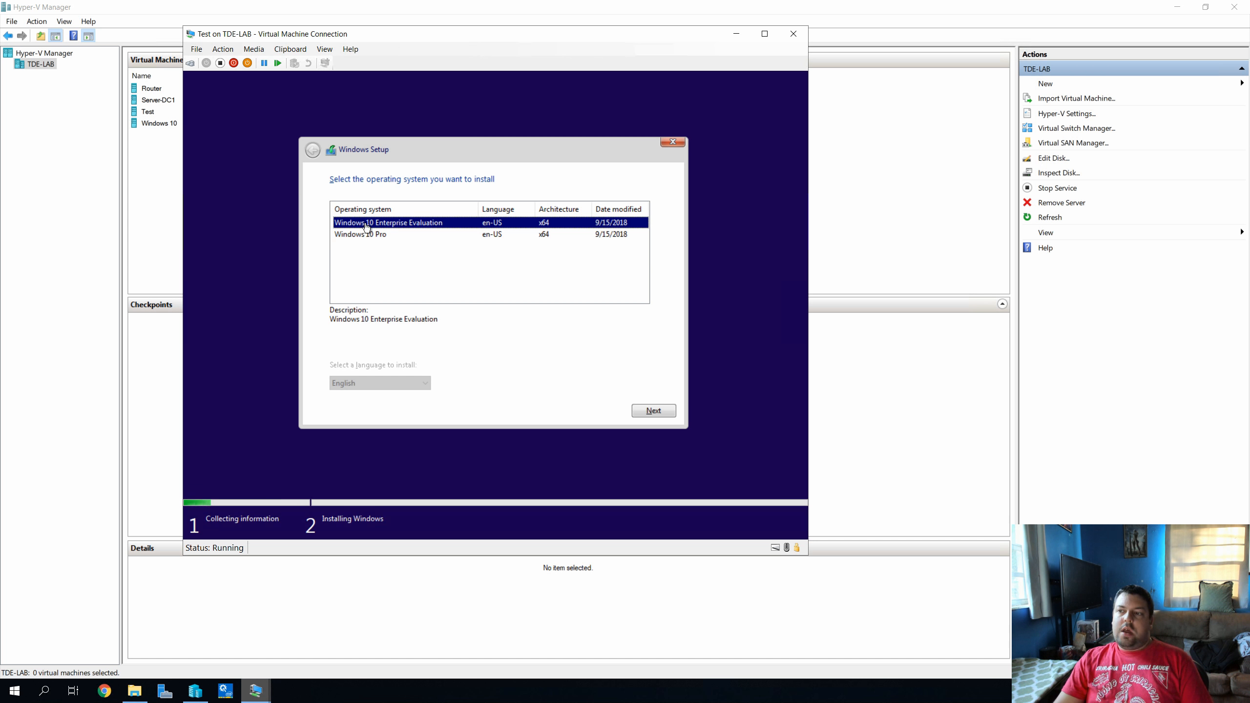
Compare the two operating system entries offered for installation and select Windows 10 Pro
left_click(380, 240)
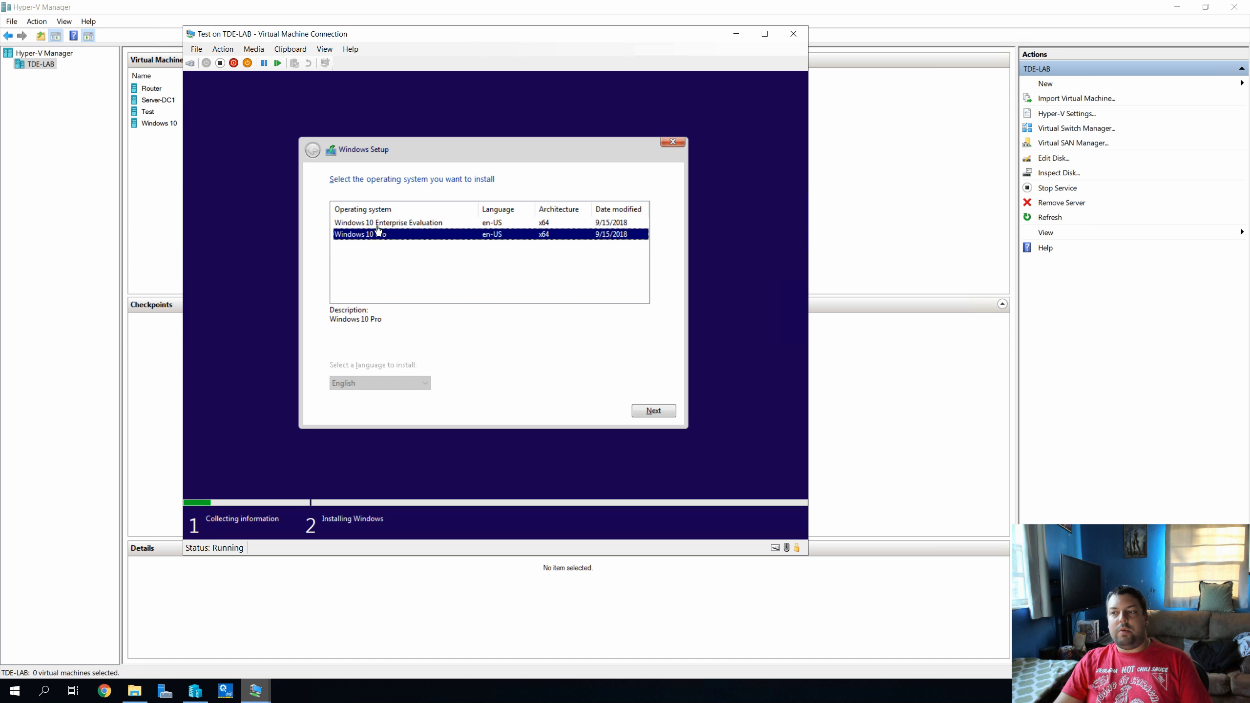
left_click(378, 227)
left_click(384, 236)
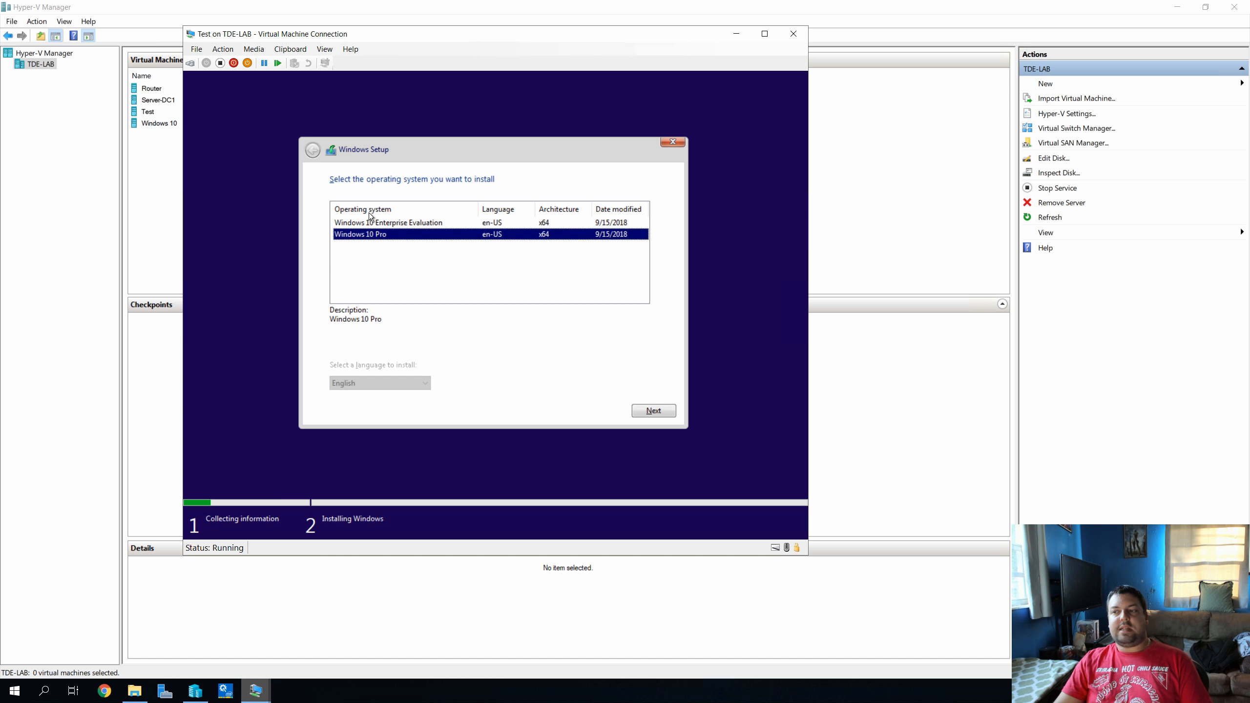
left_click(371, 223)
left_click(376, 238)
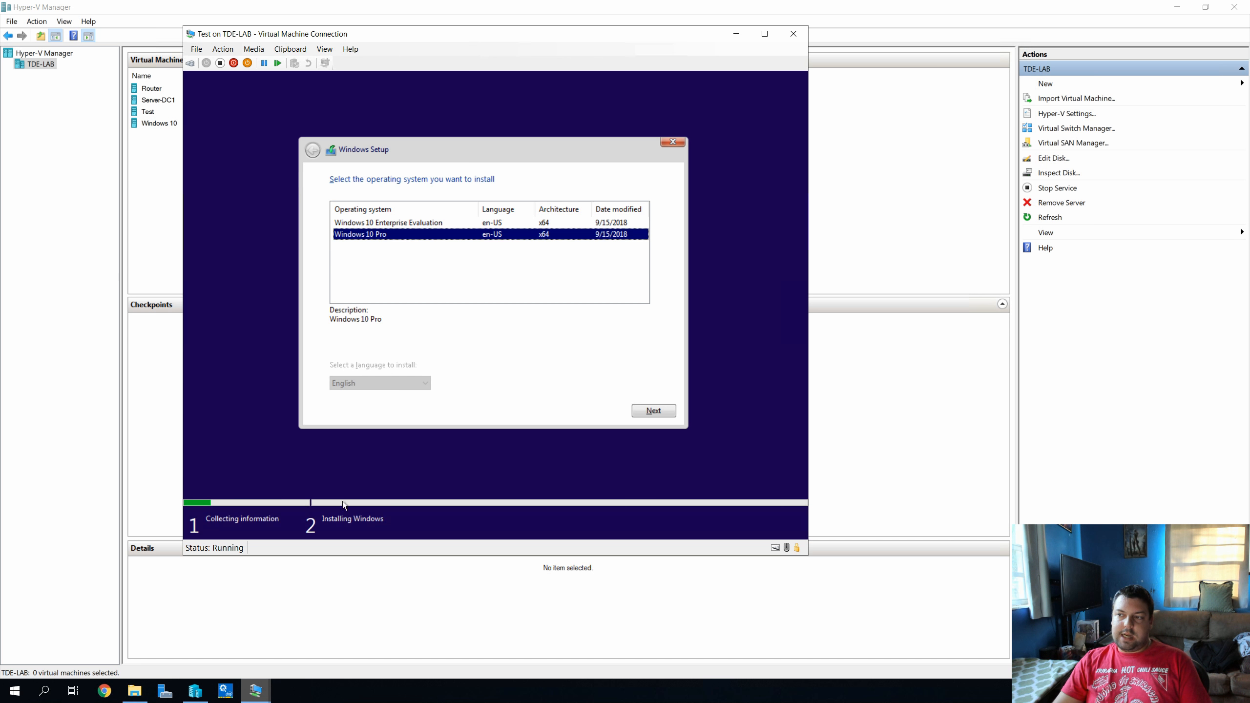
Display the Windows install image group on Server-DC1 and compare its images with the Test machine's operating system list
mouse_move(259, 699)
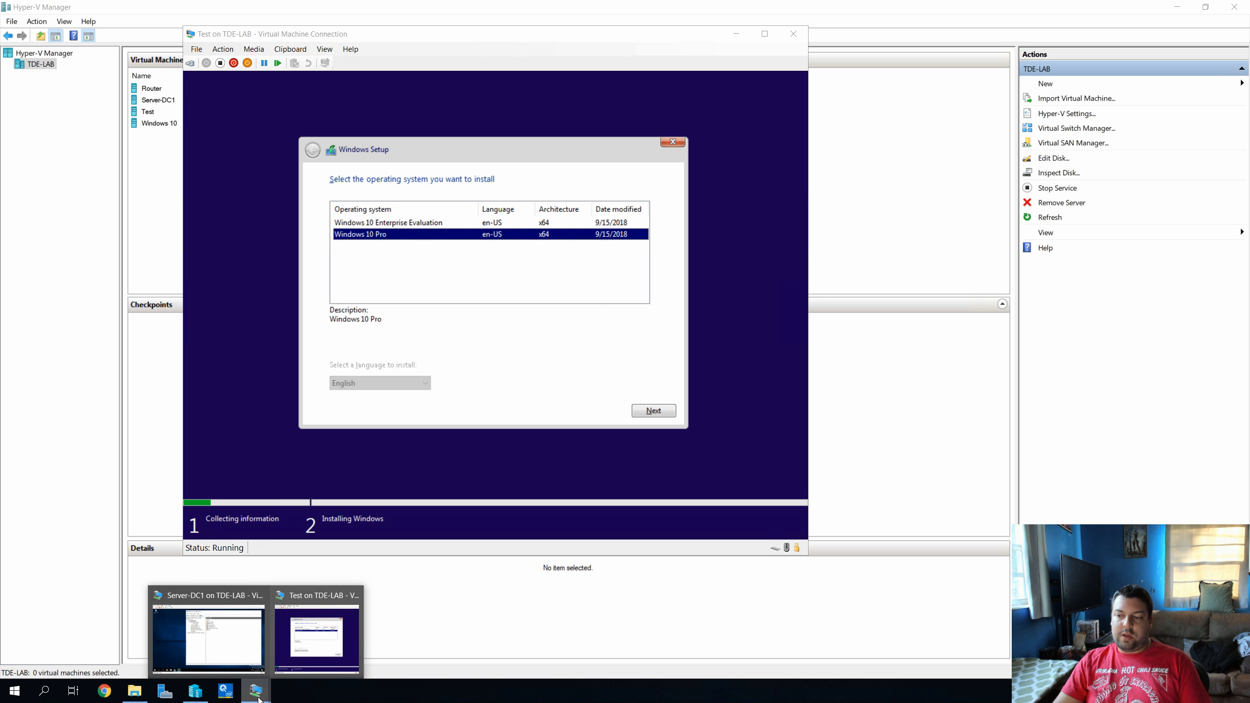
left_click(209, 635)
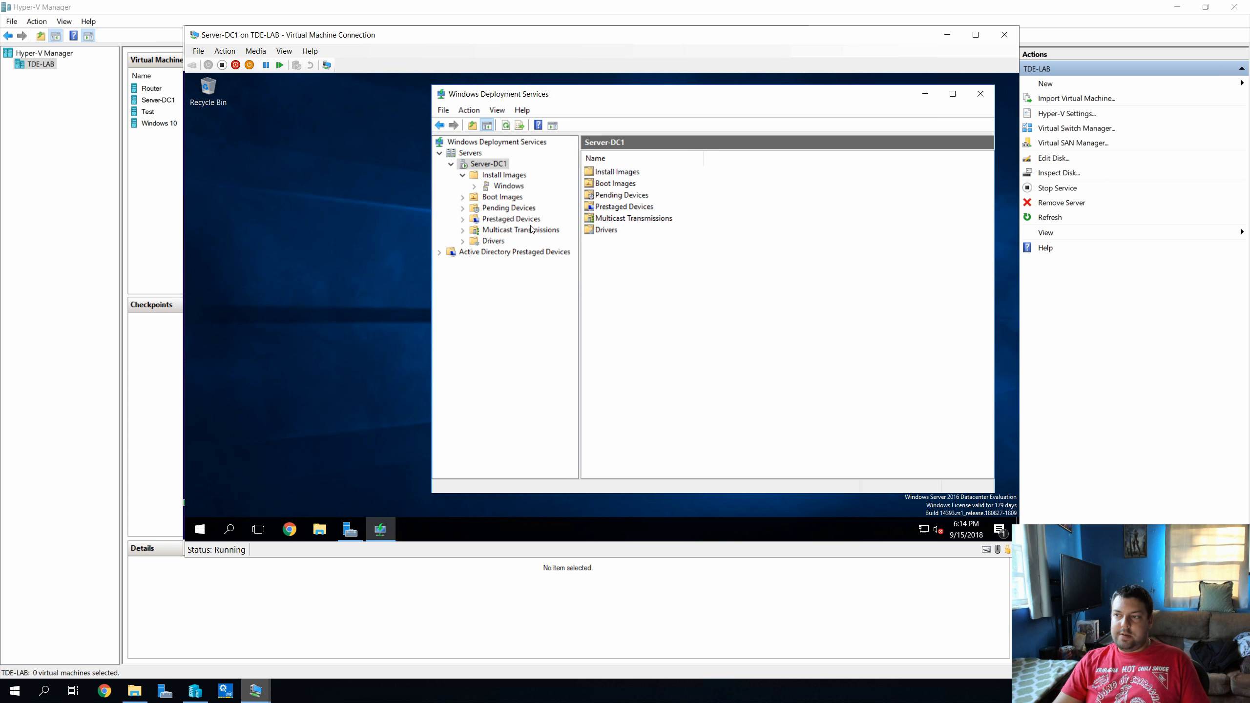
left_click(505, 187)
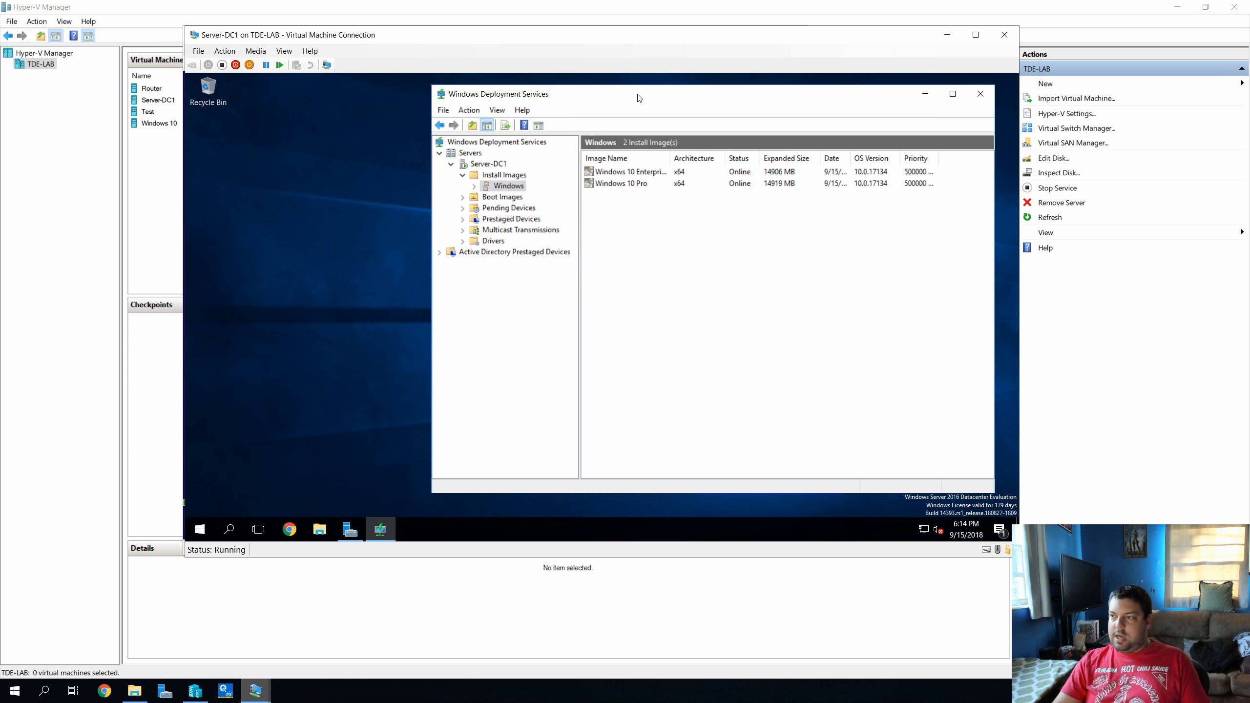
left_click_drag(642, 96, 464, 87)
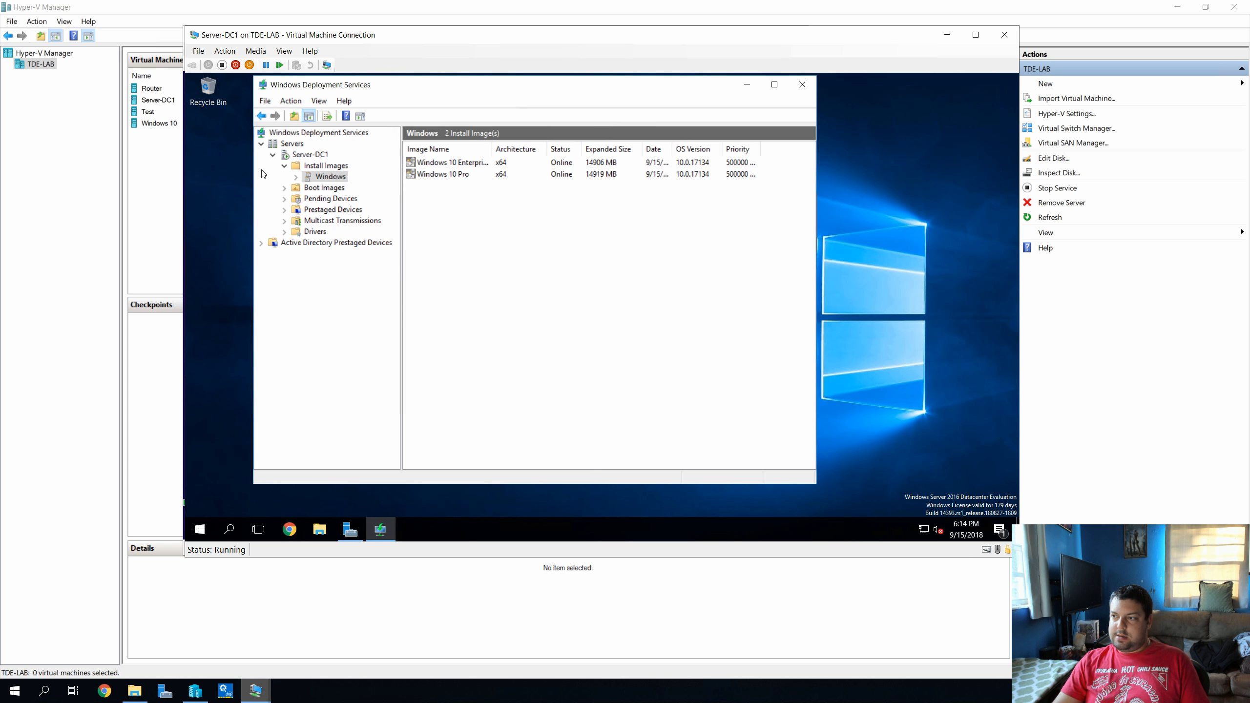
left_click(431, 168)
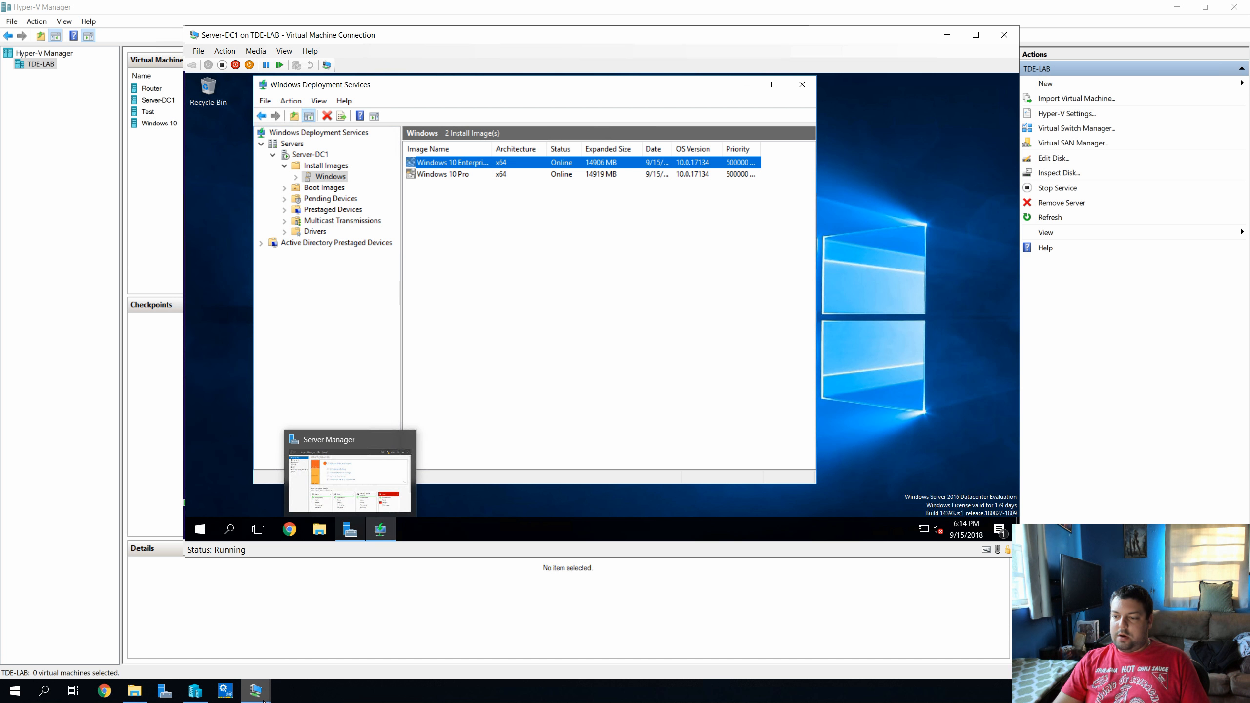
mouse_move(264, 699)
left_click(316, 636)
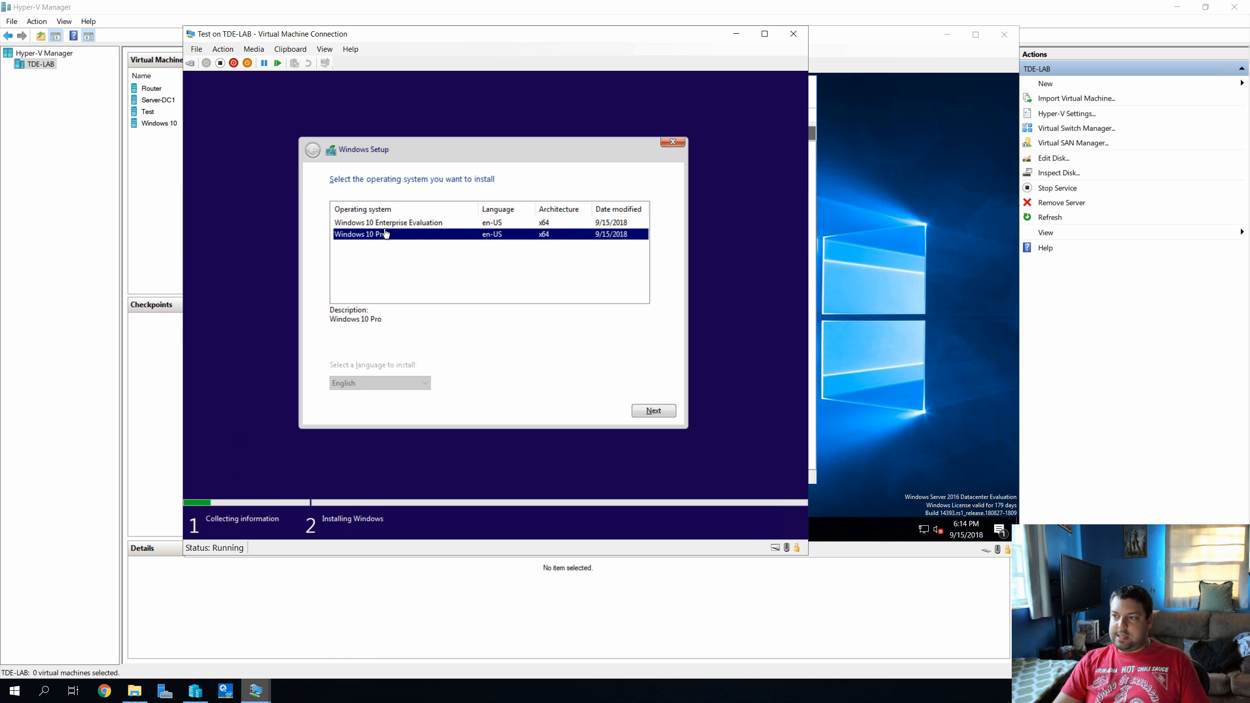
left_click(736, 34)
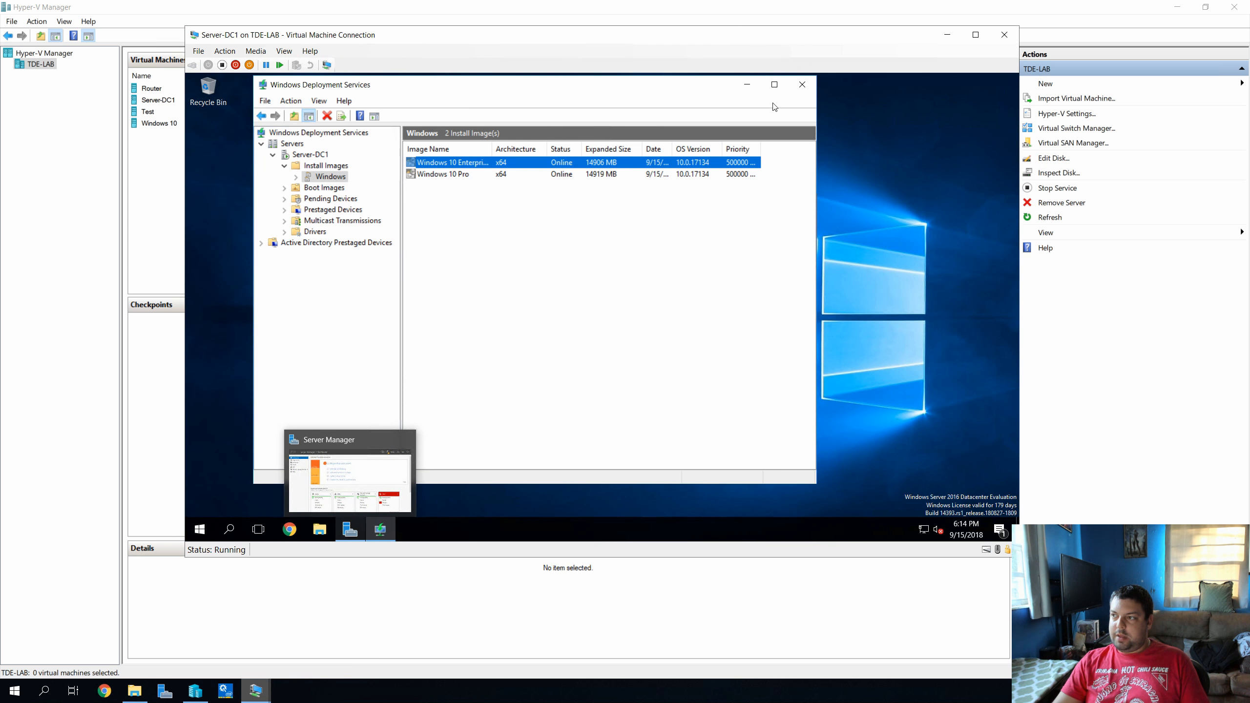
Set the priority of the Windows 10 Pro install image to 1 in its properties and save the change
left_click(466, 179)
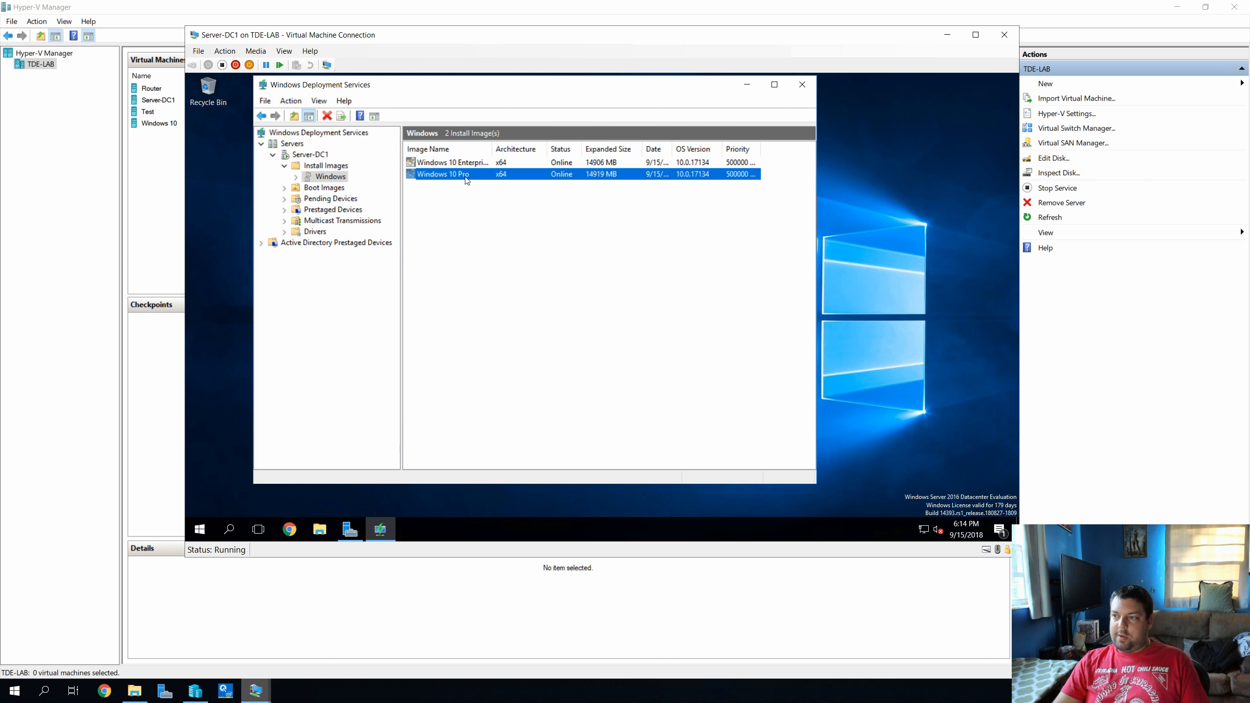
right_click(465, 177)
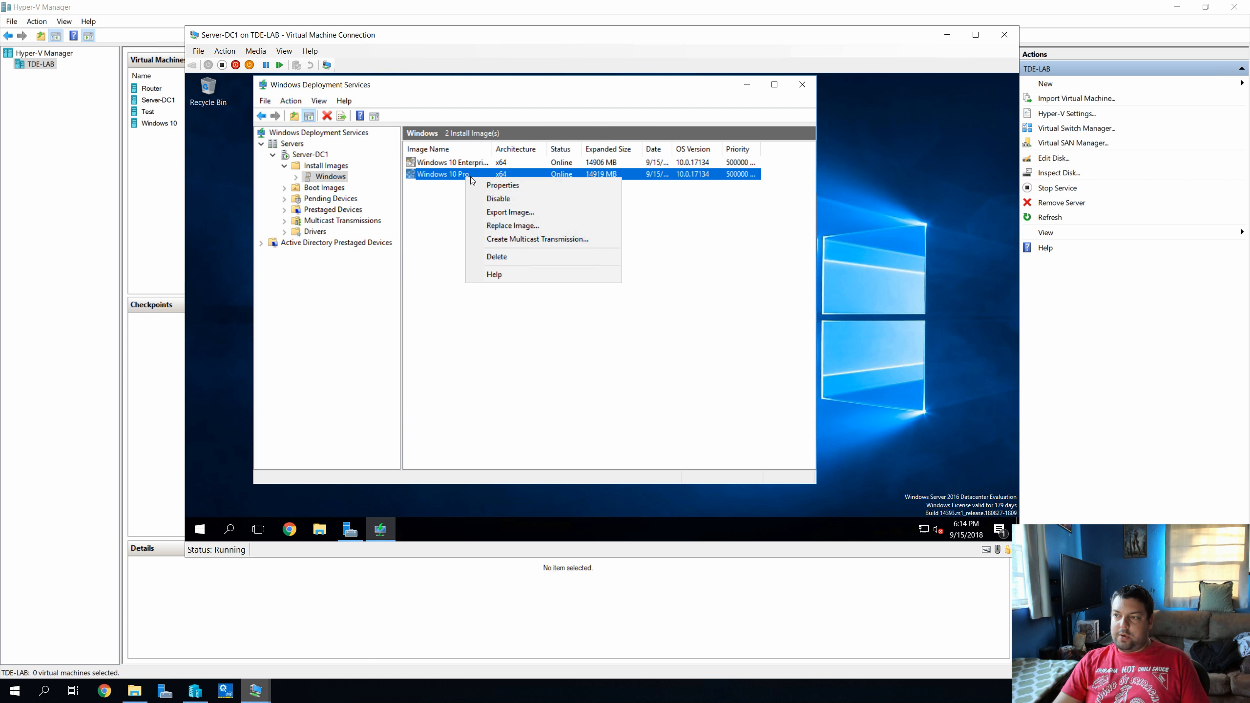
left_click(482, 186)
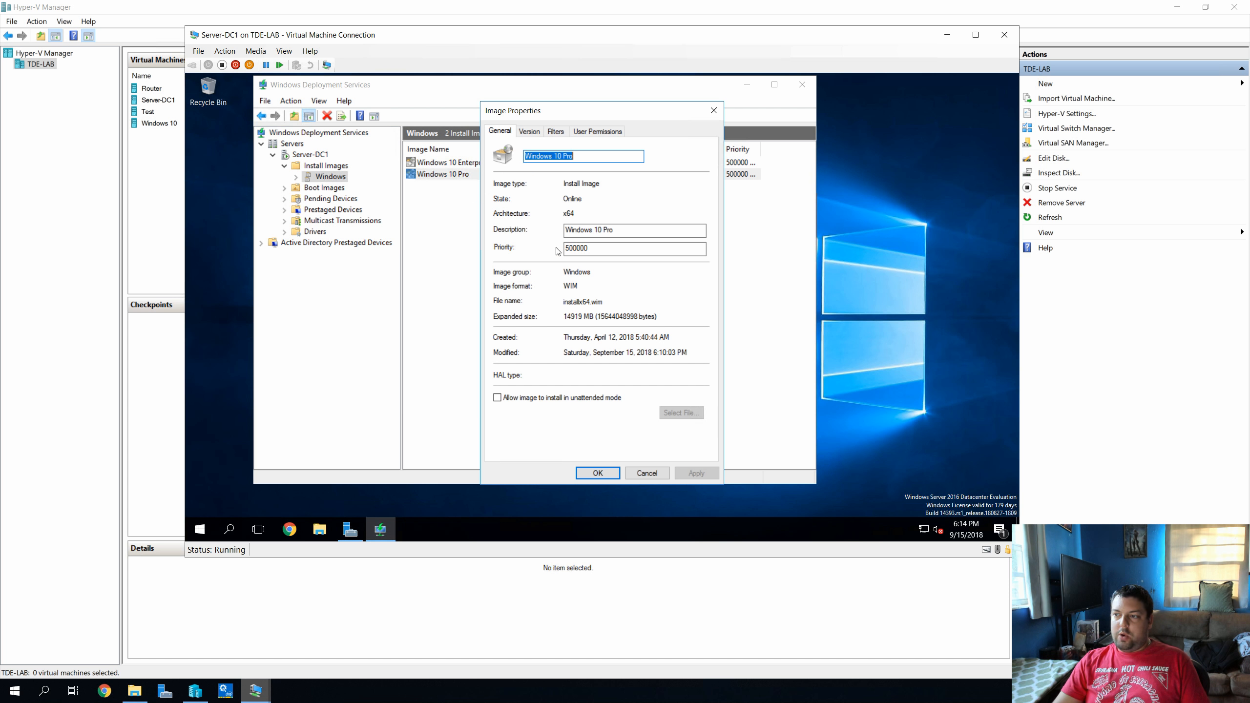
double_click(600, 249)
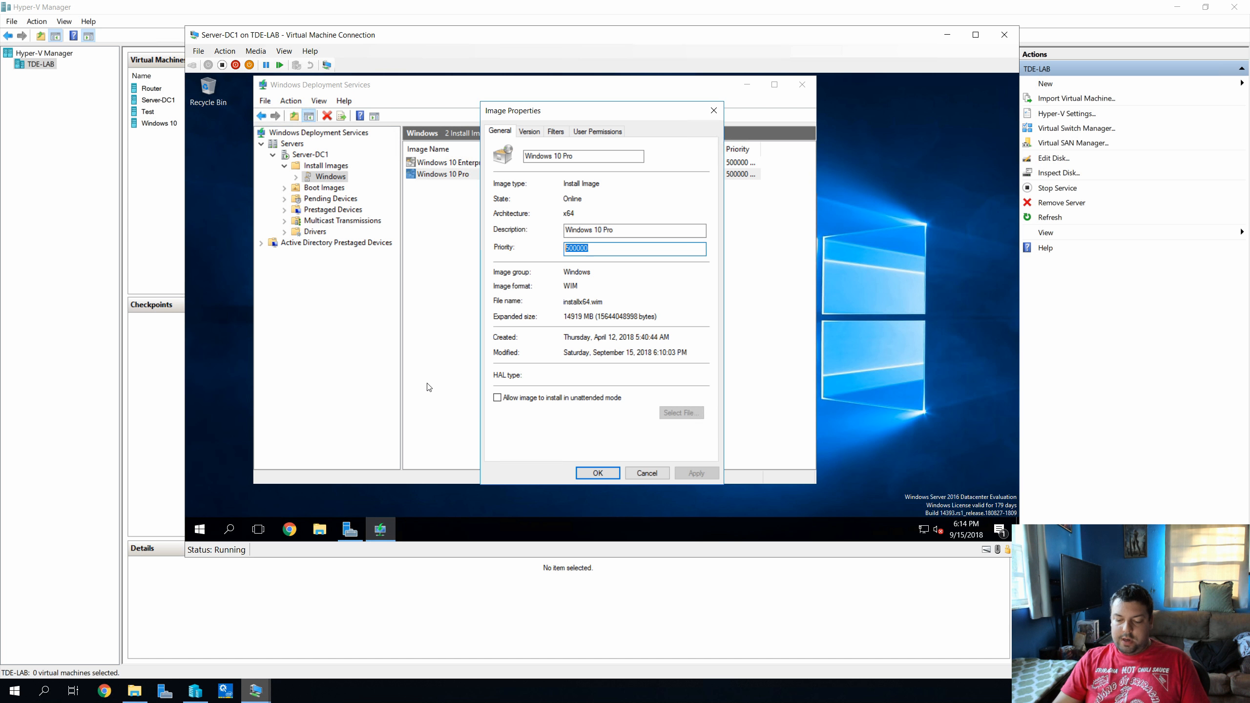
type("50000")
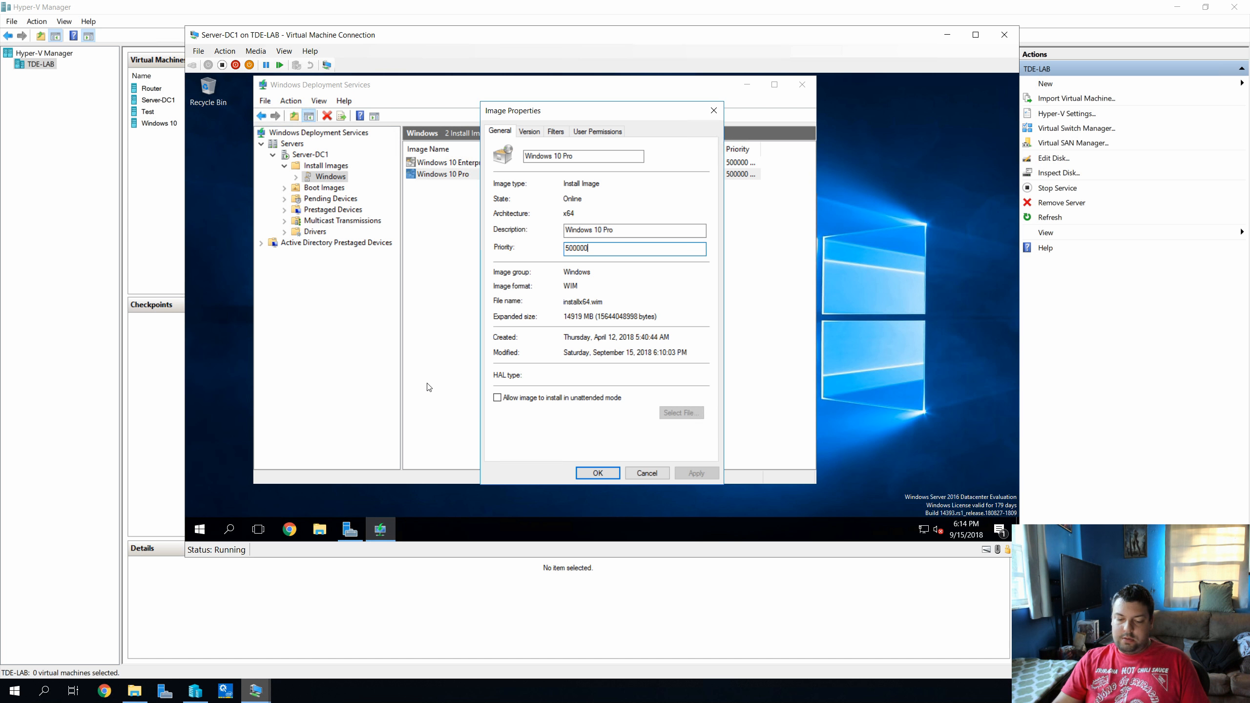
key("BackSpace")
key("BackSpace")
key("BackSpace")
key("BackSpace")
key("BackSpace")
type("1")
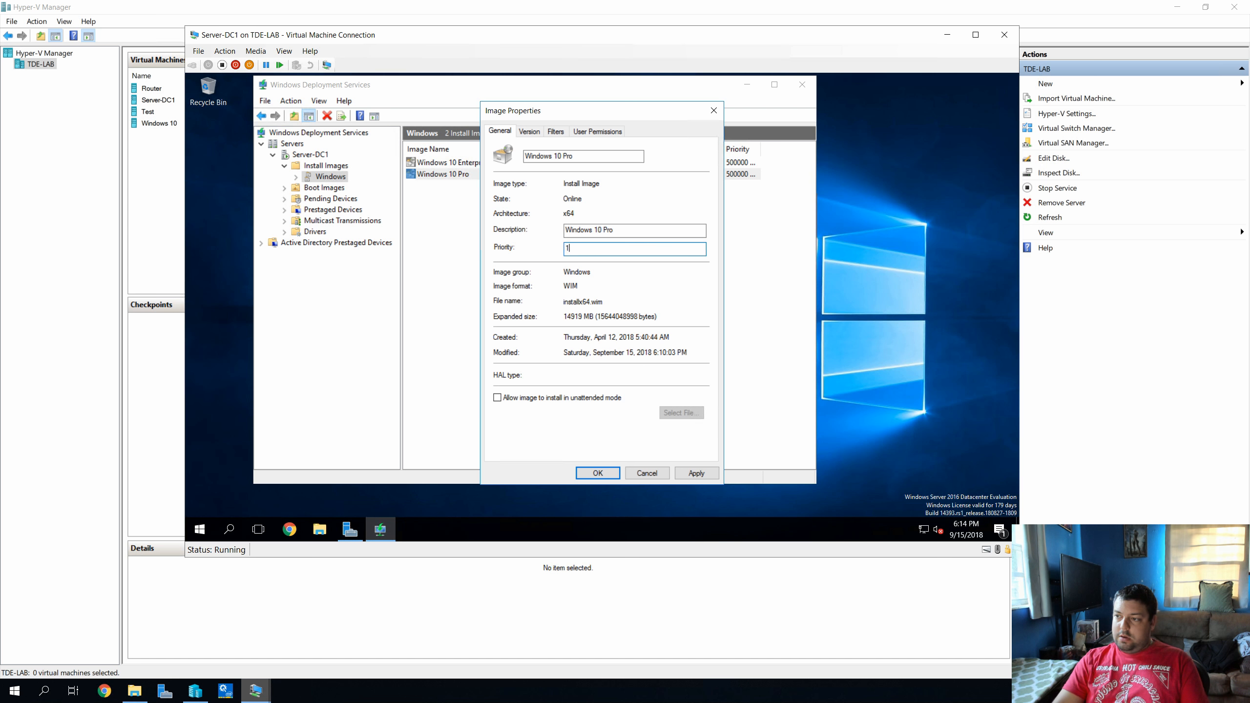
left_click(689, 474)
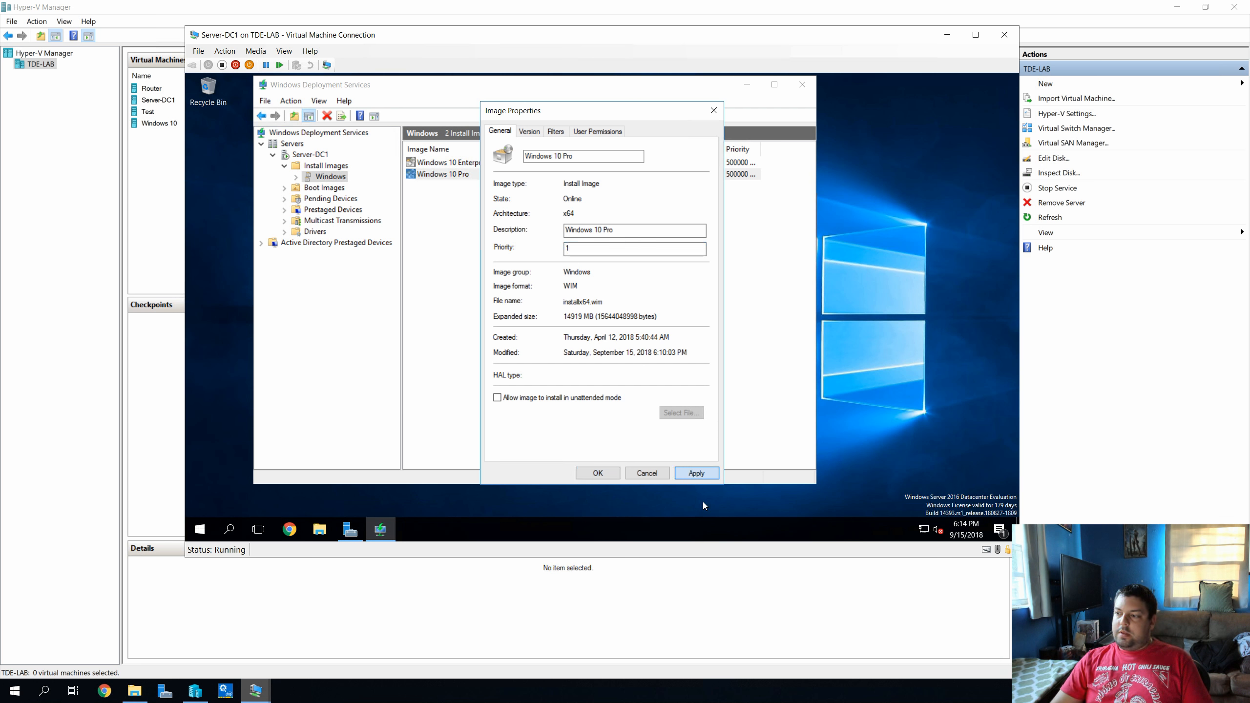
left_click(607, 473)
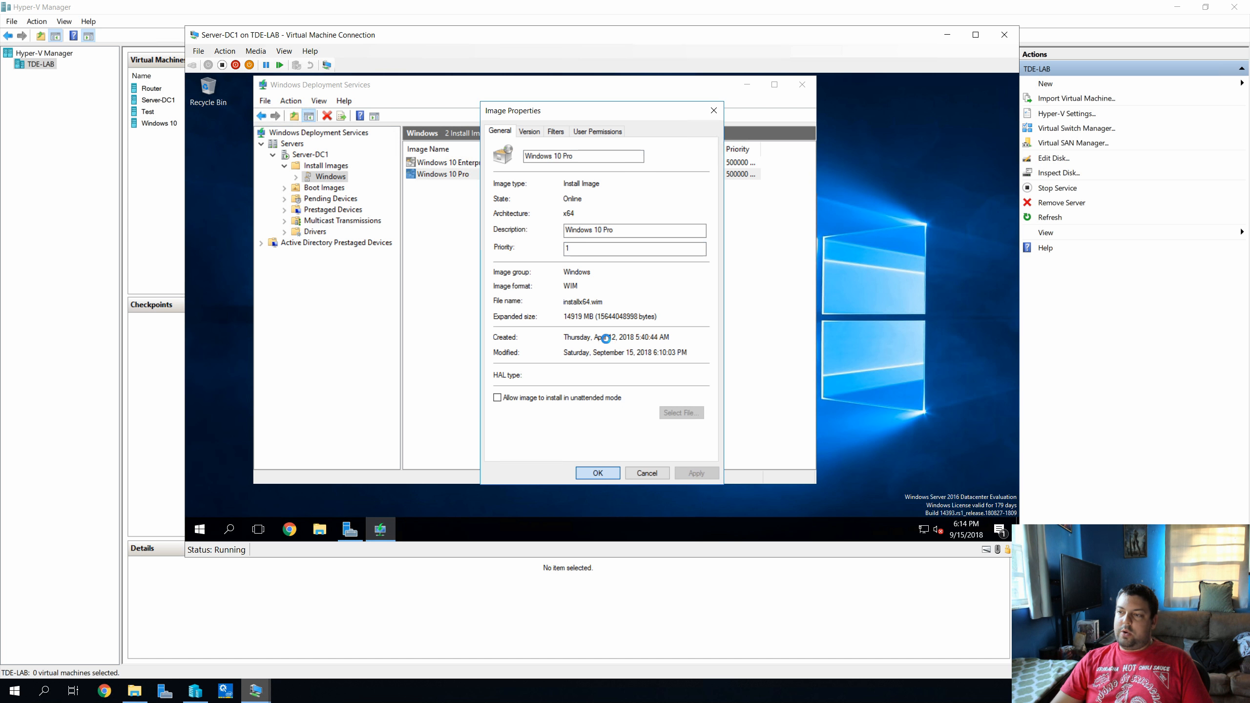
Set the priority of the Windows 10 Enterprise Evaluation install image to 2 in its properties and save the change
left_click(457, 162)
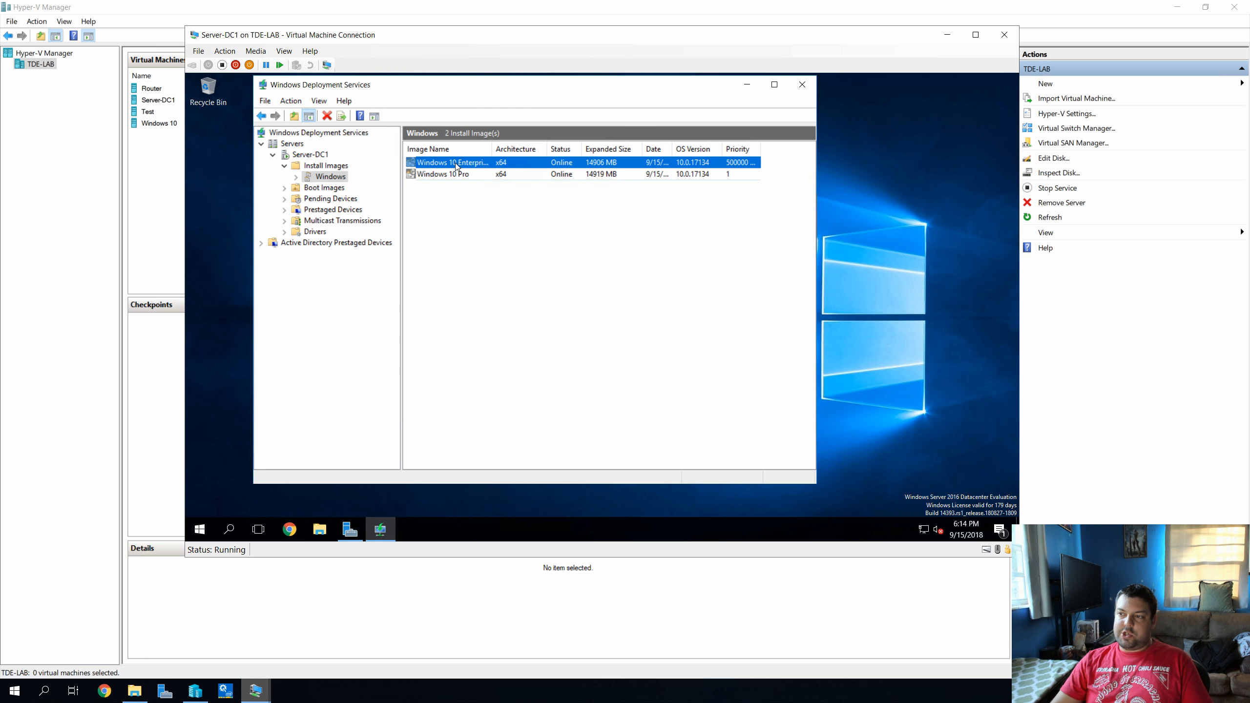
right_click(456, 162)
left_click(493, 172)
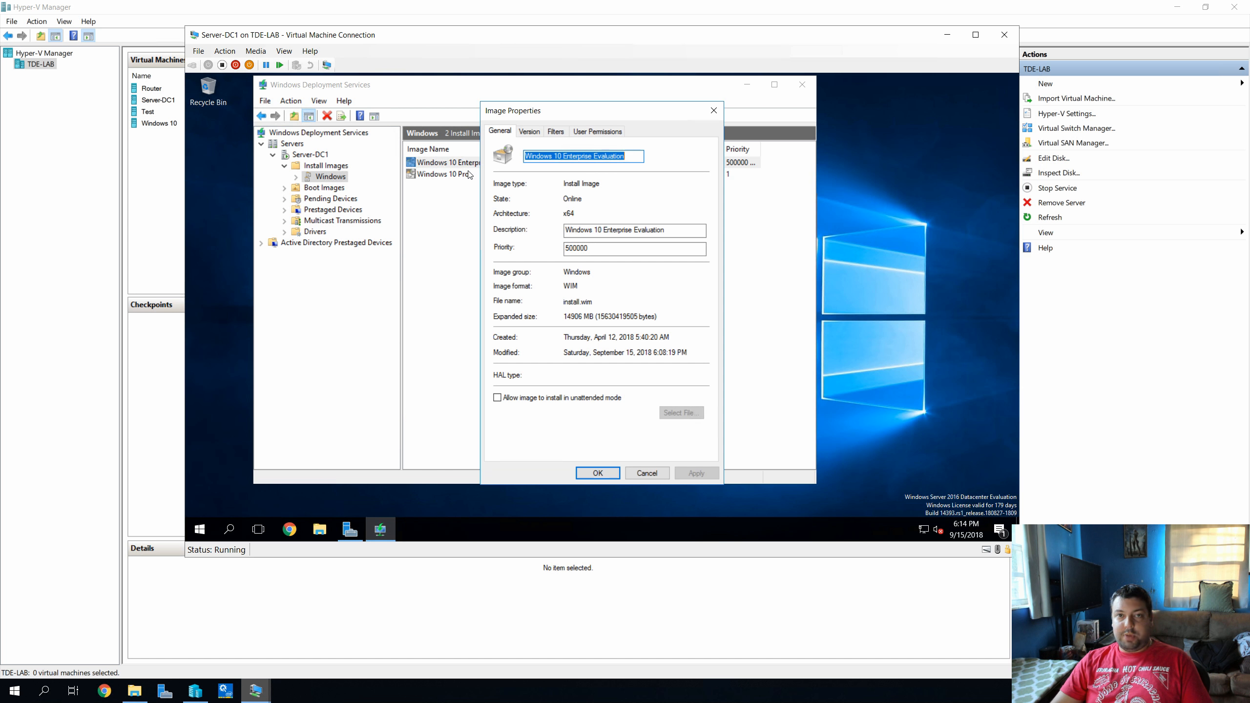
left_click_drag(592, 249, 553, 250)
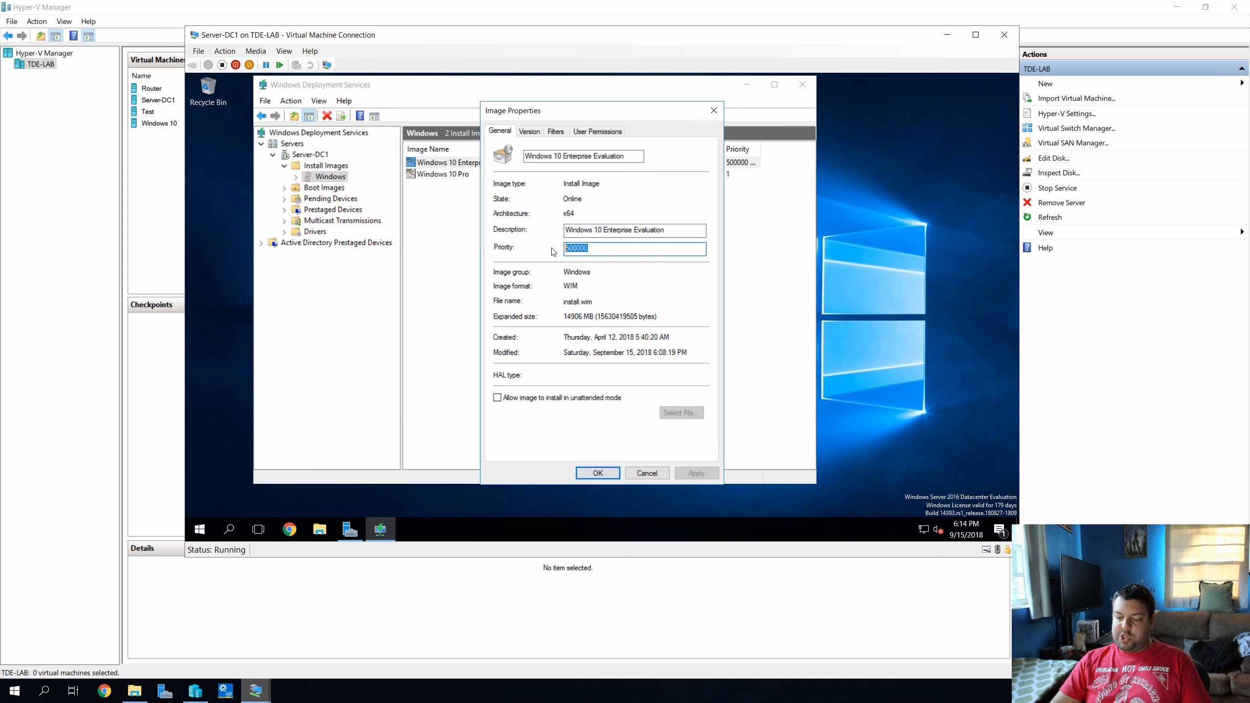
type("2")
left_click(695, 472)
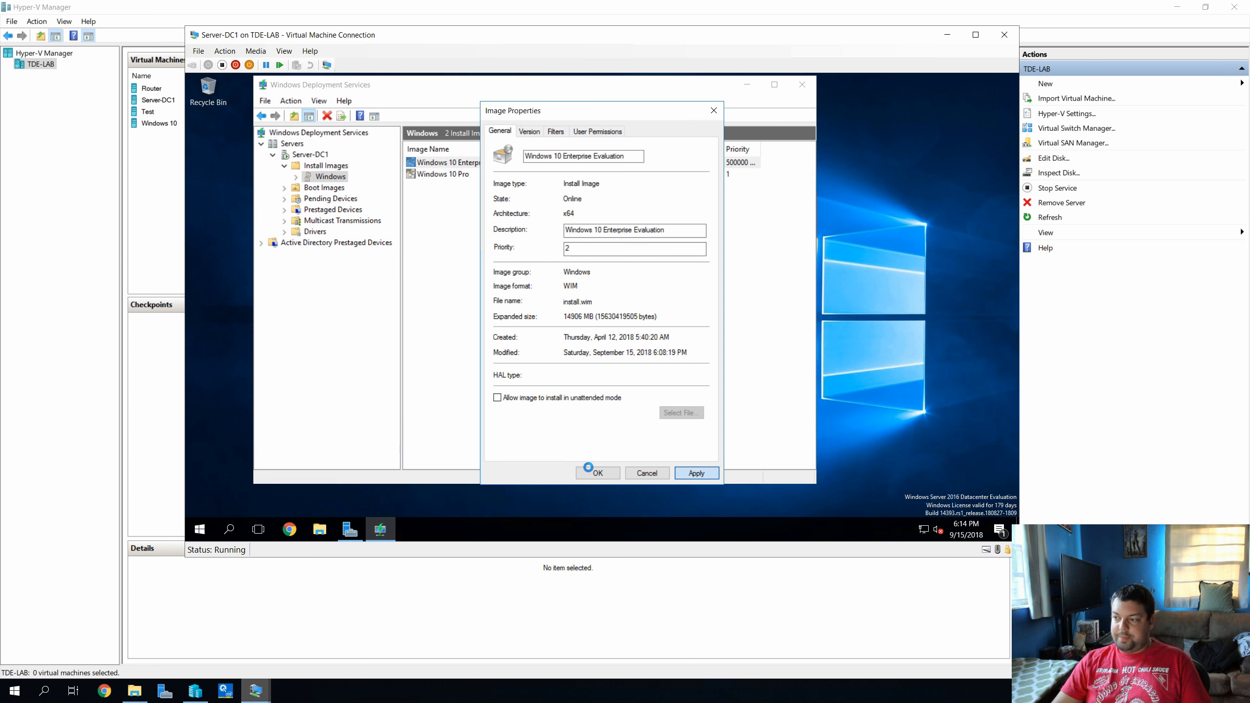
left_click(597, 472)
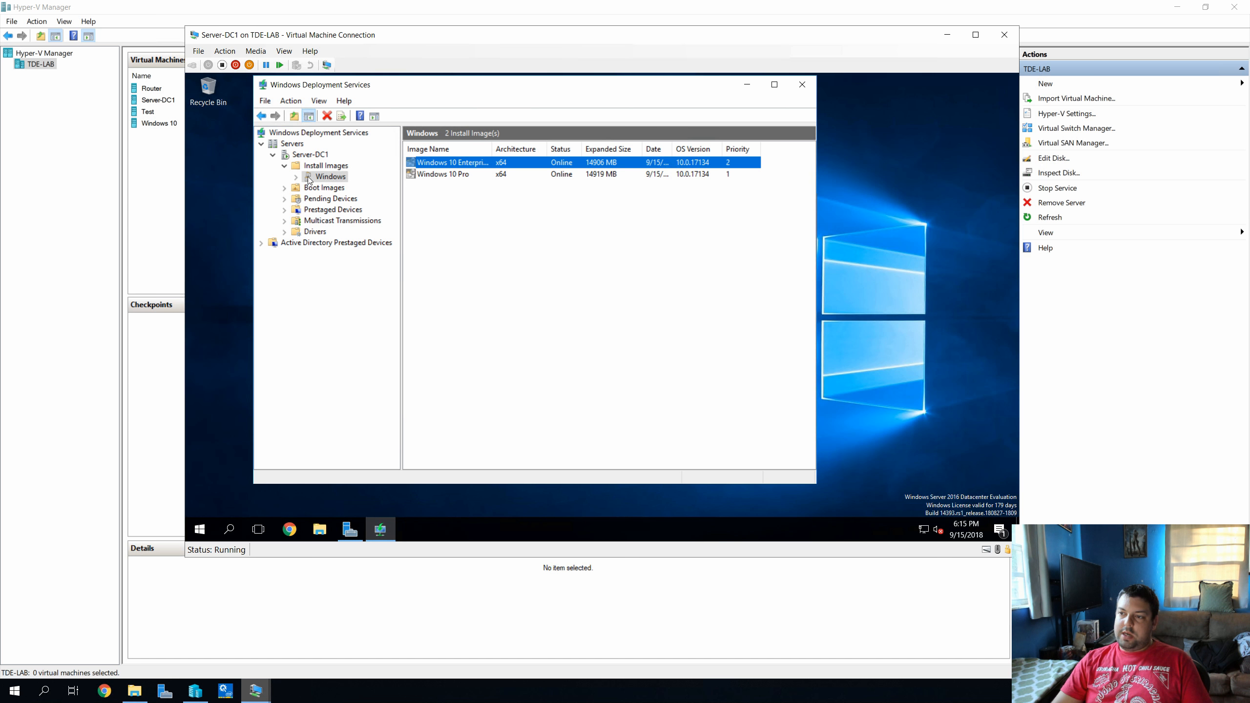
Restart Windows Deployment Services on Server-DC1 and return to the Test virtual machine's connection window
left_click(307, 155)
right_click(306, 156)
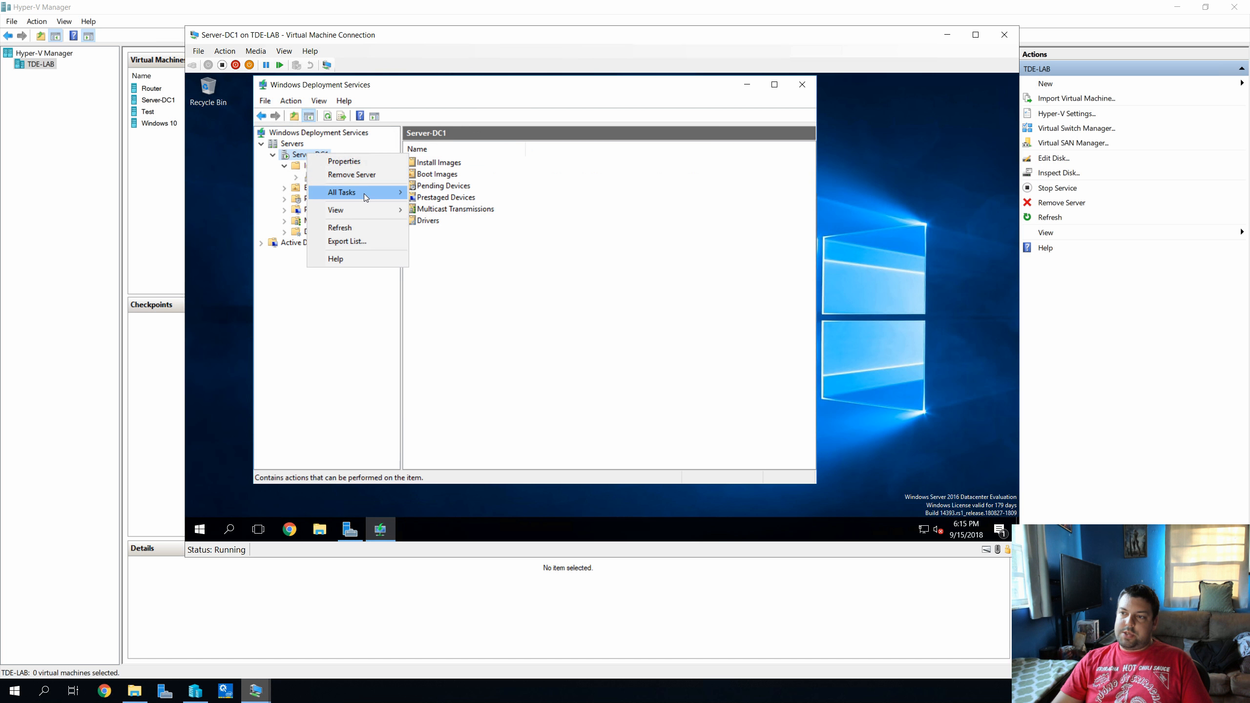
mouse_move(363, 193)
left_click(455, 220)
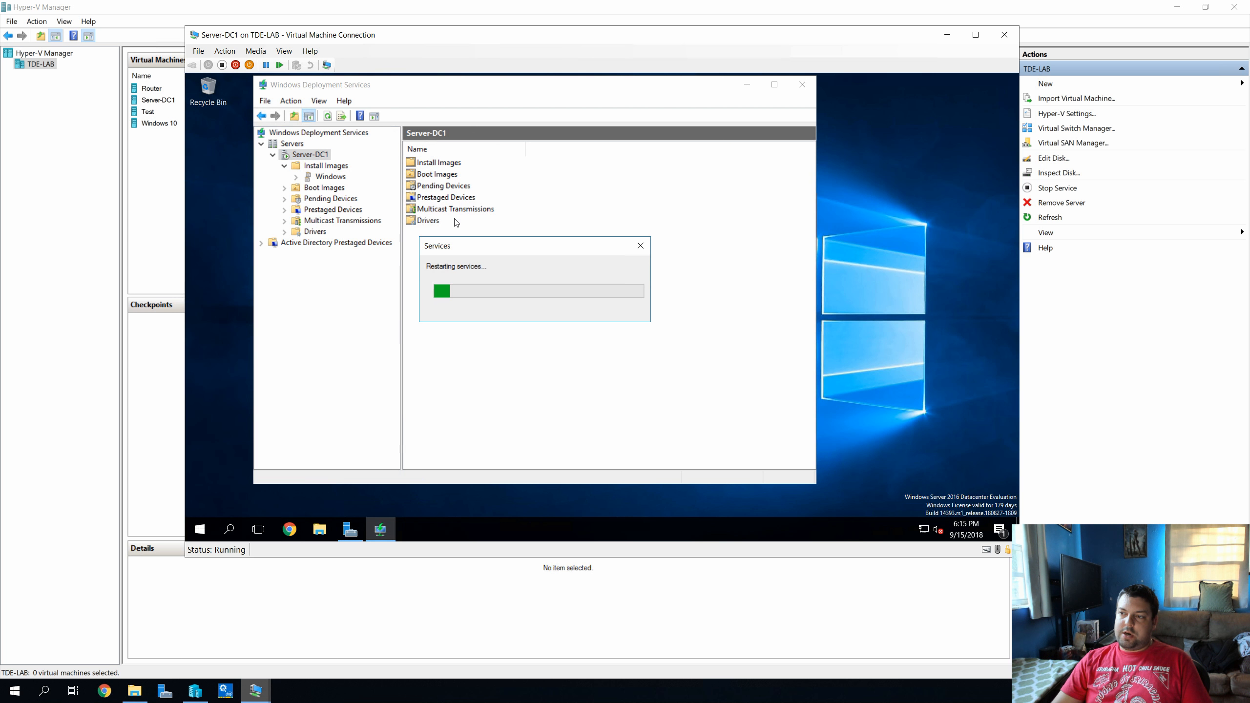
left_click(610, 316)
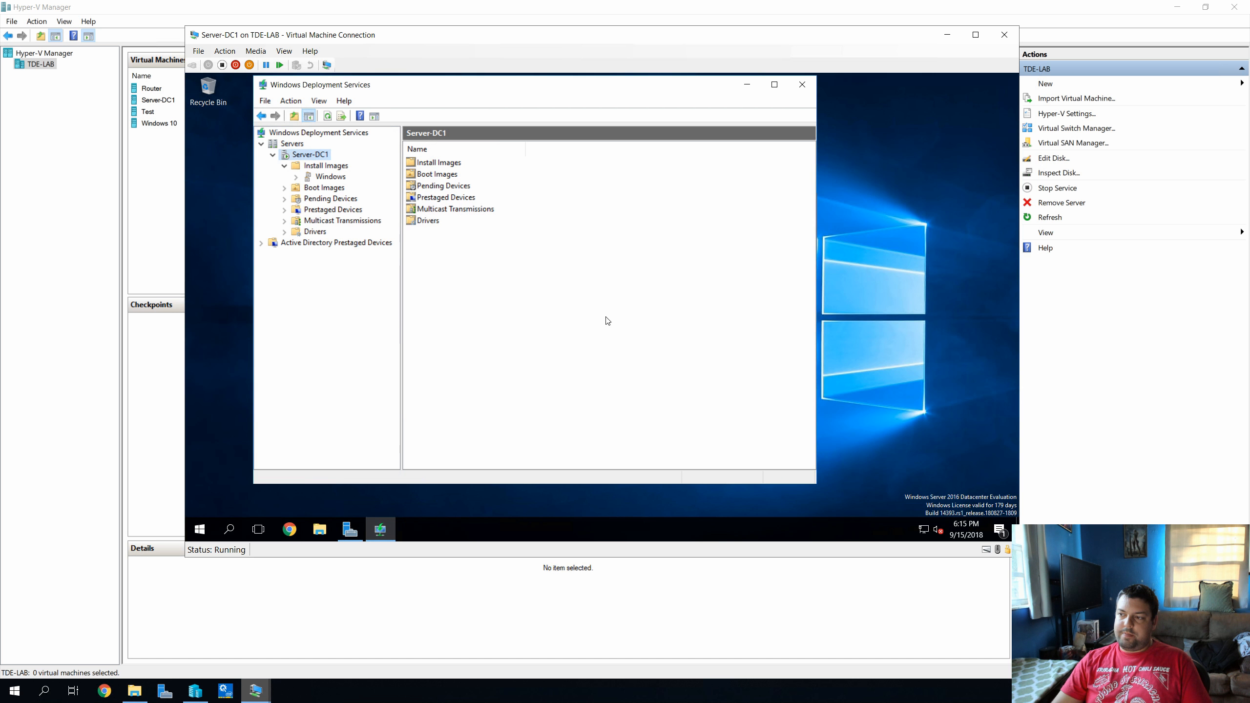
mouse_move(261, 694)
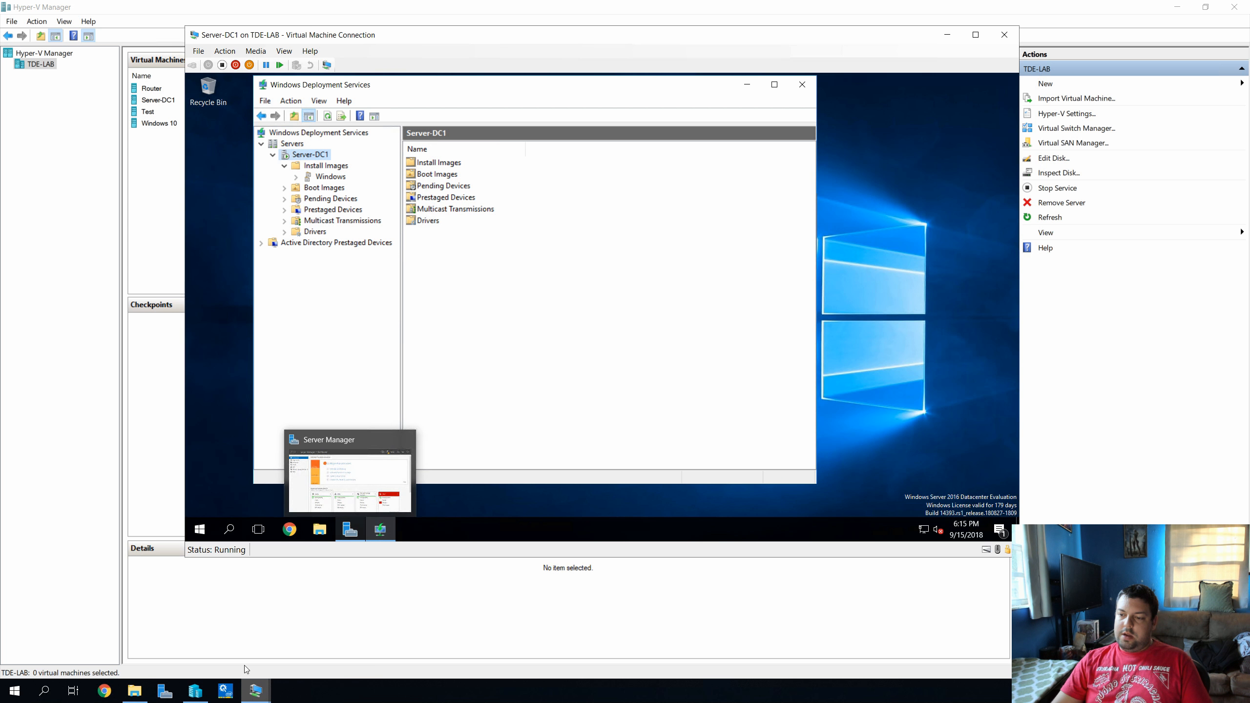
left_click(330, 645)
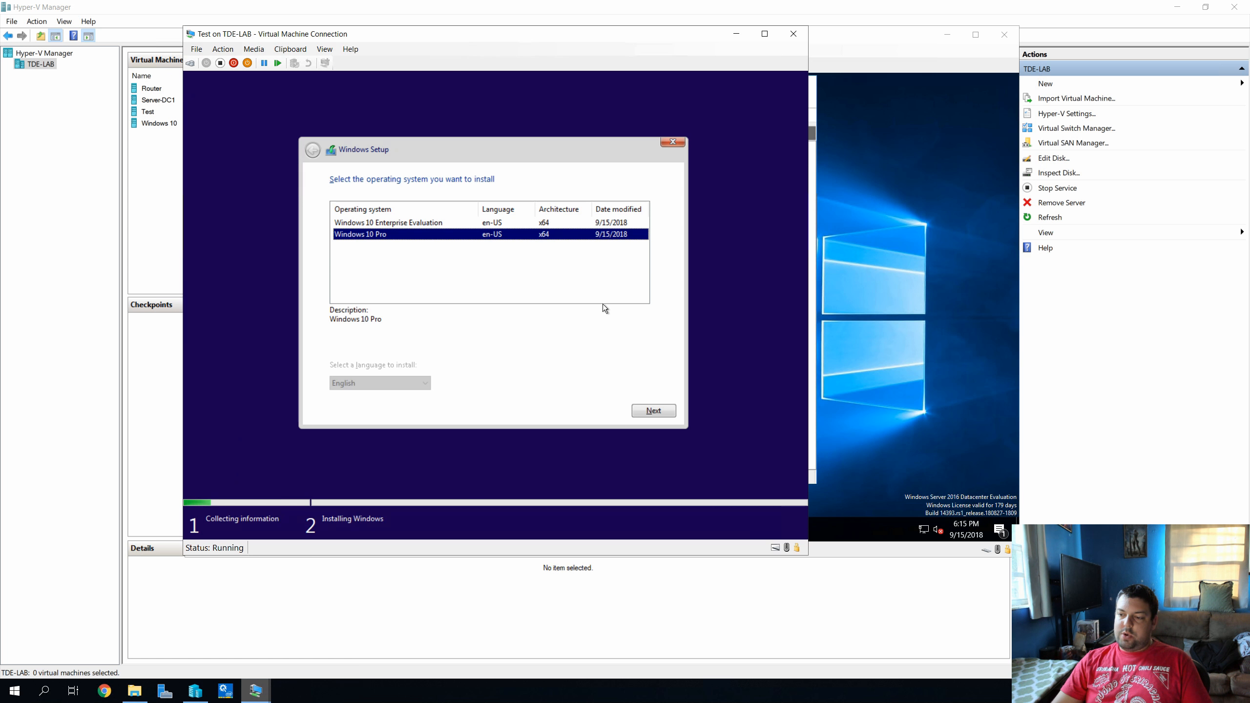
Reset the Test virtual machine so that it network-boots into Windows Setup again
left_click(221, 63)
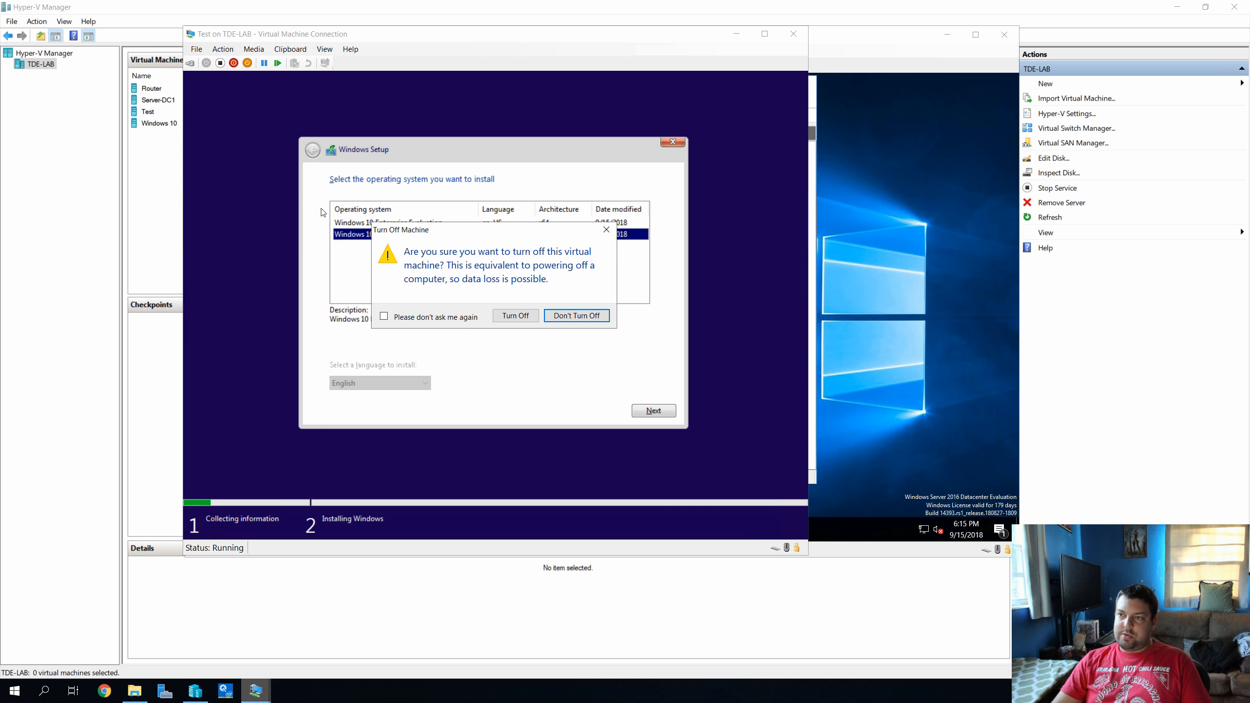
left_click(607, 229)
left_click(277, 63)
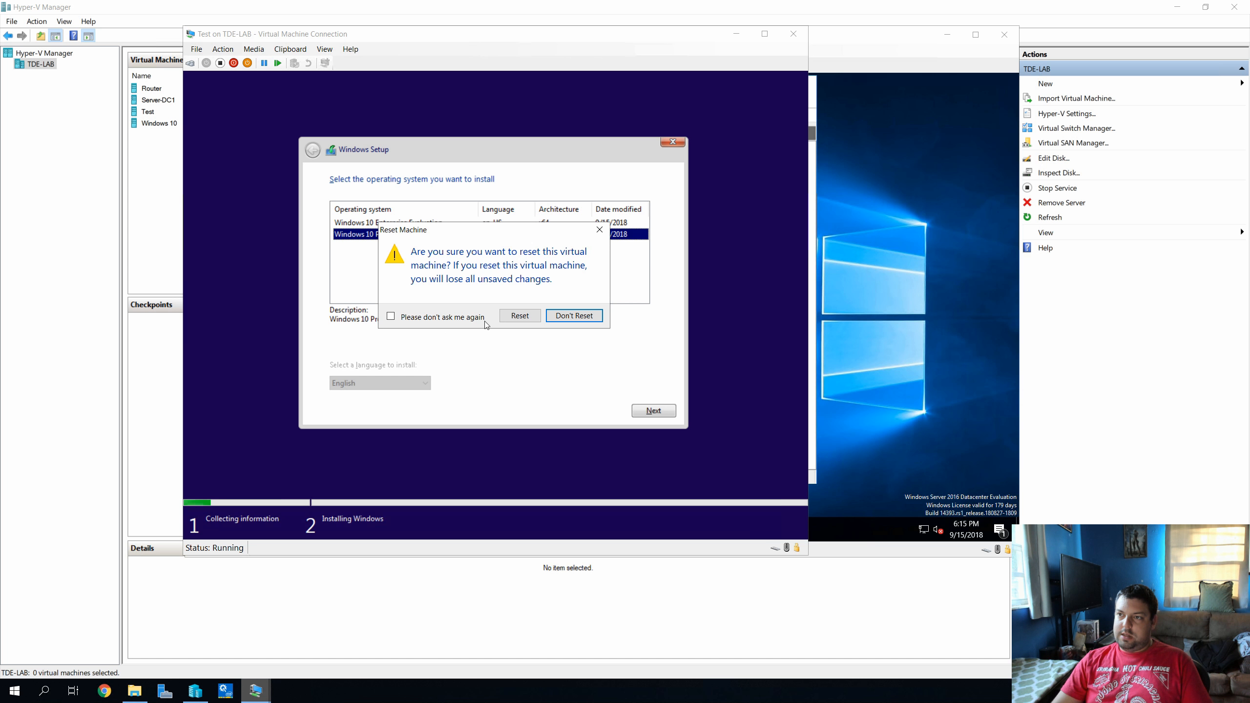
left_click(519, 316)
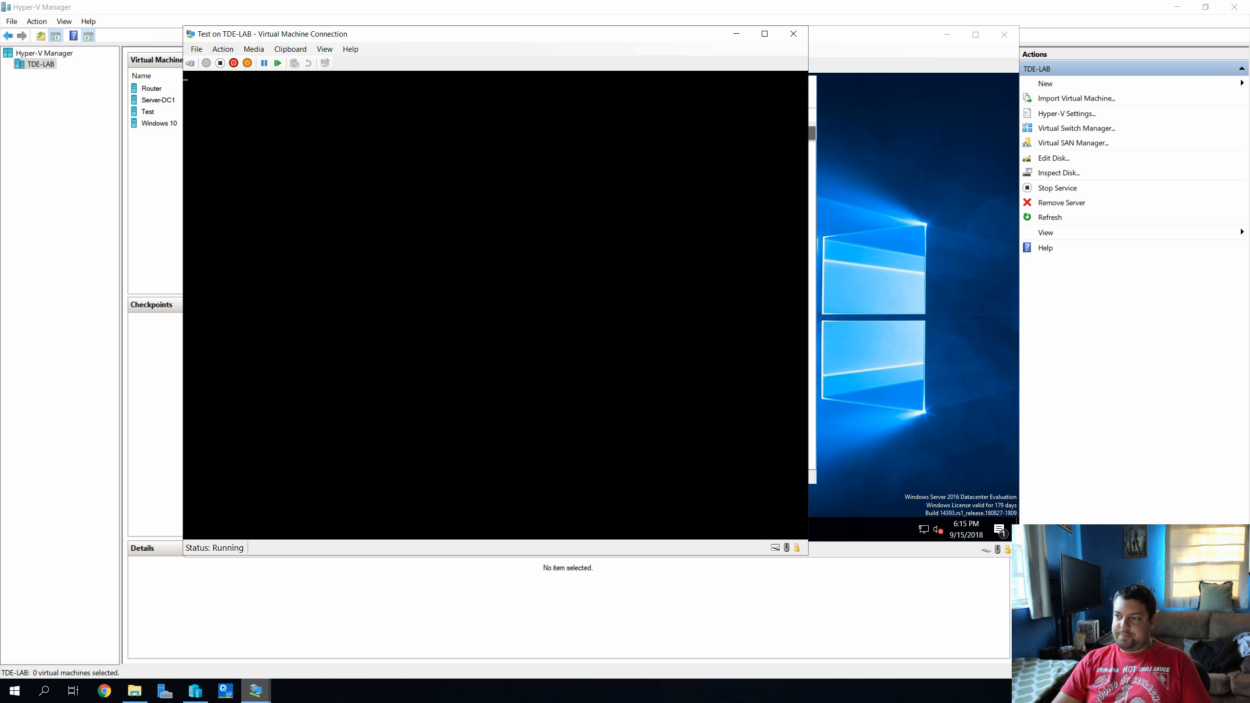
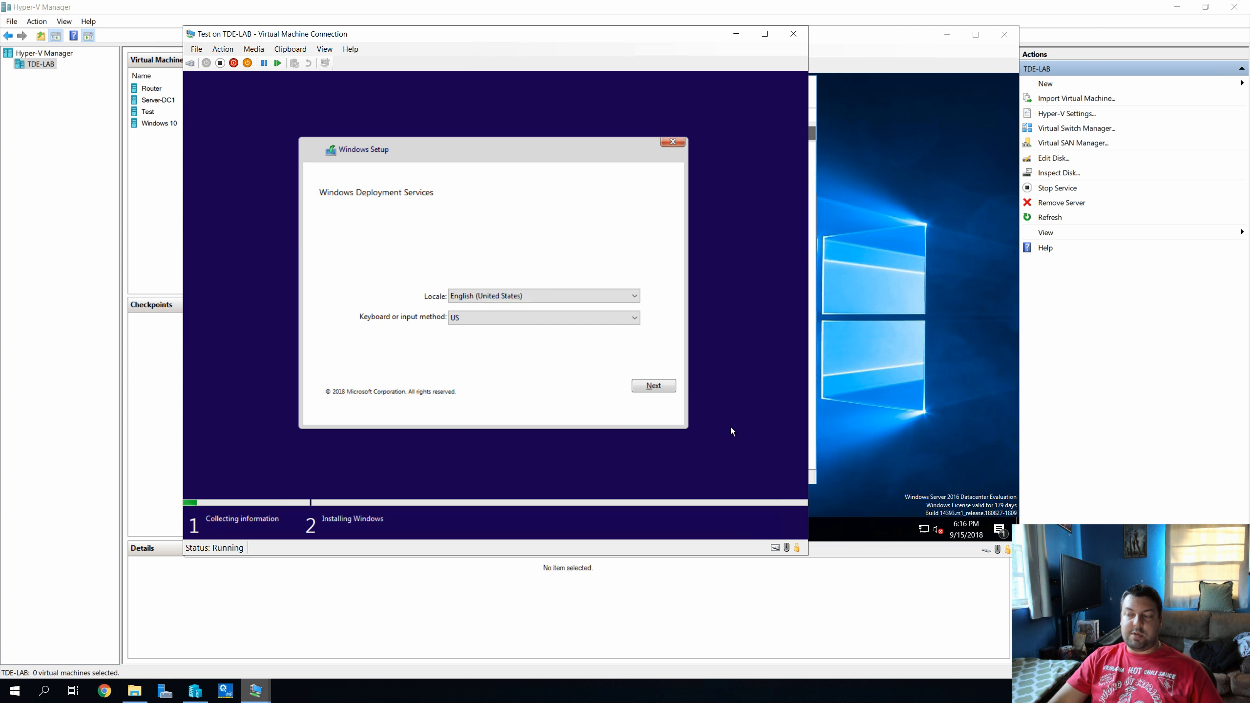
Accept the default locale and keyboard, and sign in to Server-DC1 as server-dc1\Administrator with the account password
left_click(655, 389)
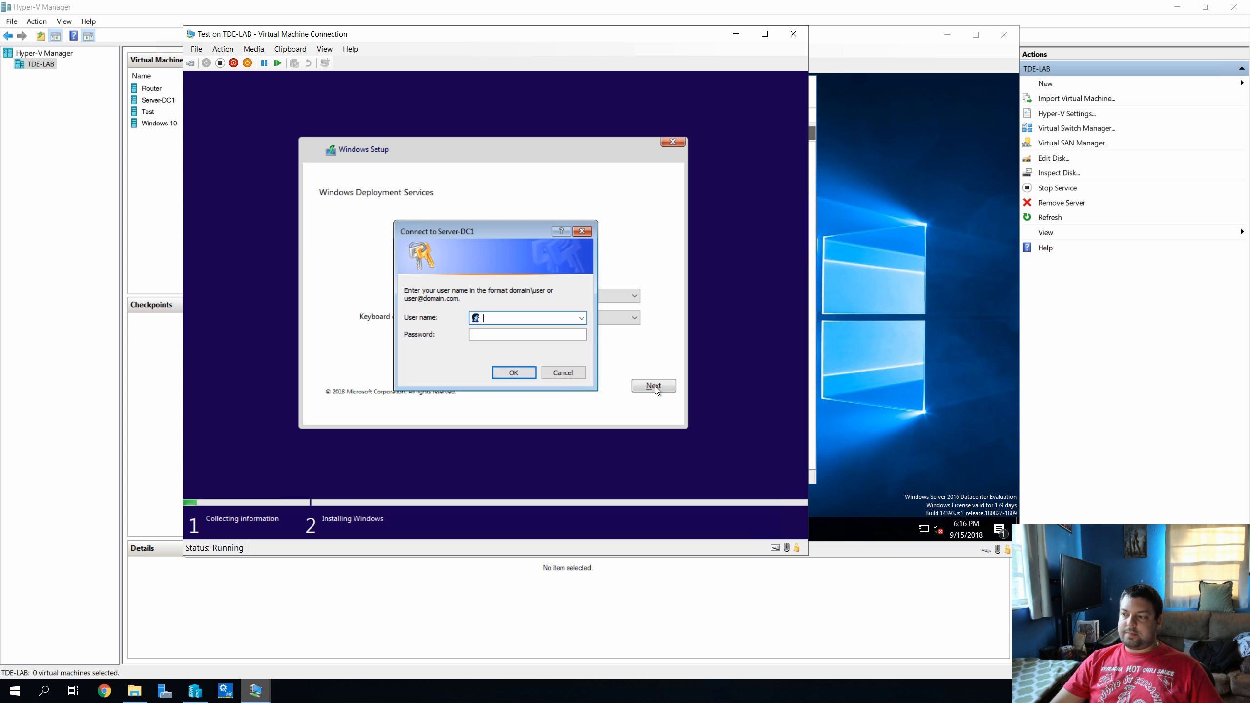
type("ser")
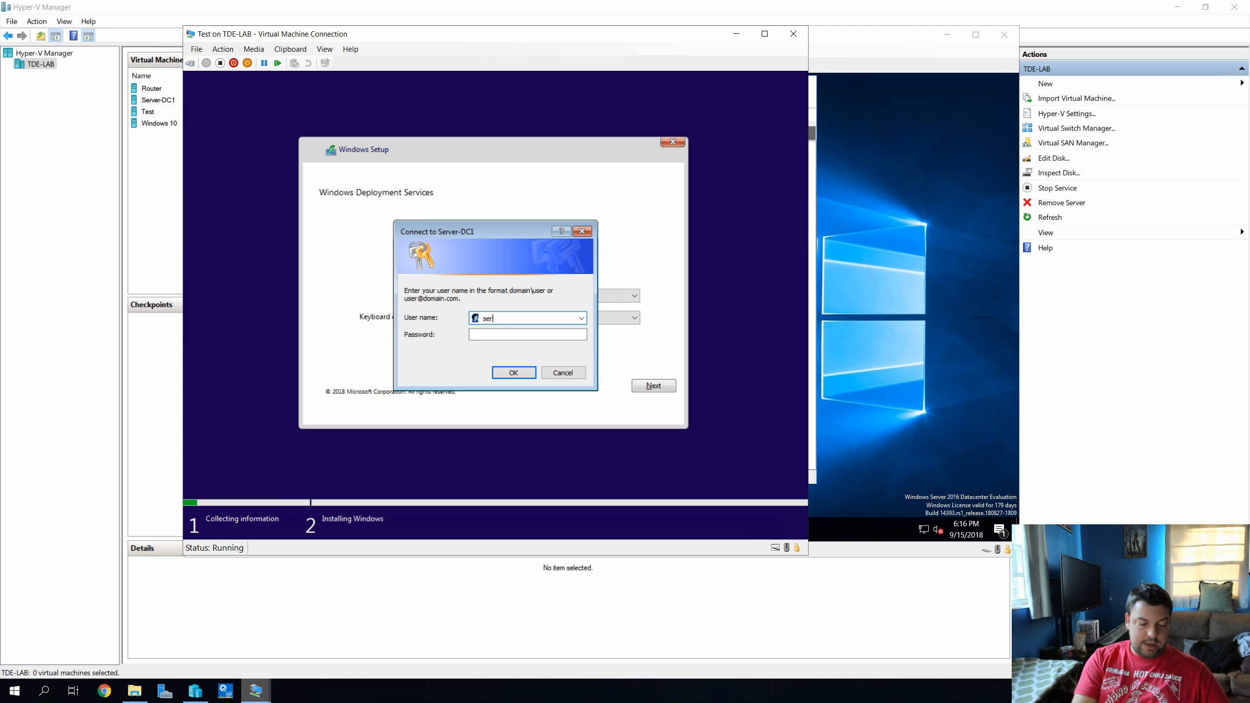
type("ver-dc1\\")
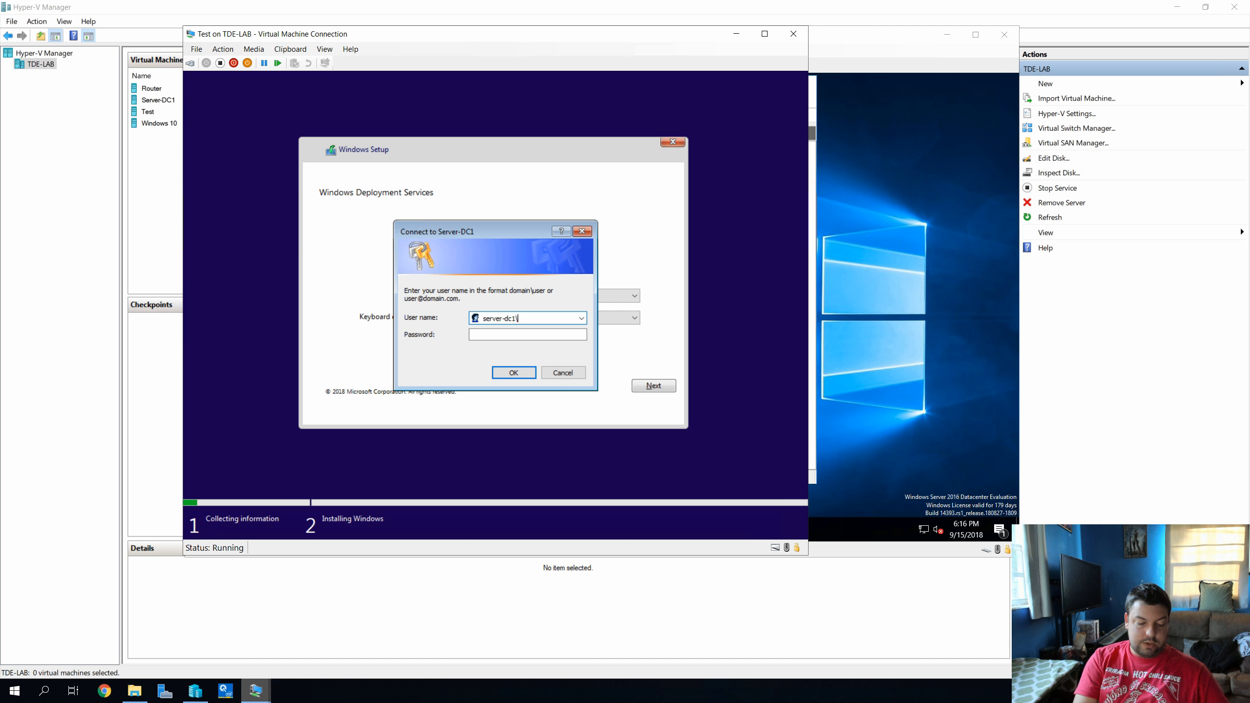
type("Administrator")
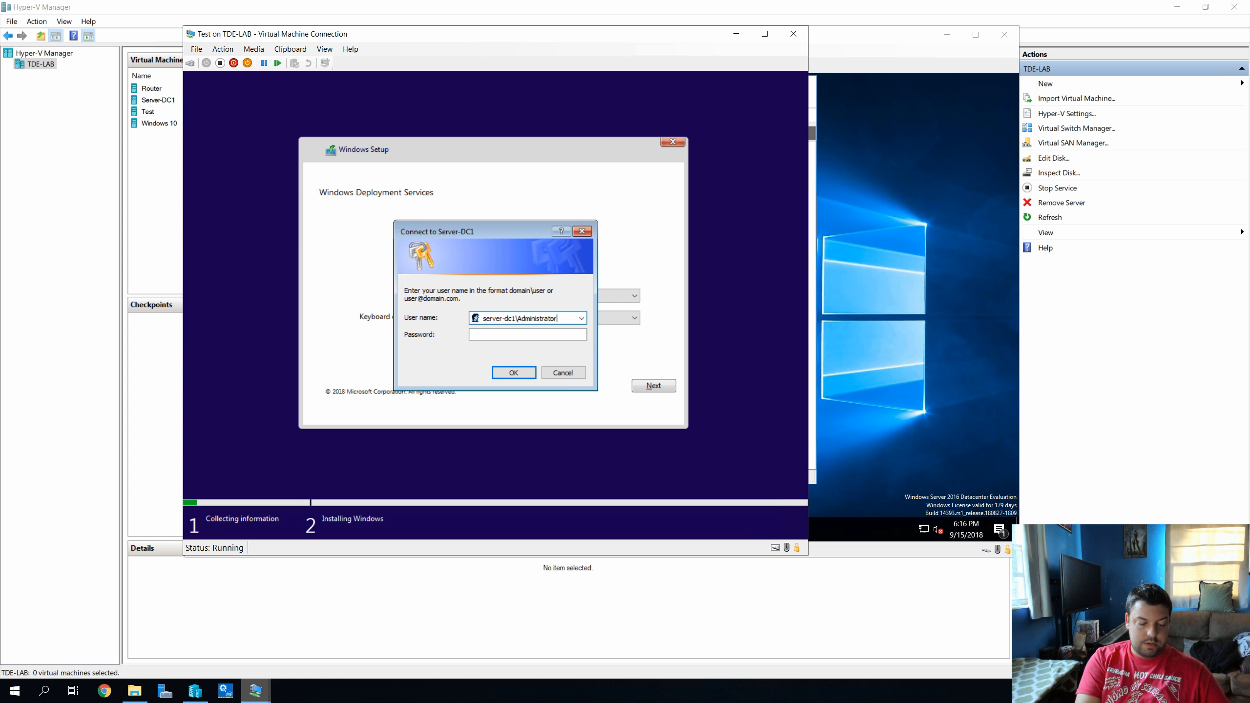
key("Tab")
type("*******")
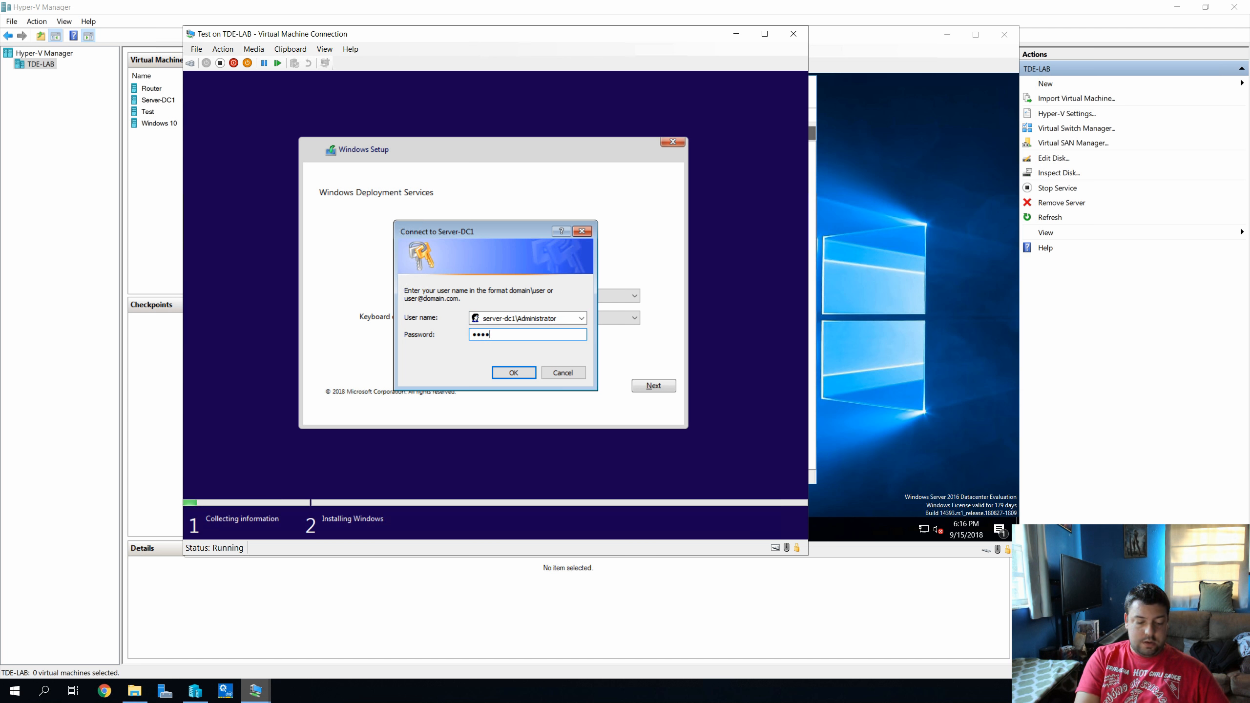
key("Return")
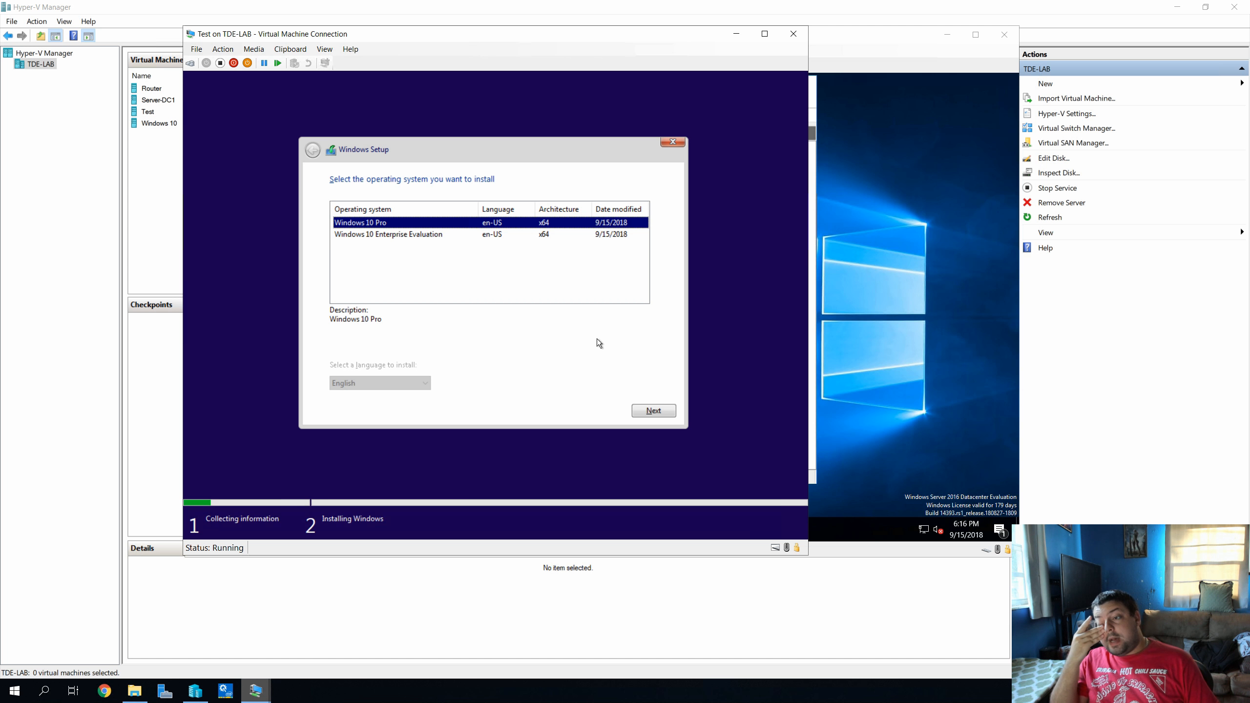
Choose Windows 10 Pro as the operating system and start installing it on Drive 0 Unallocated Space
left_click(426, 239)
left_click(397, 228)
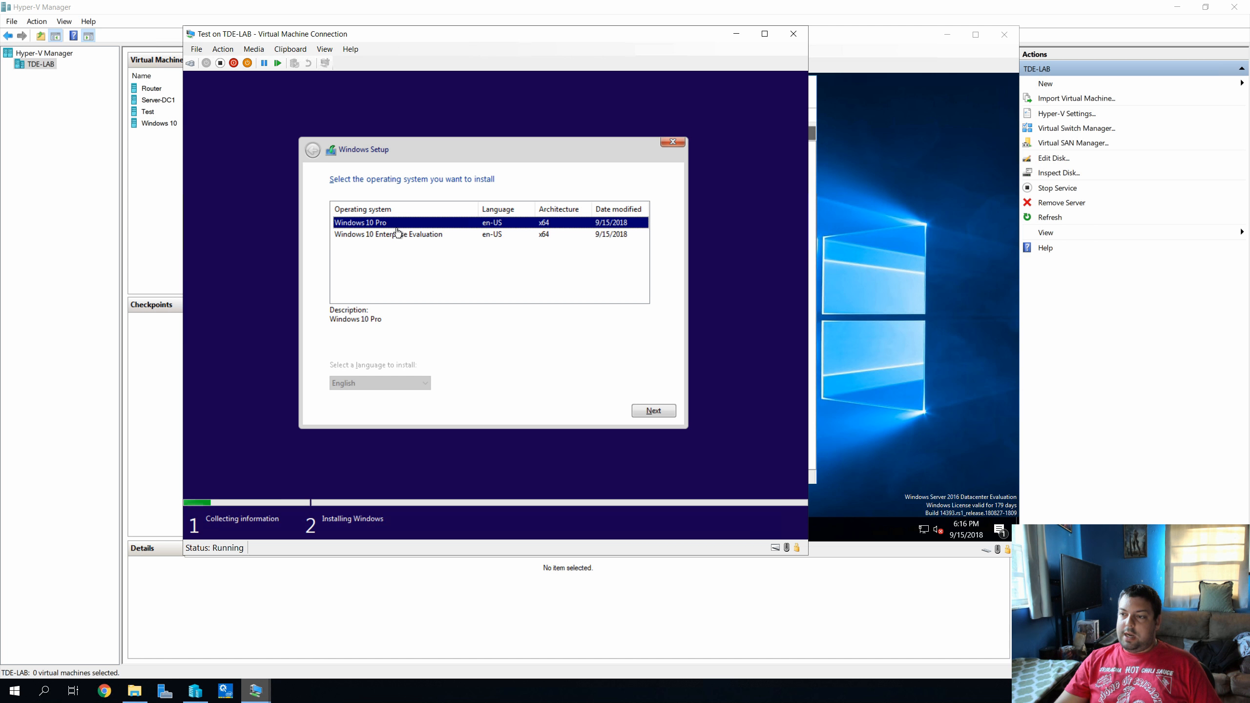
left_click(652, 412)
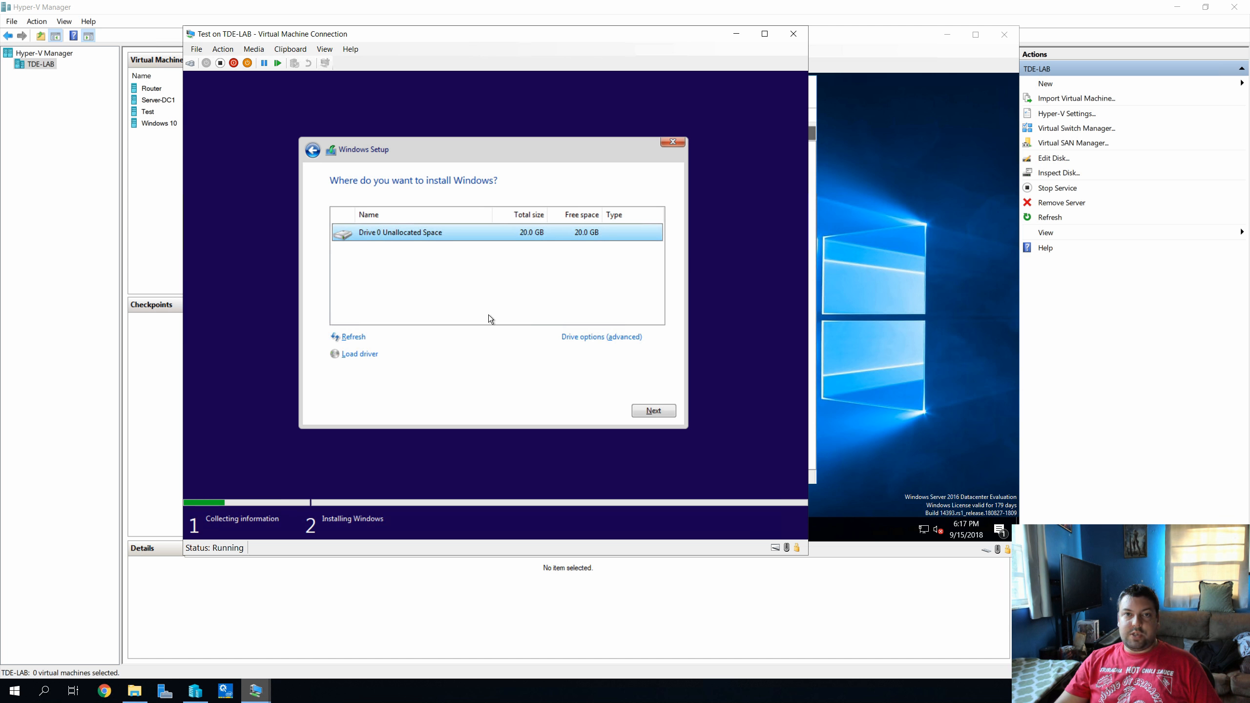
left_click(567, 337)
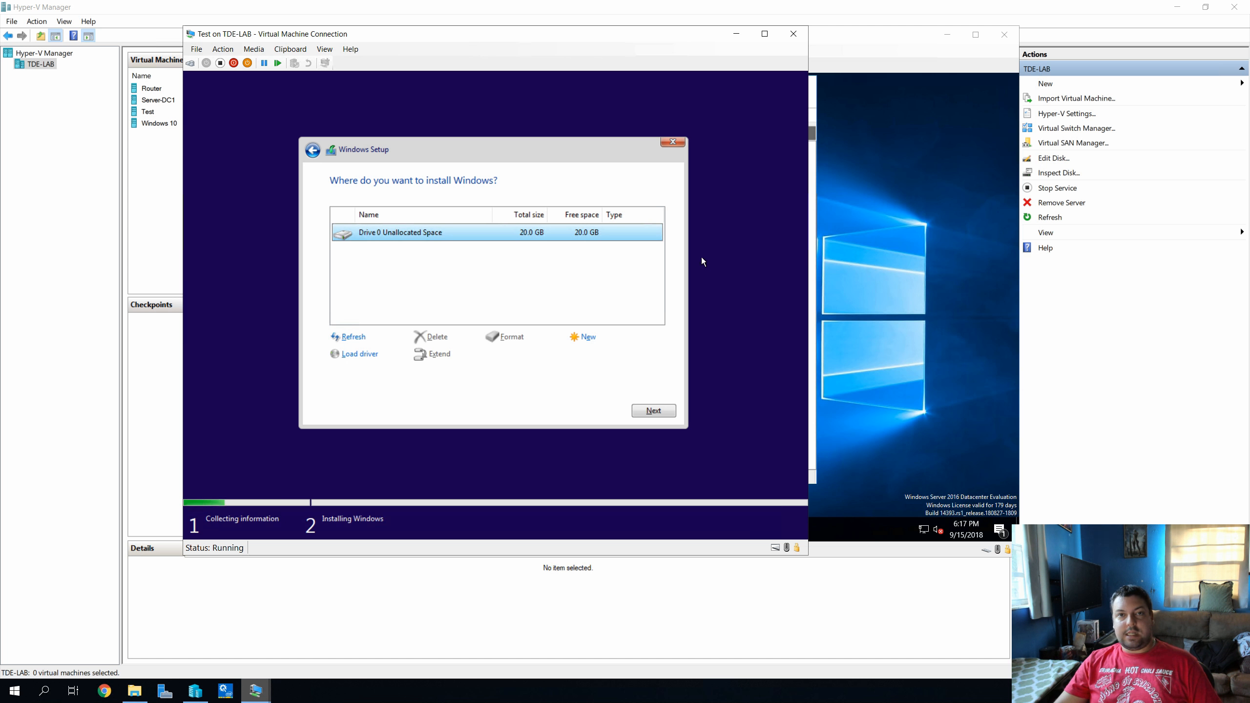
left_click(641, 412)
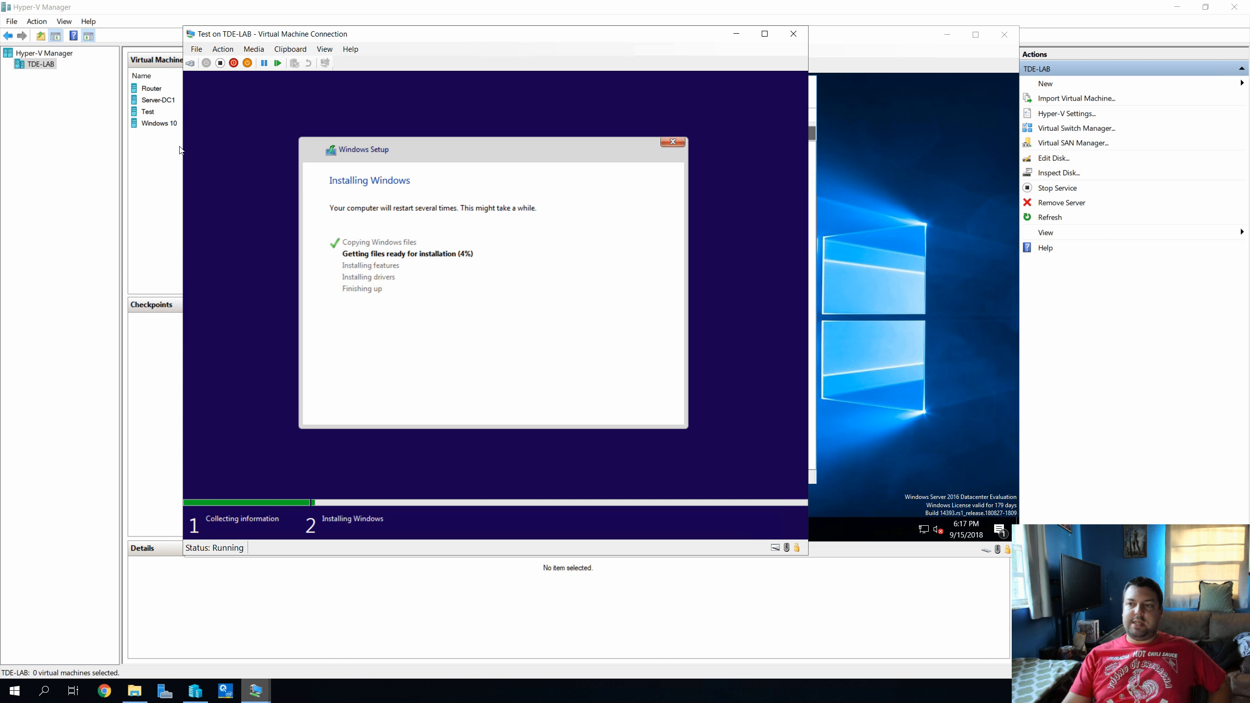
Turn off the Test virtual machine during its Windows installation and confirm the shutdown
left_click(156, 124)
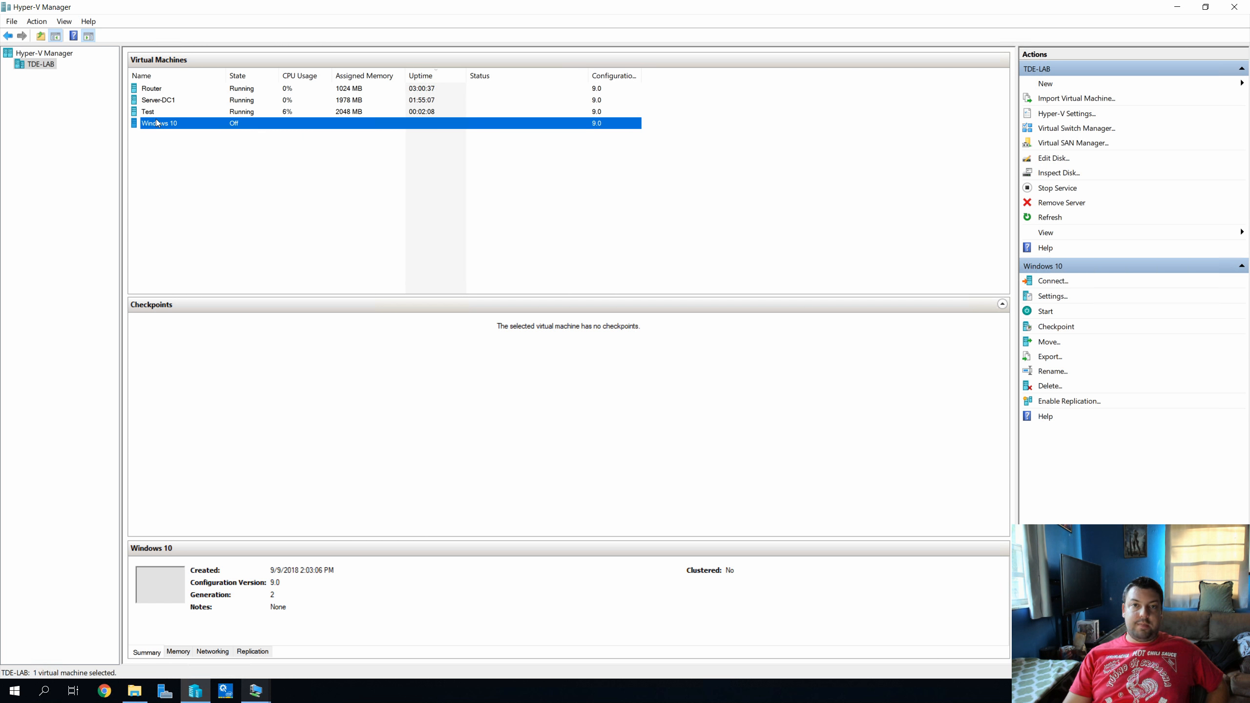
left_click(256, 691)
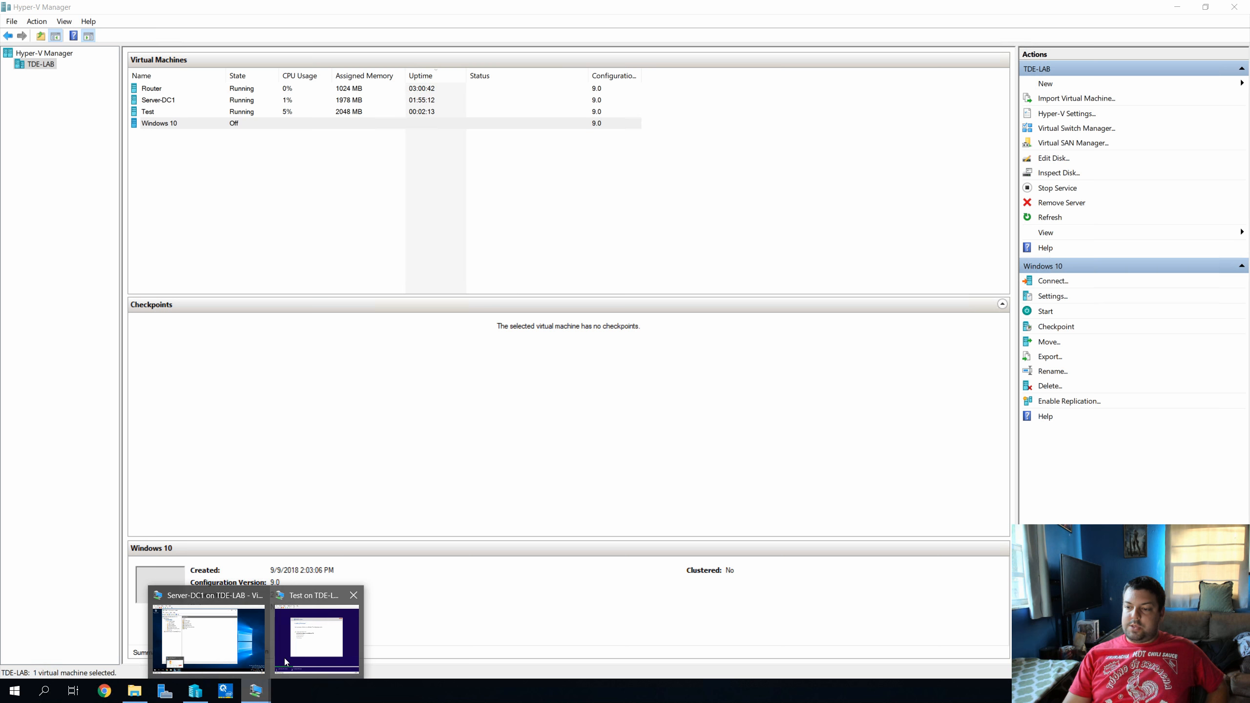
left_click(285, 659)
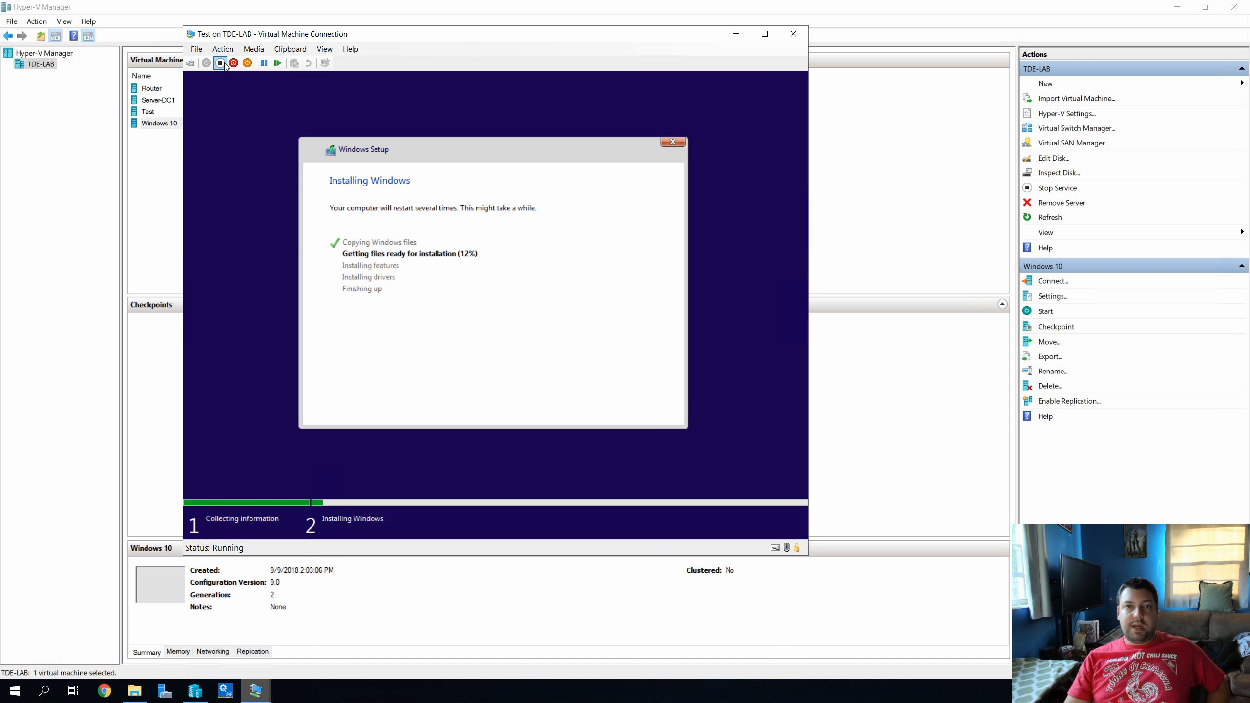
left_click(225, 64)
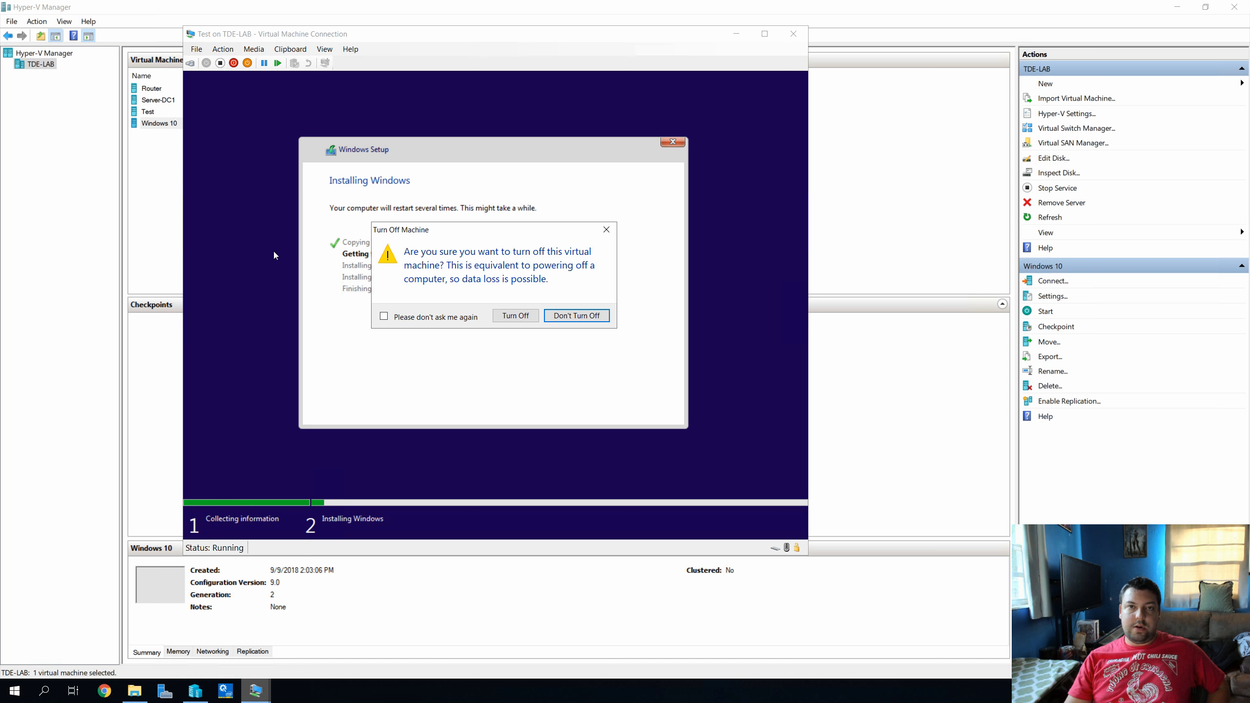
left_click(512, 315)
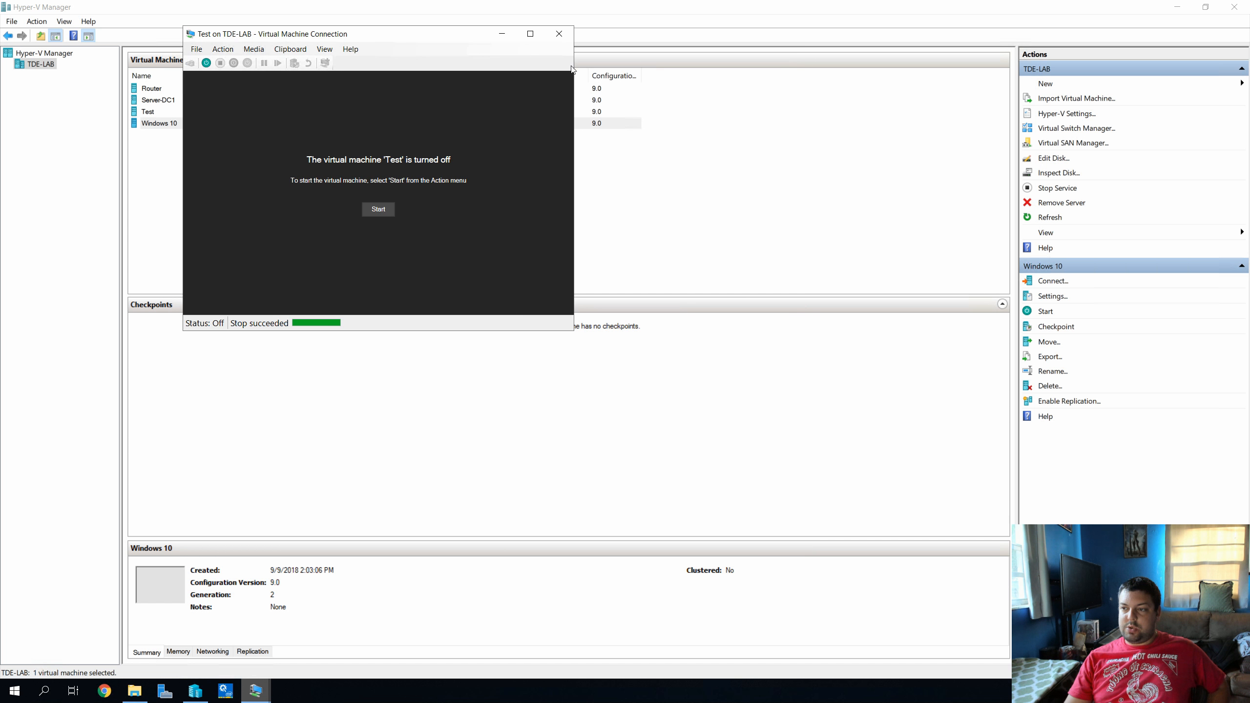
Close the Test connection window and delete the Test virtual machine from Hyper-V Manager
left_click(559, 33)
left_click(175, 113)
right_click(175, 113)
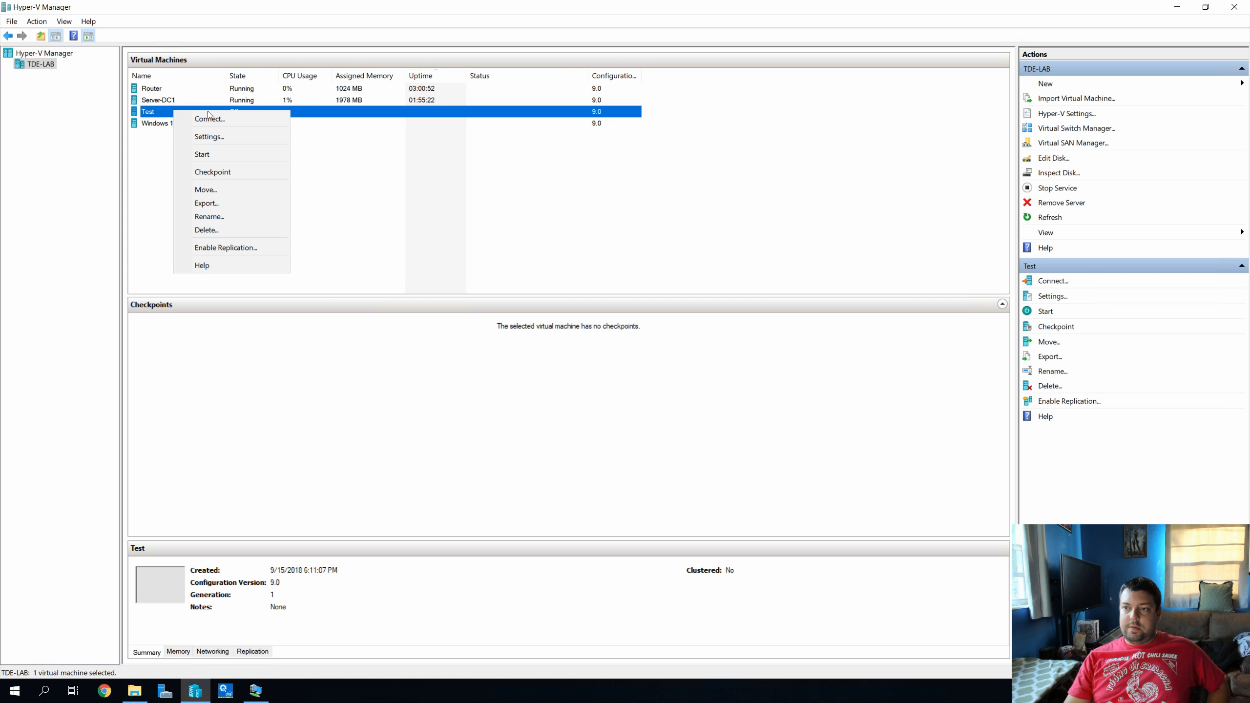
left_click(243, 230)
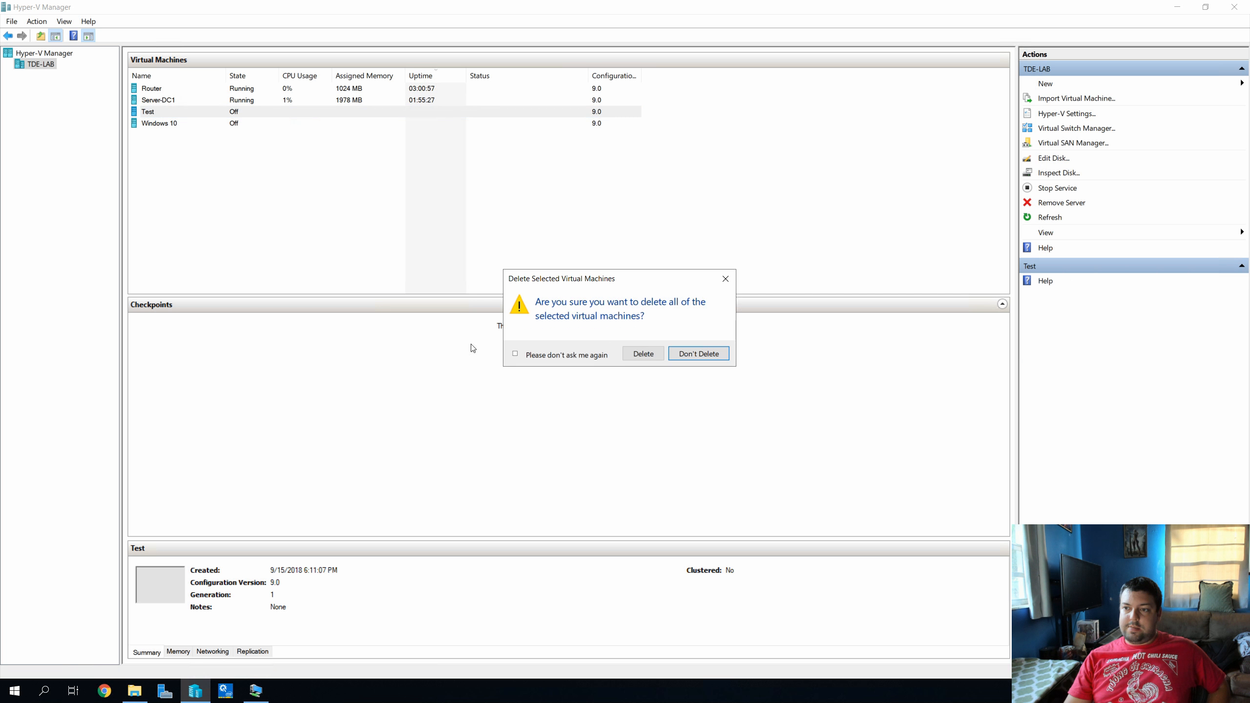
left_click(643, 353)
Delete the Test machine's virtual hard disk from the VHD folder on the Hyper-V (H:) drive and close File Explorer
mouse_move(195, 691)
left_click(140, 698)
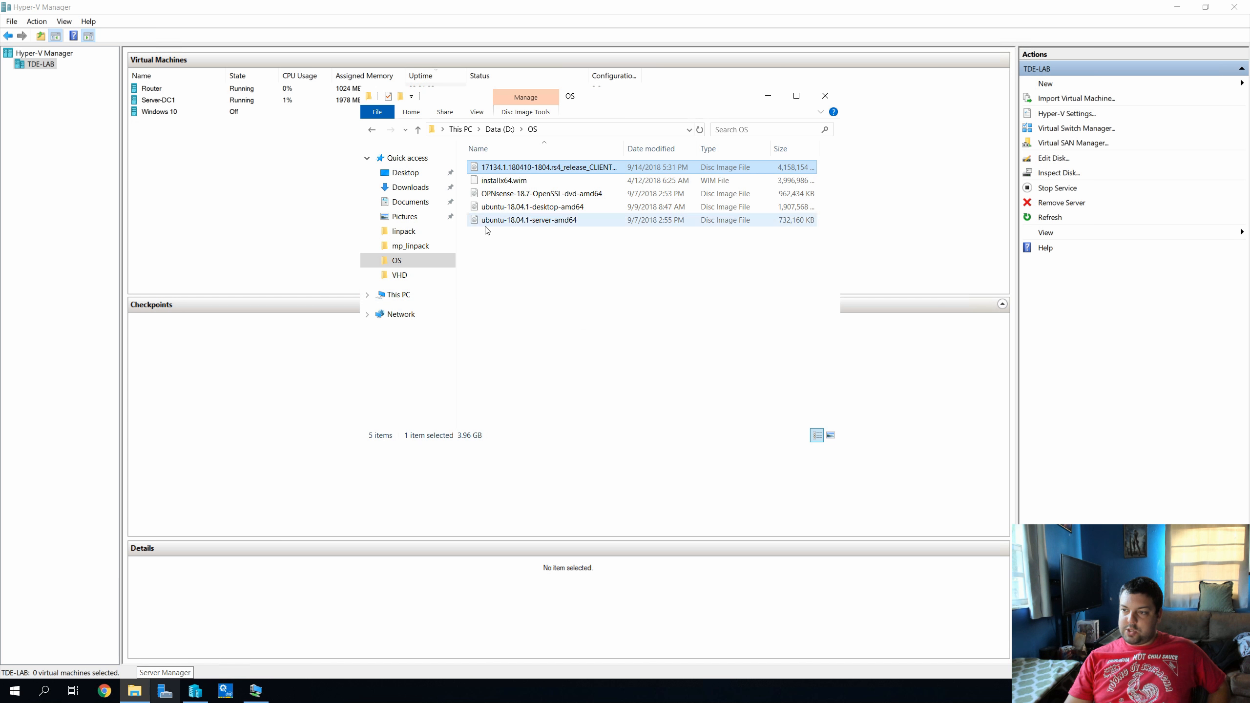
left_click(495, 194)
left_click(501, 168)
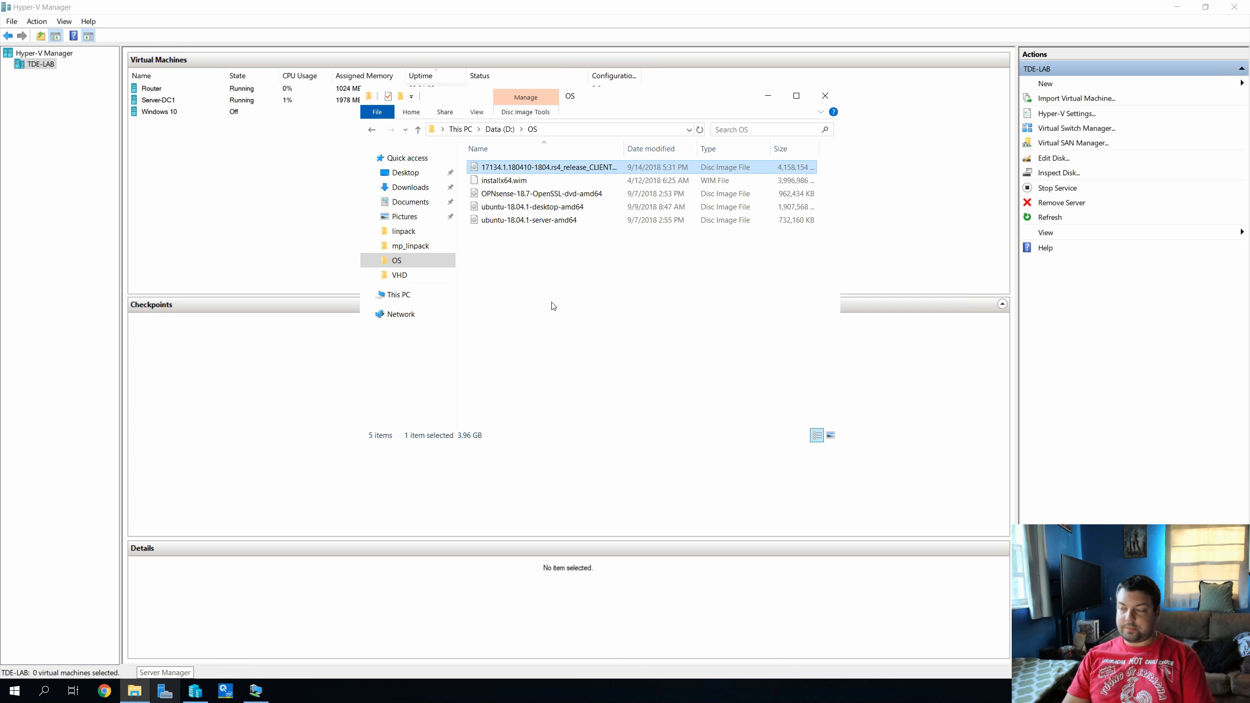
key("Delete")
left_click(398, 294)
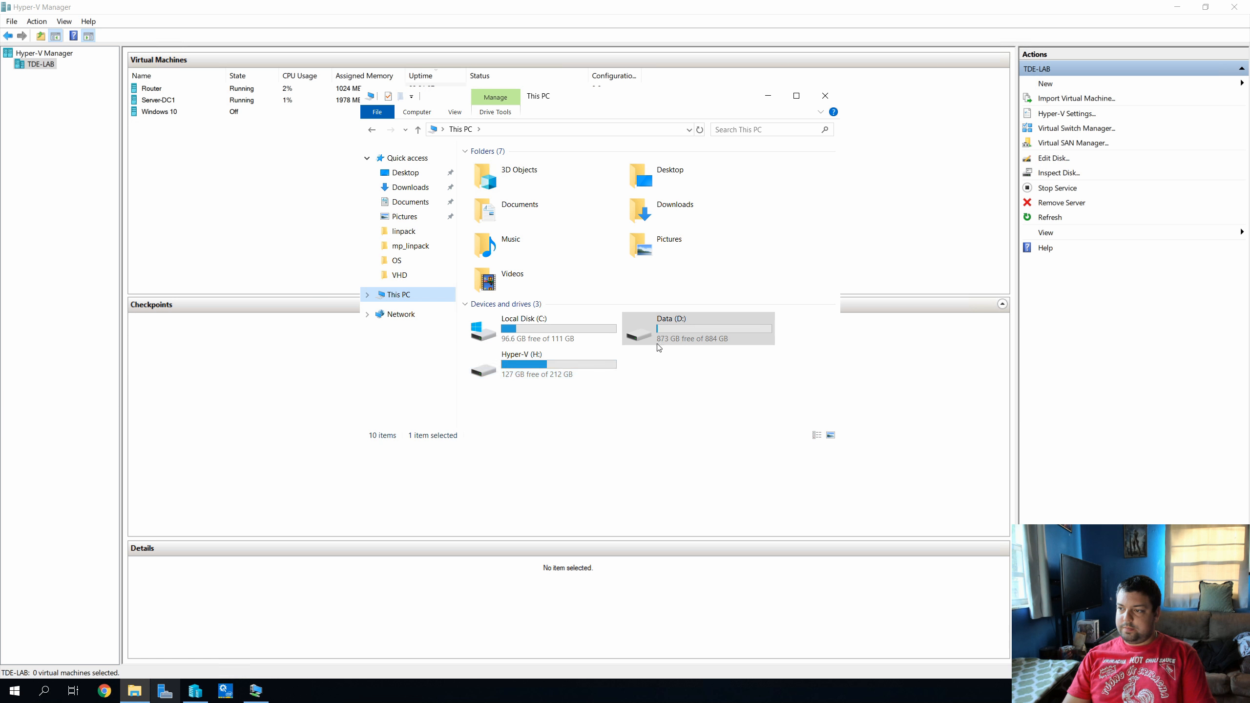
double_click(584, 358)
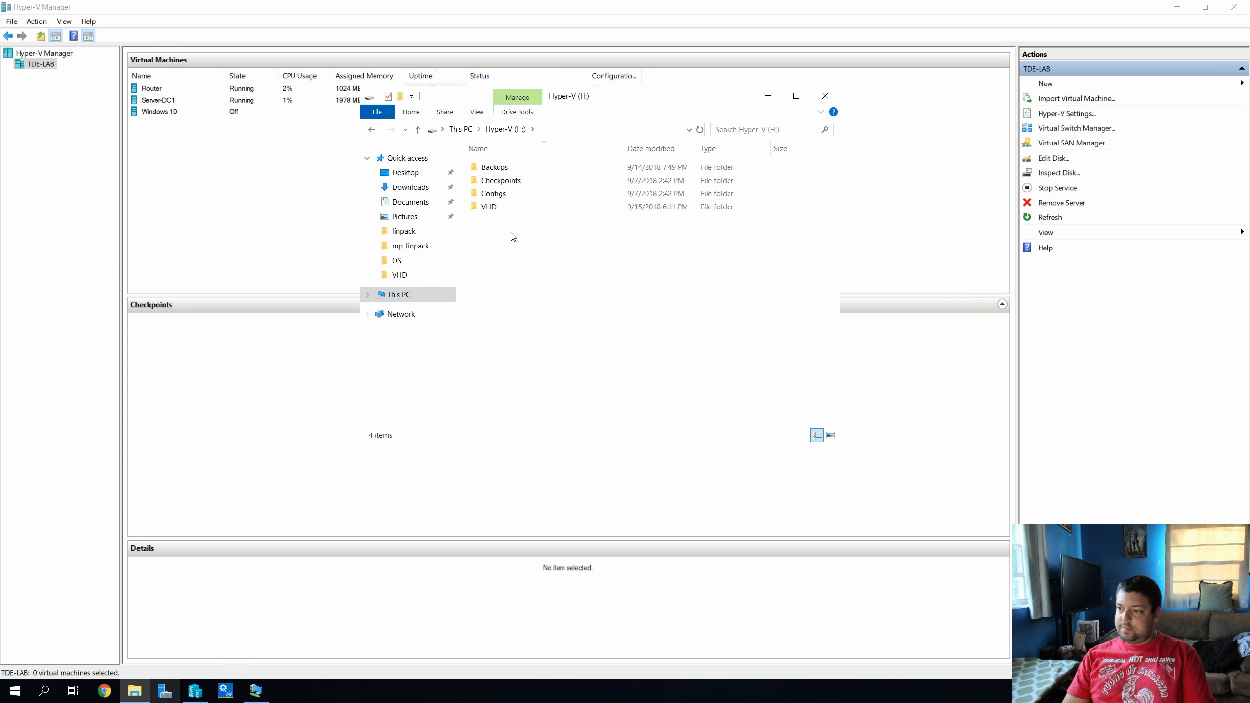
double_click(488, 207)
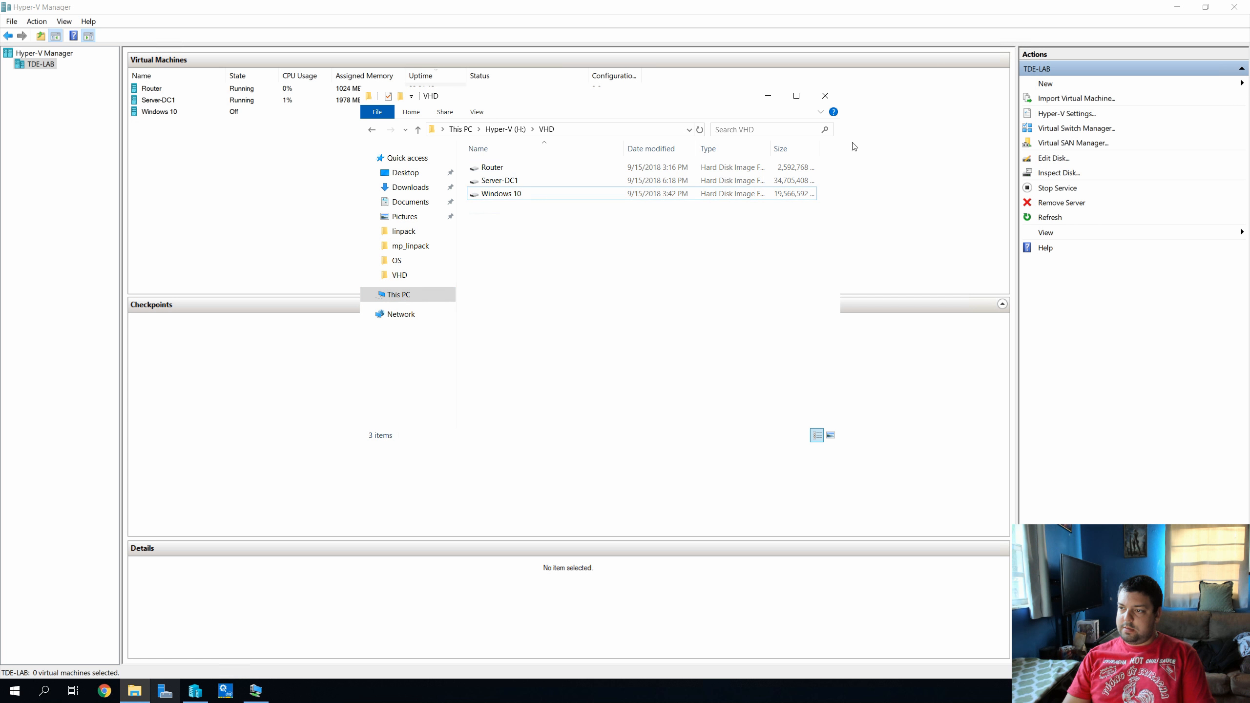
left_click(826, 96)
Return to the Server-DC1 virtual machine and display its boot images in Windows Deployment Services
left_click(248, 698)
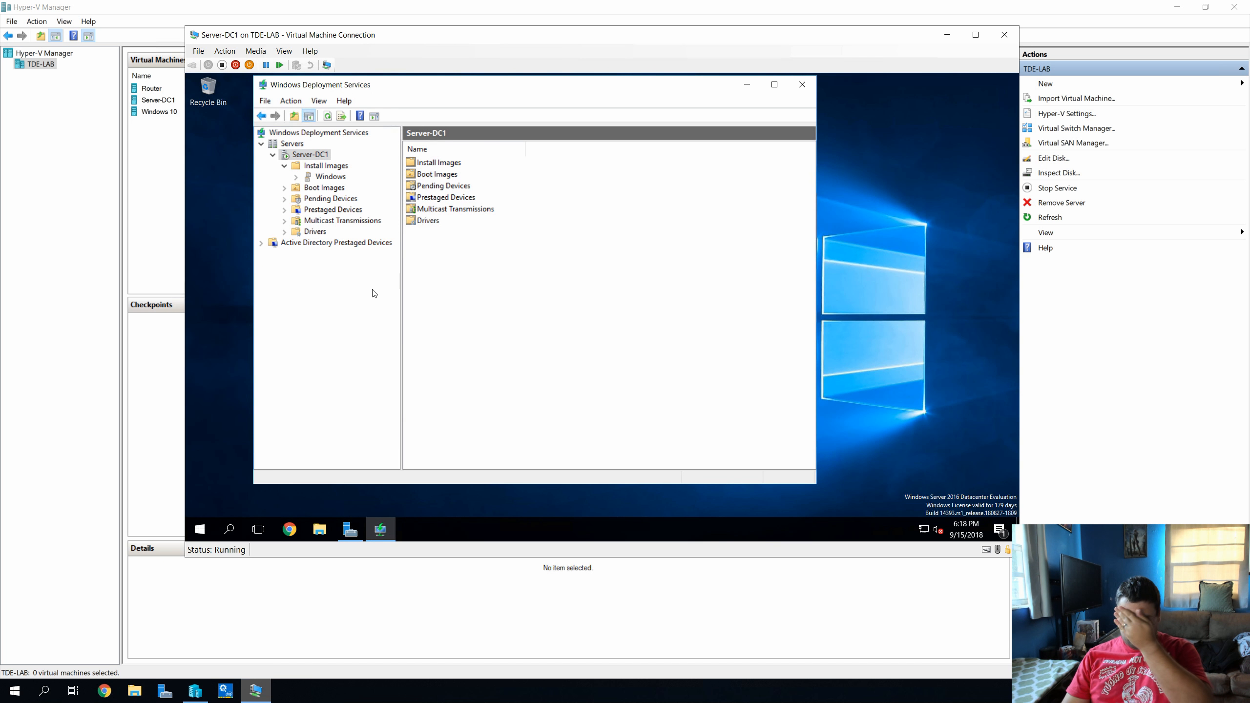
left_click(342, 188)
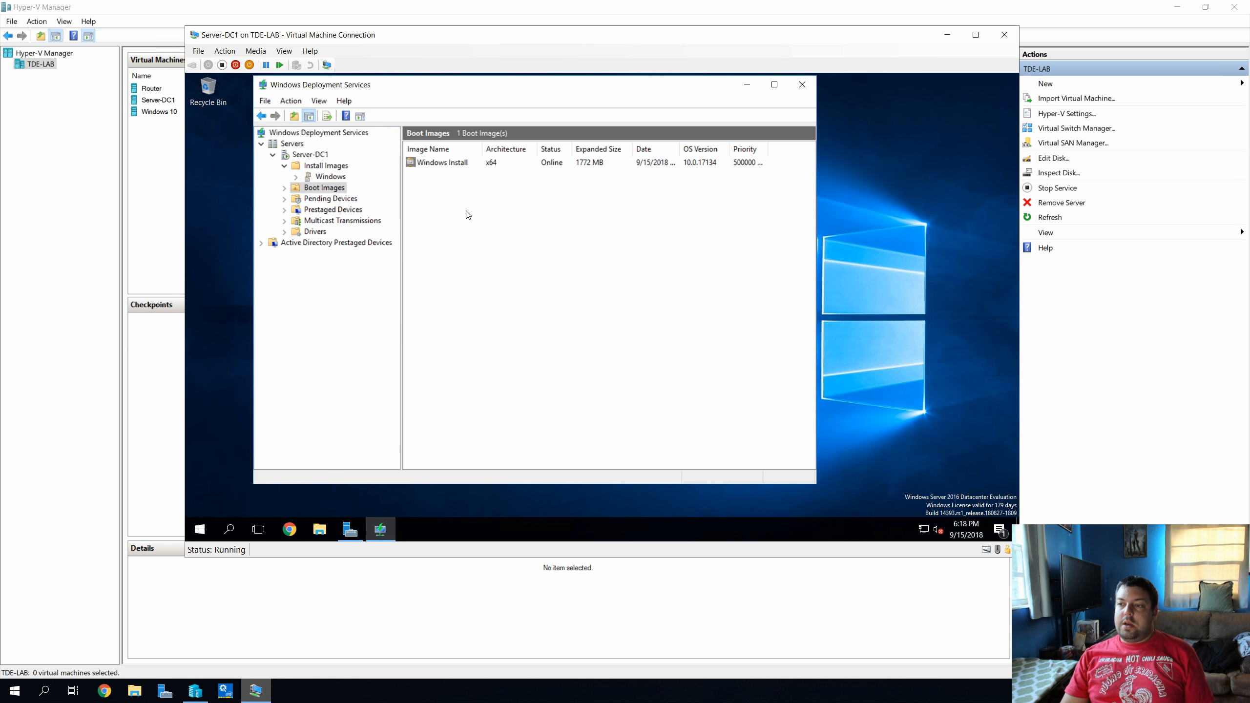